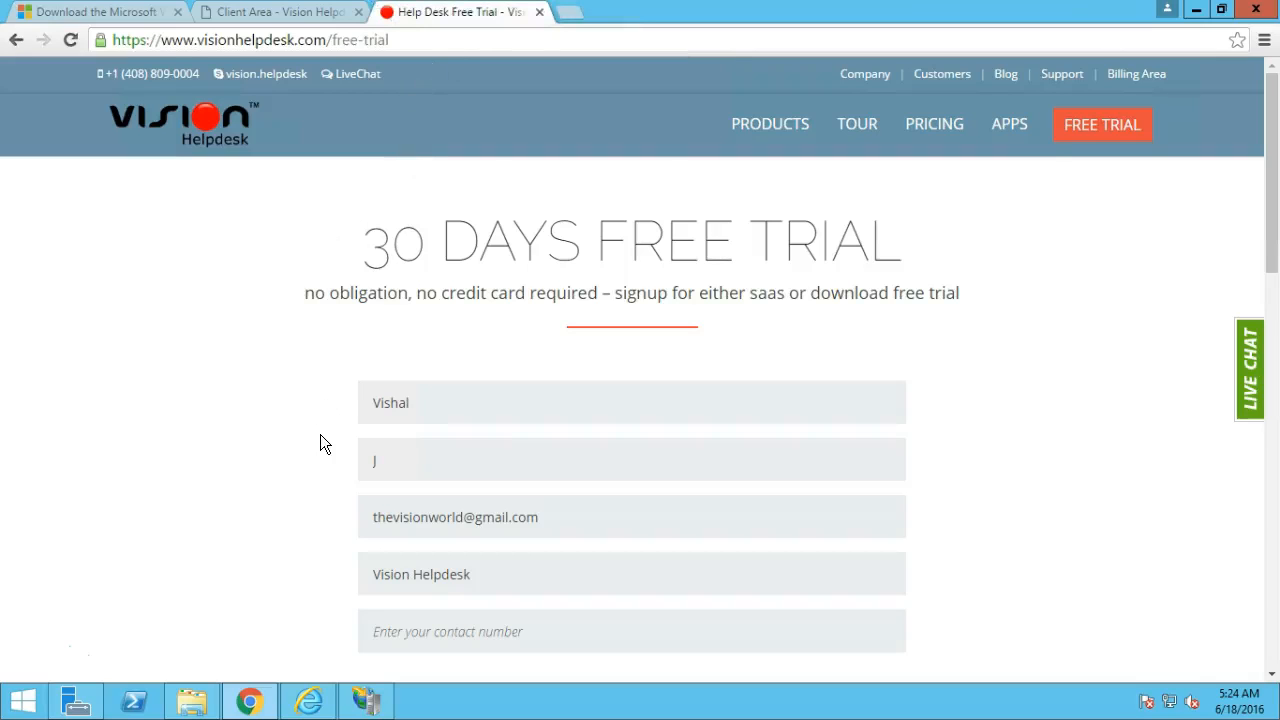
Choose the downloadable license instead of SaaS and select Help Desk as the product.
{"action": "scroll", "coordinate": [321, 437], "scroll_direction": "down", "scroll_amount": 3}
{"action": "key", "text": "Tab"}
{"action": "scroll", "coordinate": [320, 434], "scroll_direction": "down", "scroll_amount": 2}
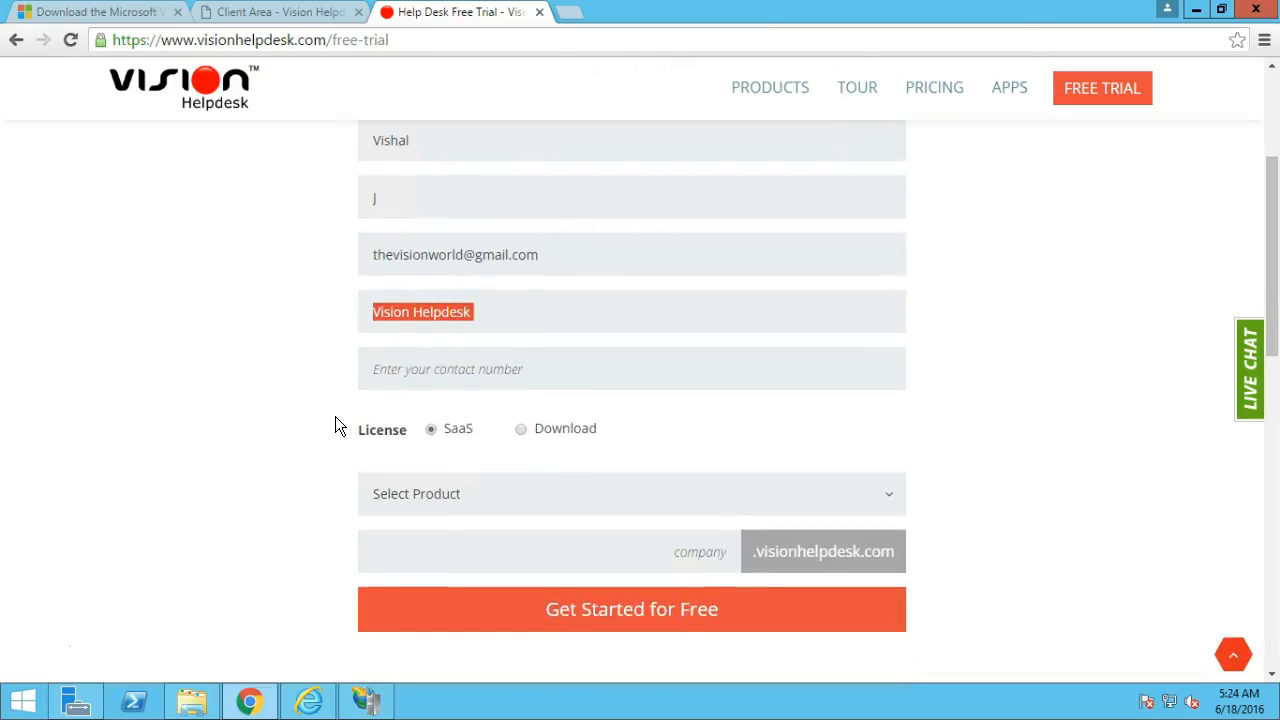
{"action": "left_click", "coordinate": [452, 449]}
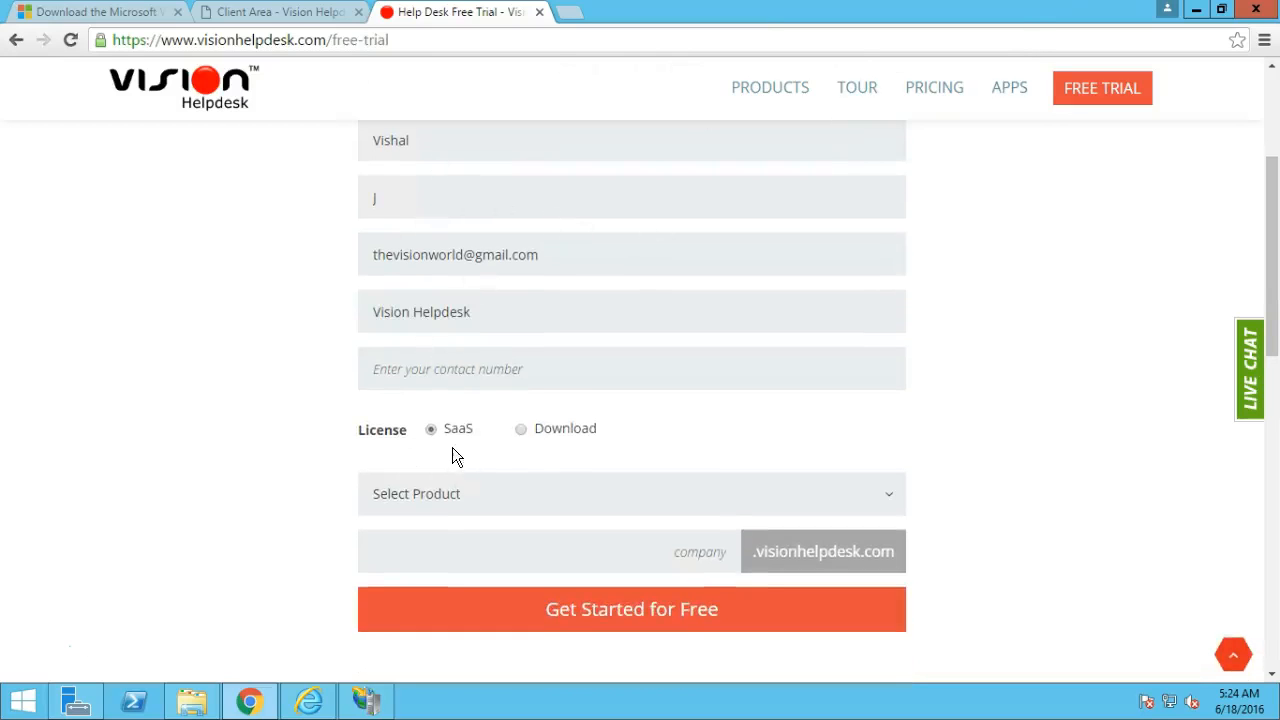
{"action": "left_click", "coordinate": [520, 436]}
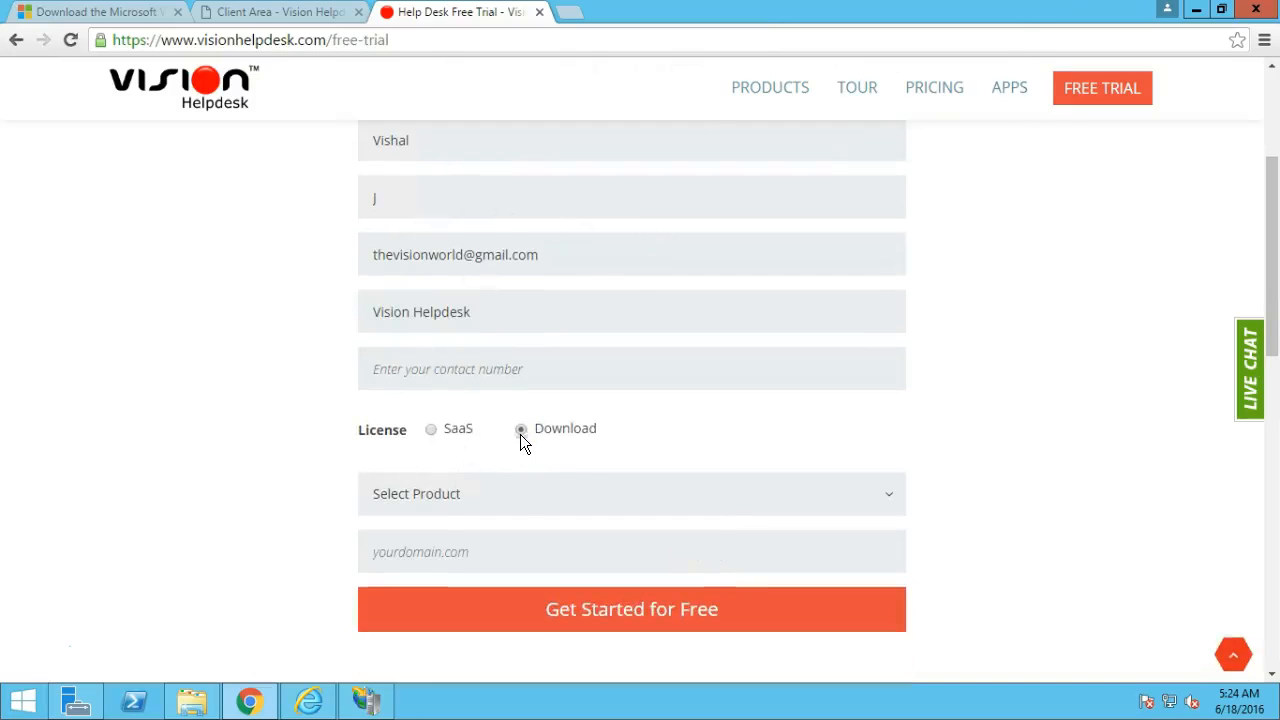
{"action": "left_click", "coordinate": [510, 499]}
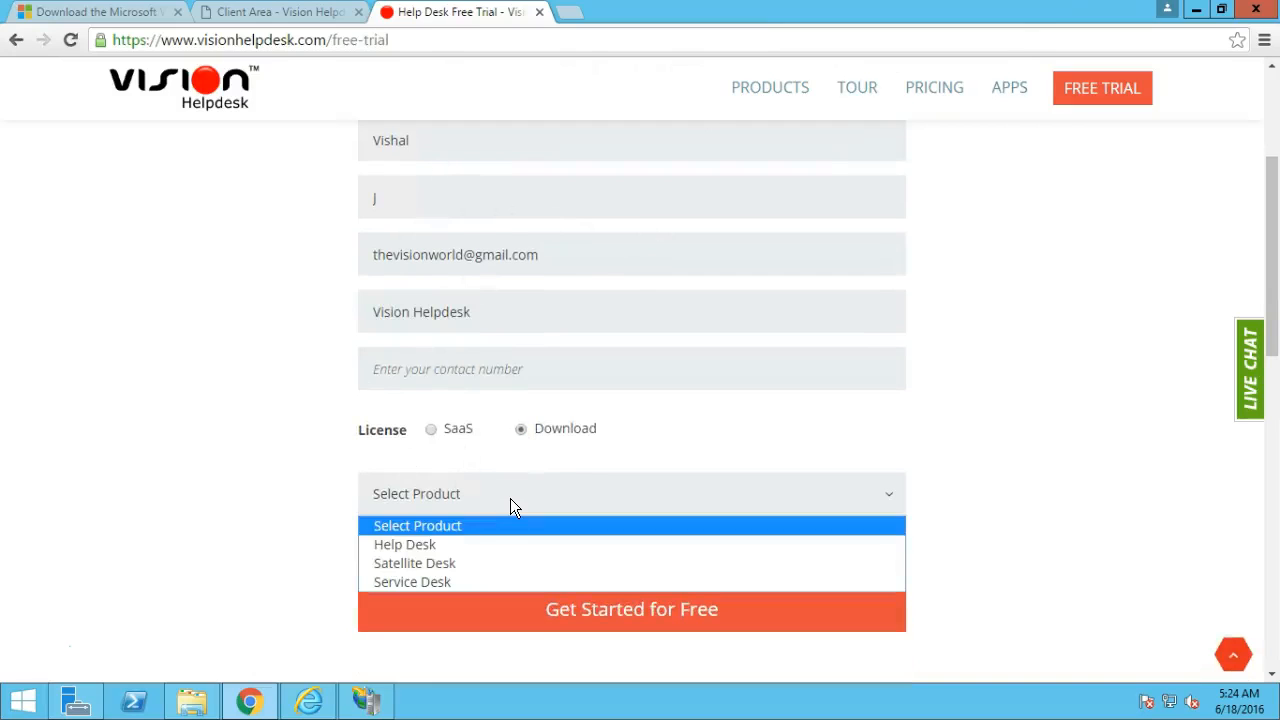
{"action": "left_click", "coordinate": [459, 546]}
Enter vhdesk.local as the domain and submit the free trial request.
{"action": "left_click", "coordinate": [480, 555]}
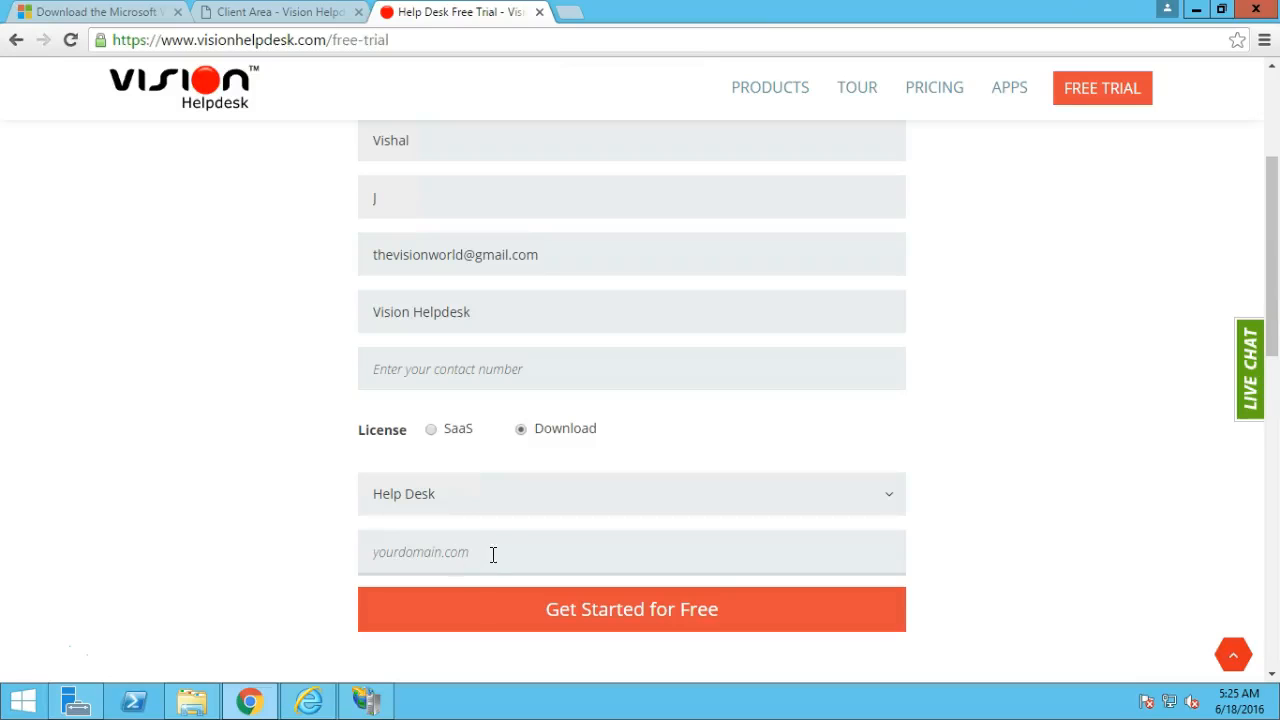
{"action": "type", "text": "vhdes"}
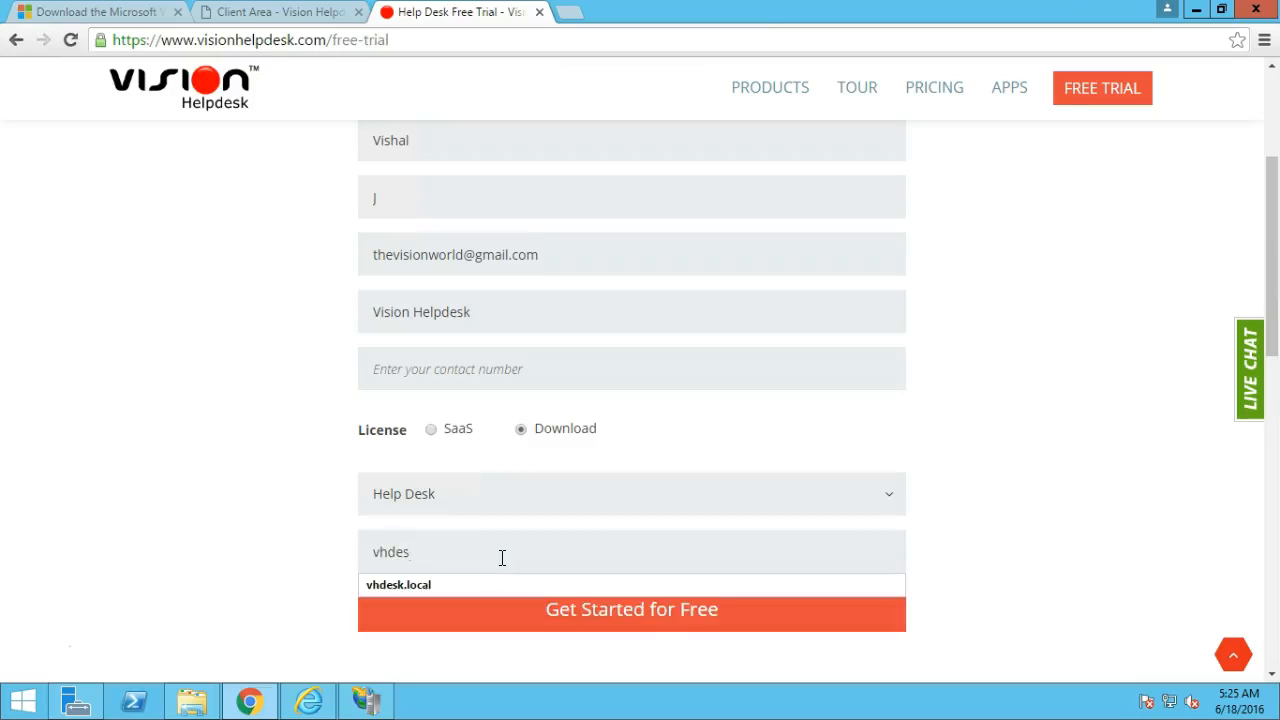
{"action": "key", "text": "Down"}
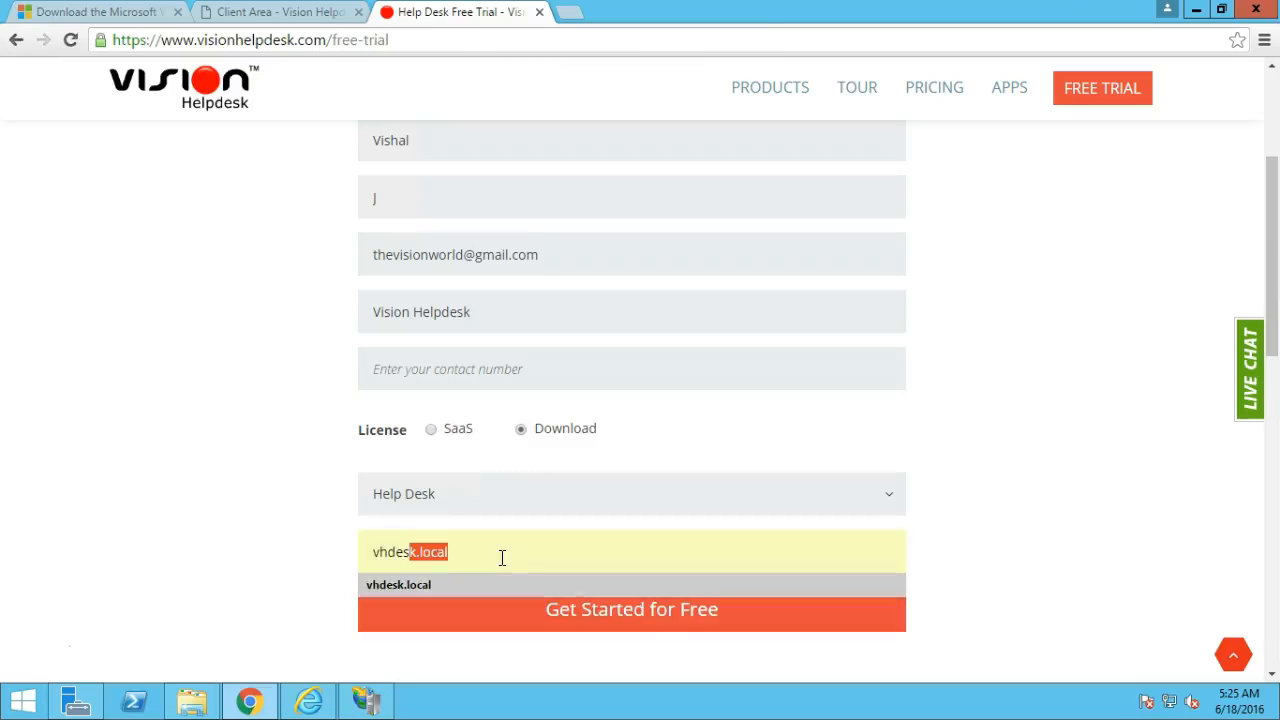
{"action": "left_click_drag", "start_coordinate": [506, 555], "coordinate": [343, 543]}
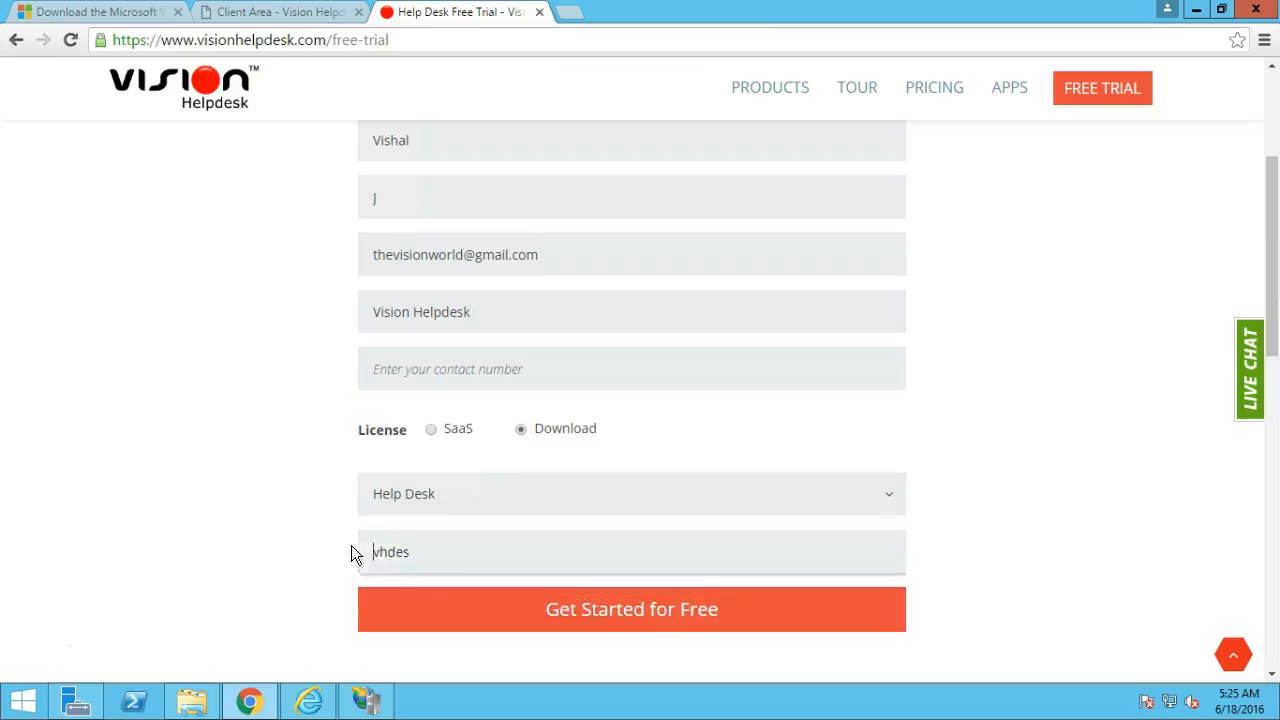
{"action": "left_click", "coordinate": [443, 554]}
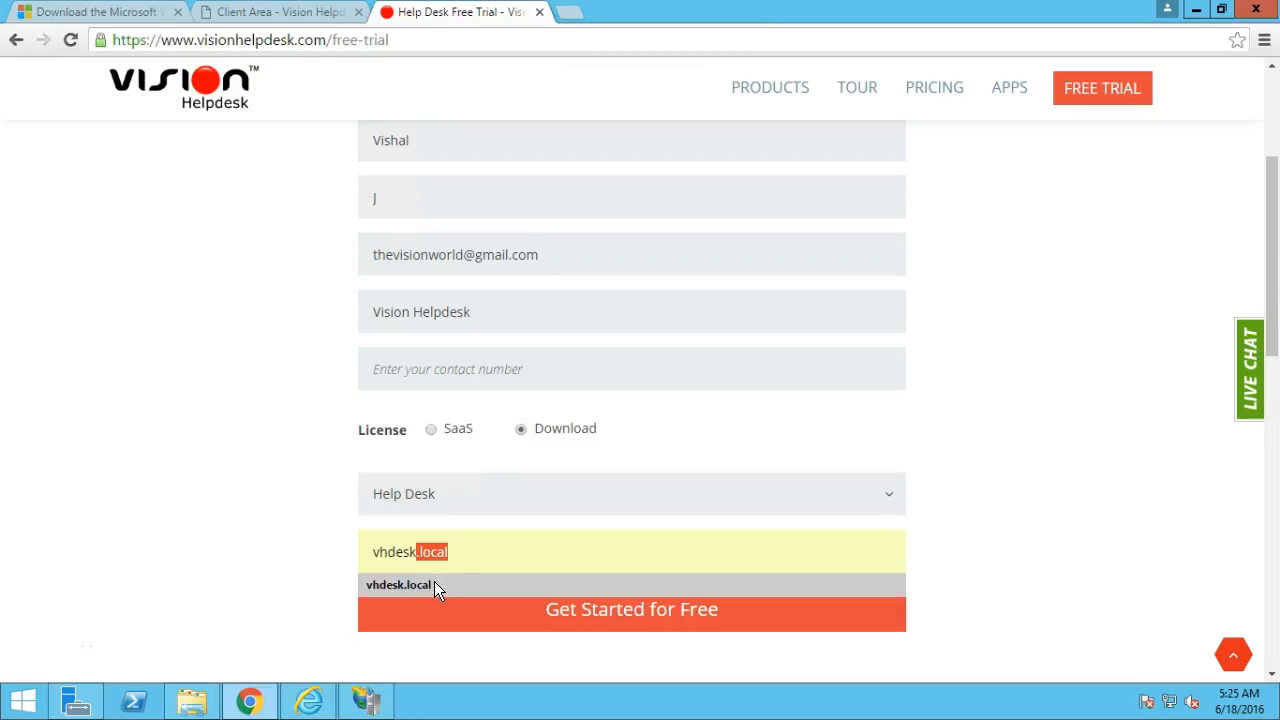
{"action": "left_click", "coordinate": [434, 584]}
{"action": "left_click", "coordinate": [590, 612]}
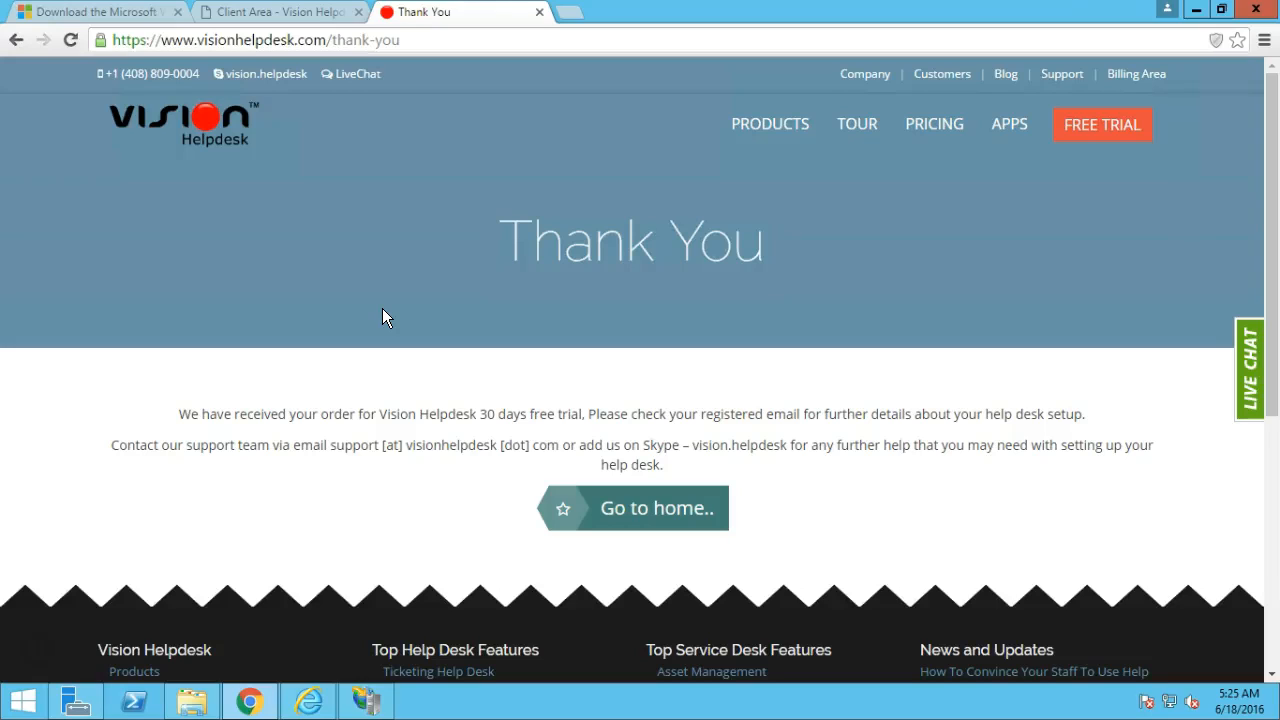
{"action": "left_click", "coordinate": [296, 15]}
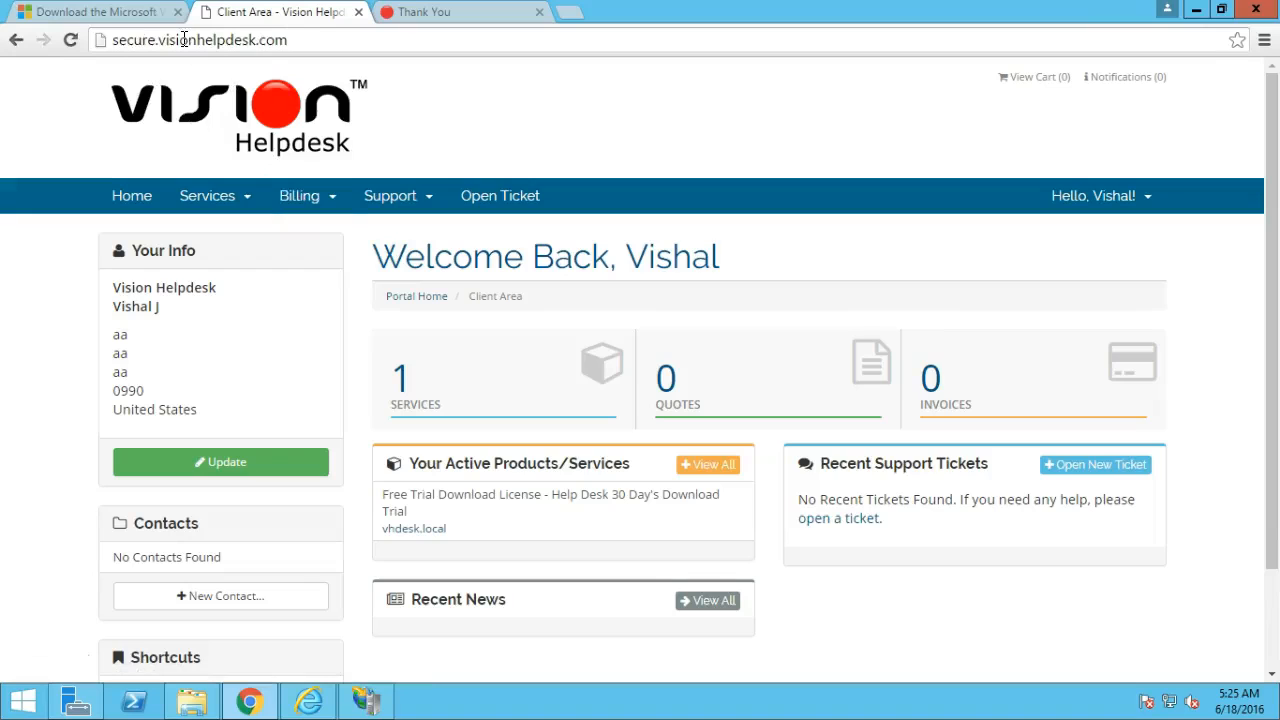
Open the vhdesk.local trial's product details from Services > My Services.
{"action": "left_click", "coordinate": [231, 210]}
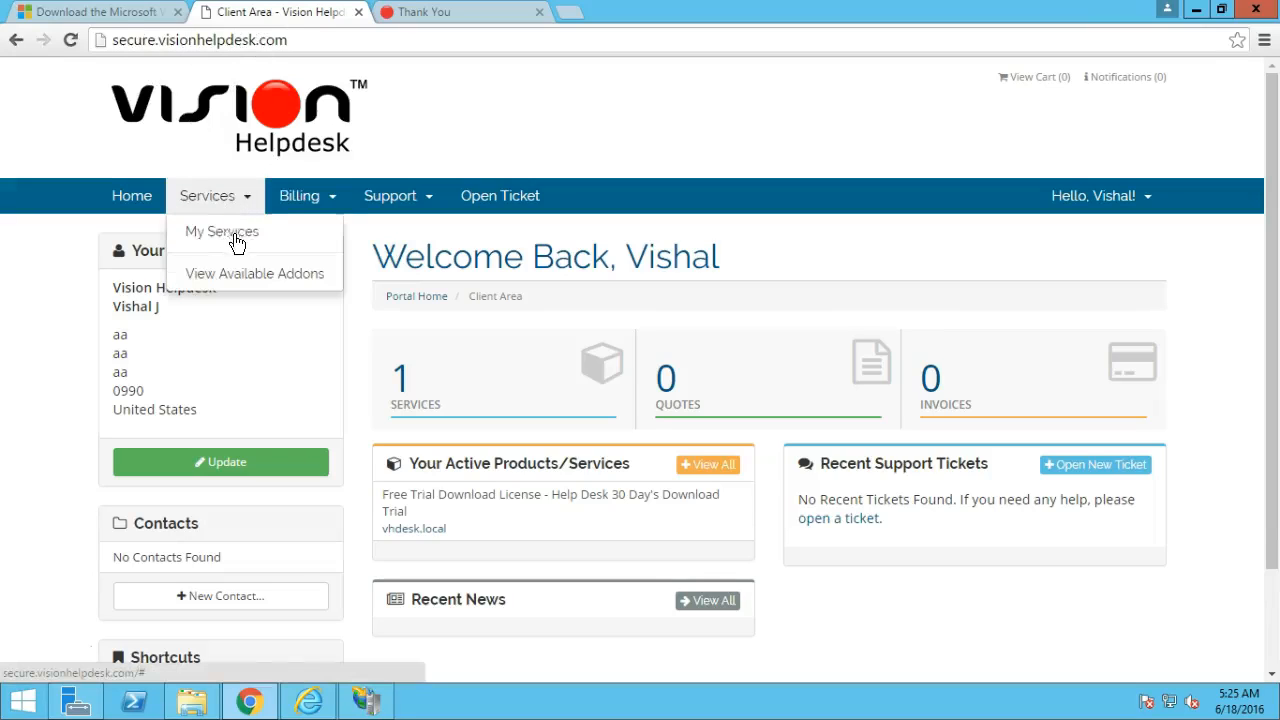
{"action": "left_click", "coordinate": [234, 236]}
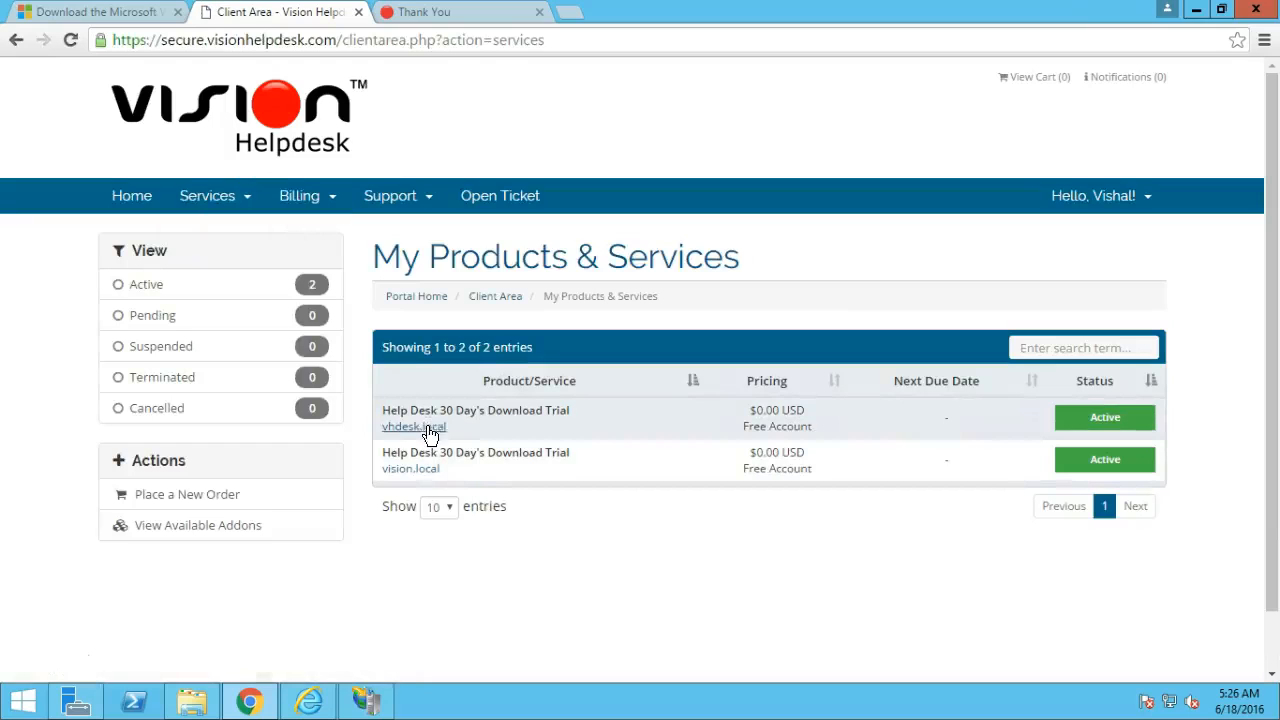
{"action": "left_click", "coordinate": [509, 416]}
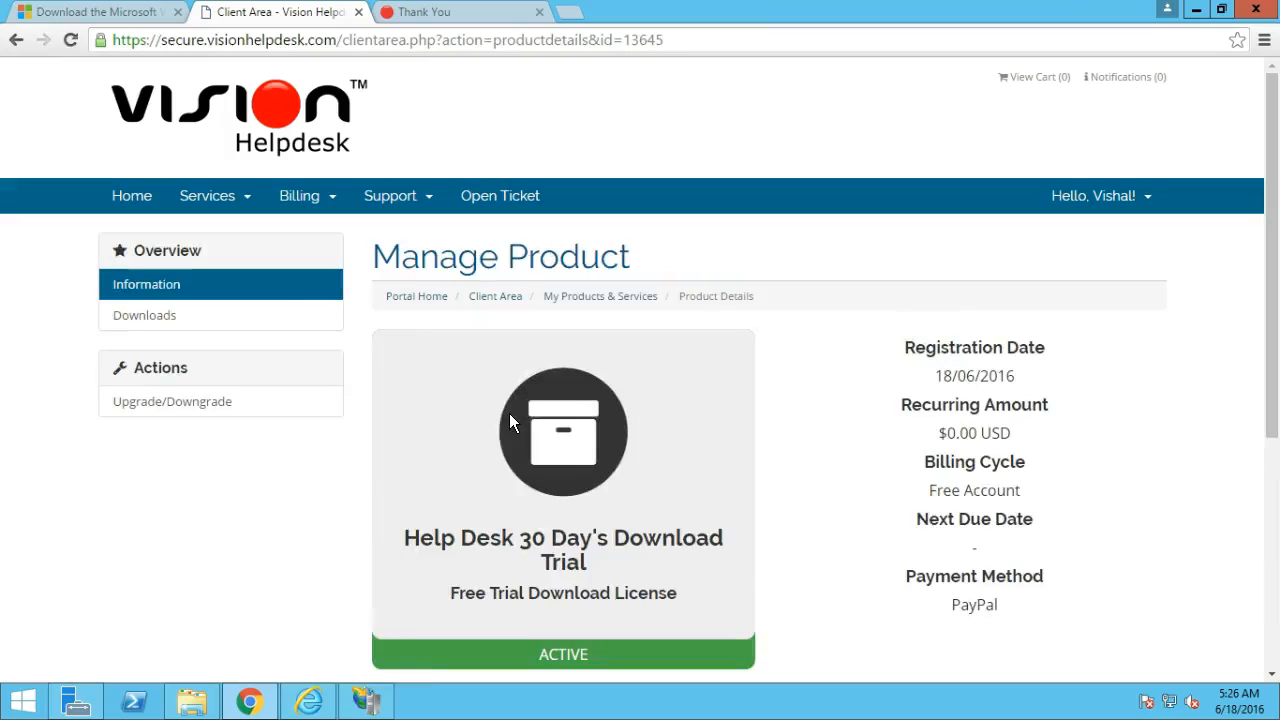
Download the Vision Helpdesk 4.4.6 Stable php 5.6.zip package from the Downloads tab.
{"action": "left_click", "coordinate": [148, 317]}
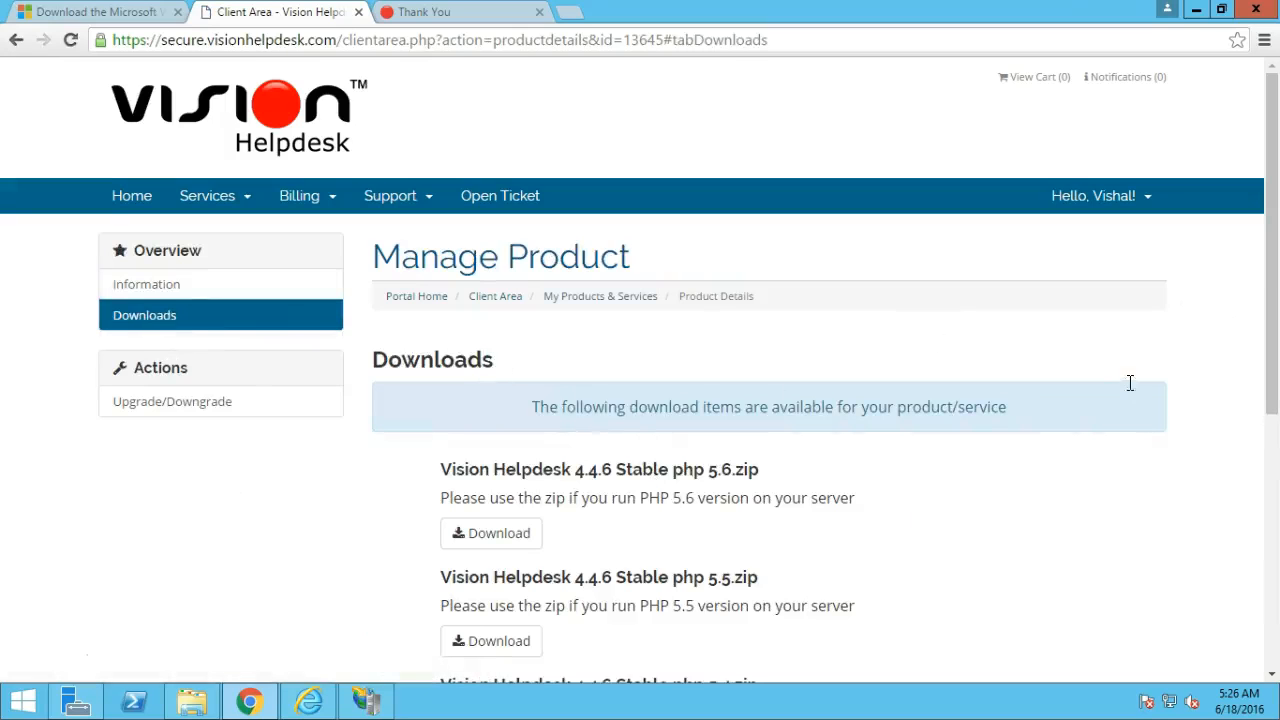
{"action": "scroll", "coordinate": [1274, 357], "scroll_direction": "down", "scroll_amount": 1}
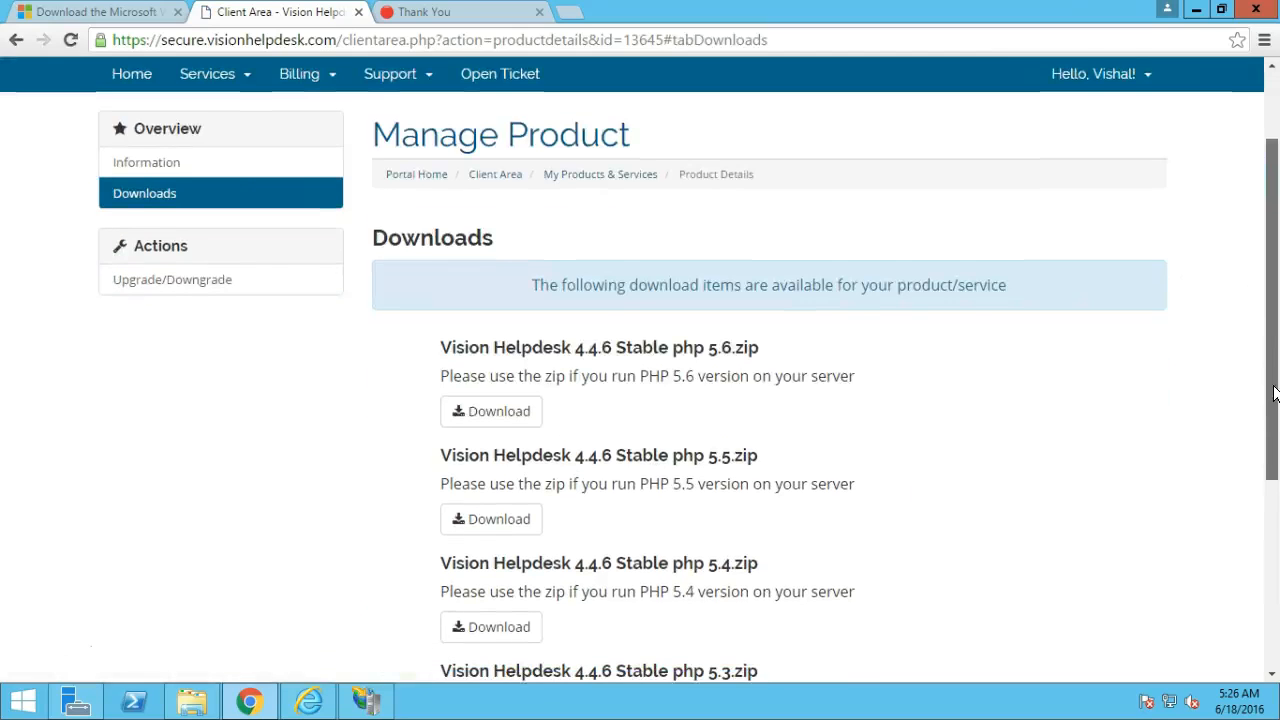
{"action": "scroll", "coordinate": [1274, 400], "scroll_direction": "down", "scroll_amount": 1}
{"action": "scroll", "coordinate": [1274, 445], "scroll_direction": "down", "scroll_amount": 1}
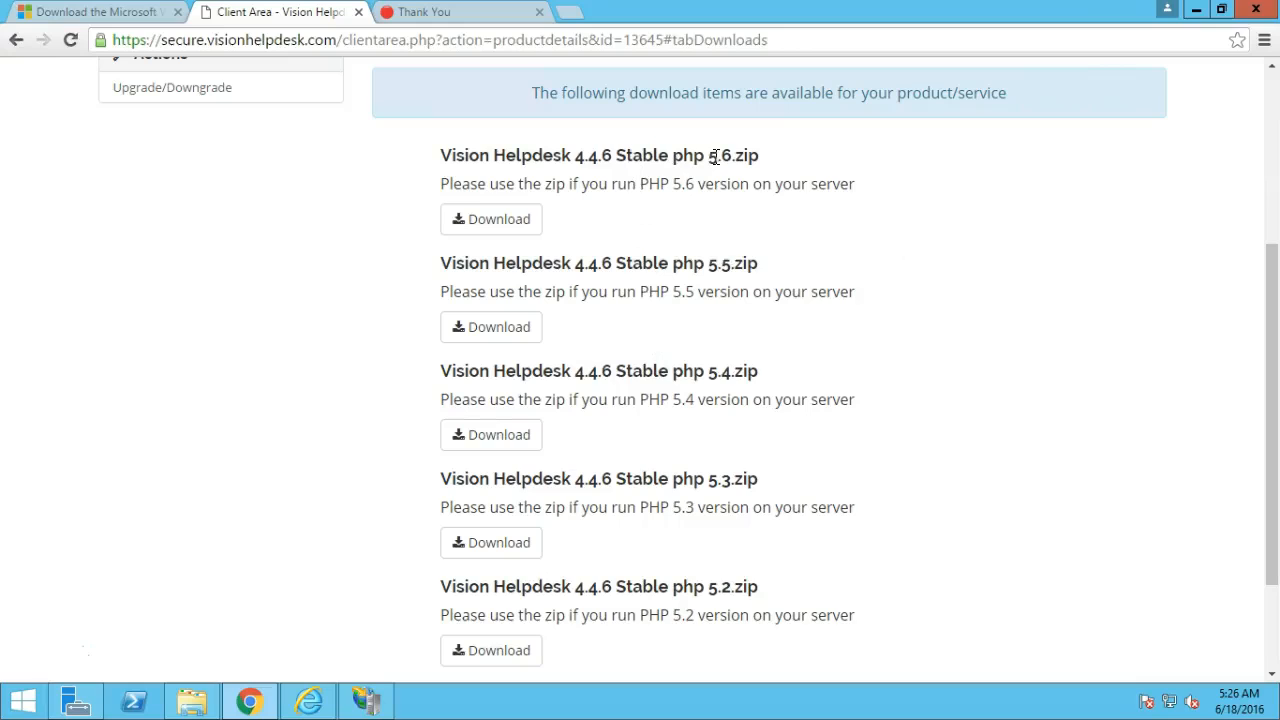
{"action": "left_click", "coordinate": [512, 228]}
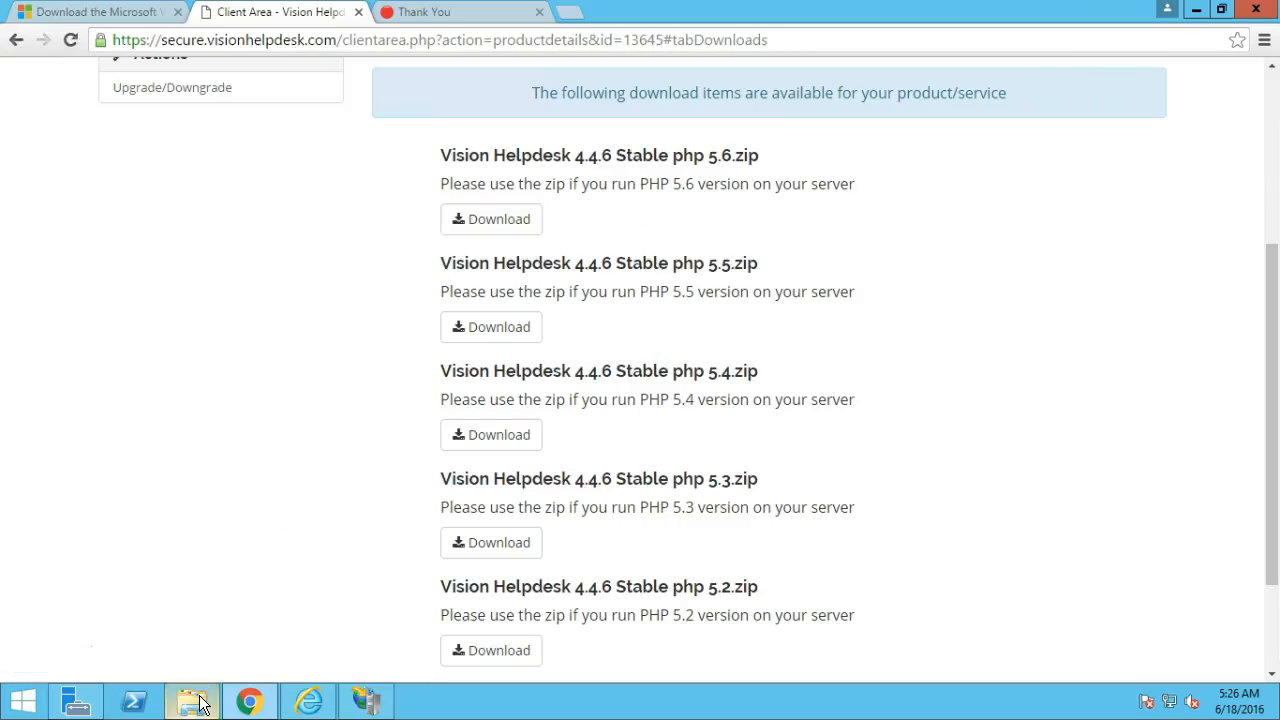
{"action": "mouse_move", "coordinate": [200, 704]}
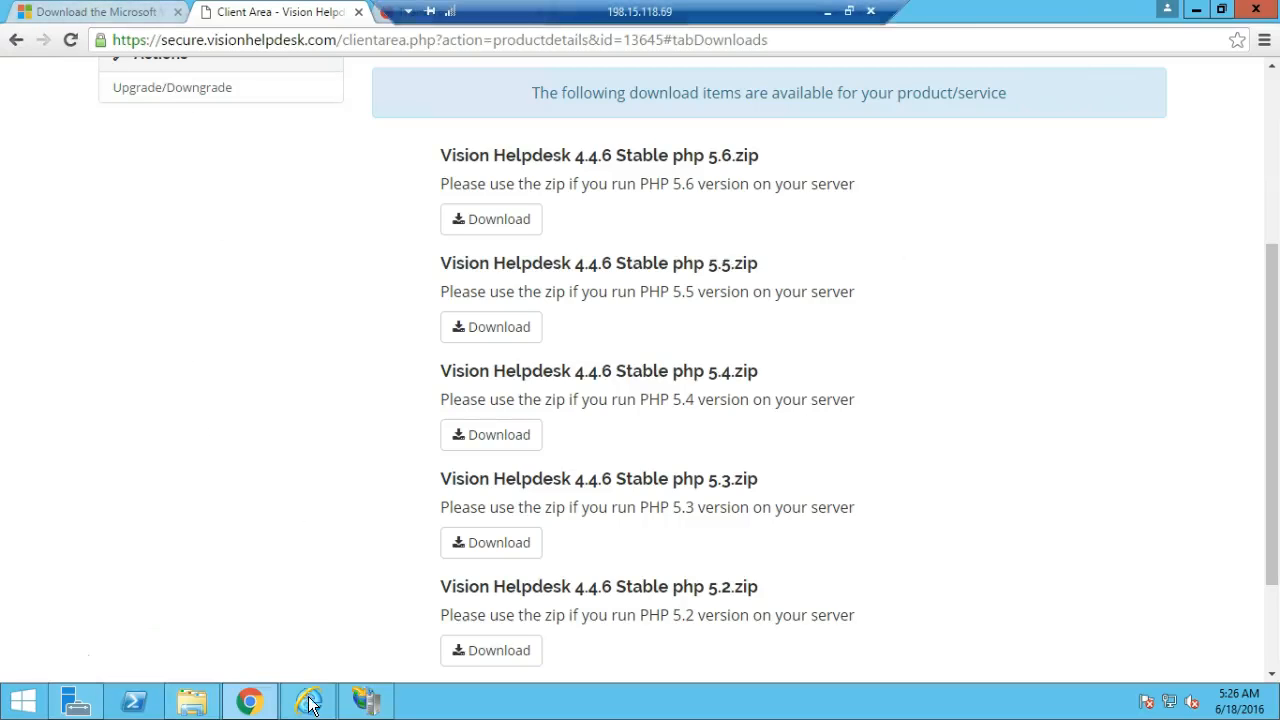
In IIS Manager, add a new website under Sites with site name vhdesk.local.
{"action": "left_click", "coordinate": [366, 703]}
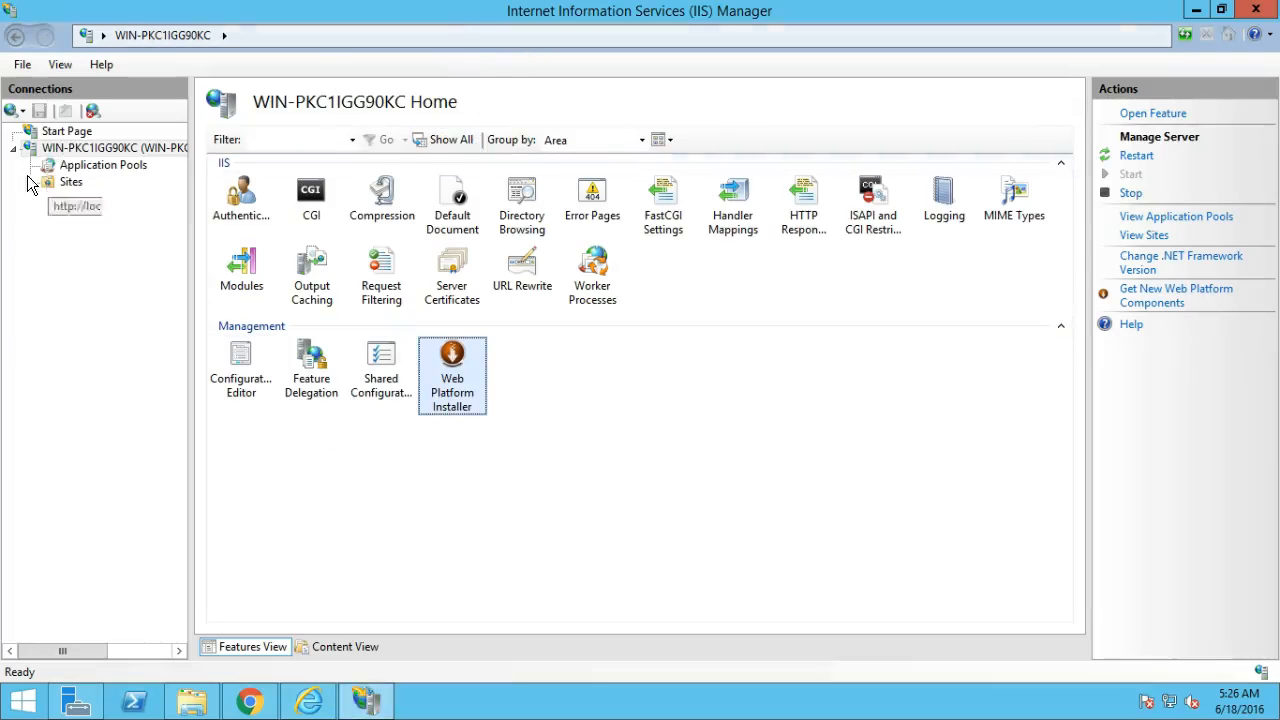
{"action": "left_click", "coordinate": [64, 186]}
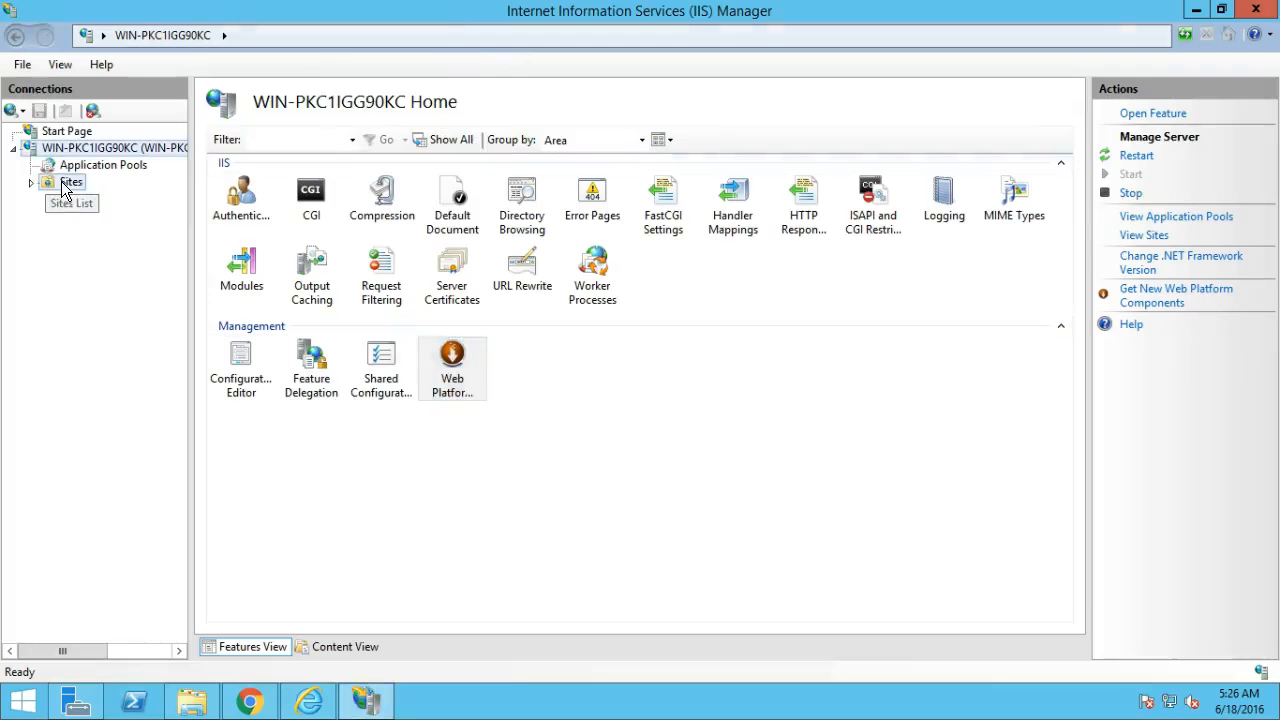
{"action": "right_click", "coordinate": [64, 188]}
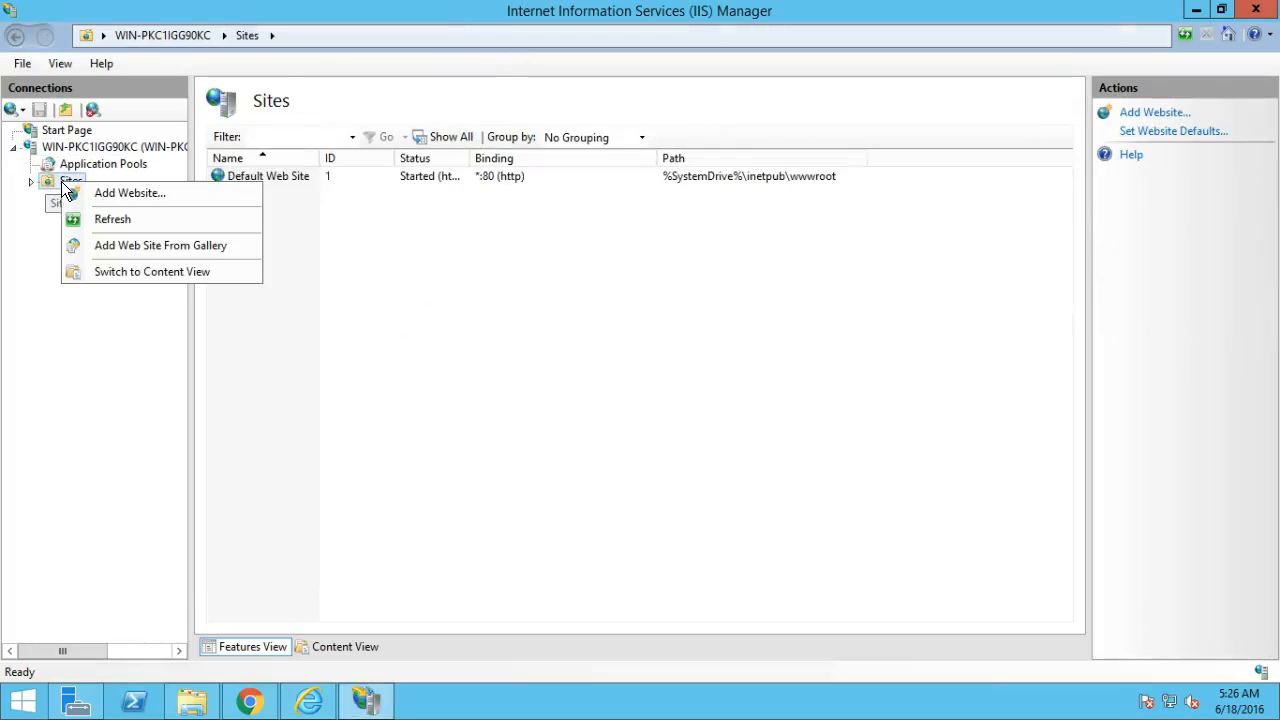
{"action": "left_click", "coordinate": [144, 193]}
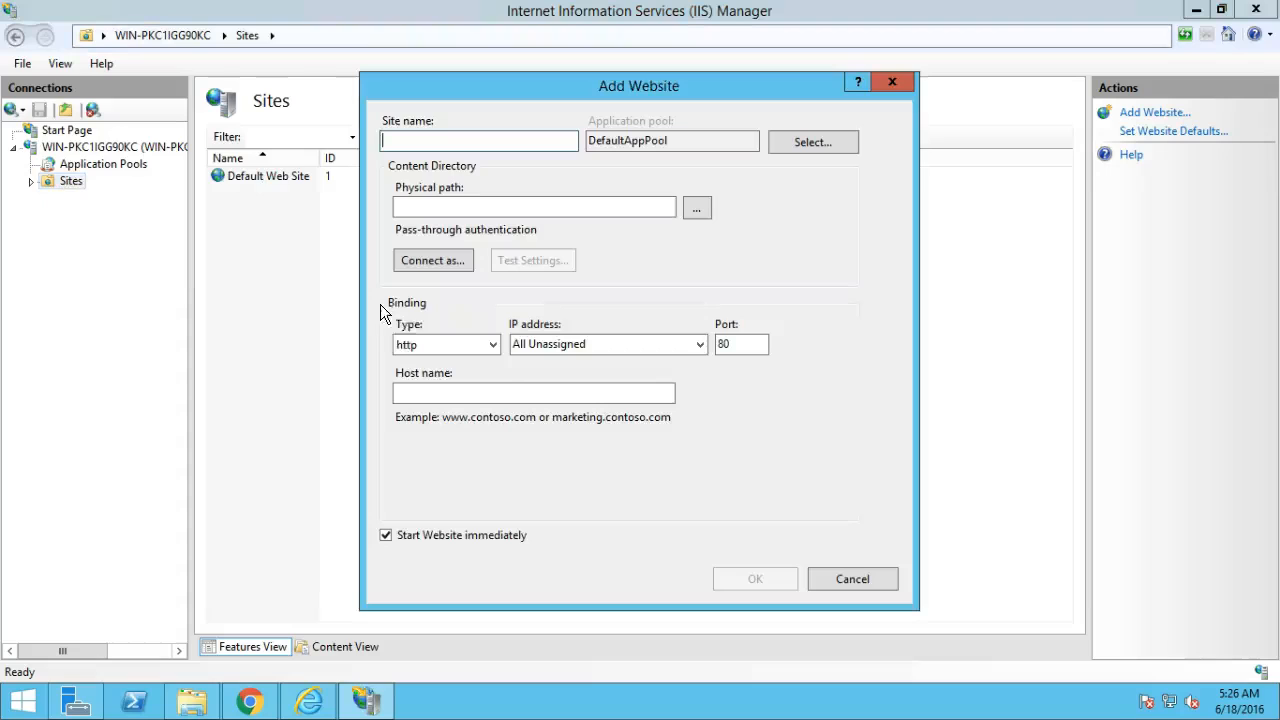
{"action": "type", "text": "vhdesk.local"}
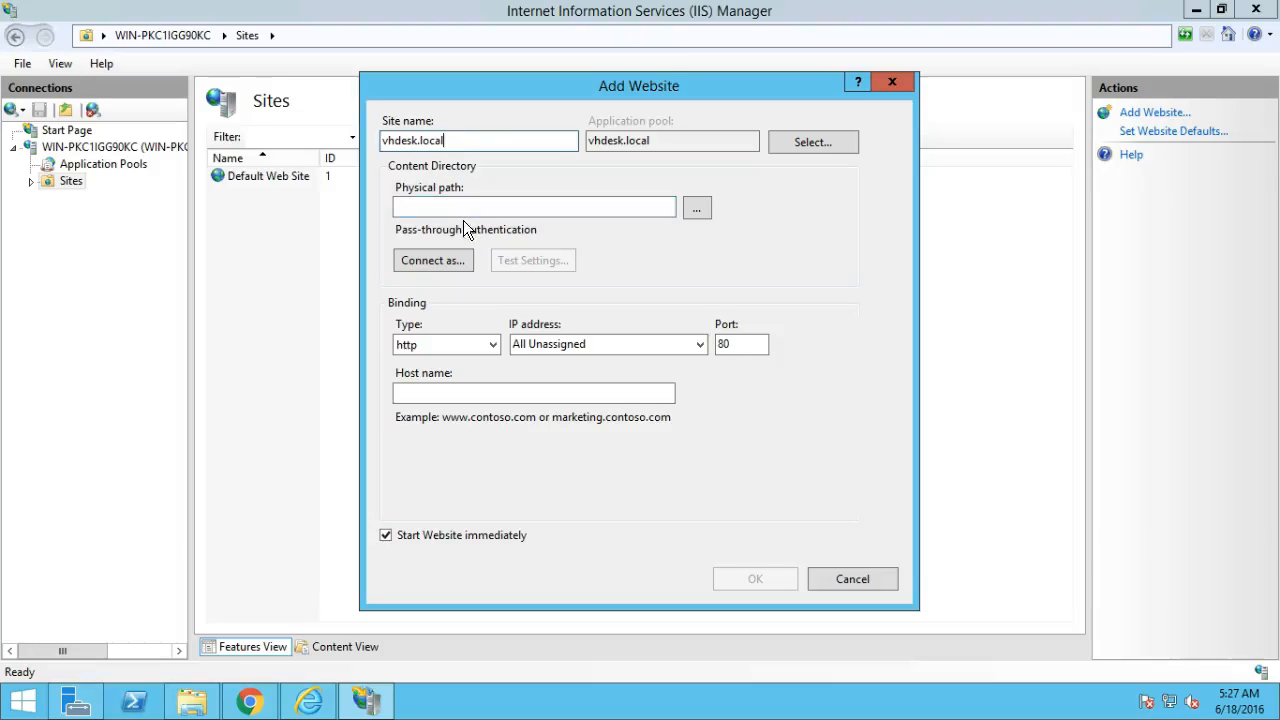
Set the site's physical path to C:\inetpub\wwwroot\vh.
{"action": "left_click", "coordinate": [691, 212]}
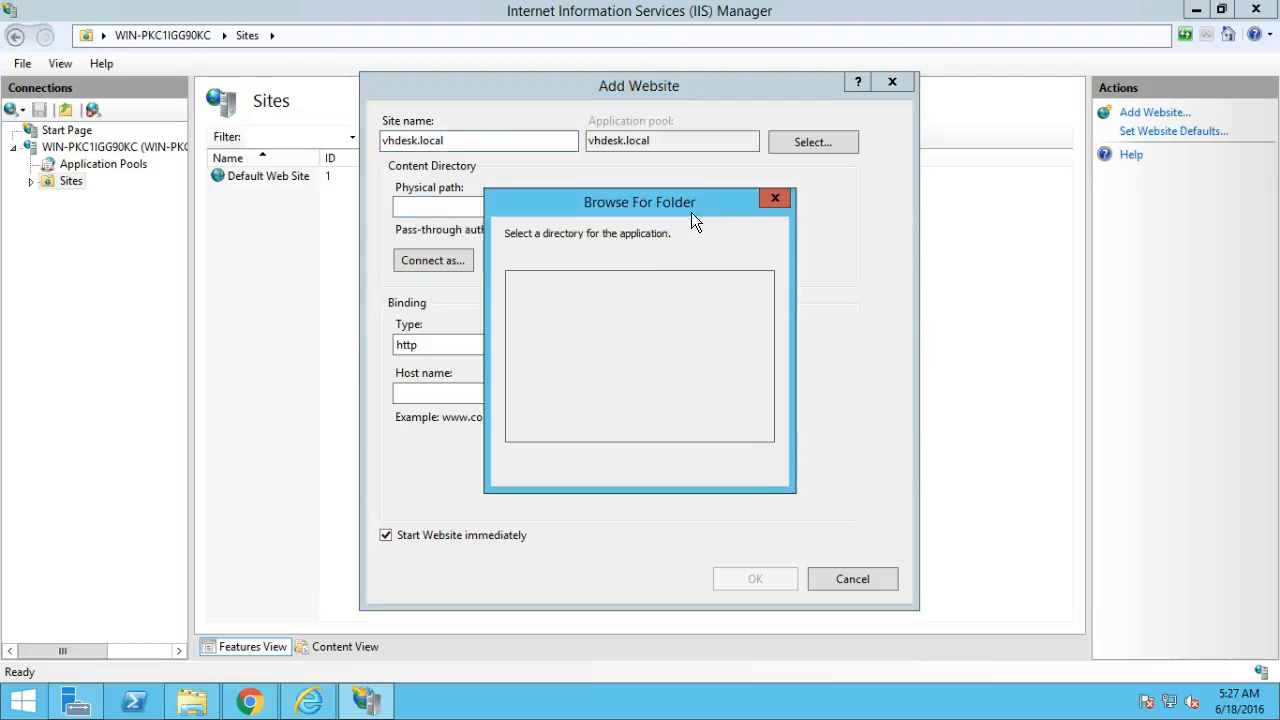
{"action": "left_click_drag", "start_coordinate": [768, 346], "coordinate": [766, 375]}
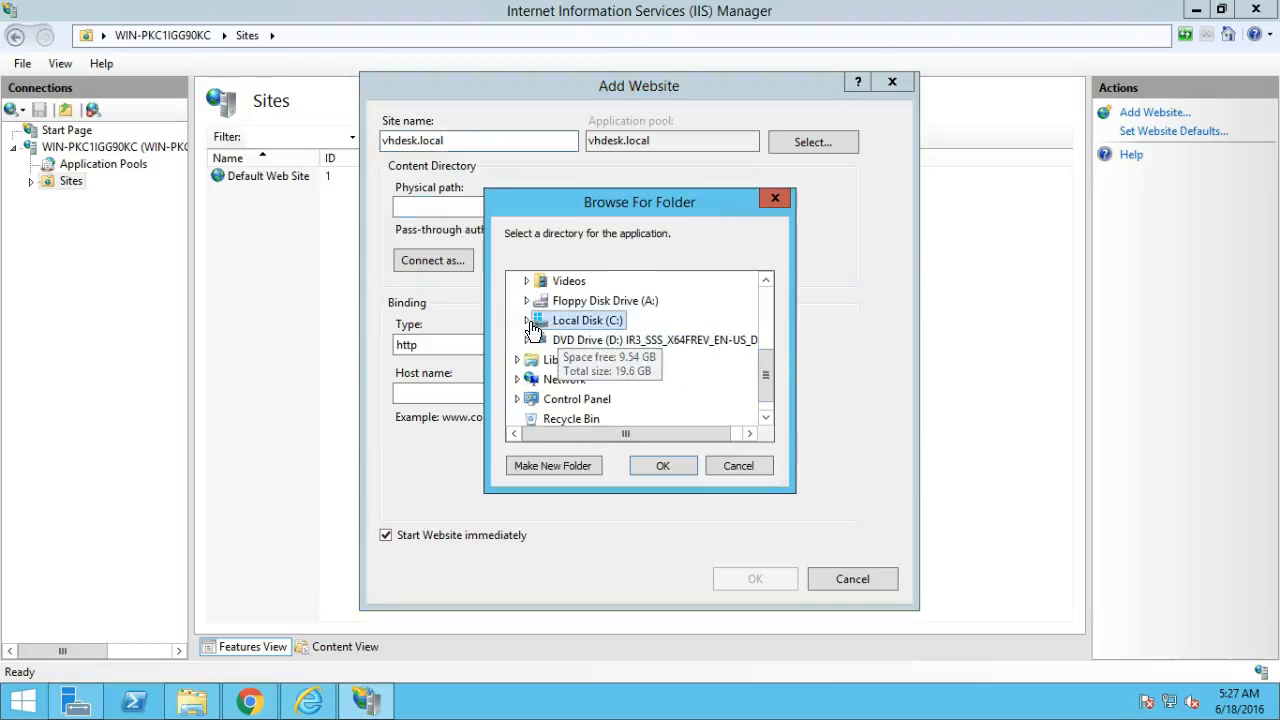
{"action": "double_click", "coordinate": [560, 321]}
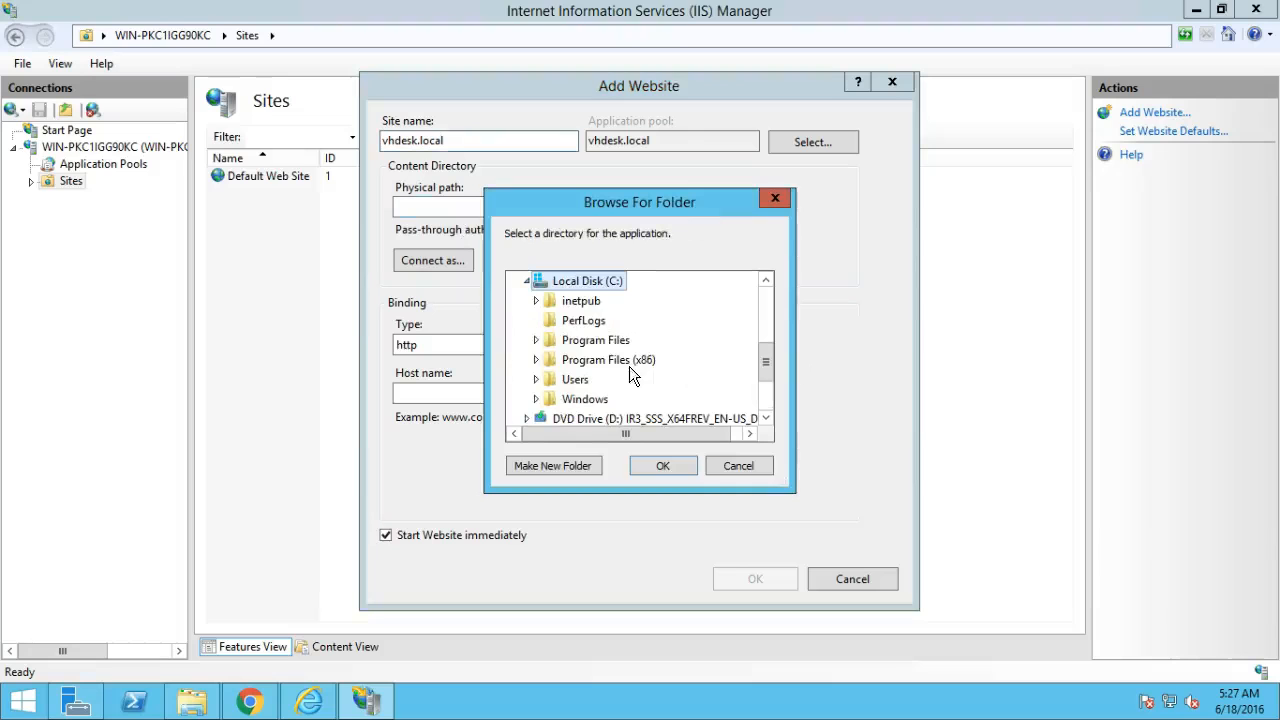
{"action": "double_click", "coordinate": [578, 301]}
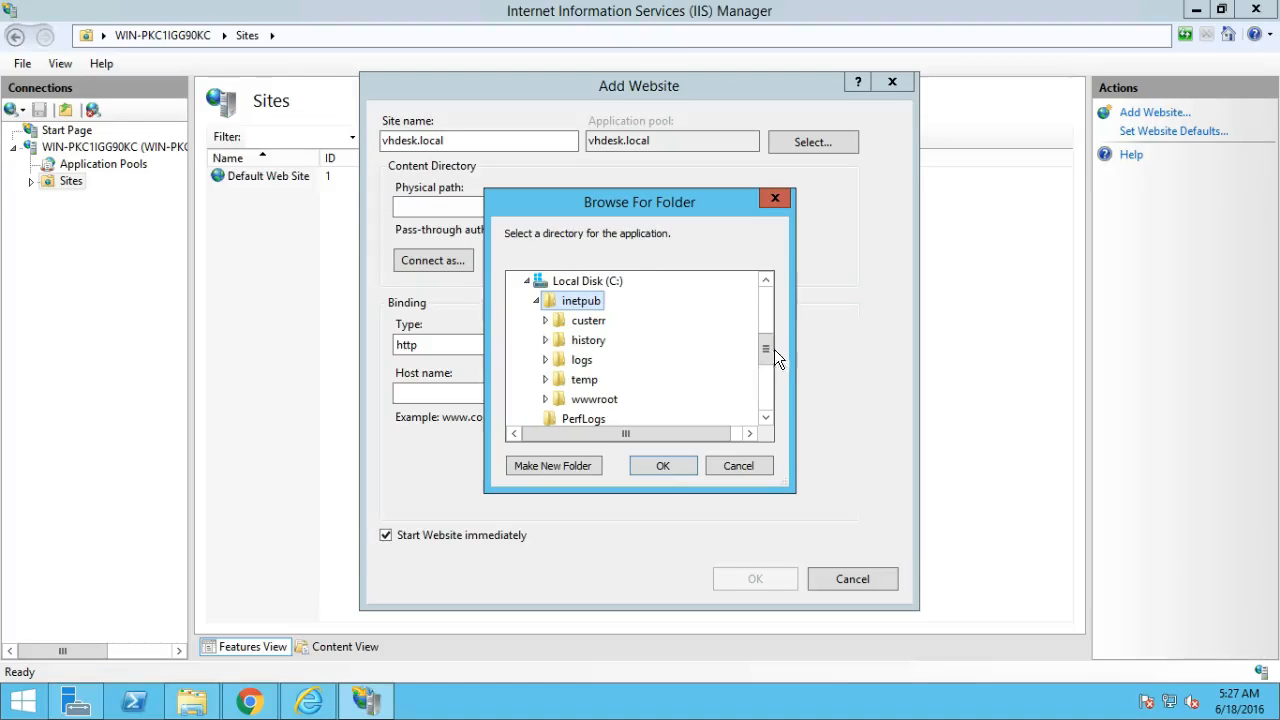
{"action": "scroll", "coordinate": [770, 358], "scroll_direction": "down", "scroll_amount": 1}
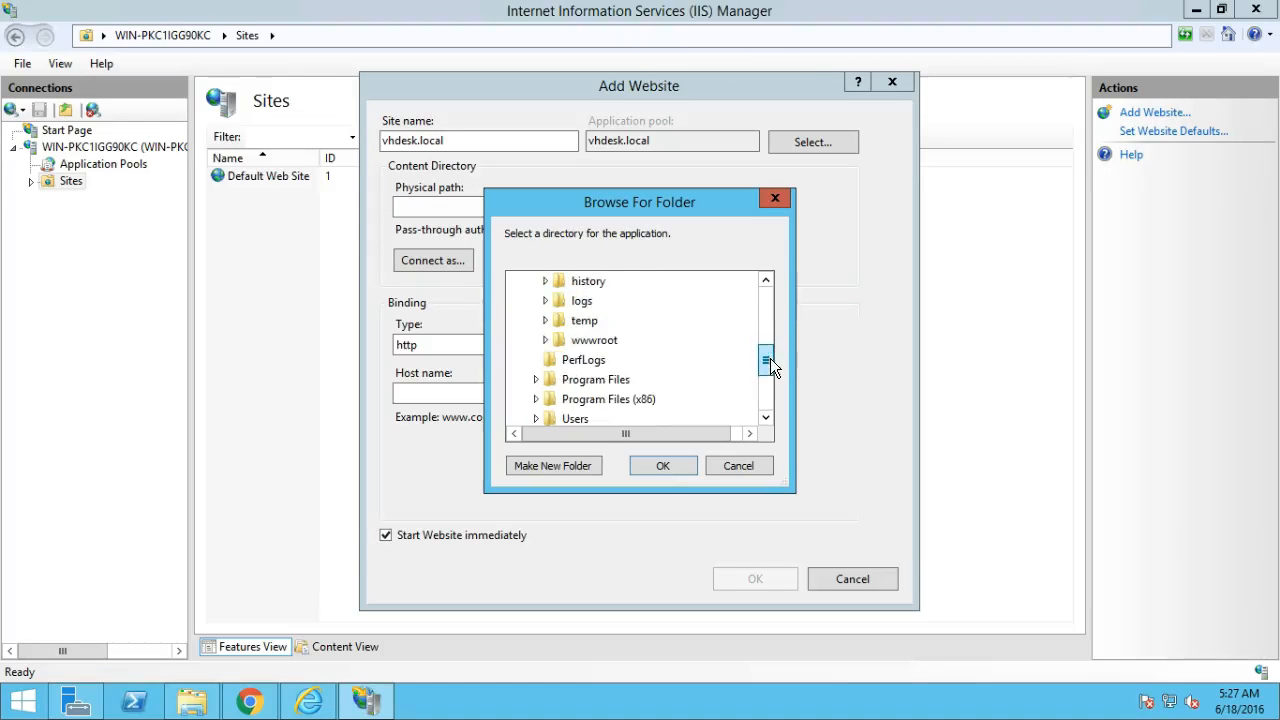
{"action": "double_click", "coordinate": [614, 343]}
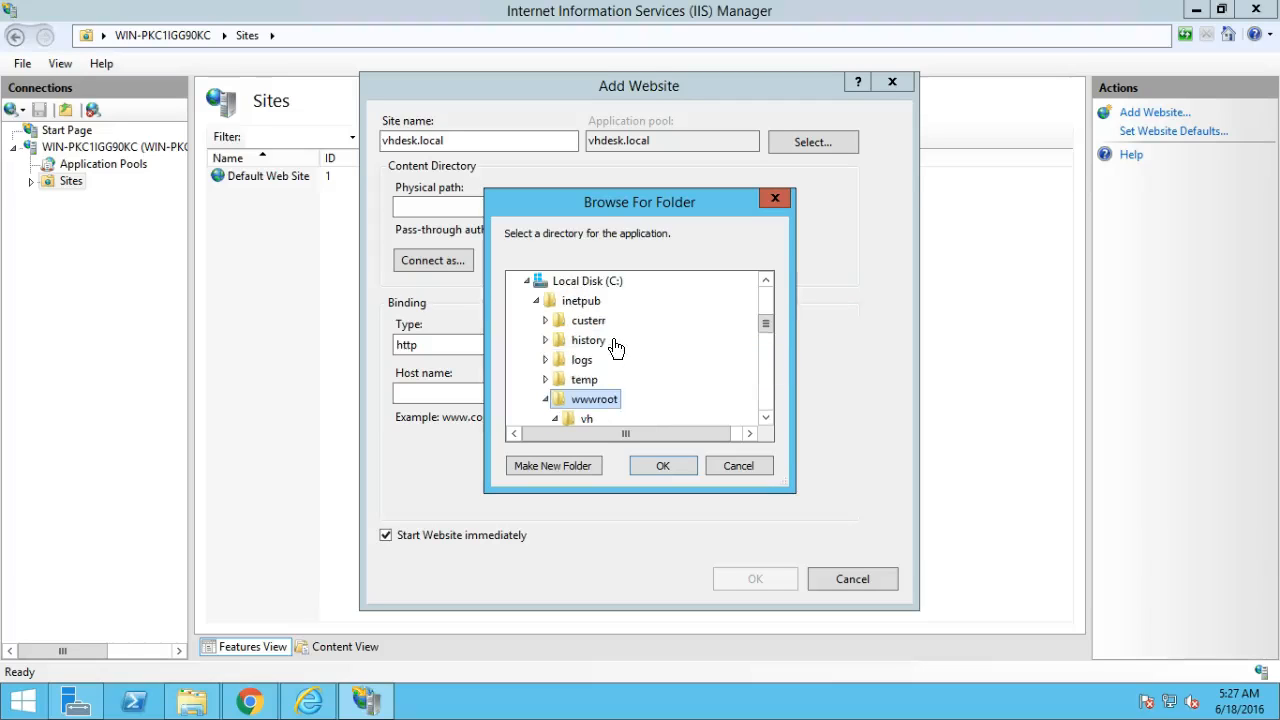
{"action": "left_click", "coordinate": [591, 421]}
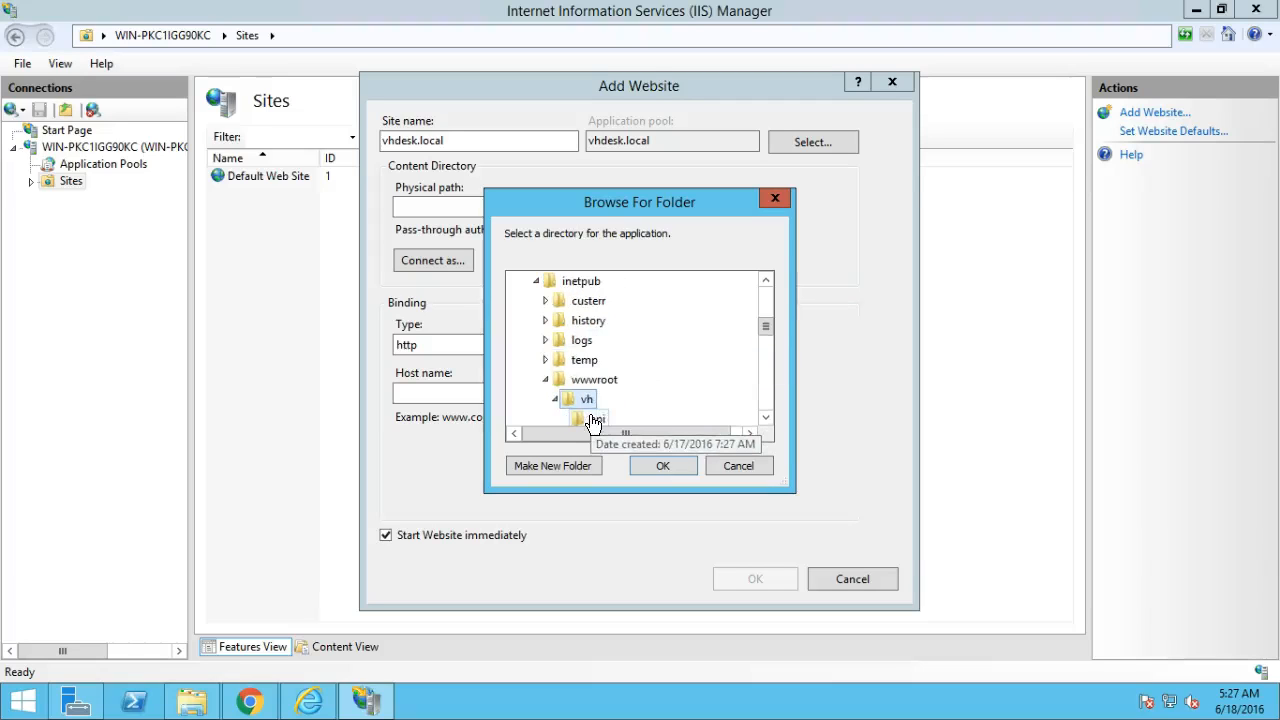
{"action": "left_click", "coordinate": [660, 466]}
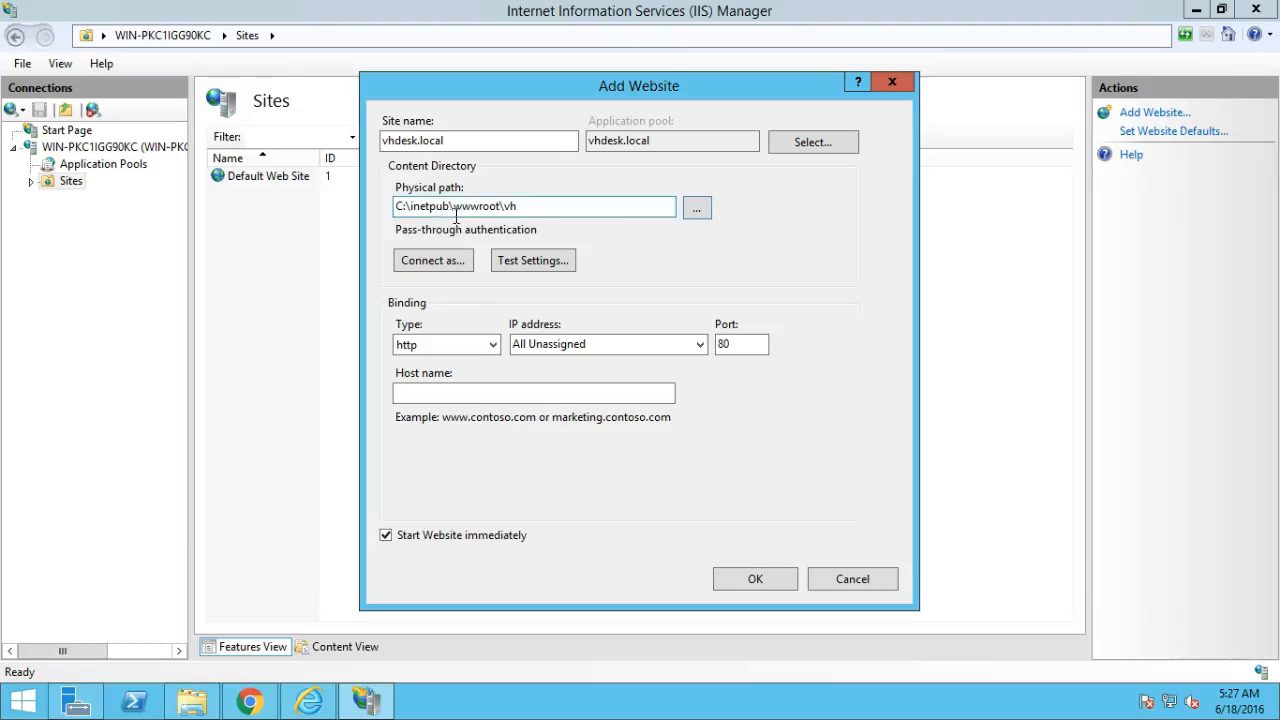
{"action": "left_click", "coordinate": [527, 203]}
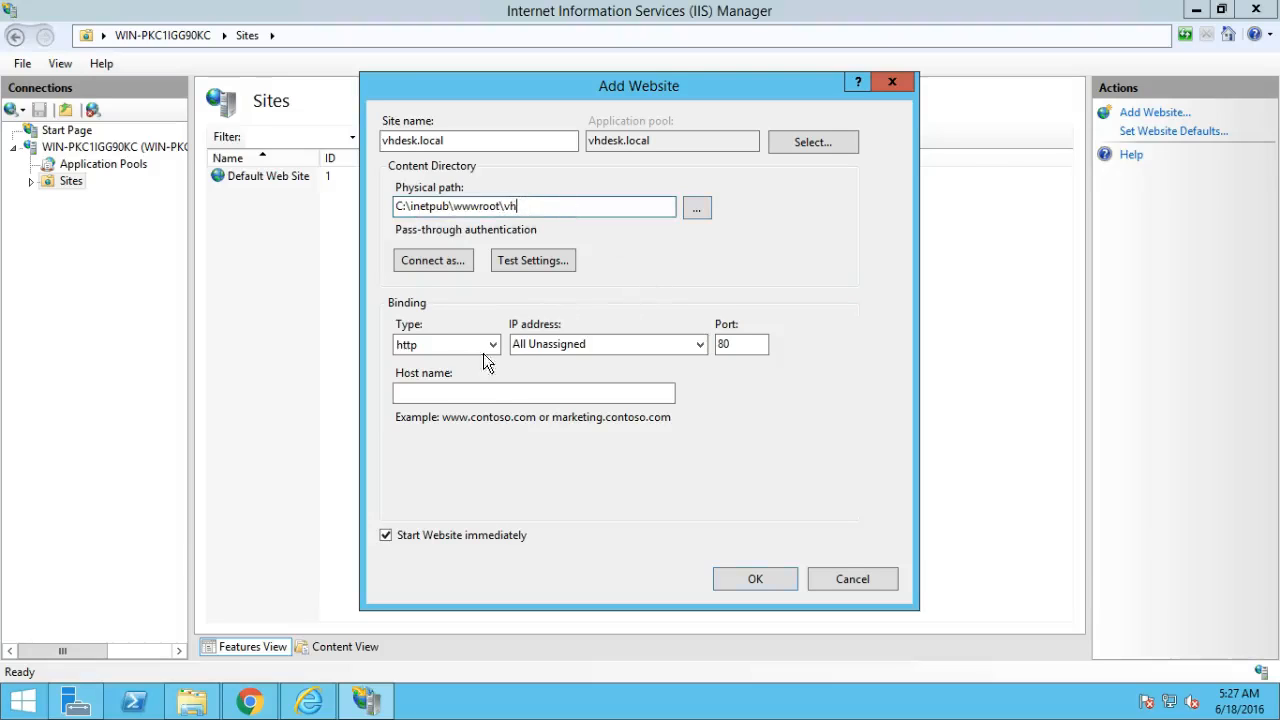
Use vhdesk.local as the host name and create the website.
{"action": "left_click", "coordinate": [471, 391]}
{"action": "type", "text": "vhdesk.local"}
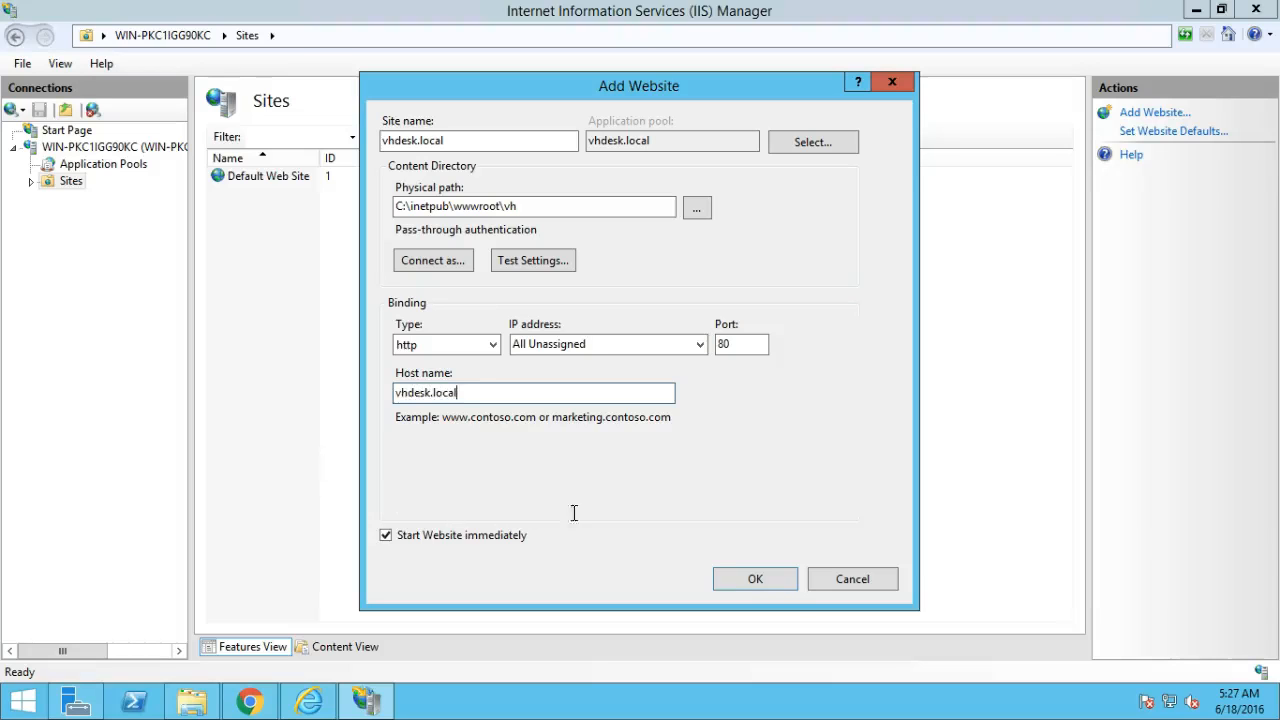
{"action": "left_click", "coordinate": [760, 581]}
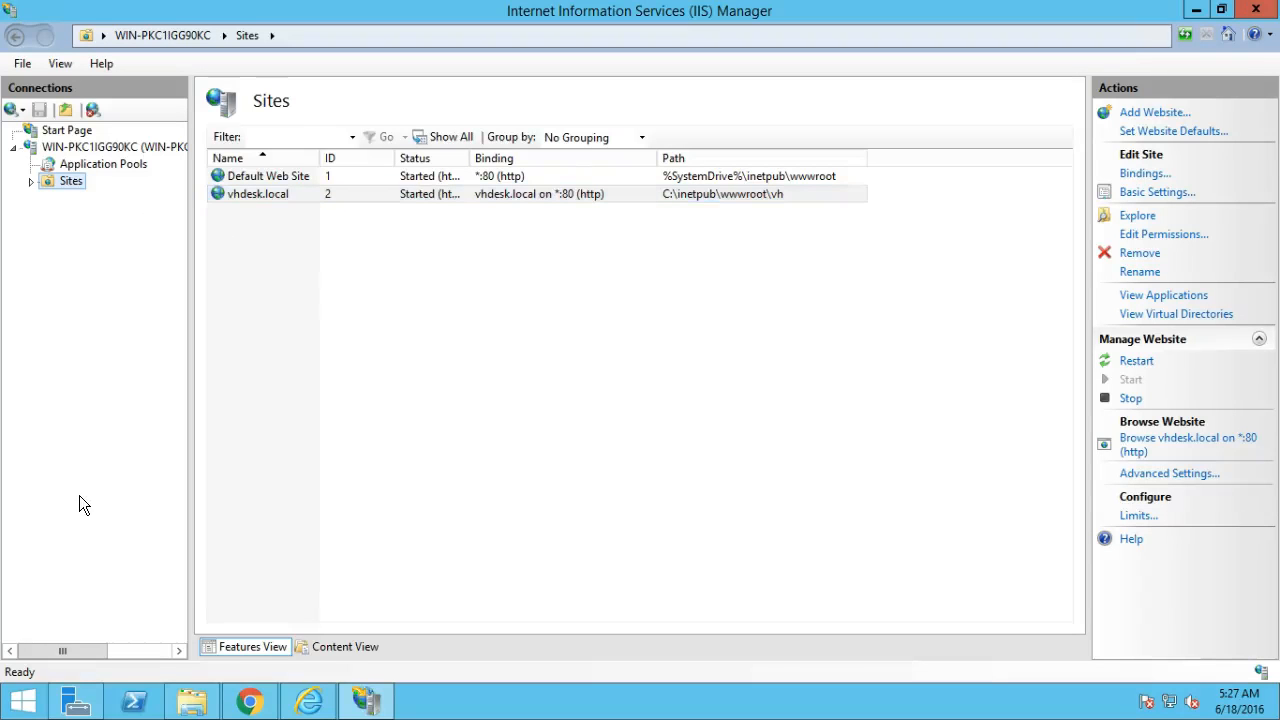
Open C:\Windows\System32\drivers\etc in File Explorer, with the other windows hidden.
{"action": "left_click", "coordinate": [1197, 12]}
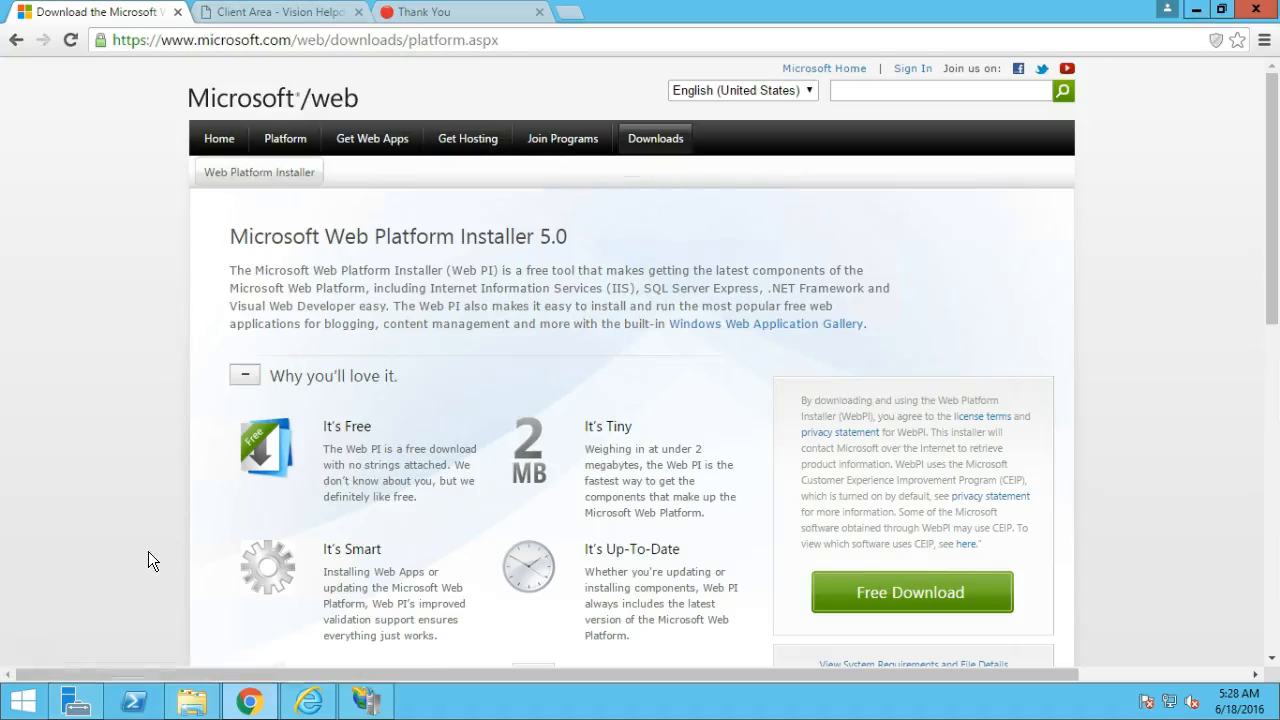
{"action": "left_click", "coordinate": [187, 692]}
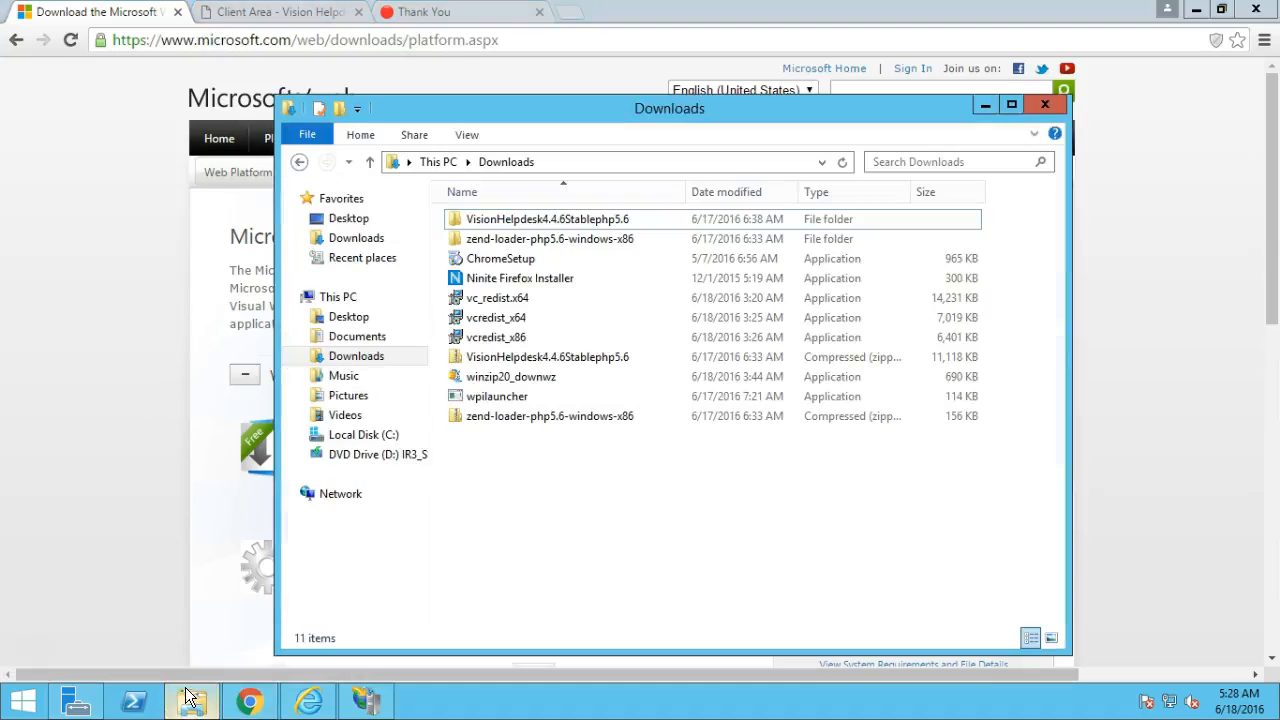
{"action": "left_click", "coordinate": [357, 438]}
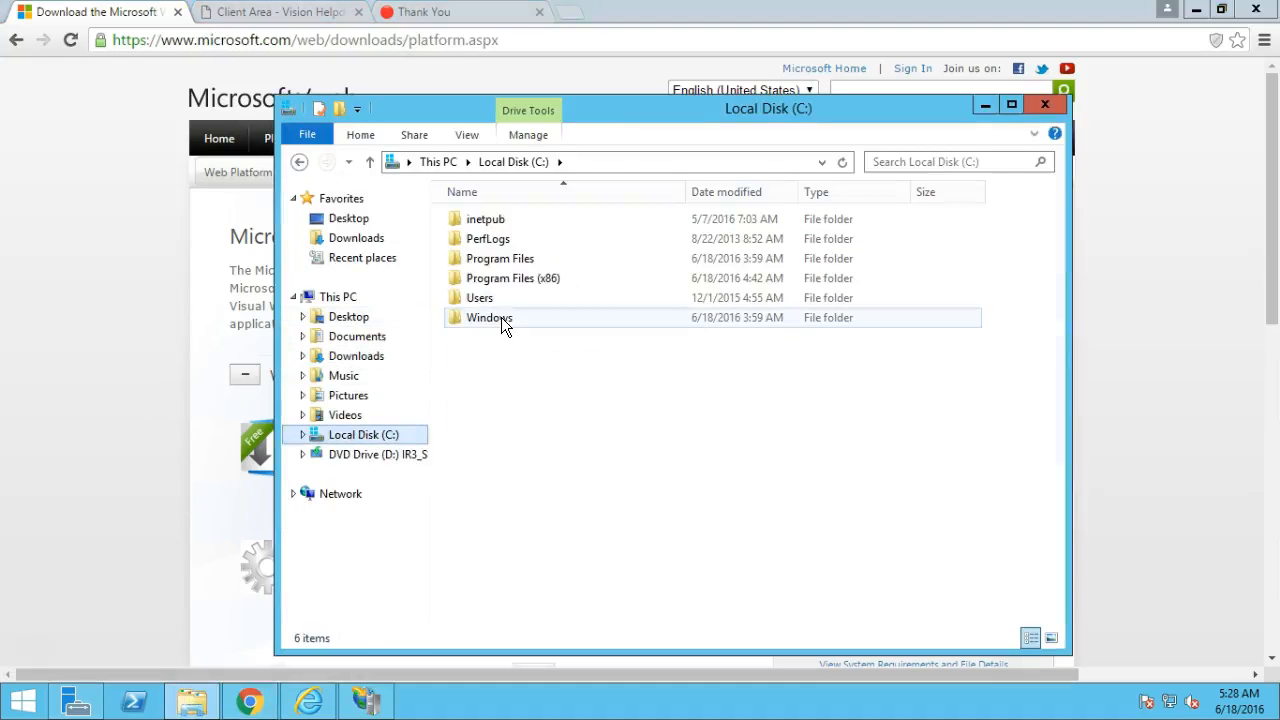
{"action": "double_click", "coordinate": [501, 317]}
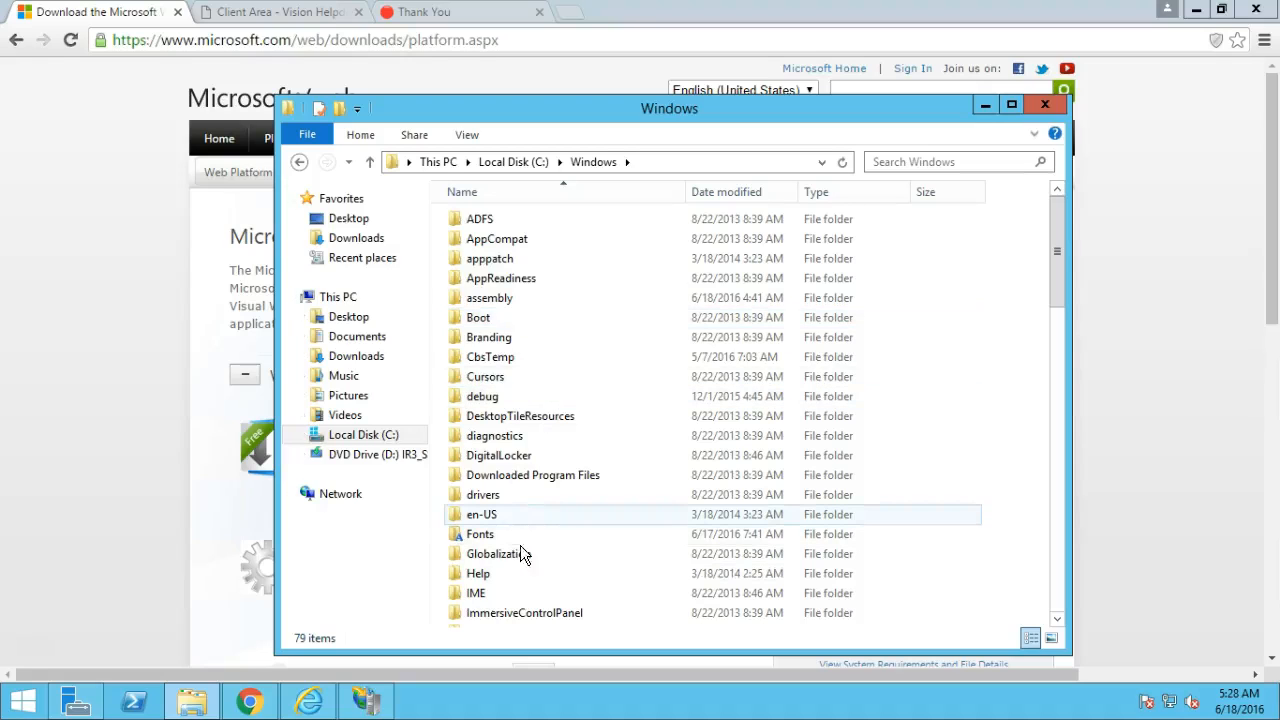
{"action": "key", "text": "s"}
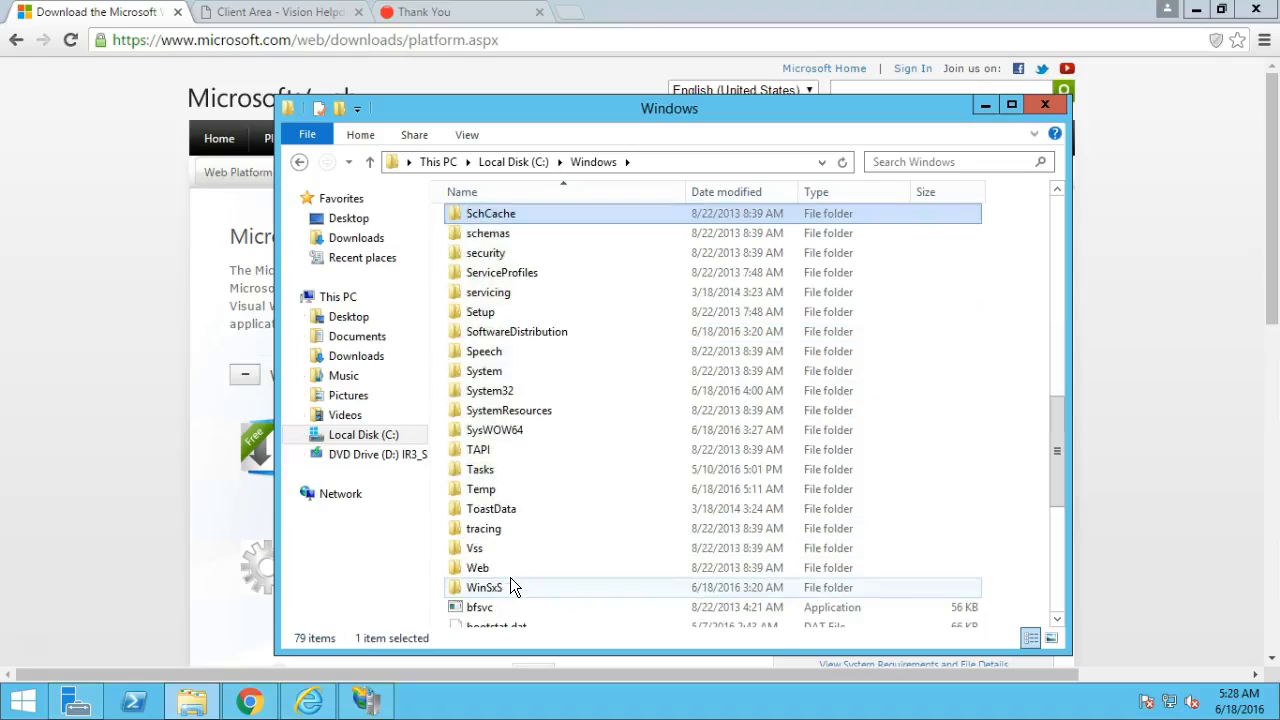
{"action": "double_click", "coordinate": [528, 395]}
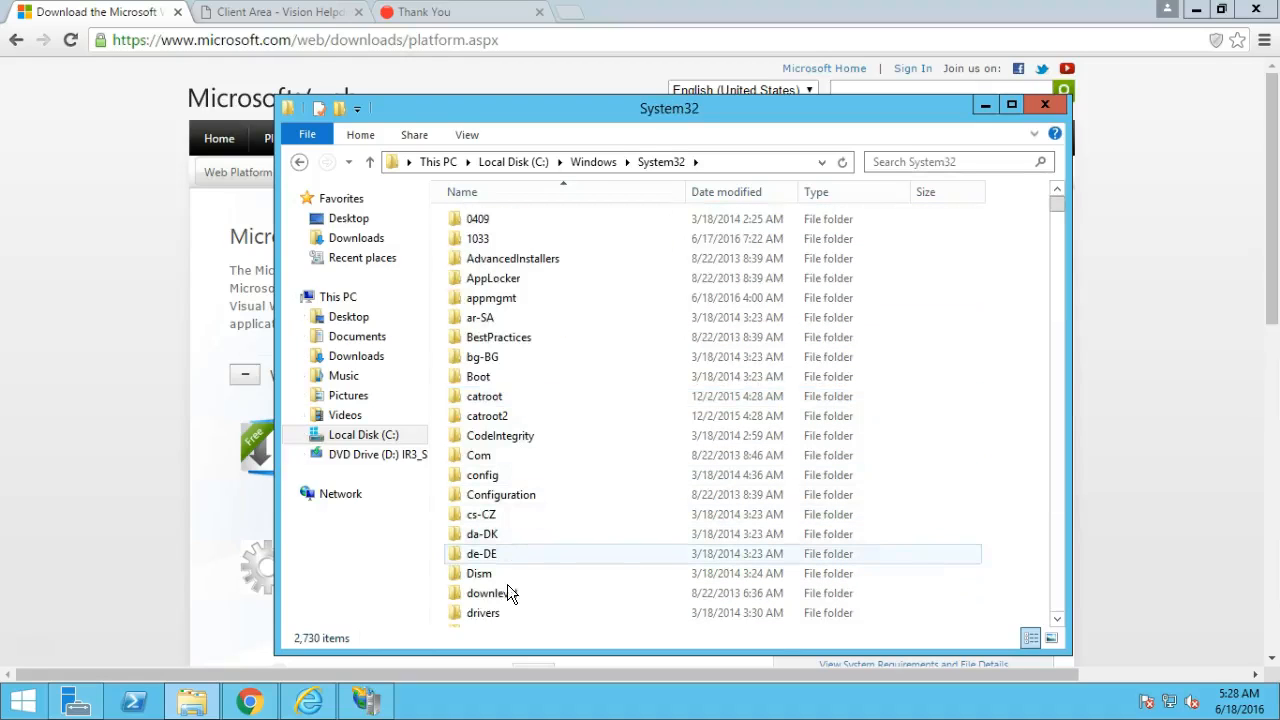
{"action": "double_click", "coordinate": [501, 611]}
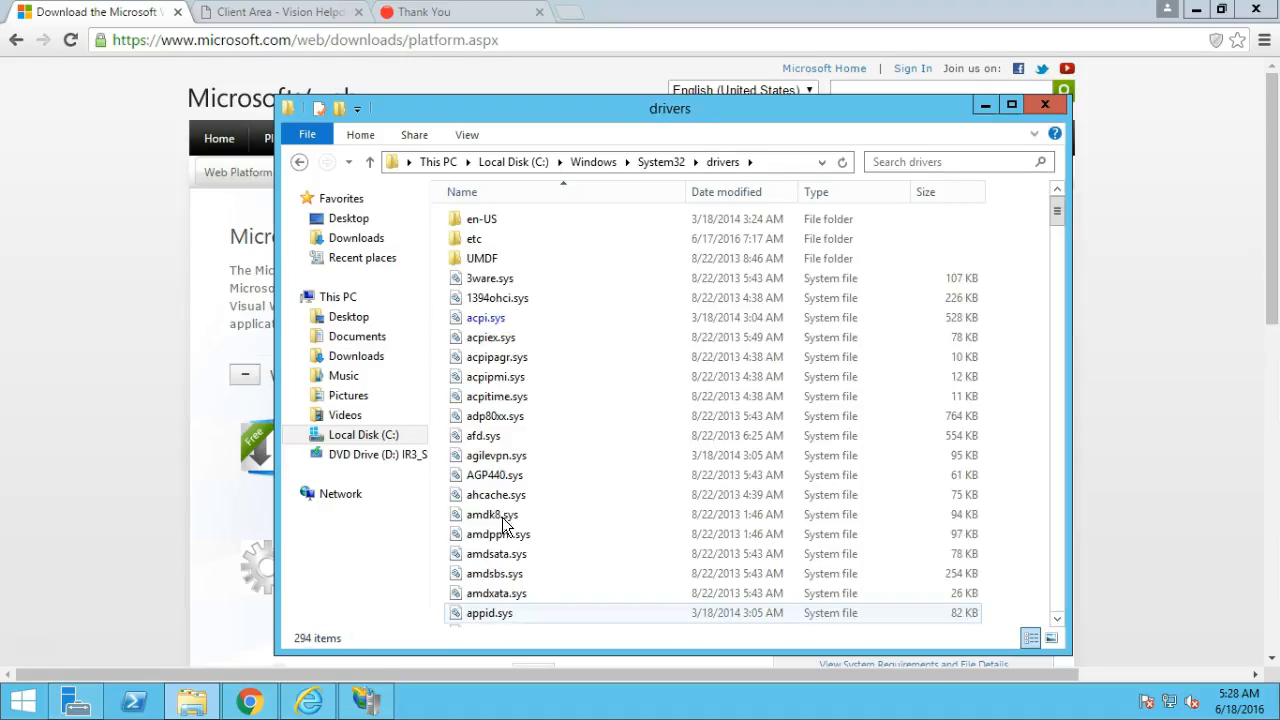
{"action": "double_click", "coordinate": [488, 238]}
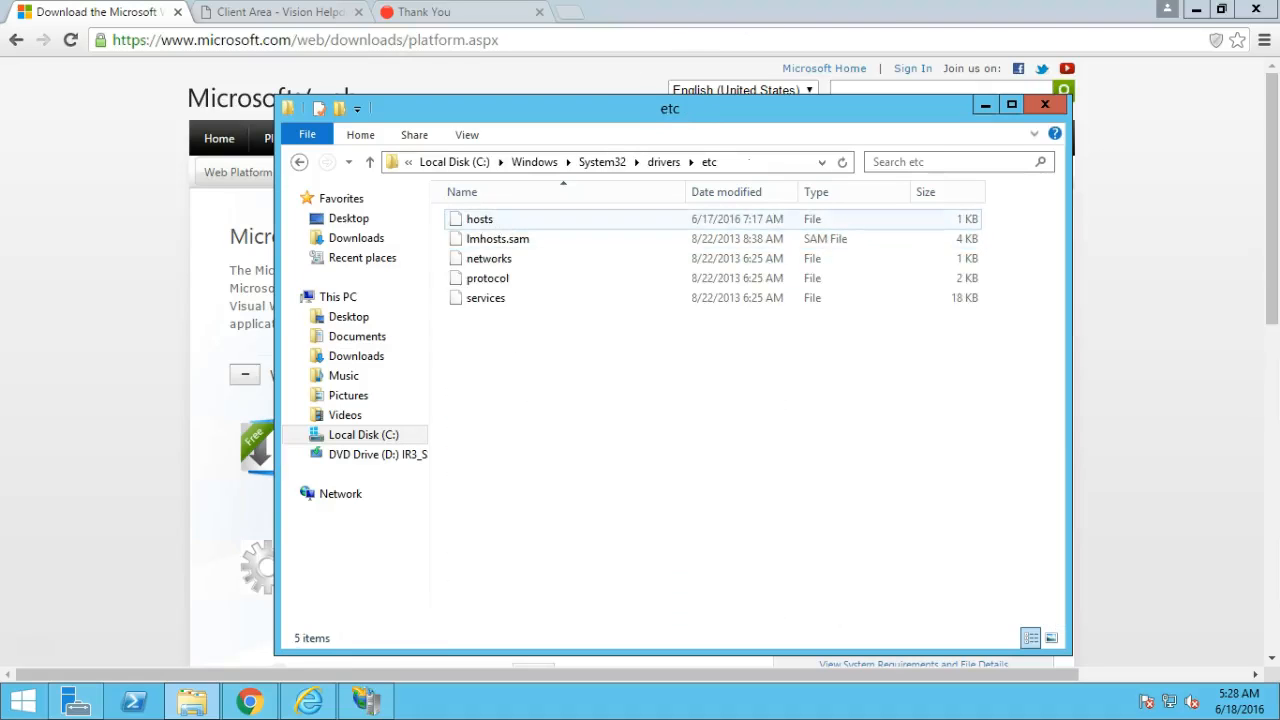
{"action": "left_click", "coordinate": [1221, 10]}
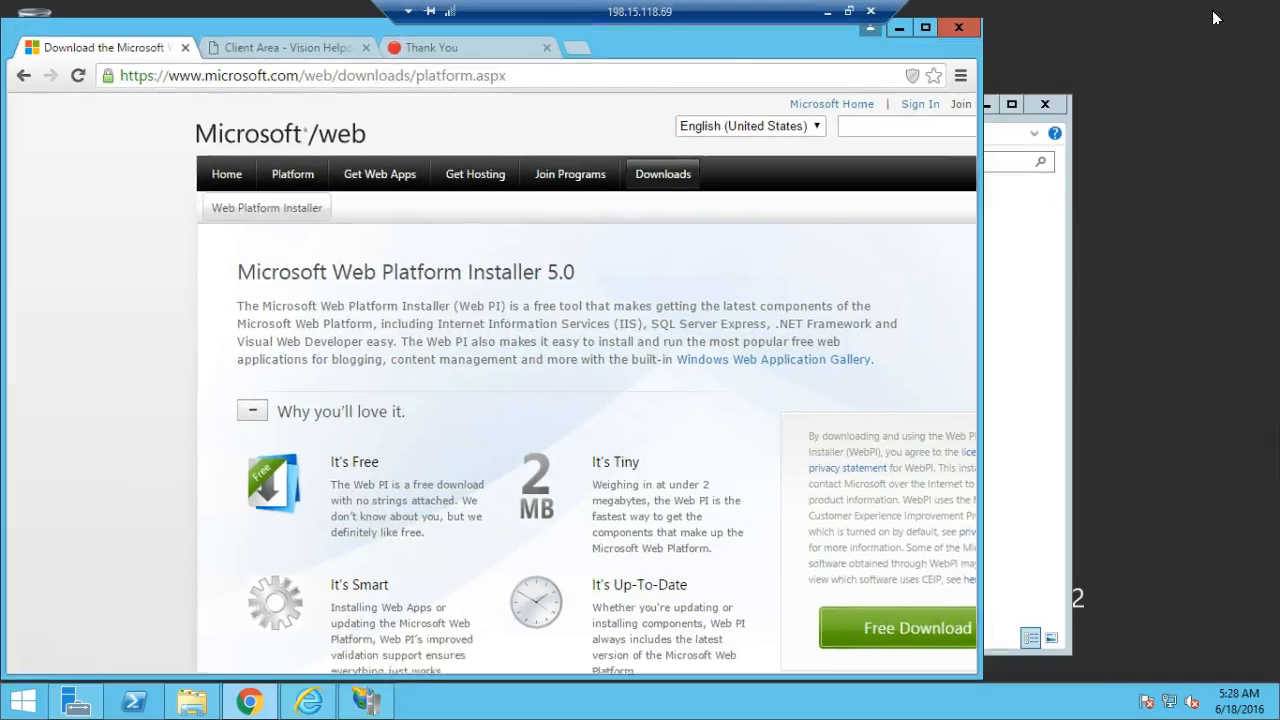
{"action": "left_click", "coordinate": [893, 28]}
Move the hosts file to the desktop and open it in Notepad.
{"action": "left_click_drag", "start_coordinate": [480, 224], "coordinate": [135, 300]}
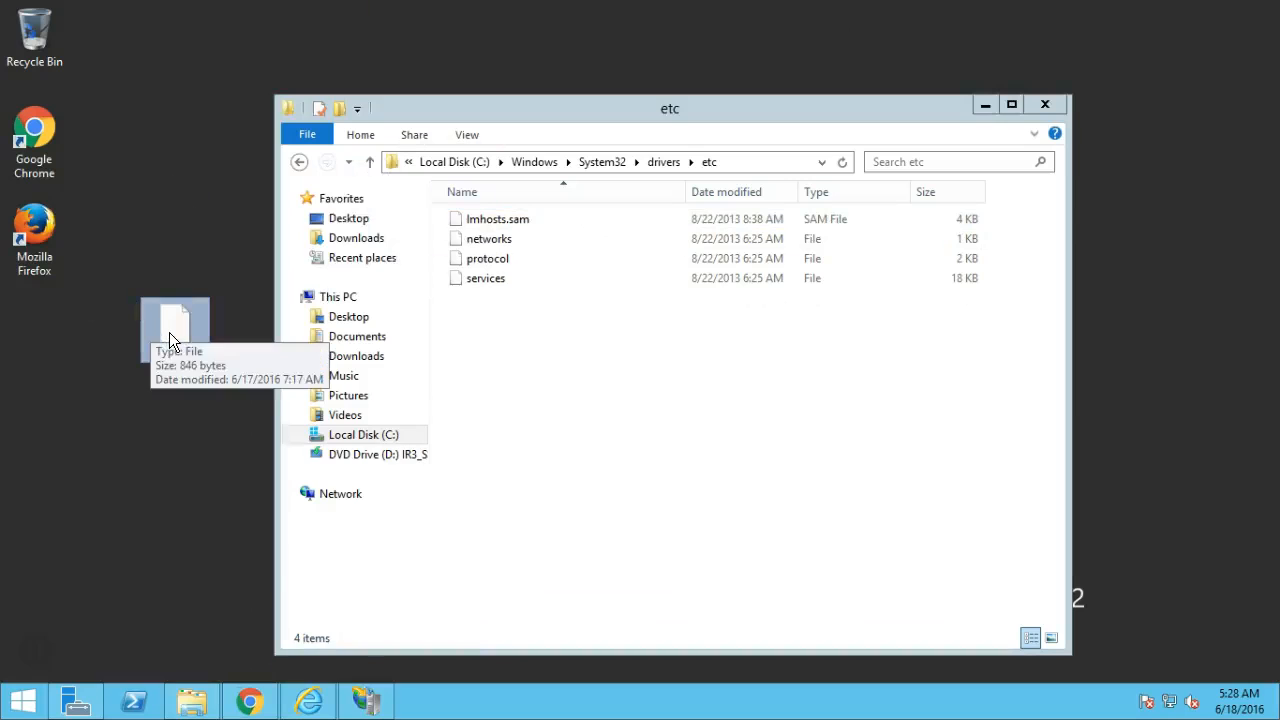
{"action": "right_click", "coordinate": [169, 334]}
{"action": "left_click", "coordinate": [212, 344]}
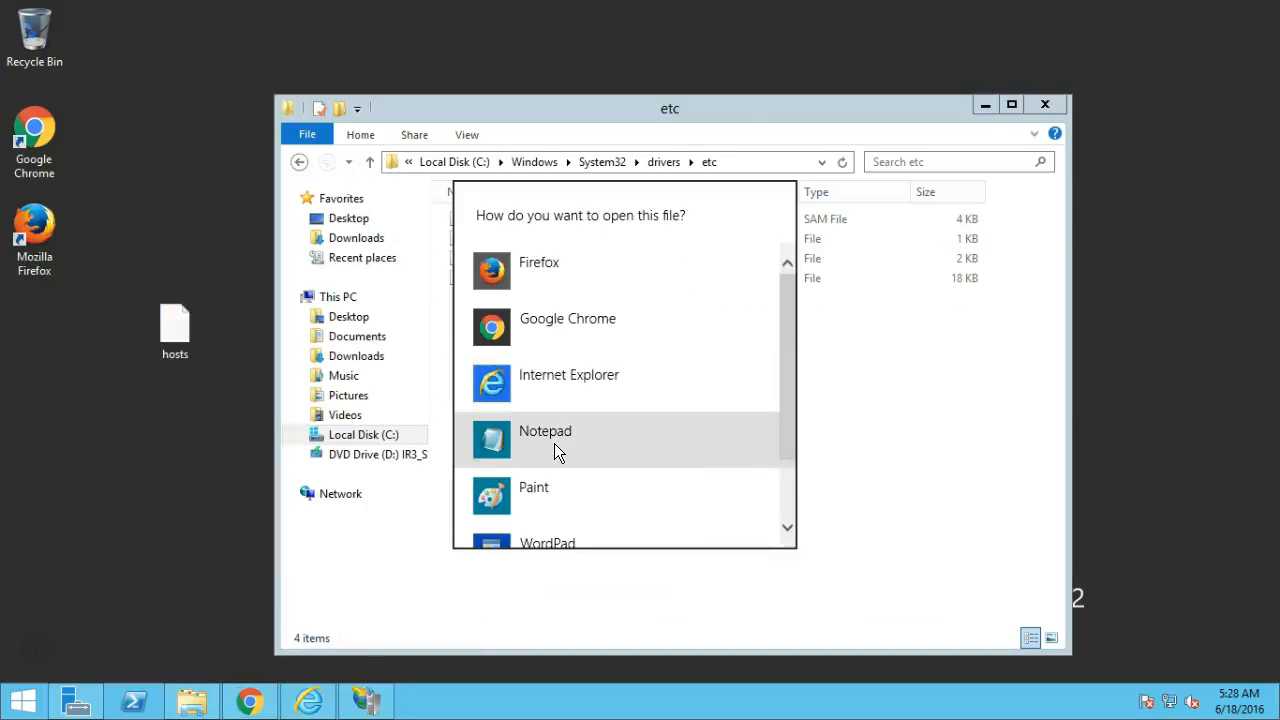
{"action": "left_click", "coordinate": [554, 443]}
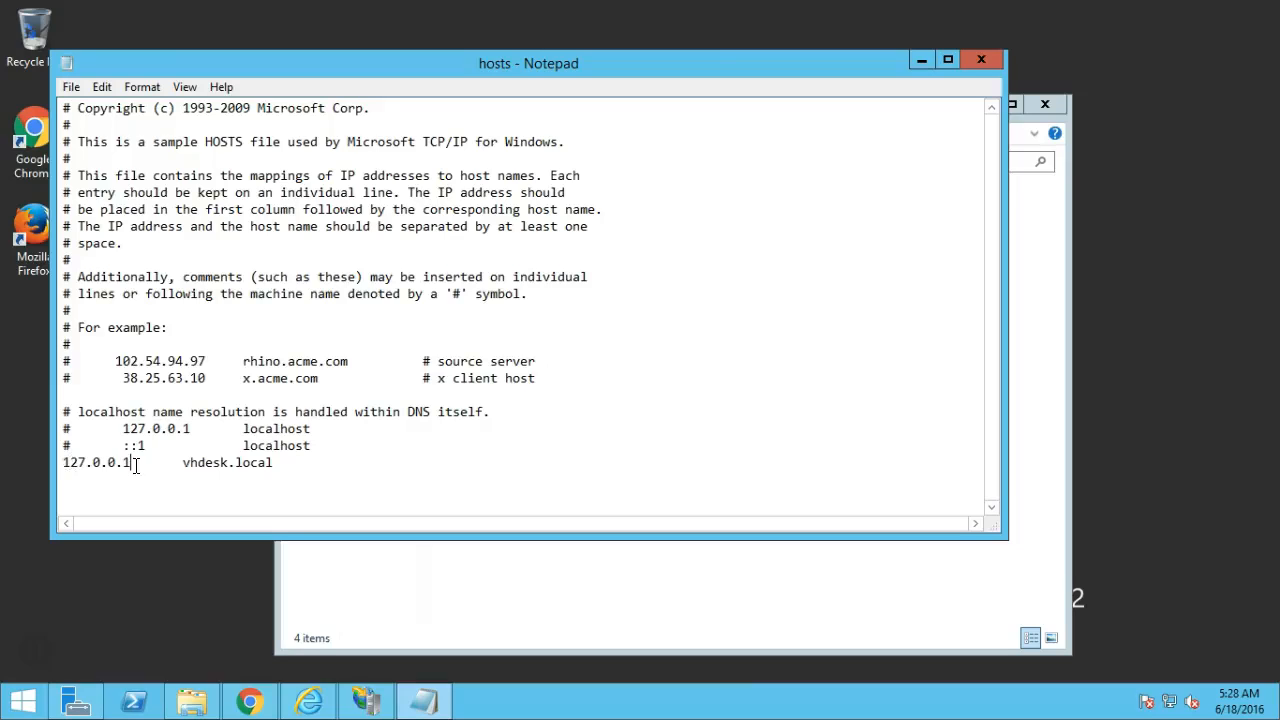
Verify the 127.0.0.1 vhdesk.local entry, then close Notepad.
{"action": "double_click", "coordinate": [230, 463]}
{"action": "left_click_drag", "start_coordinate": [230, 463], "coordinate": [277, 463]}
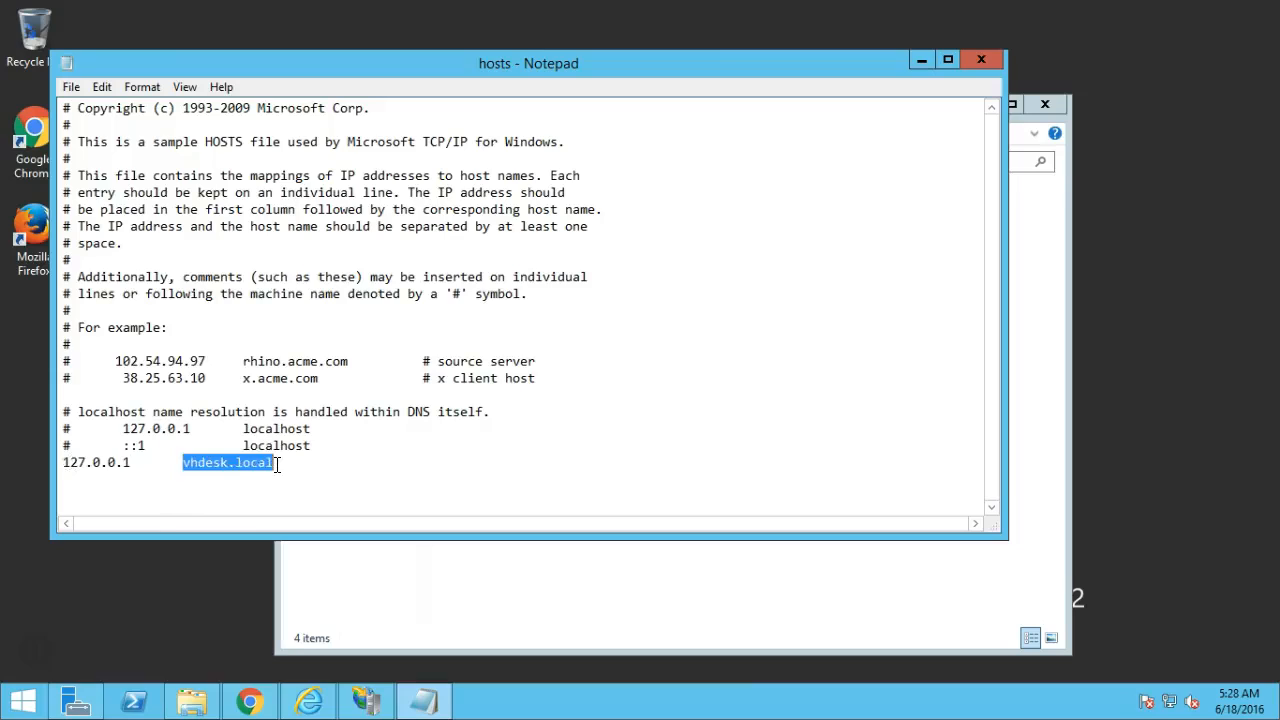
{"action": "left_click", "coordinate": [174, 466]}
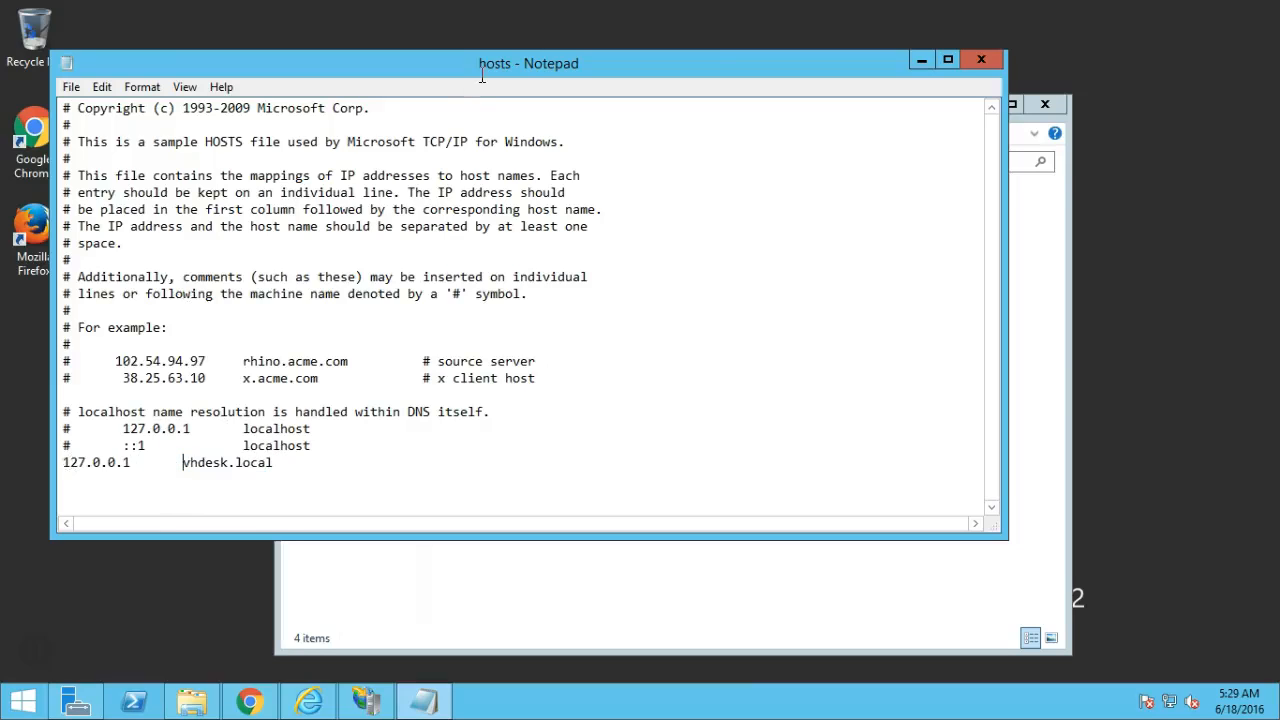
{"action": "left_click", "coordinate": [982, 60]}
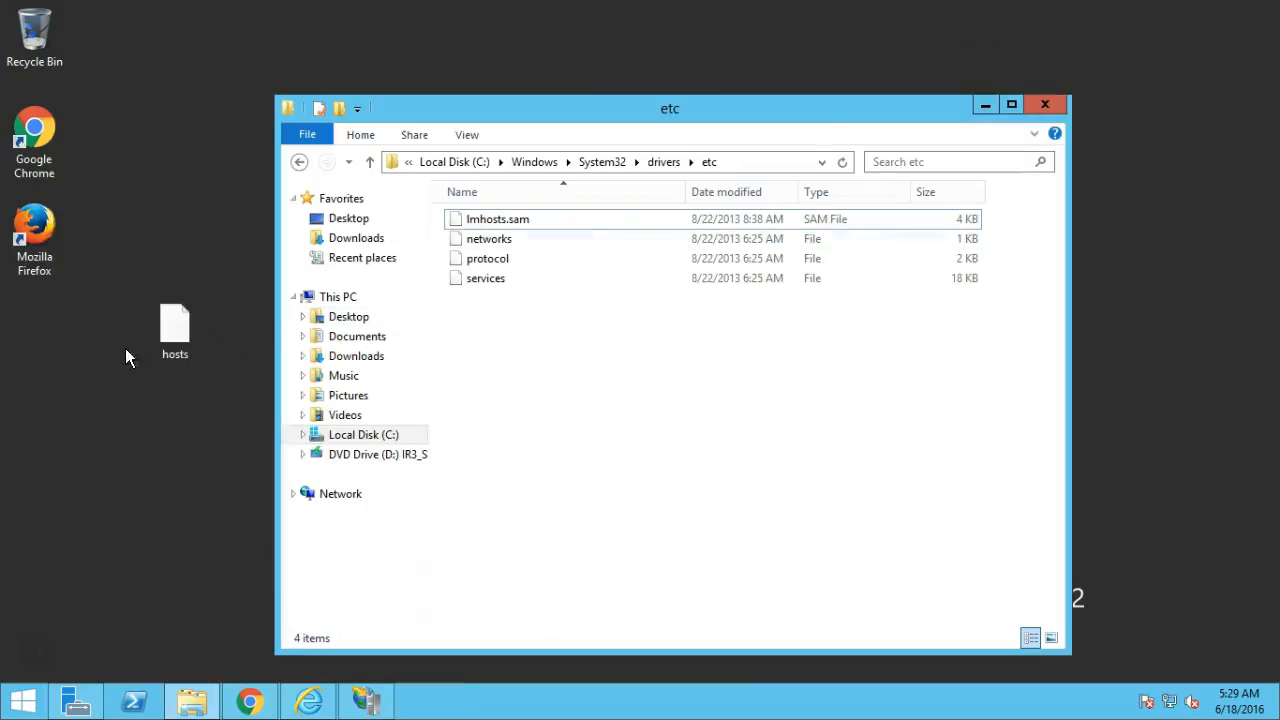
Move the hosts file back into the etc folder and close the window.
{"action": "left_click_drag", "start_coordinate": [166, 334], "coordinate": [506, 314]}
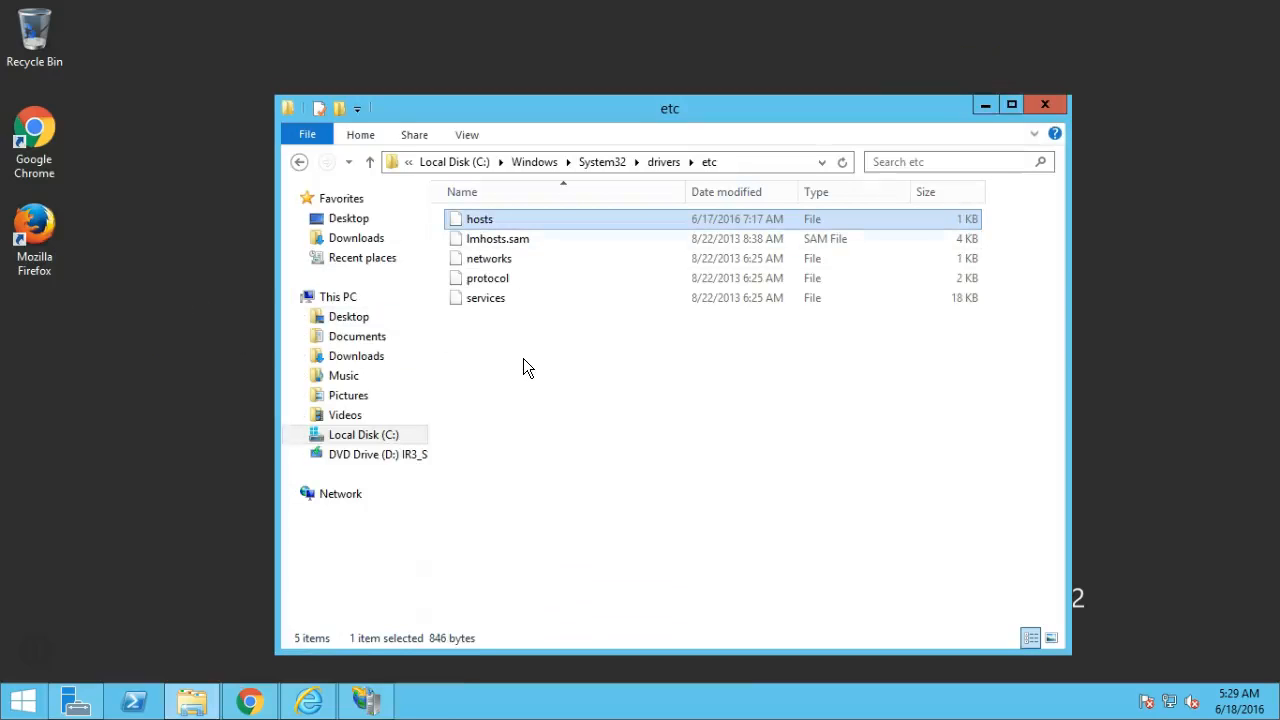
{"action": "left_click", "coordinate": [521, 357]}
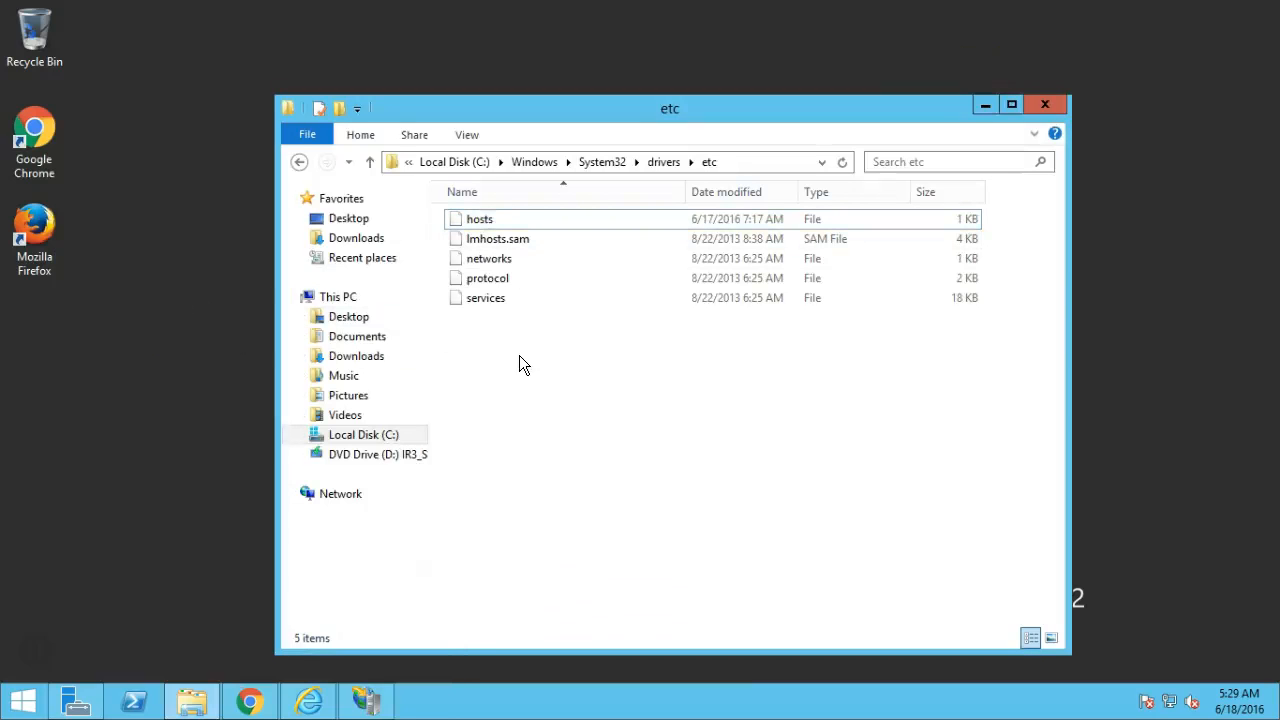
{"action": "left_click", "coordinate": [1042, 105]}
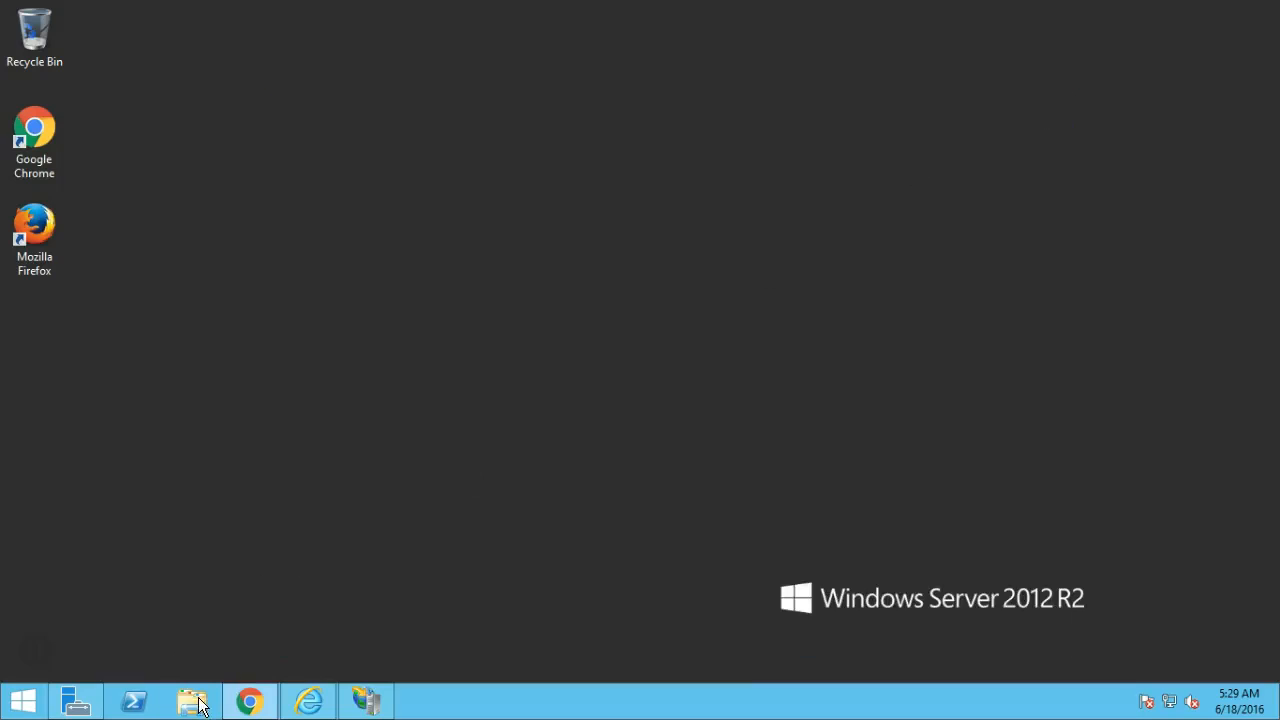
{"action": "left_click", "coordinate": [309, 702]}
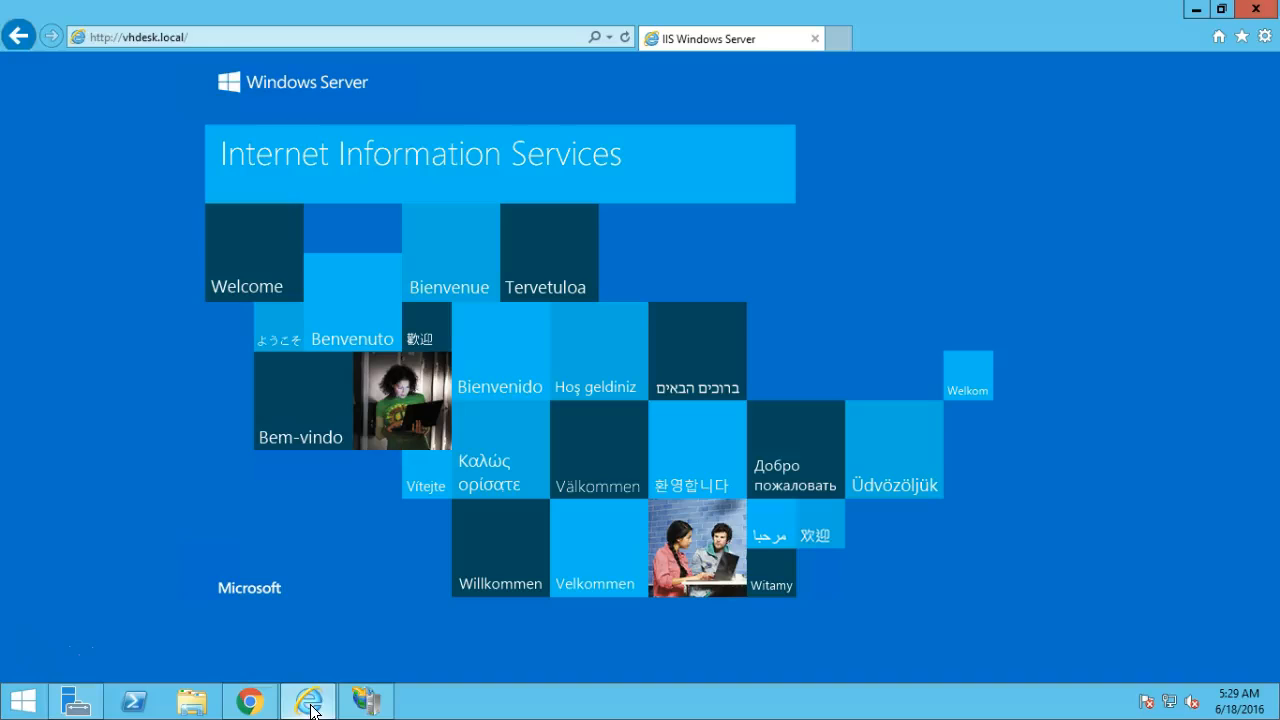
{"action": "left_click", "coordinate": [223, 37]}
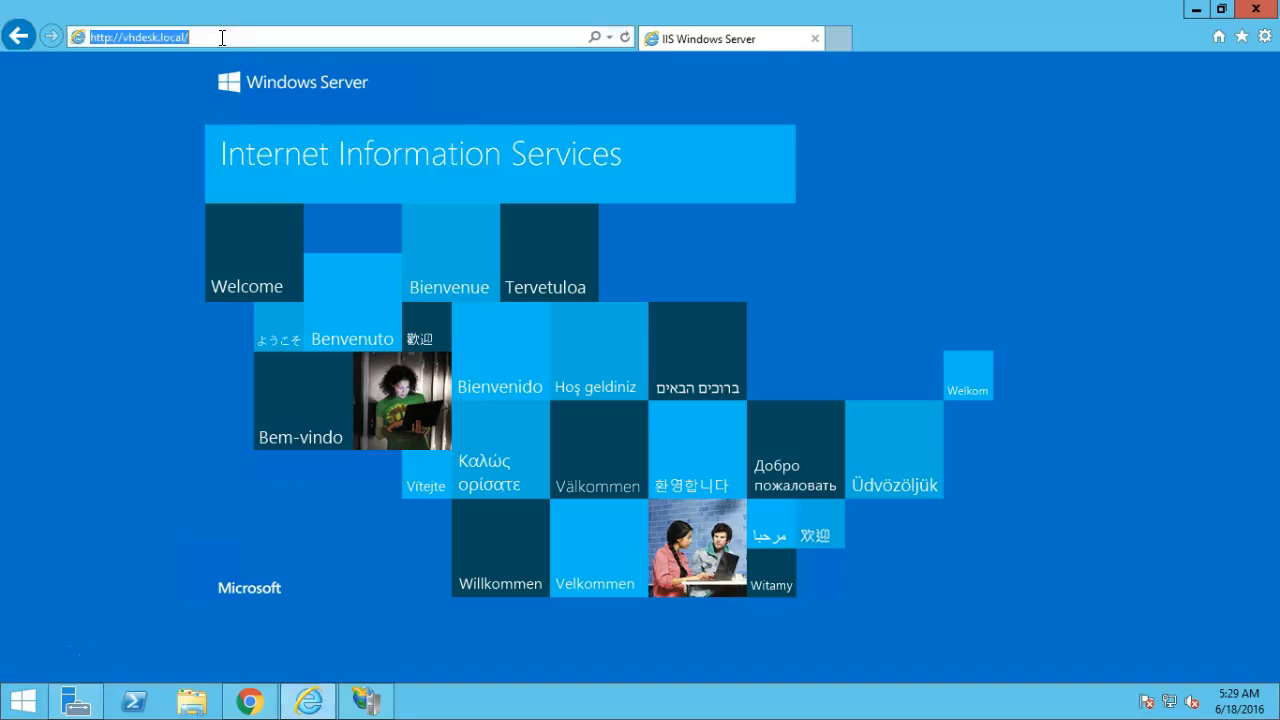
{"action": "left_click", "coordinate": [141, 37]}
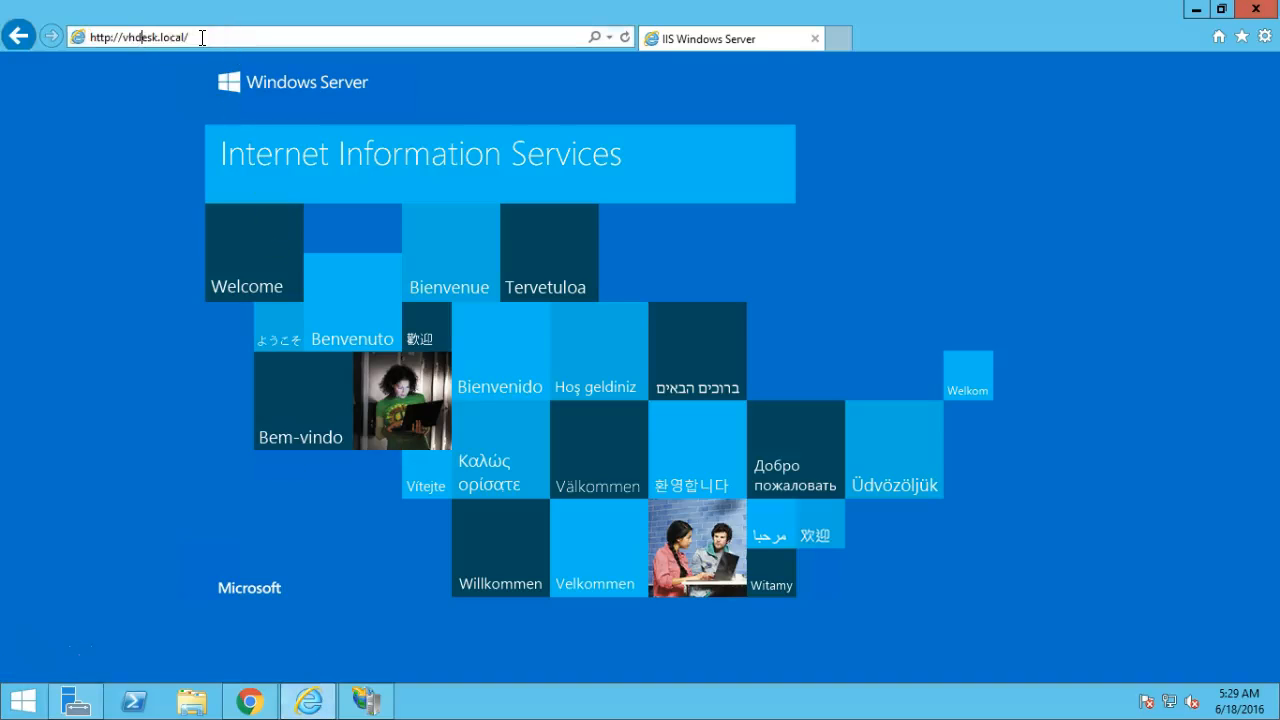
{"action": "left_click", "coordinate": [202, 38]}
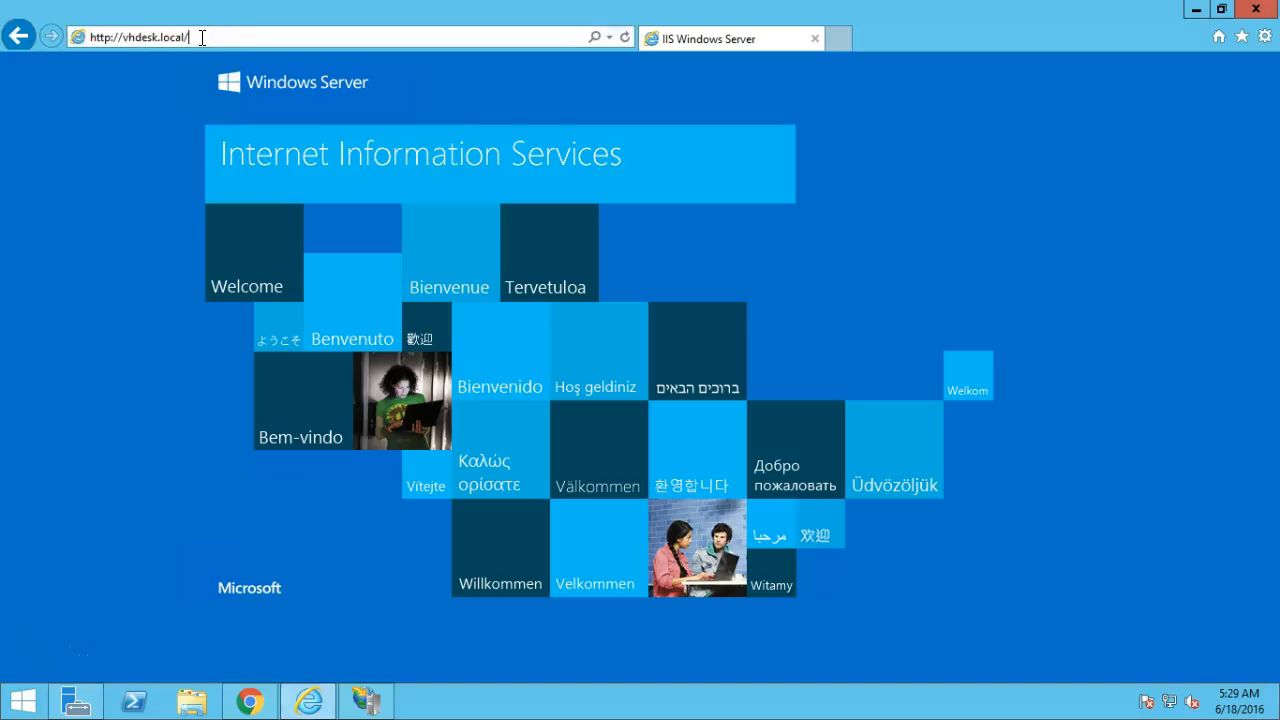
{"action": "left_click", "coordinate": [178, 98]}
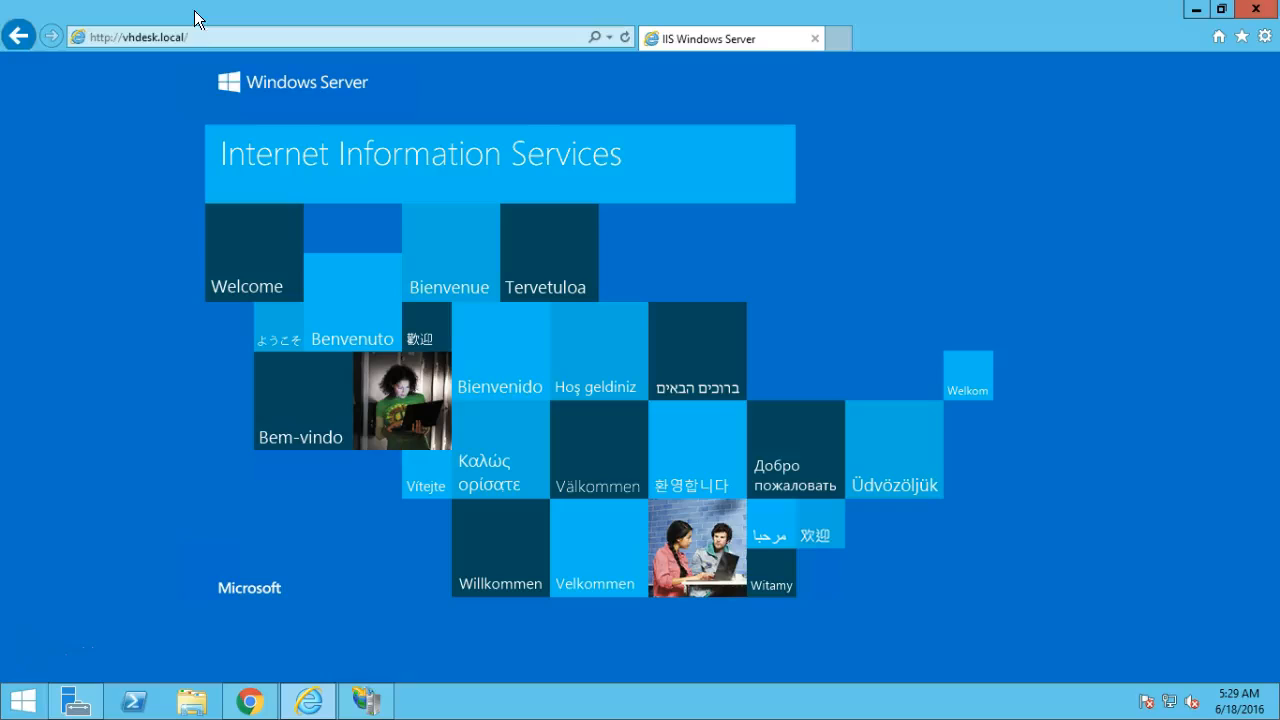
{"action": "left_click", "coordinate": [196, 35]}
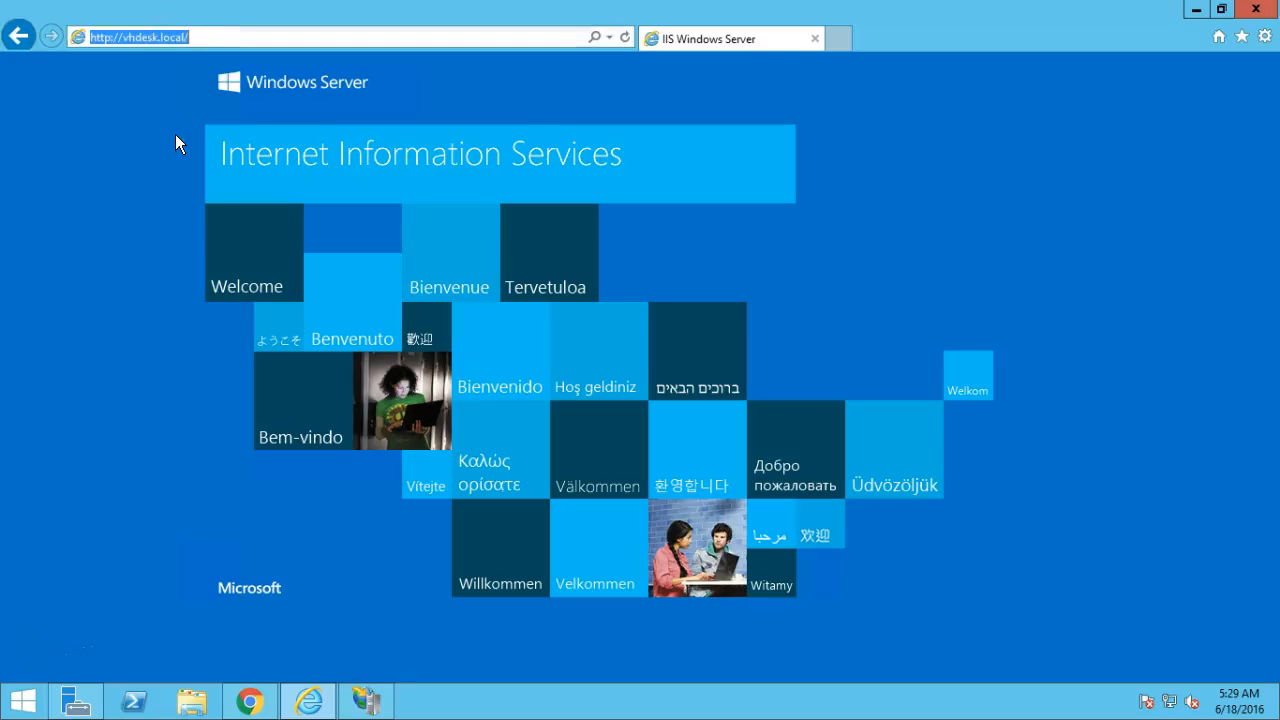
{"action": "left_click", "coordinate": [1196, 9]}
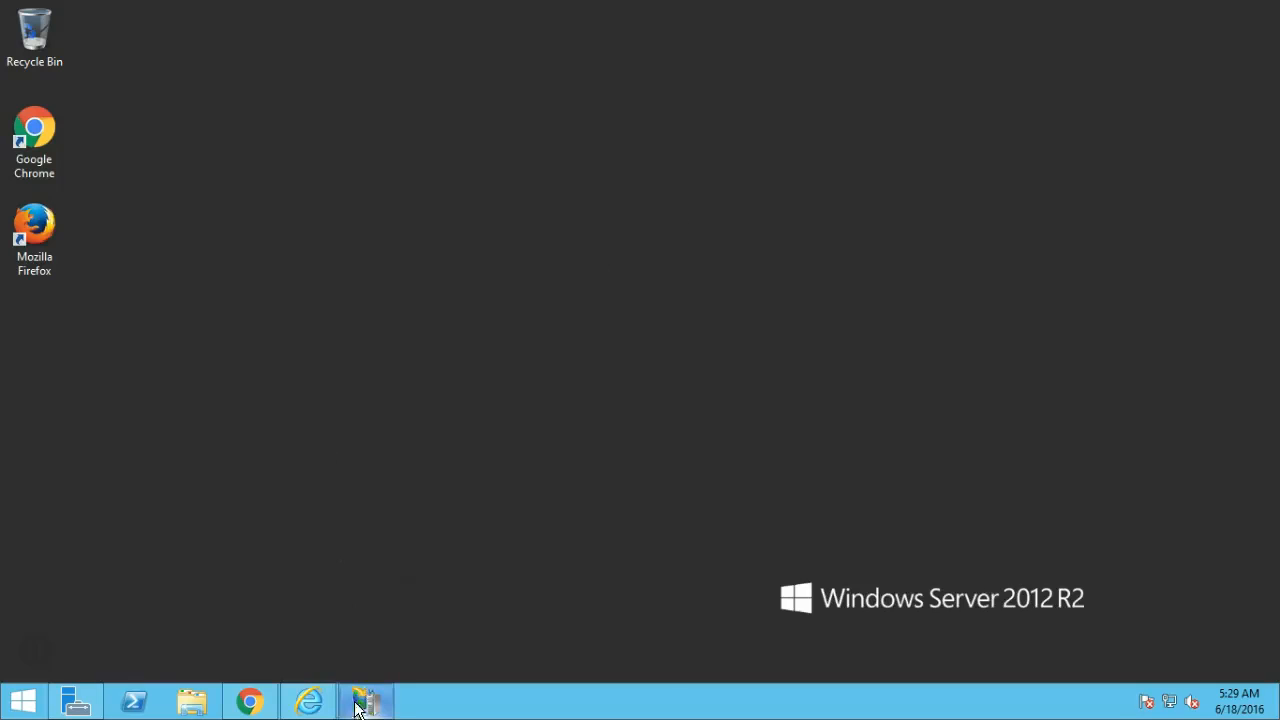
{"action": "left_click", "coordinate": [385, 706]}
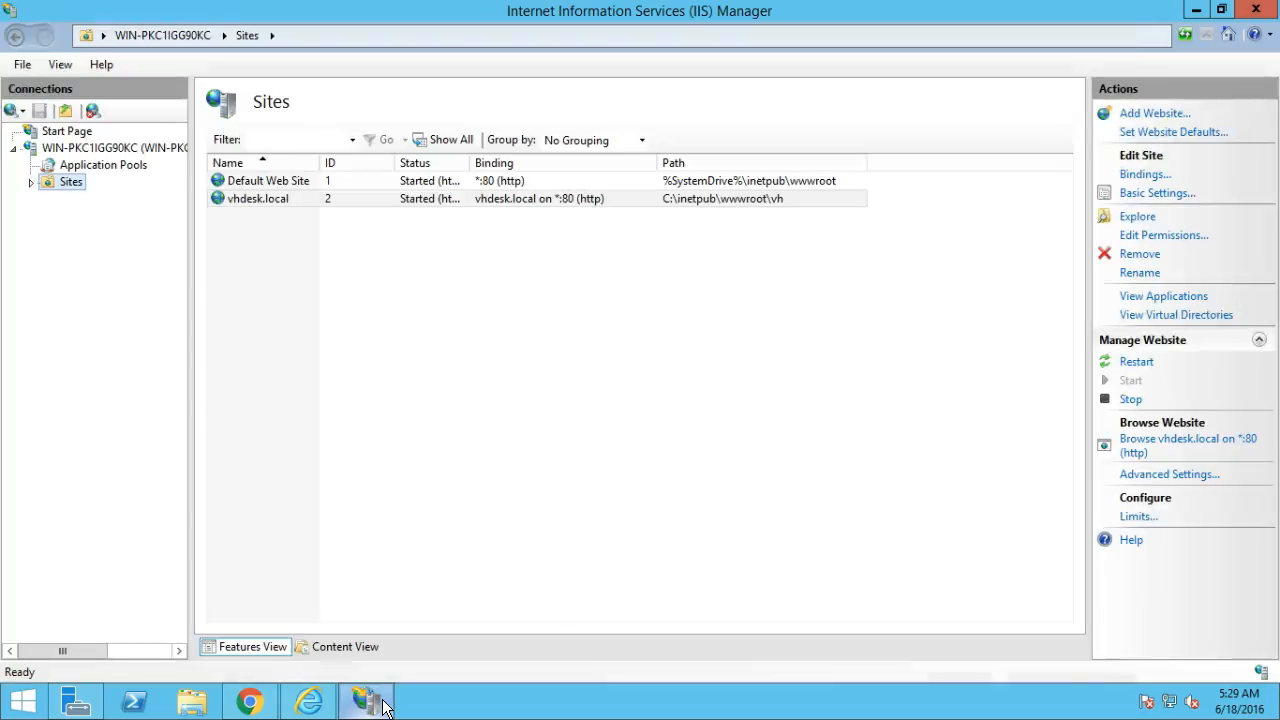
{"action": "left_click", "coordinate": [32, 183]}
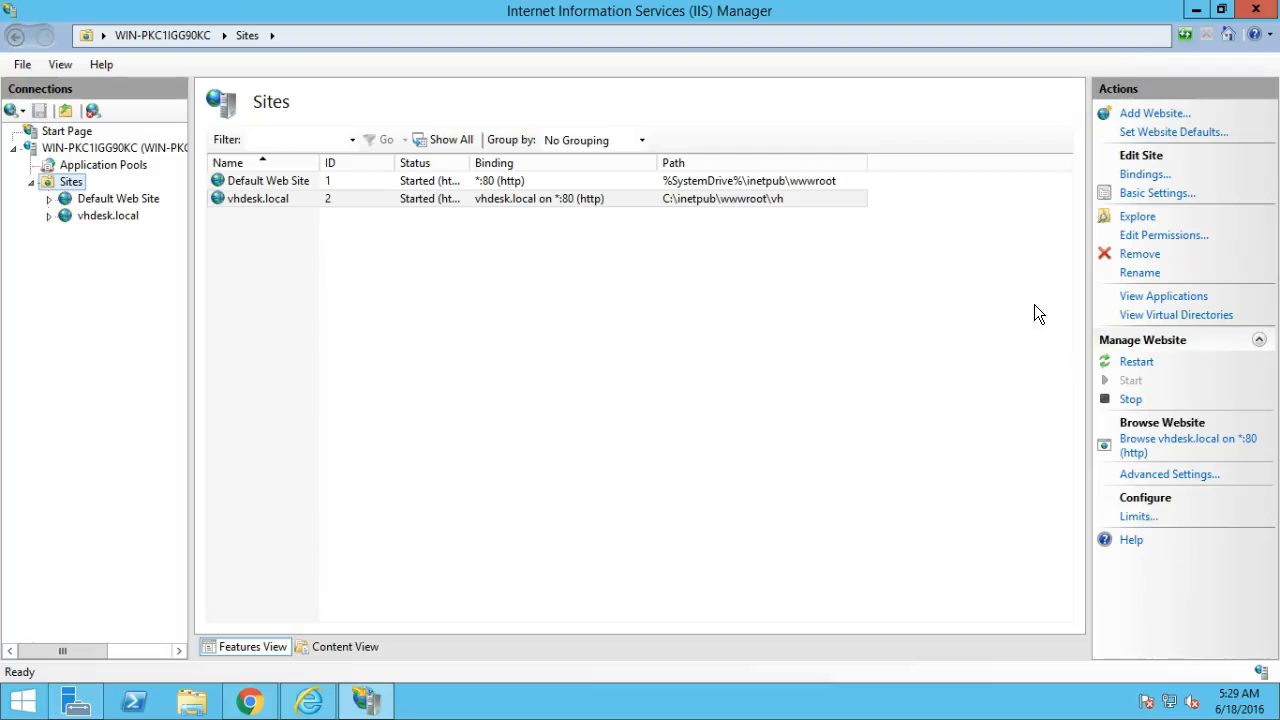
{"action": "double_click", "coordinate": [127, 148]}
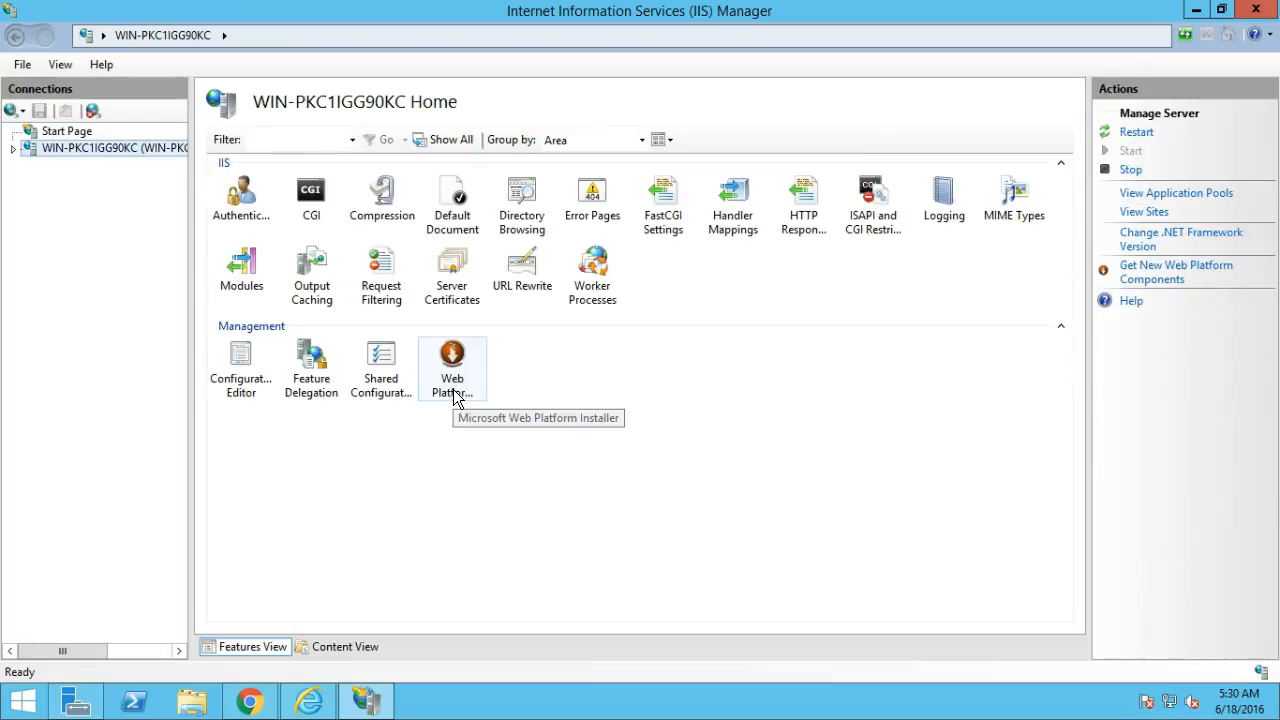
{"action": "left_click", "coordinate": [1196, 12]}
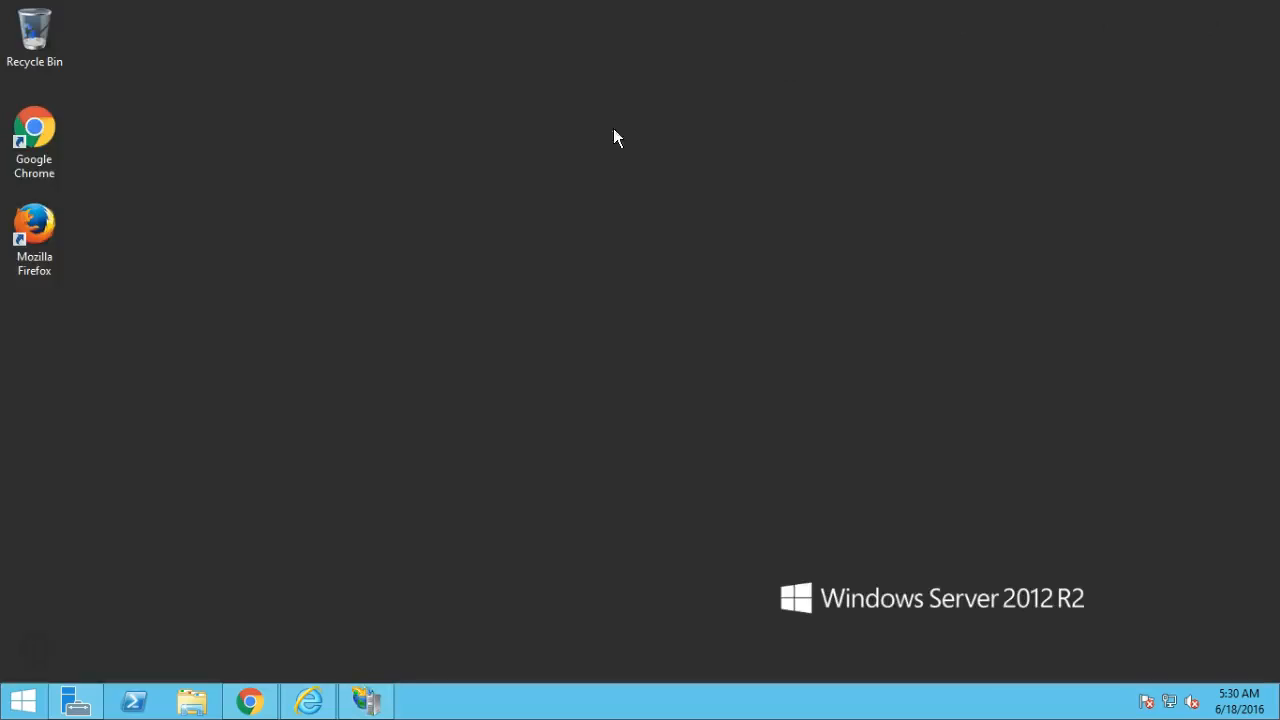
Maximize Chrome and start the Web Platform Installer 5.0 free download, then return to IIS Manager.
{"action": "left_click", "coordinate": [252, 701]}
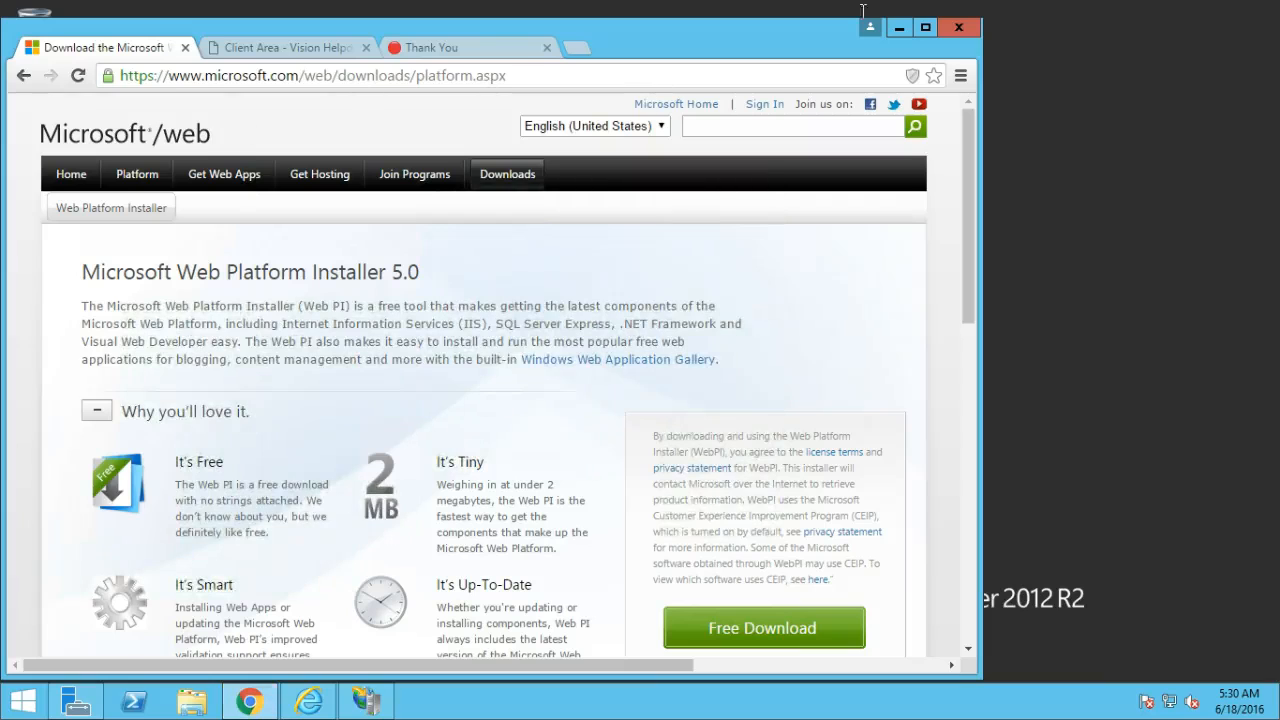
{"action": "left_click", "coordinate": [925, 27]}
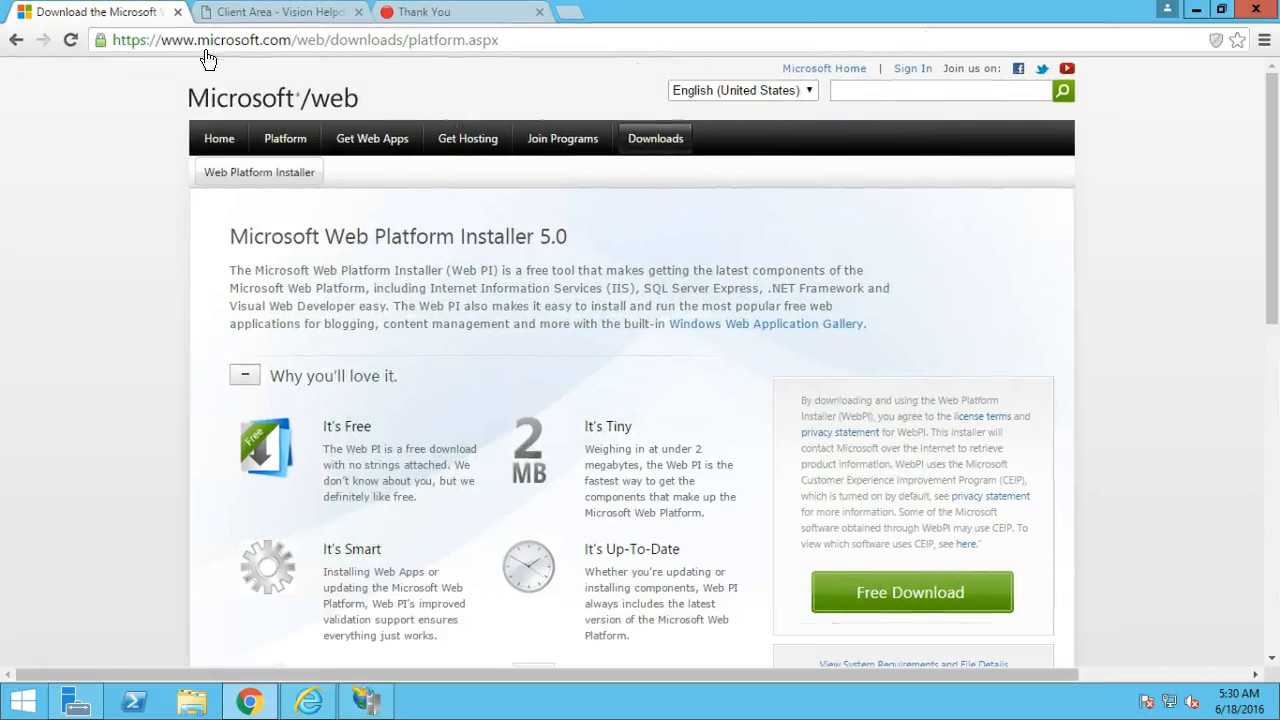
{"action": "left_click", "coordinate": [872, 597]}
{"action": "left_click", "coordinate": [381, 712]}
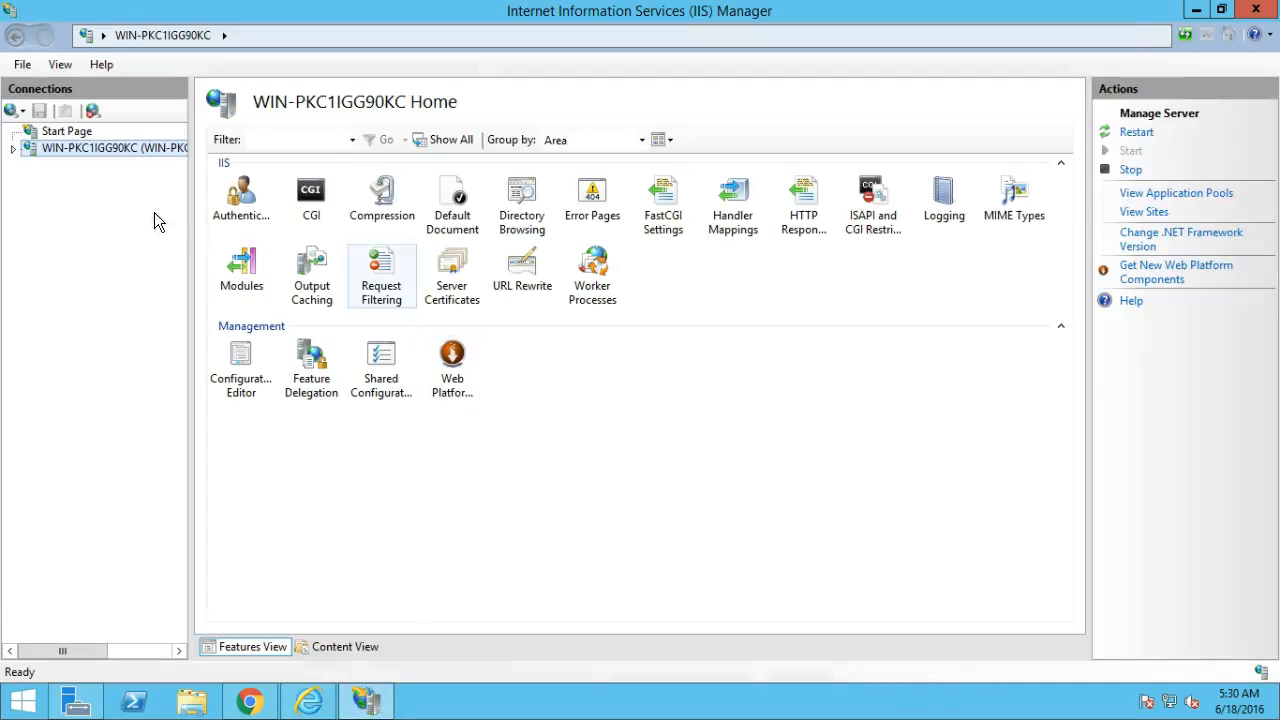
In Web Platform Installer, search for php and queue PHP 5.6.22.
{"action": "left_click", "coordinate": [455, 375]}
{"action": "double_click", "coordinate": [455, 375]}
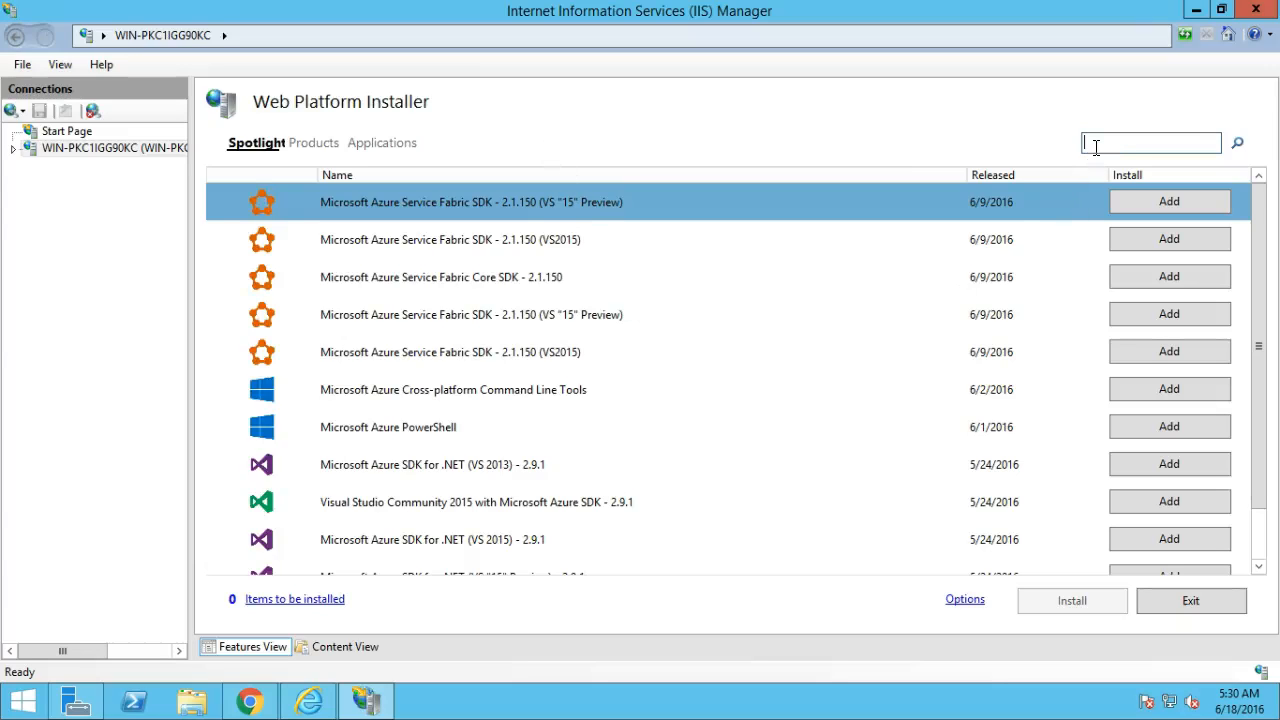
{"action": "type", "text": "php"}
{"action": "key", "text": "Return"}
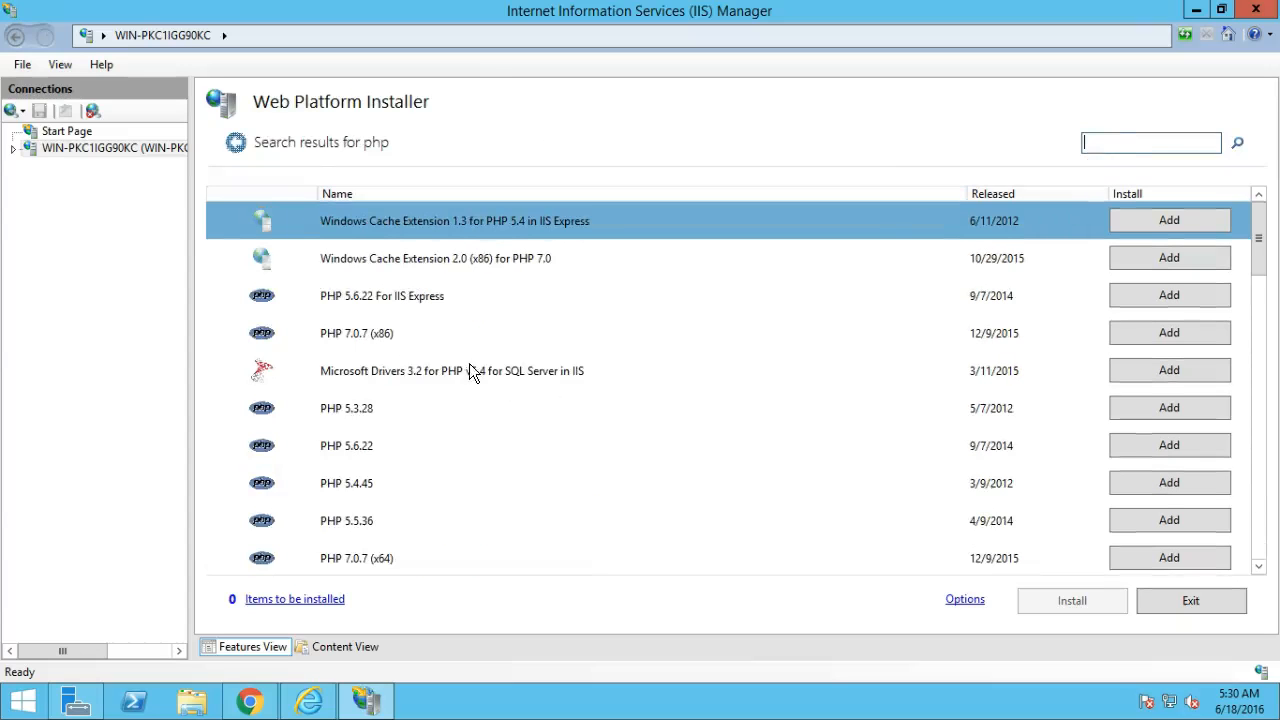
{"action": "left_click", "coordinate": [353, 451]}
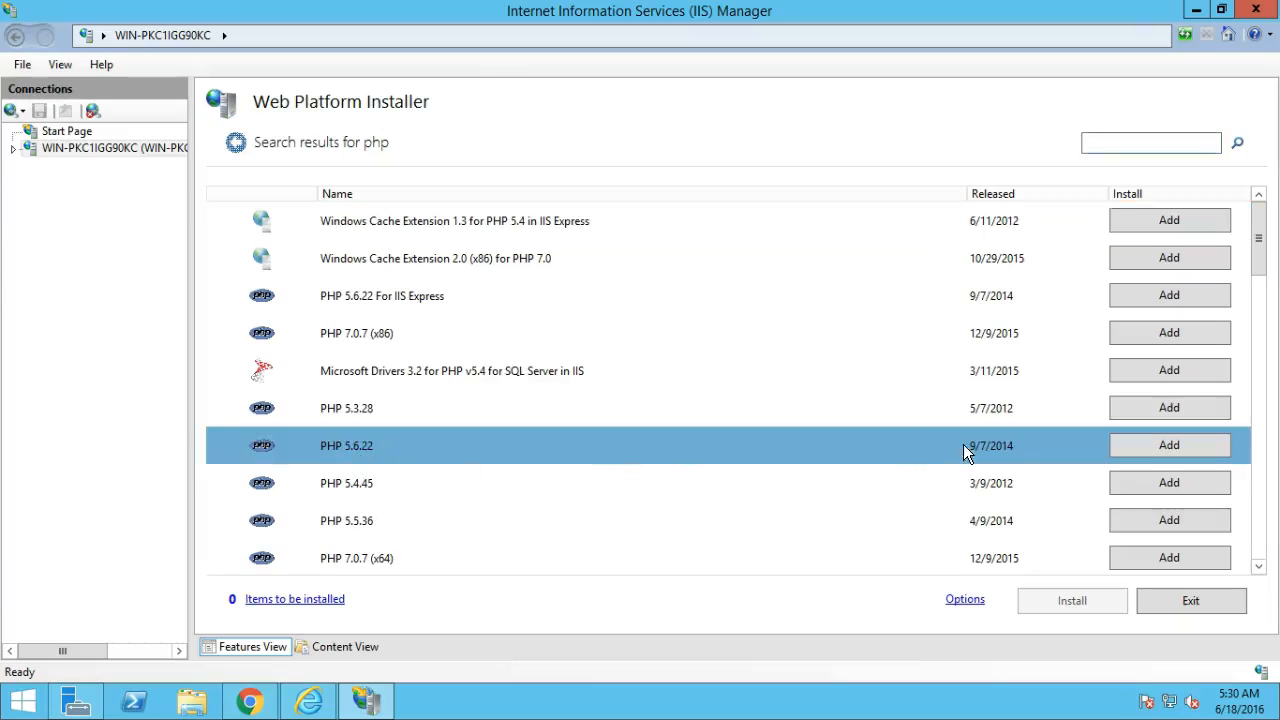
{"action": "left_click", "coordinate": [1145, 452]}
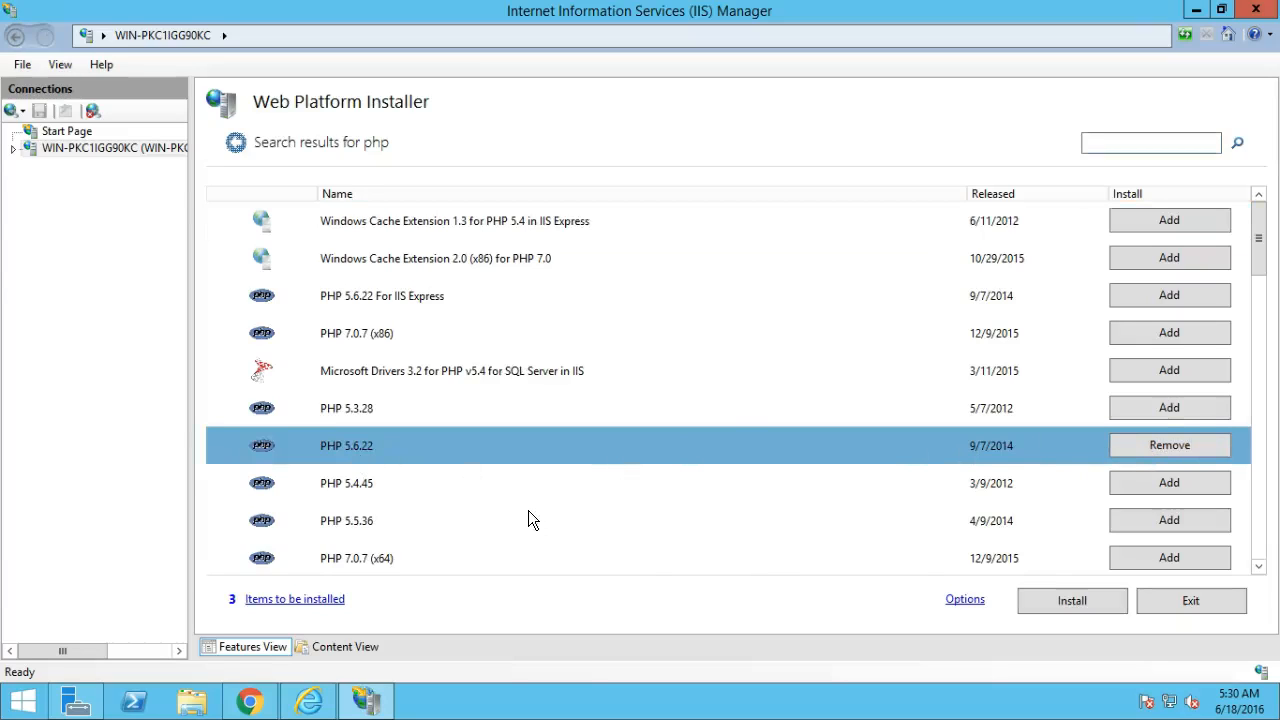
Install the queued PHP products, accepting the license terms, and close the summary.
{"action": "left_click", "coordinate": [1092, 605]}
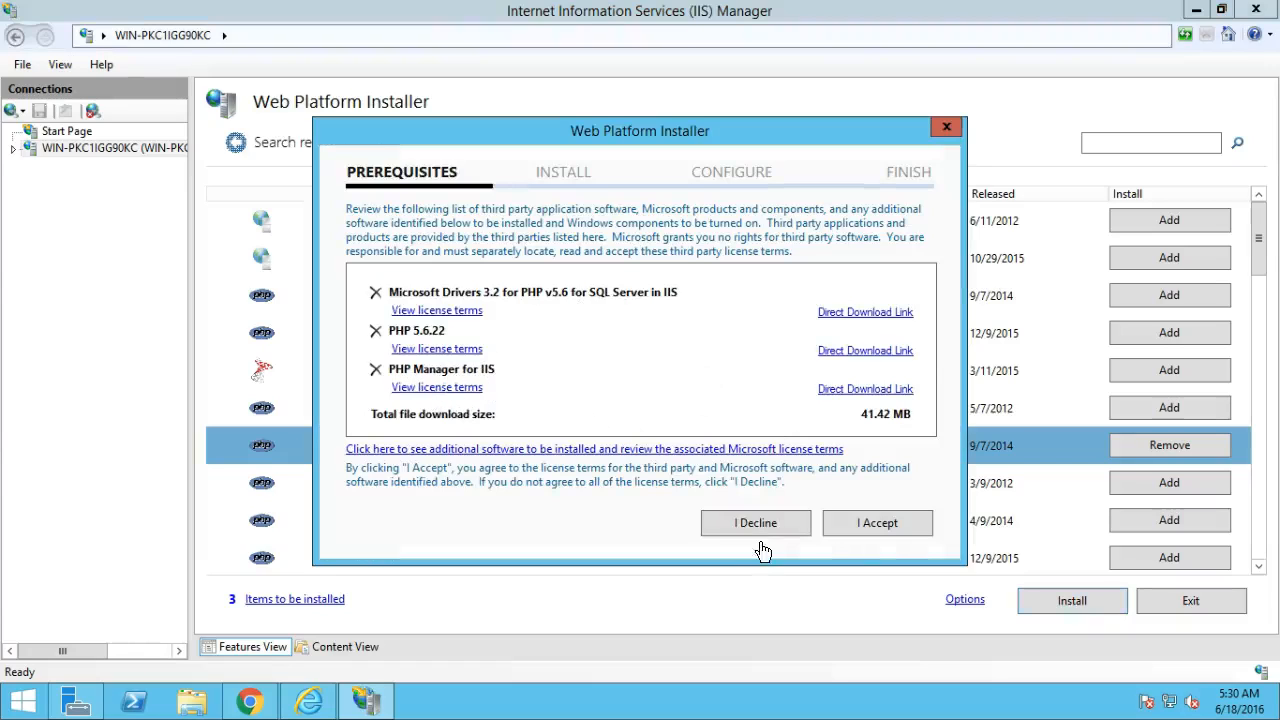
{"action": "left_click", "coordinate": [847, 526]}
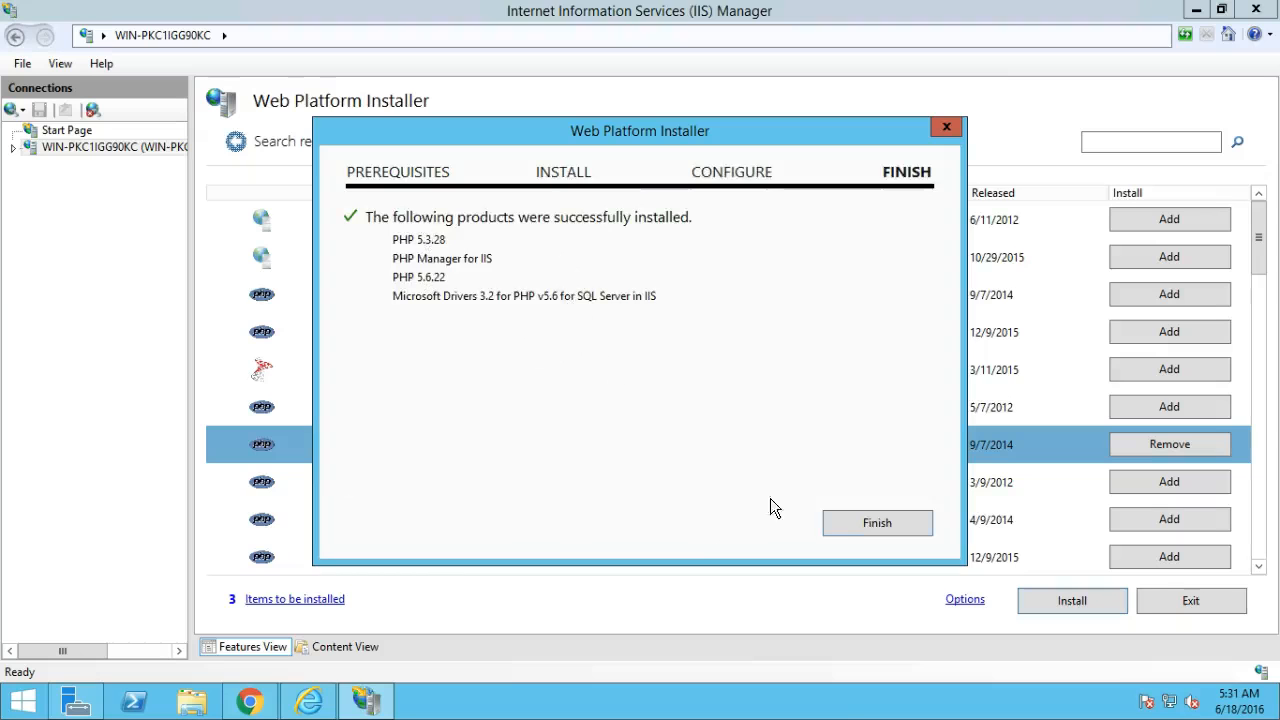
{"action": "left_click", "coordinate": [844, 523]}
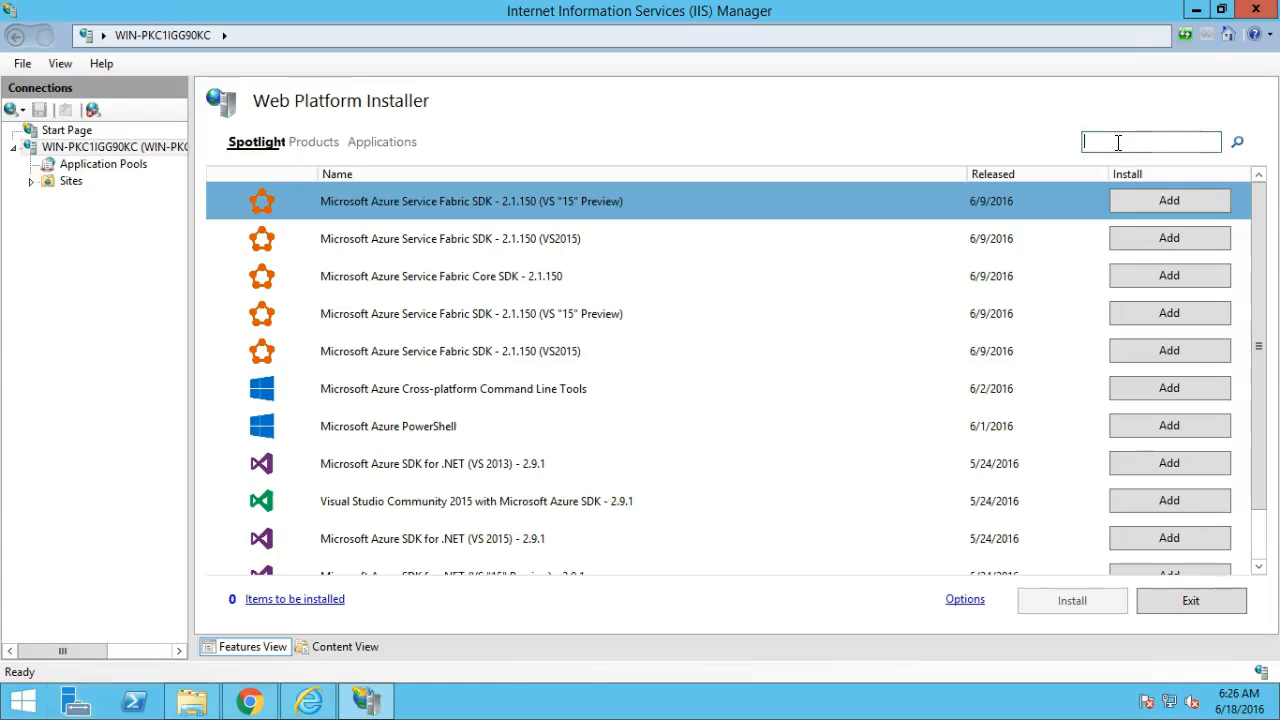
Search for mysql and queue MySQL Windows 5.5 for installation.
{"action": "left_click", "coordinate": [1118, 142]}
{"action": "type", "text": "mysql"}
{"action": "key", "text": "Return"}
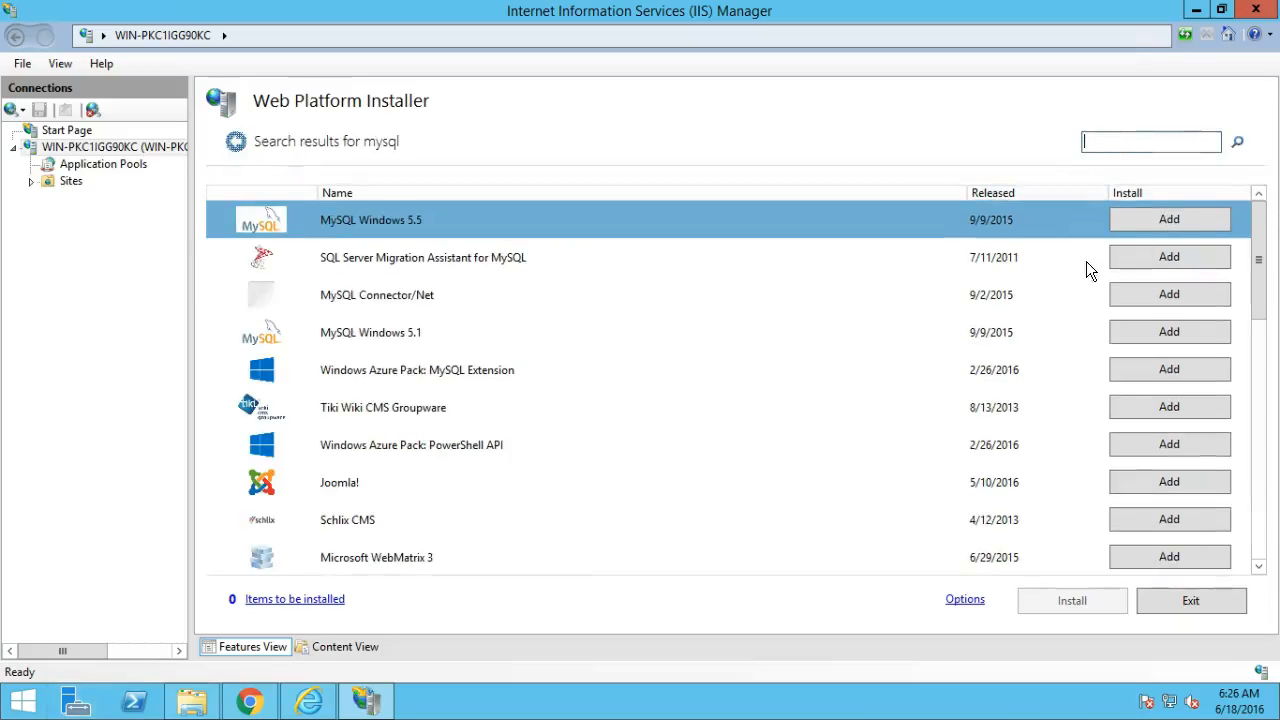
{"action": "left_click", "coordinate": [1165, 220]}
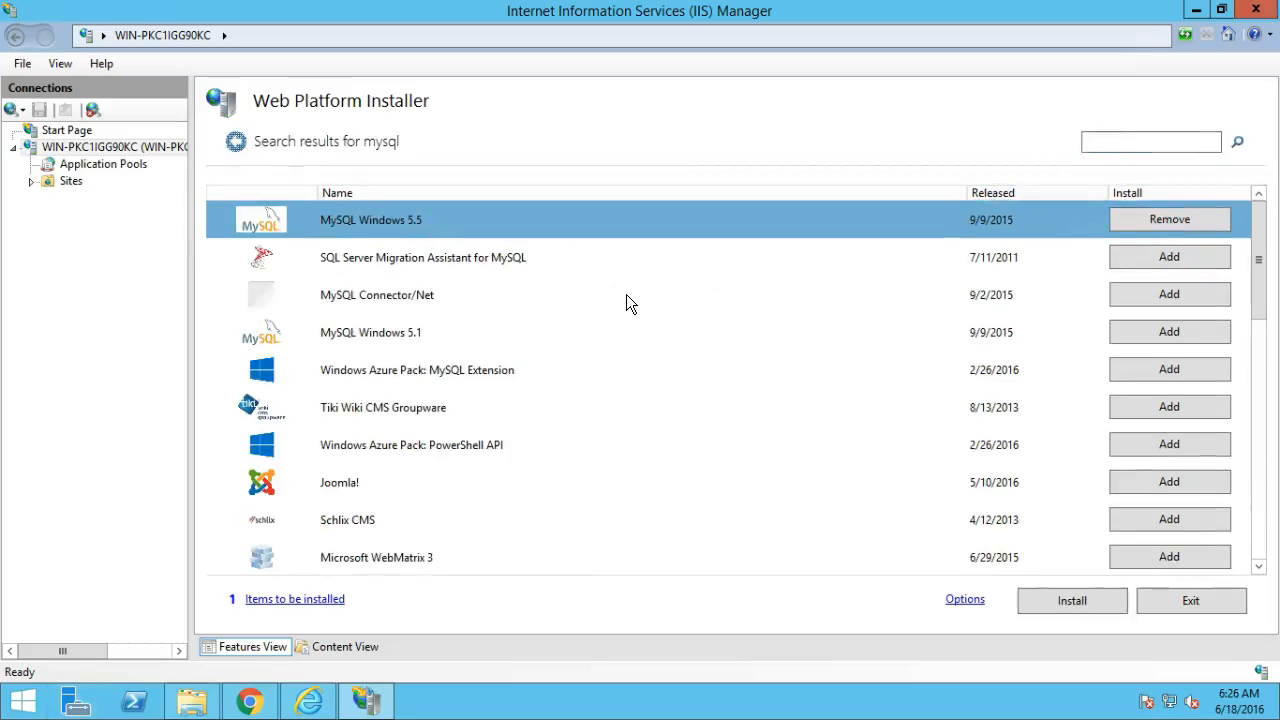
{"action": "left_click", "coordinate": [1057, 610]}
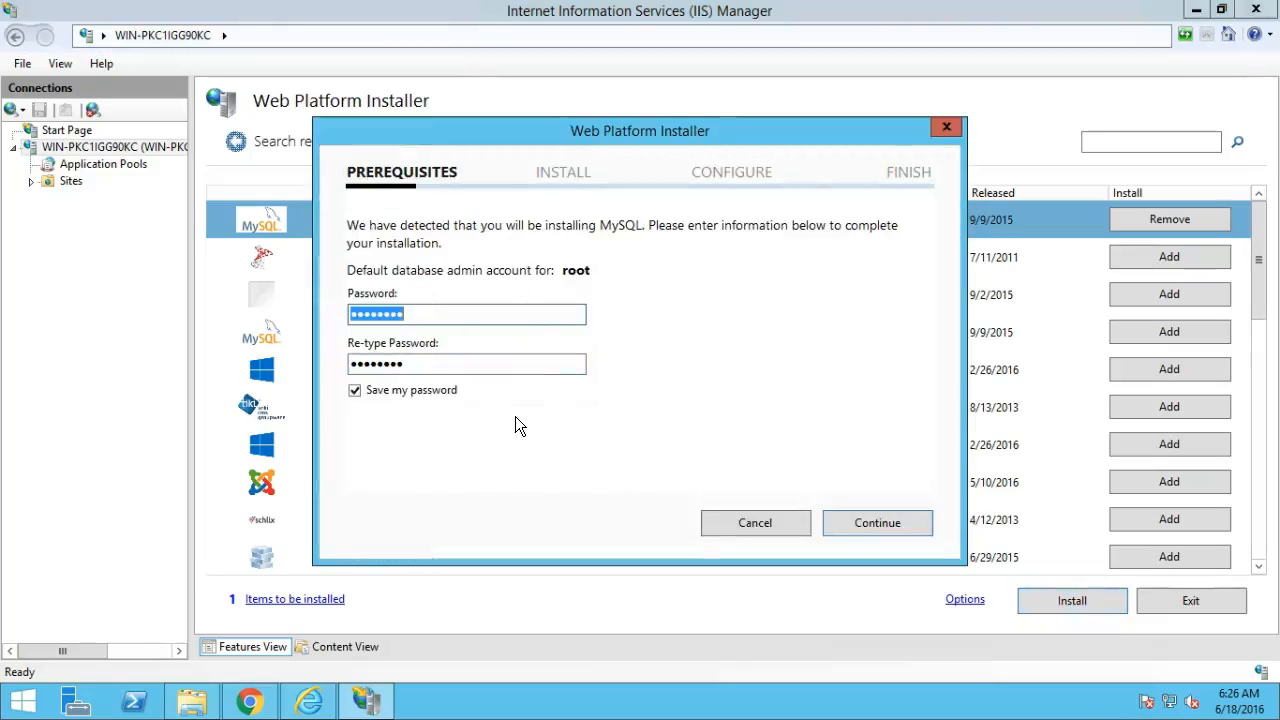
Set the MySQL root password and accept the license to begin installing.
{"action": "left_click", "coordinate": [435, 314]}
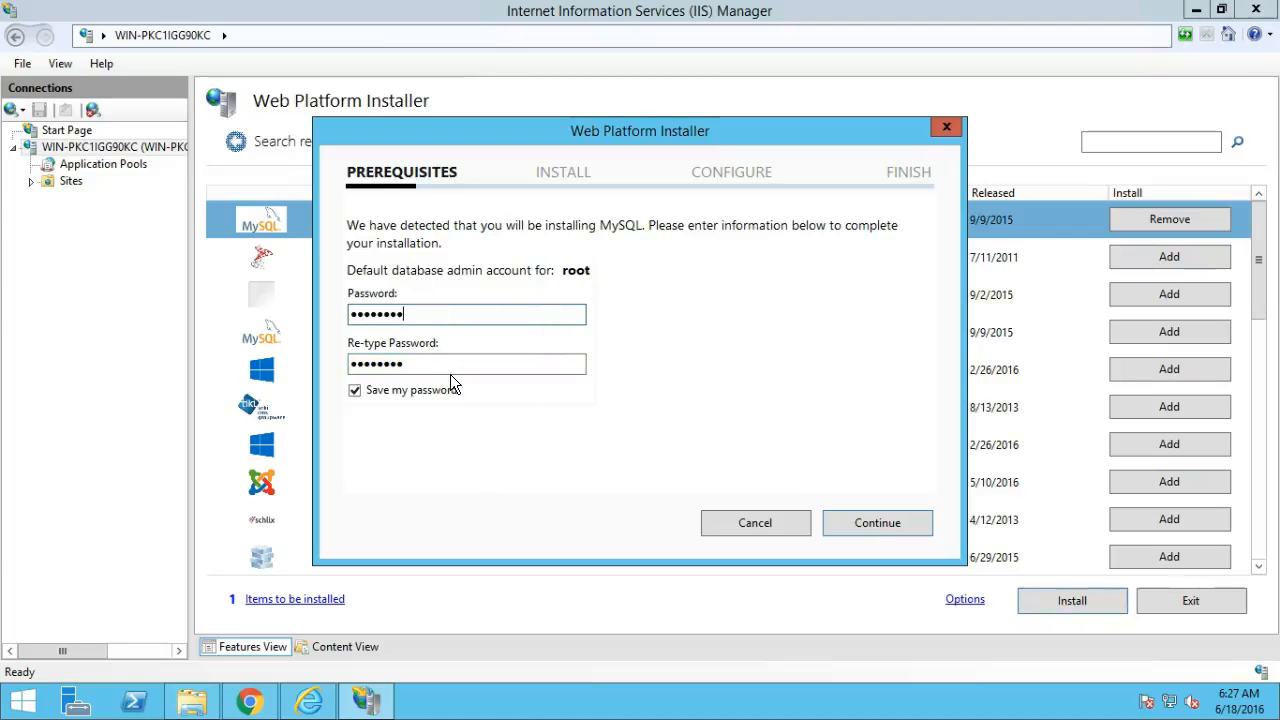
{"action": "left_click", "coordinate": [876, 527]}
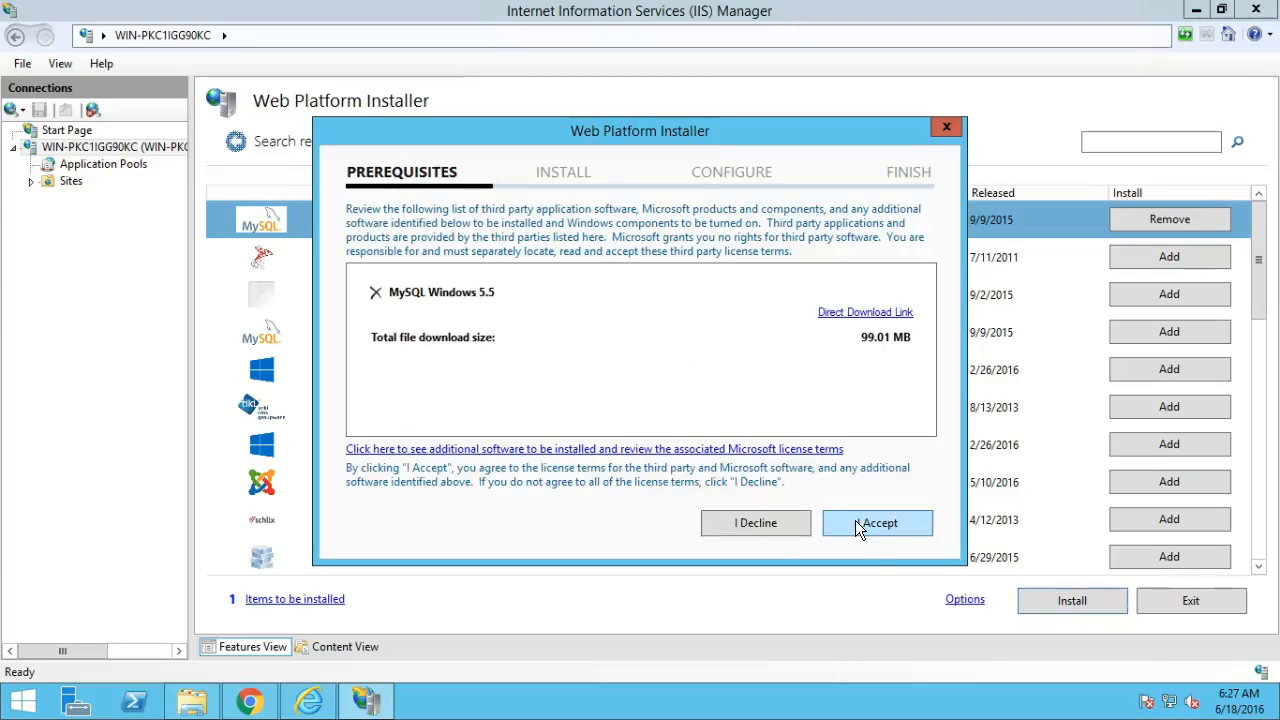
{"action": "left_click", "coordinate": [855, 521]}
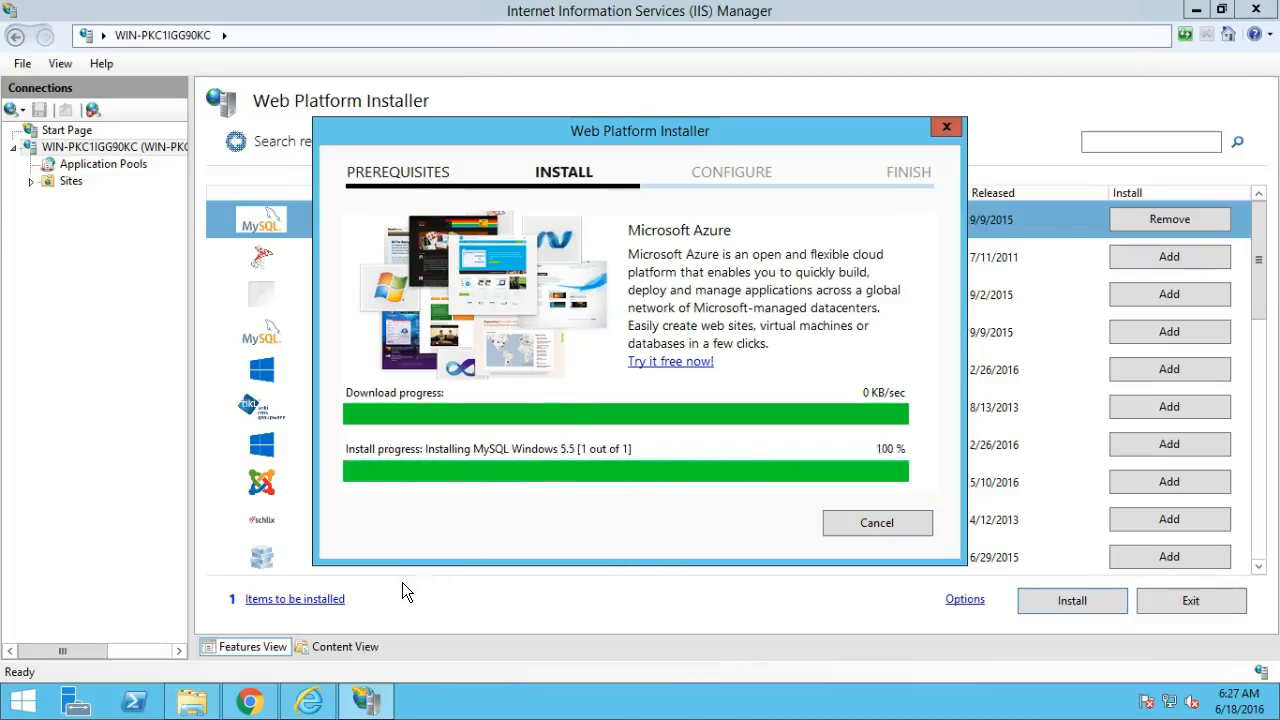
Open the upload folder inside Downloads\VisionHelpdesk4.4.6Stablephp5.6 in File Explorer.
{"action": "left_click", "coordinate": [191, 703]}
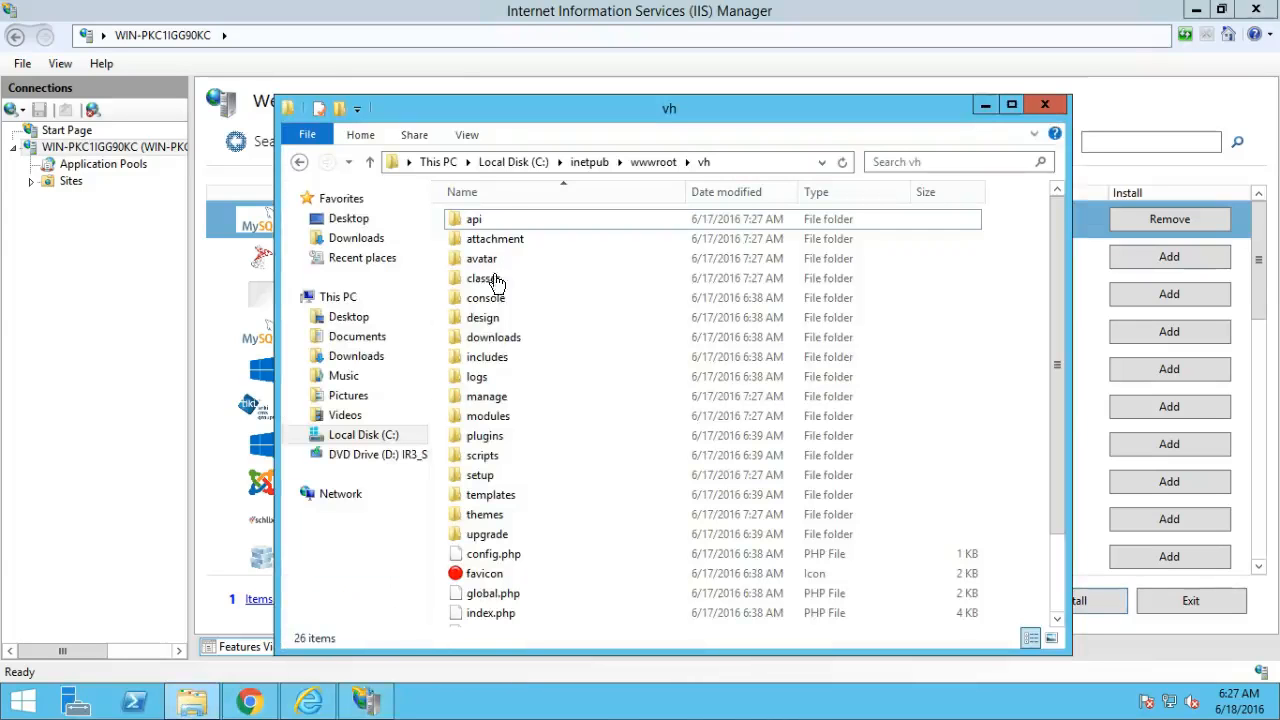
{"action": "left_click", "coordinate": [368, 434]}
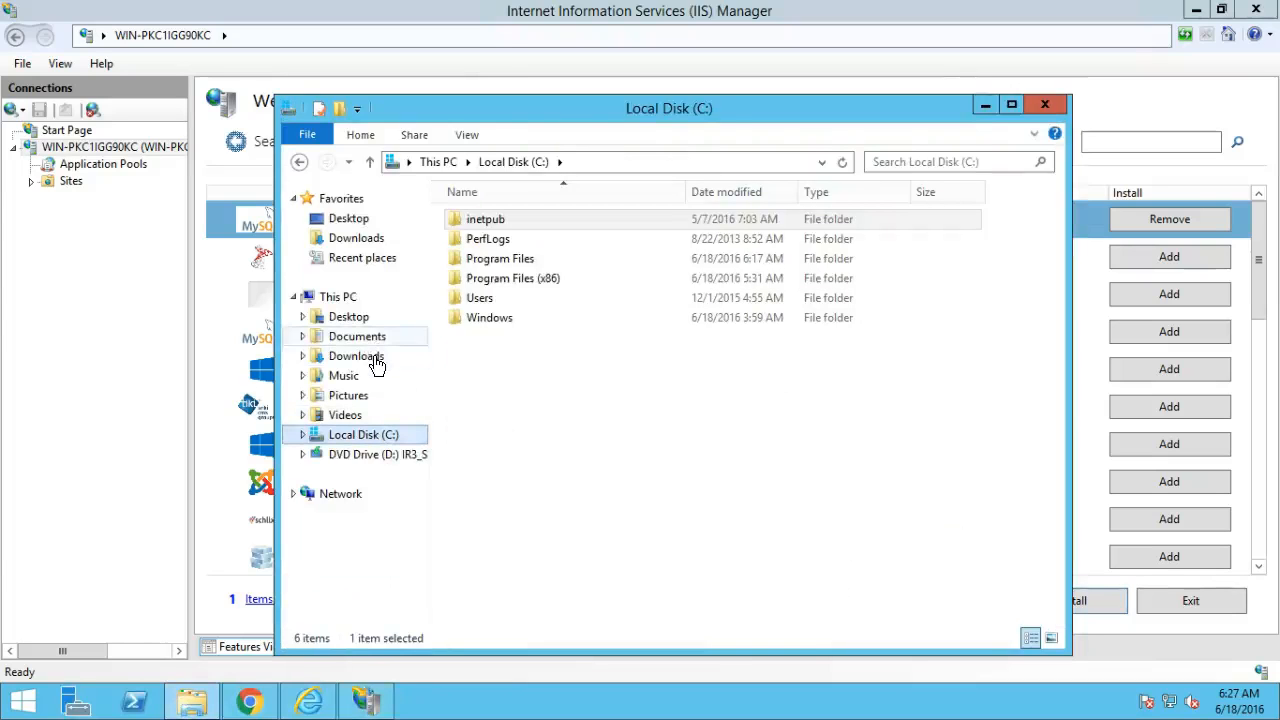
{"action": "left_click", "coordinate": [371, 359]}
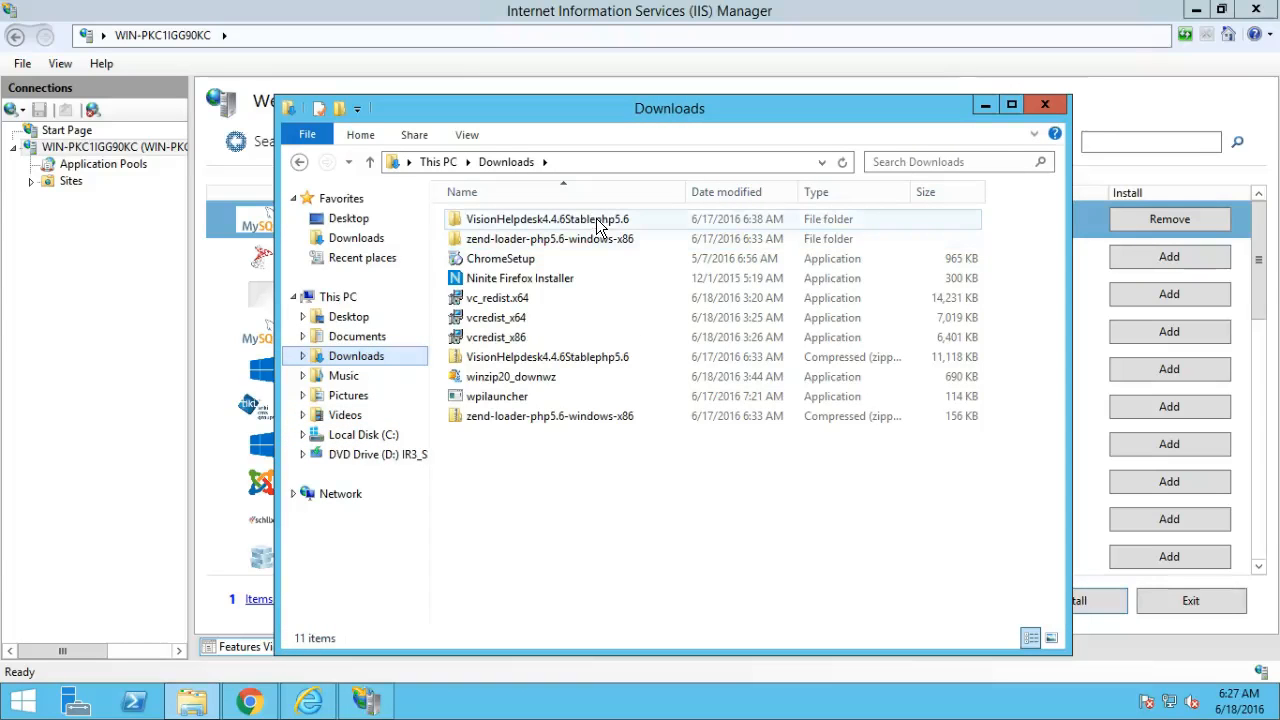
{"action": "double_click", "coordinate": [596, 218]}
{"action": "double_click", "coordinate": [596, 219]}
{"action": "double_click", "coordinate": [549, 222]}
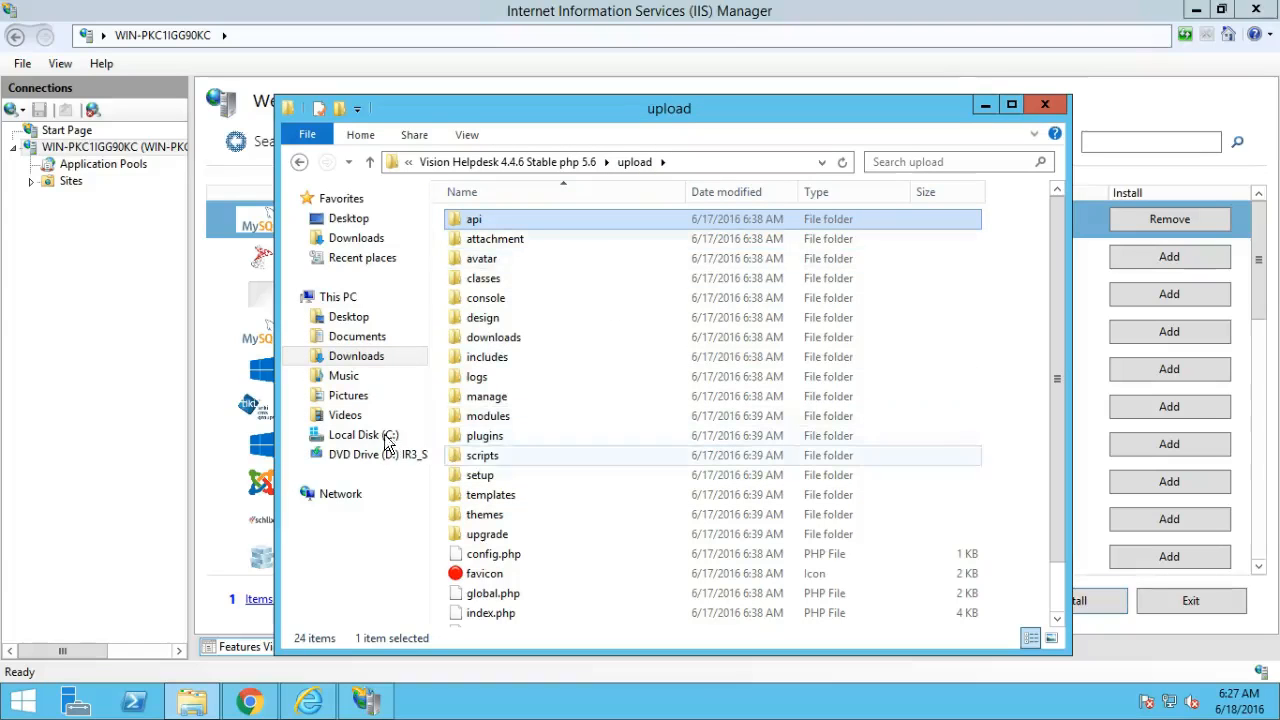
Browse to C:\inetpub\wwwroot\vh to compare its 26 Vision Helpdesk files.
{"action": "left_click", "coordinate": [368, 434]}
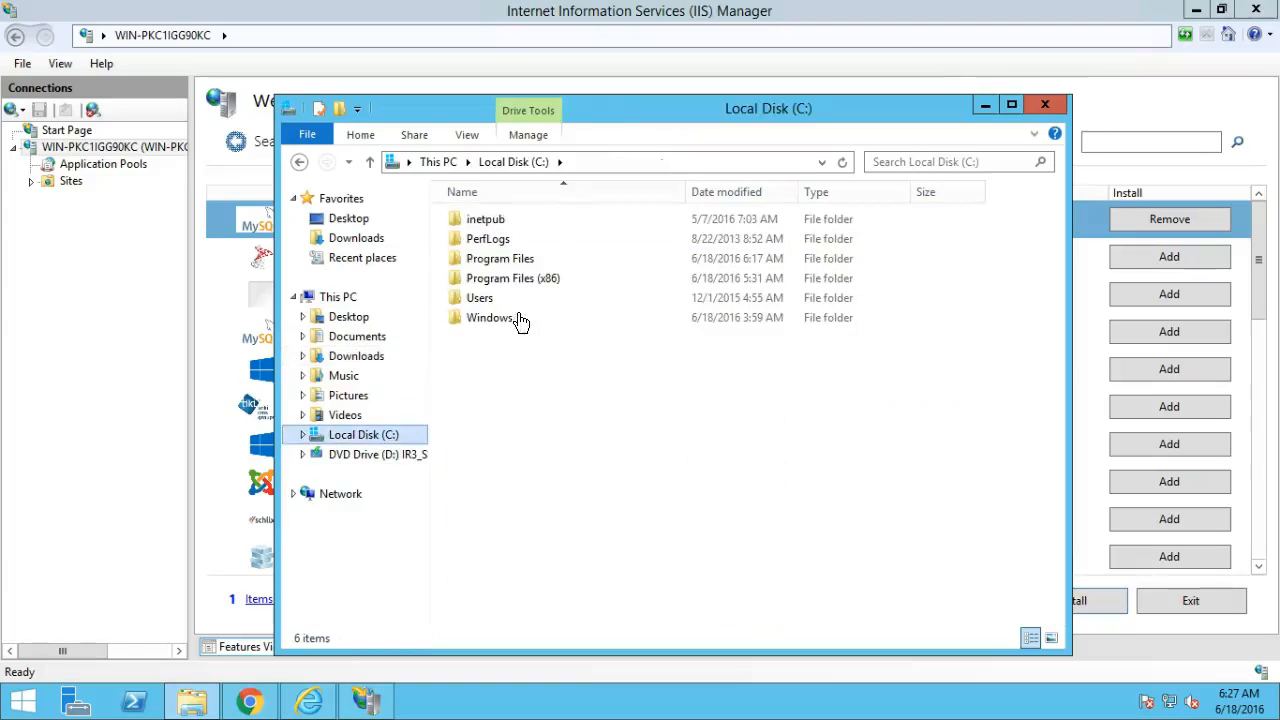
{"action": "double_click", "coordinate": [487, 218]}
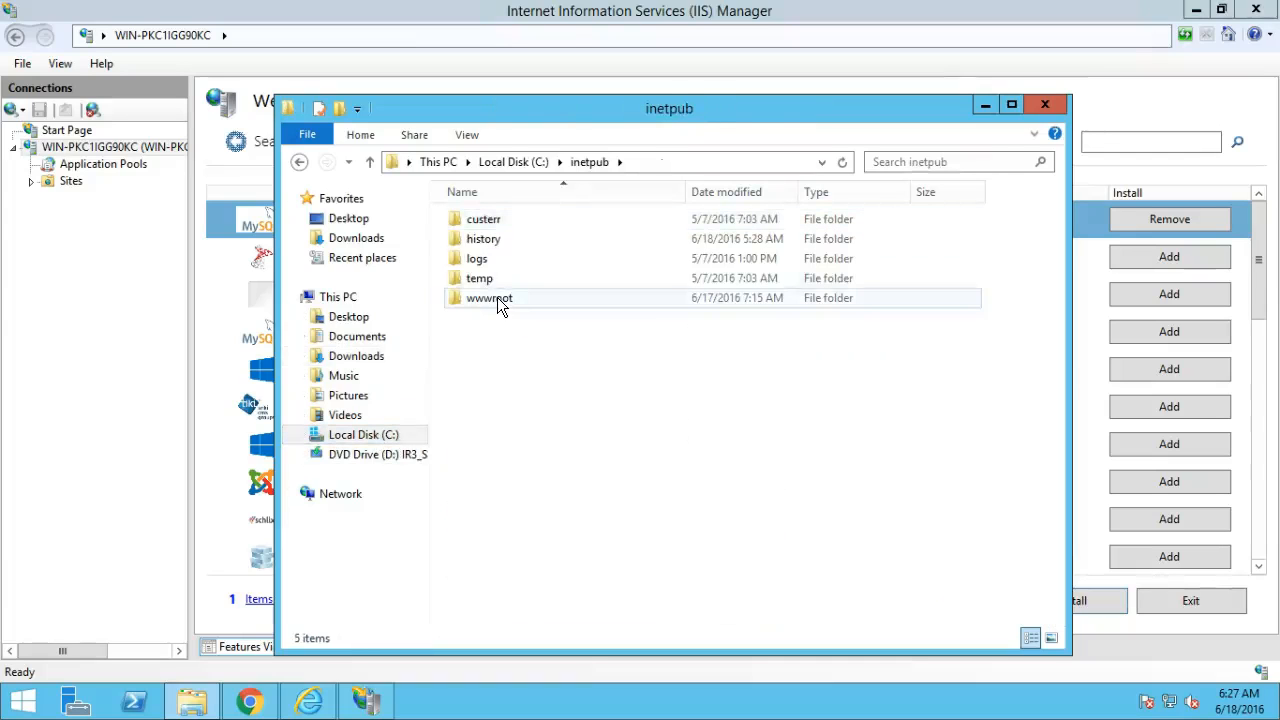
{"action": "double_click", "coordinate": [497, 297]}
{"action": "double_click", "coordinate": [476, 222]}
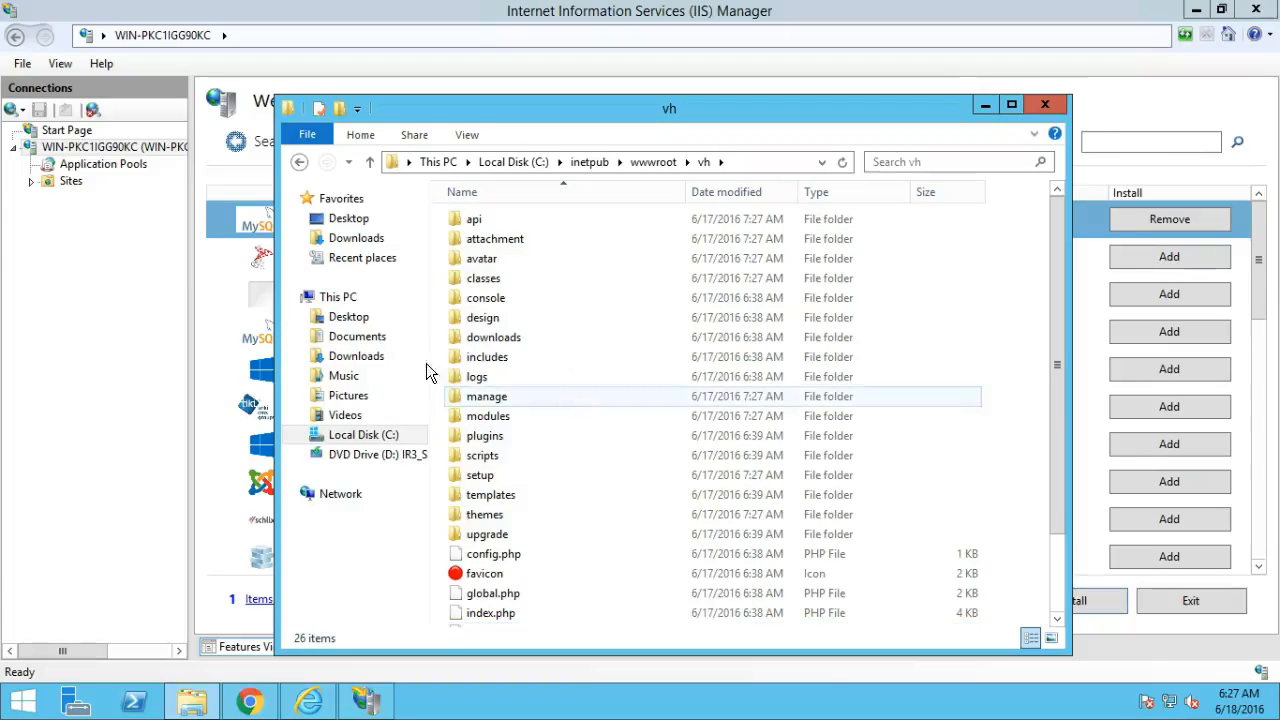
{"action": "left_click", "coordinate": [316, 703]}
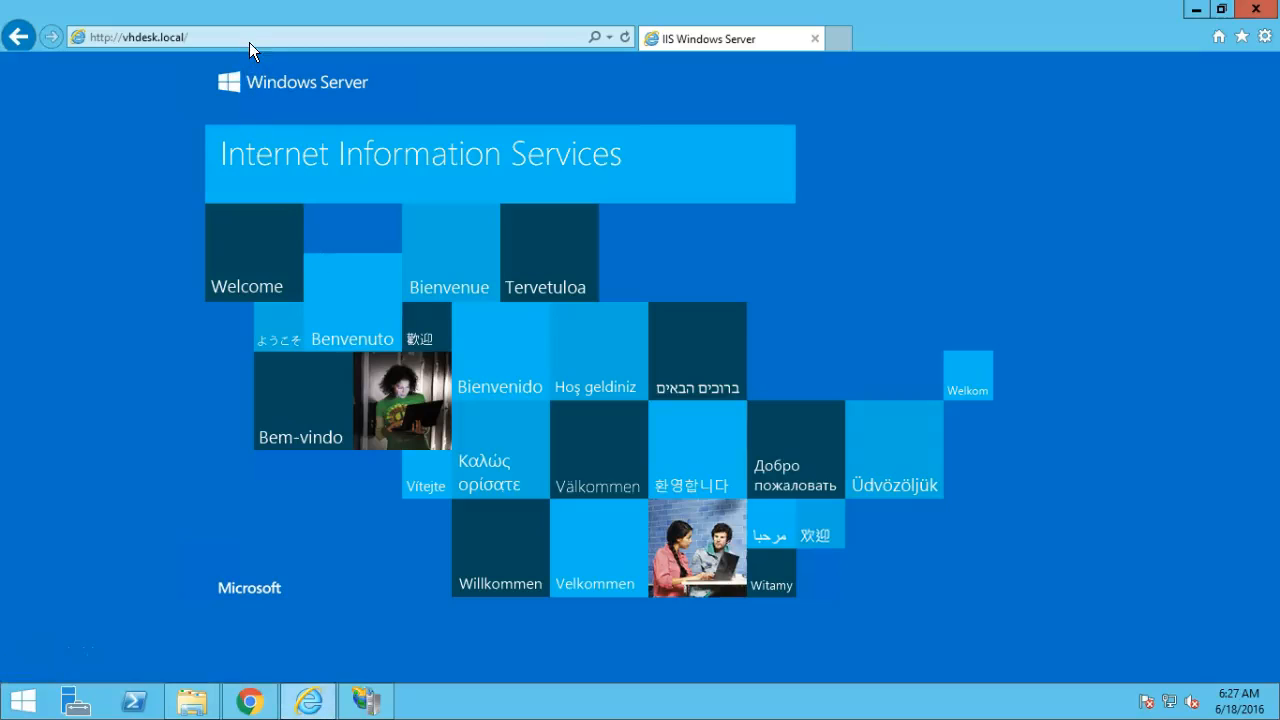
{"action": "left_click", "coordinate": [250, 42]}
{"action": "left_click", "coordinate": [251, 42]}
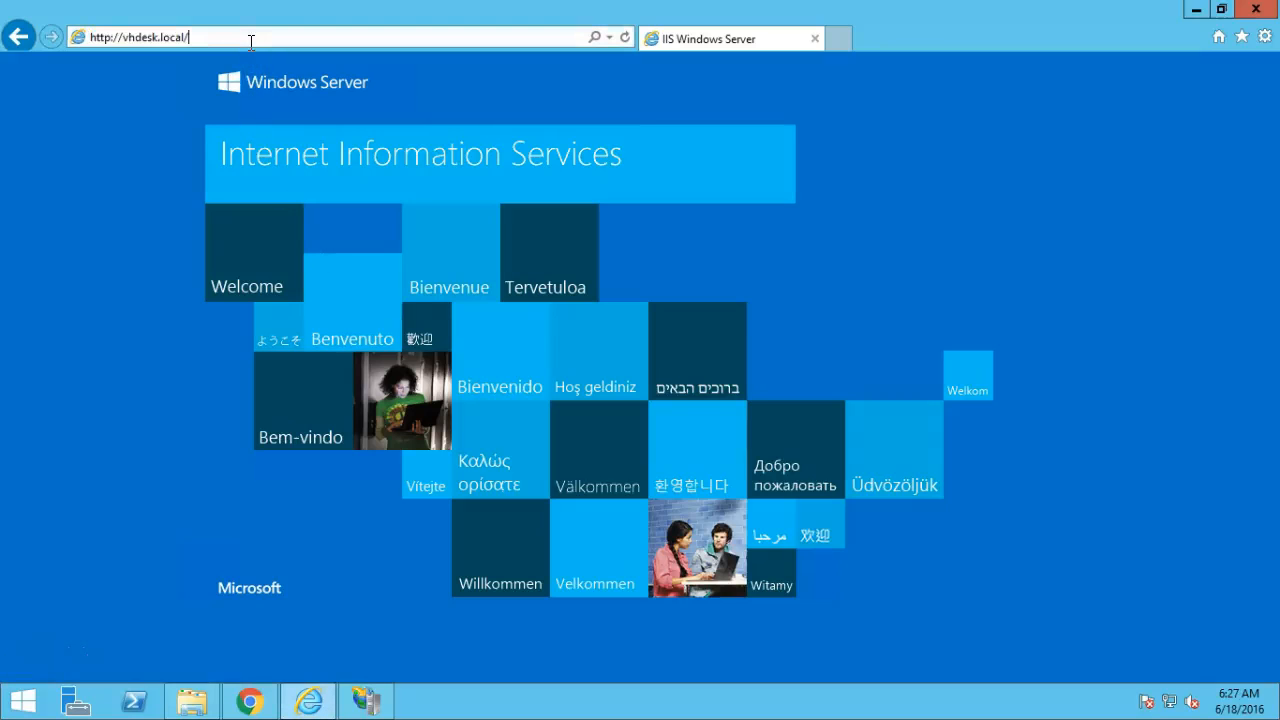
{"action": "type", "text": "setup"}
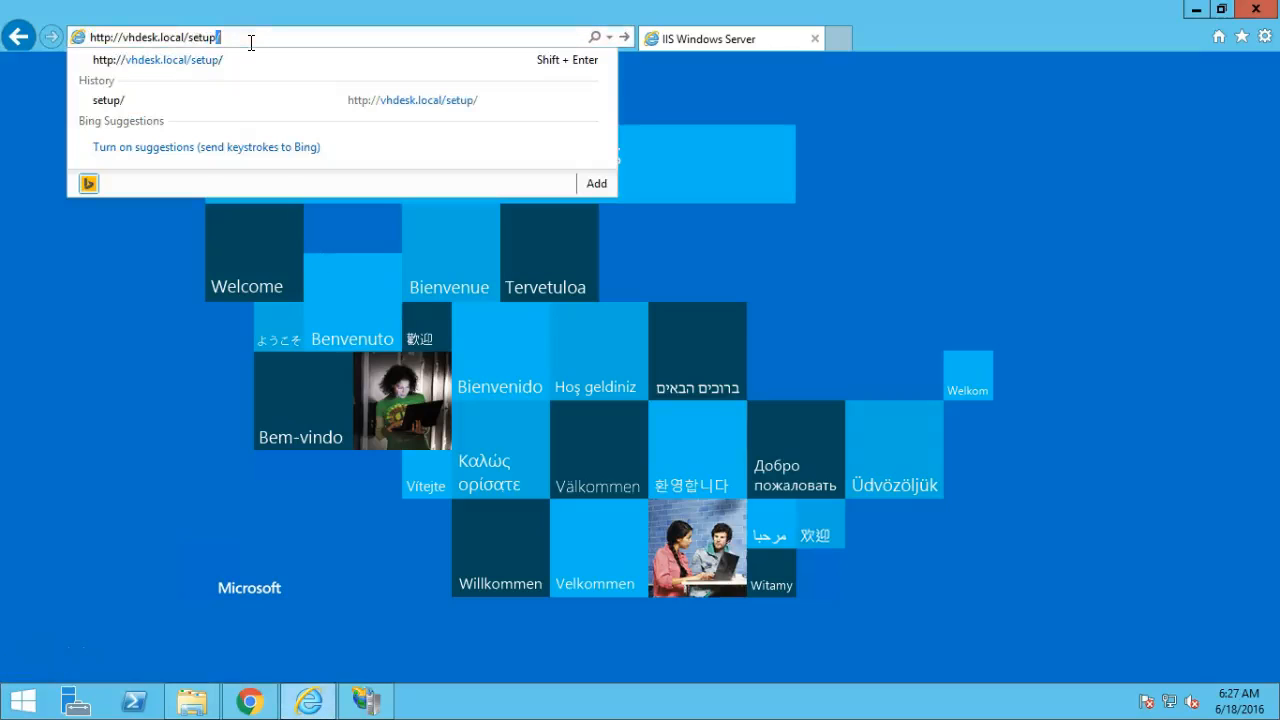
{"action": "key", "text": "Return"}
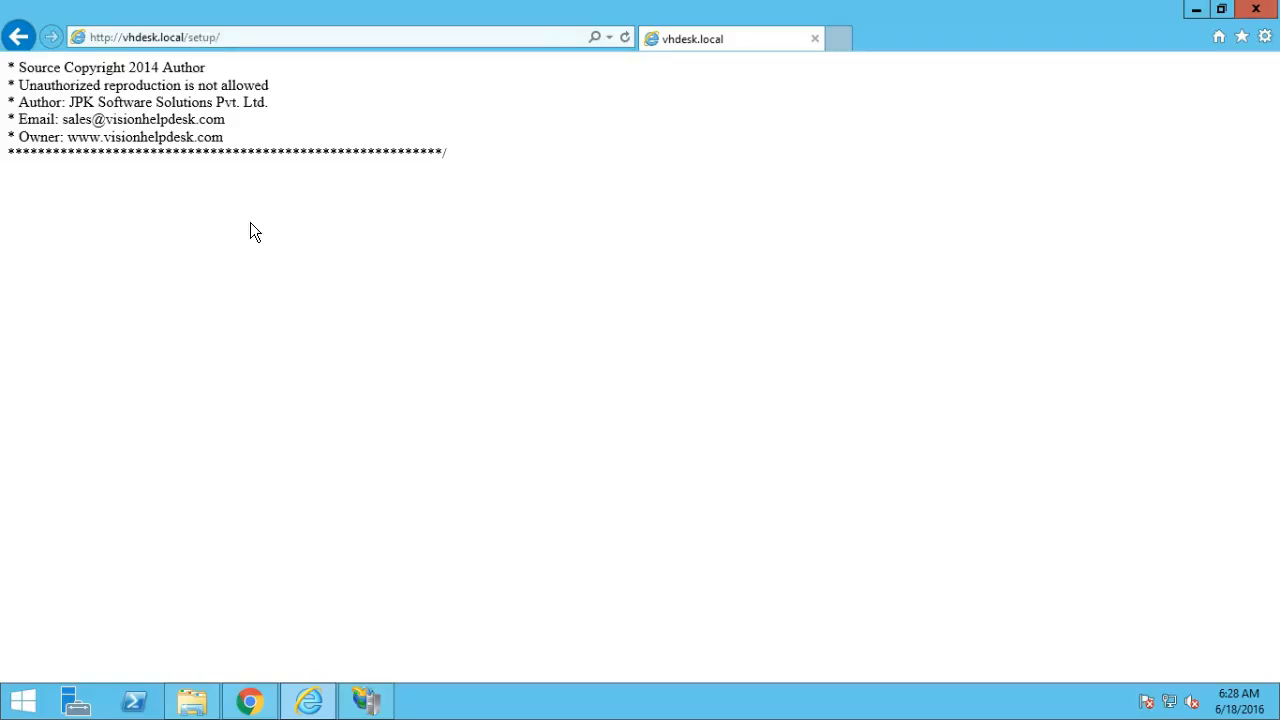
Close the failed MySQL Windows 5.5 install report, check vhdesk.local under Sites, and minimise IIS Manager.
{"action": "left_click", "coordinate": [1195, 10]}
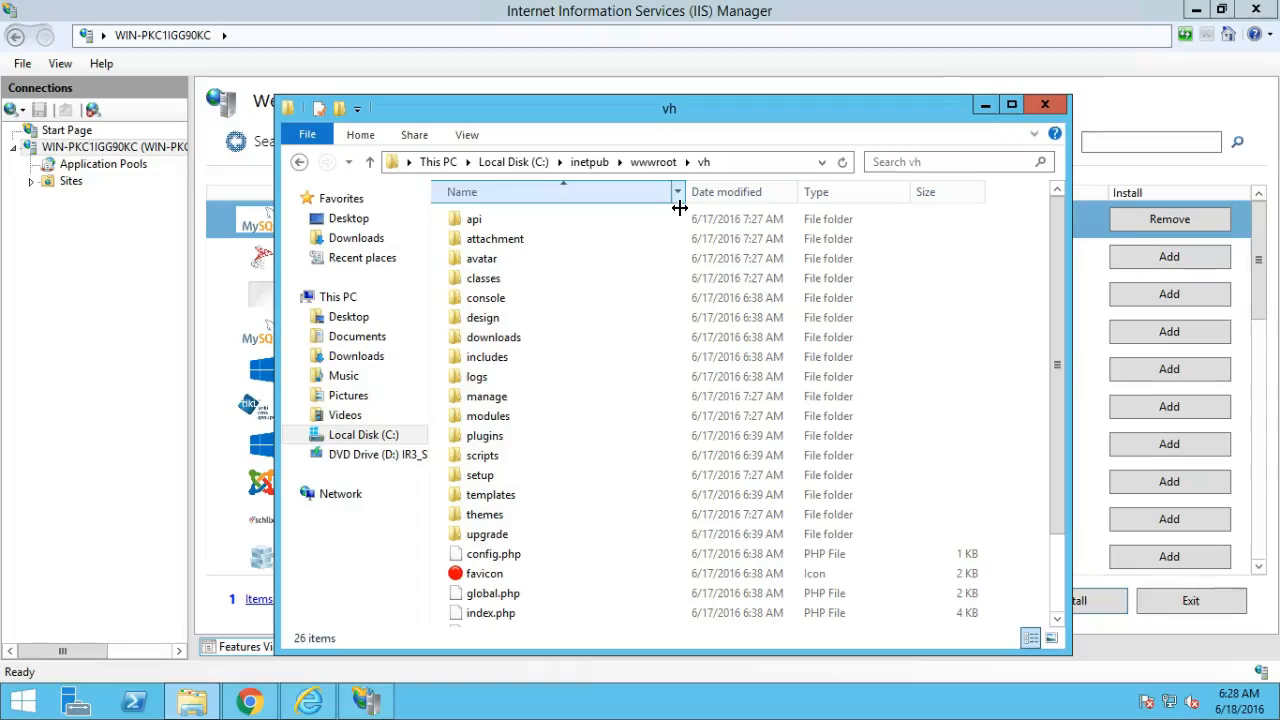
{"action": "left_click", "coordinate": [984, 105]}
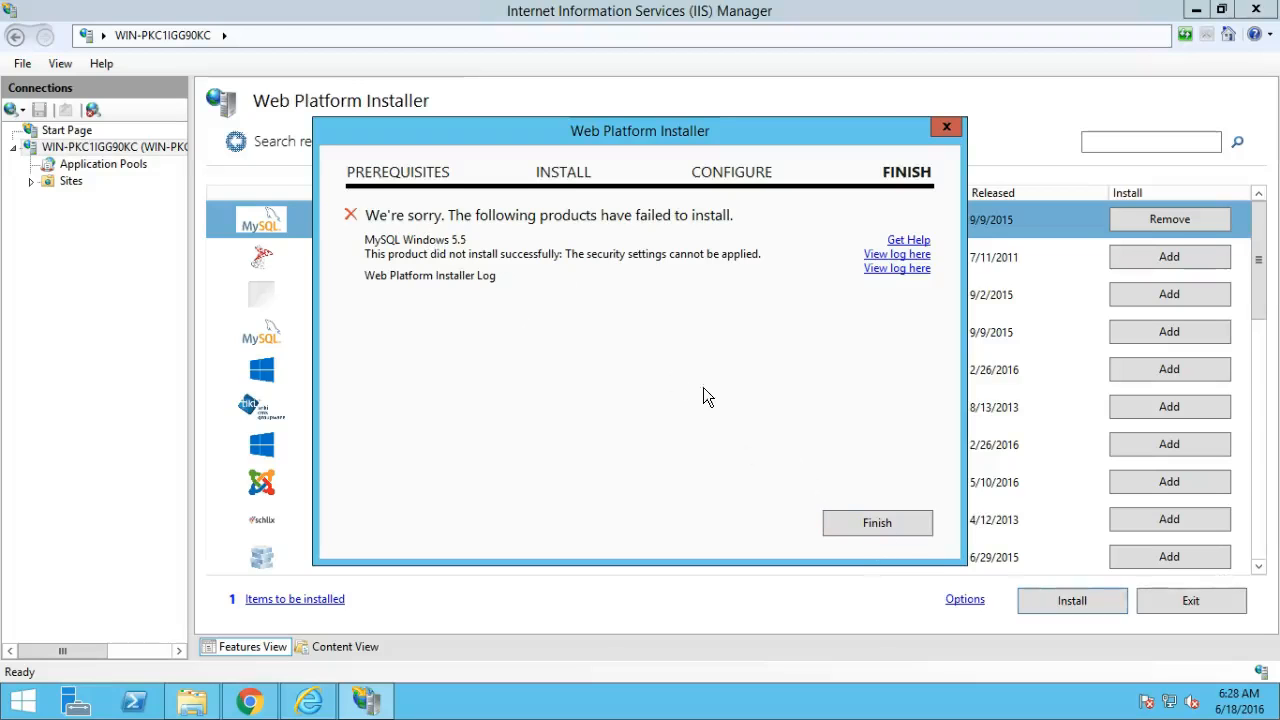
{"action": "left_click", "coordinate": [895, 525]}
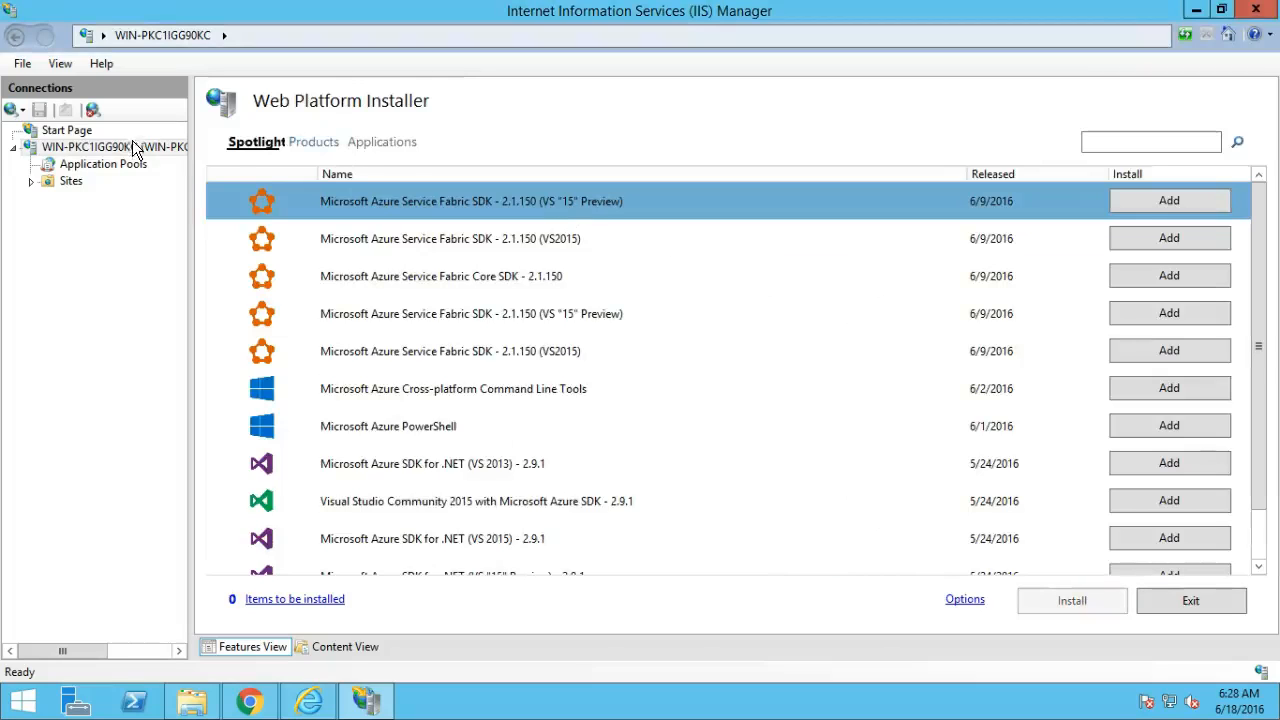
{"action": "left_click", "coordinate": [30, 184]}
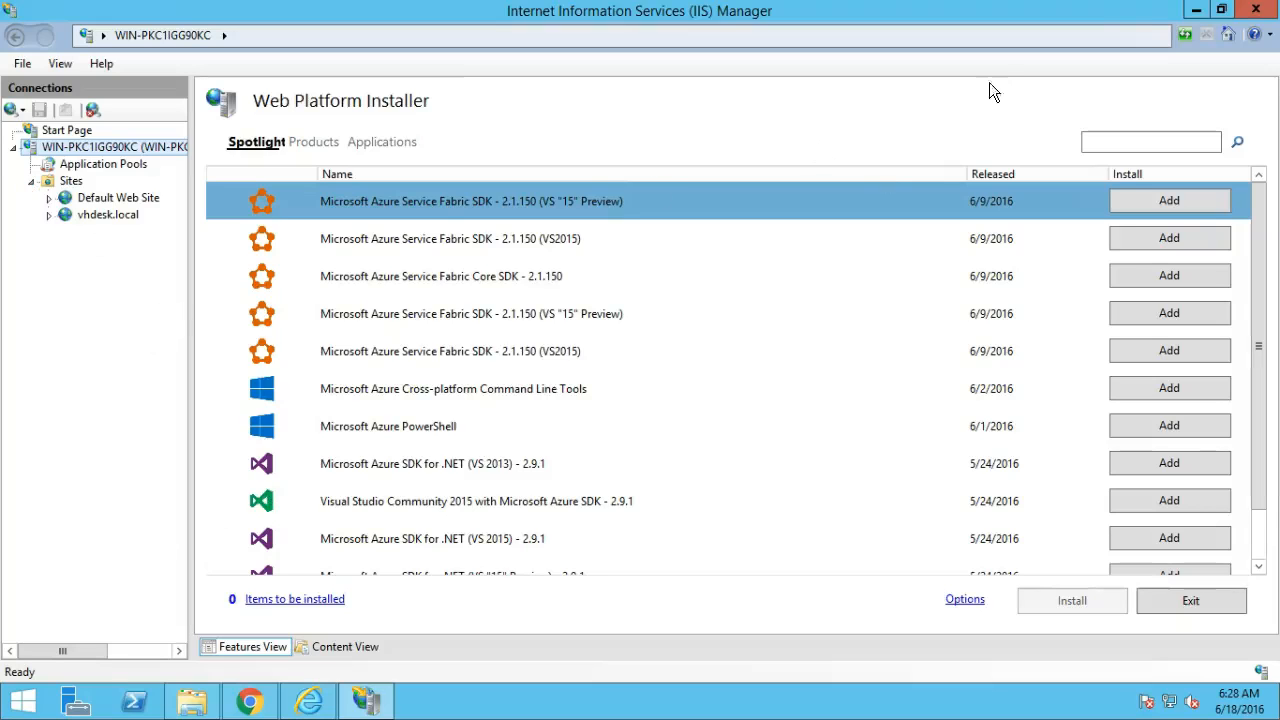
{"action": "left_click", "coordinate": [1196, 12]}
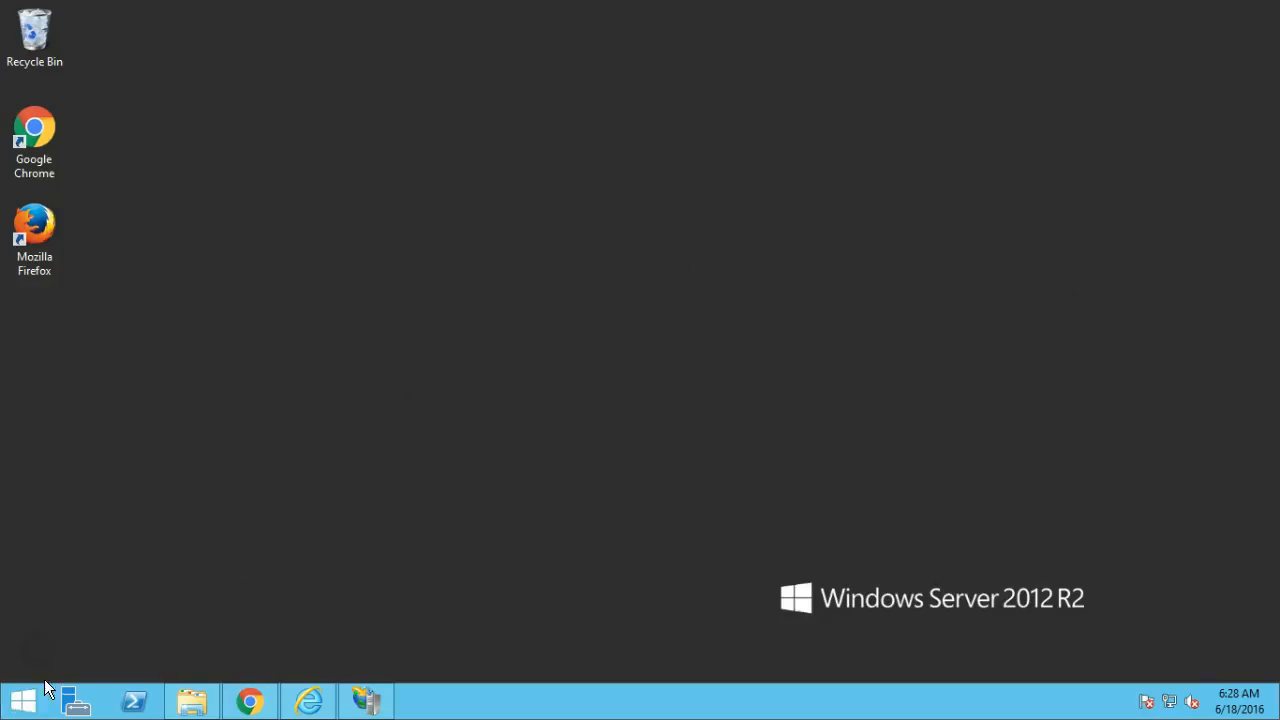
Launch MySQL 5.5 Command Line Client from a Start search for mysql and maximize it.
{"action": "left_click", "coordinate": [18, 712]}
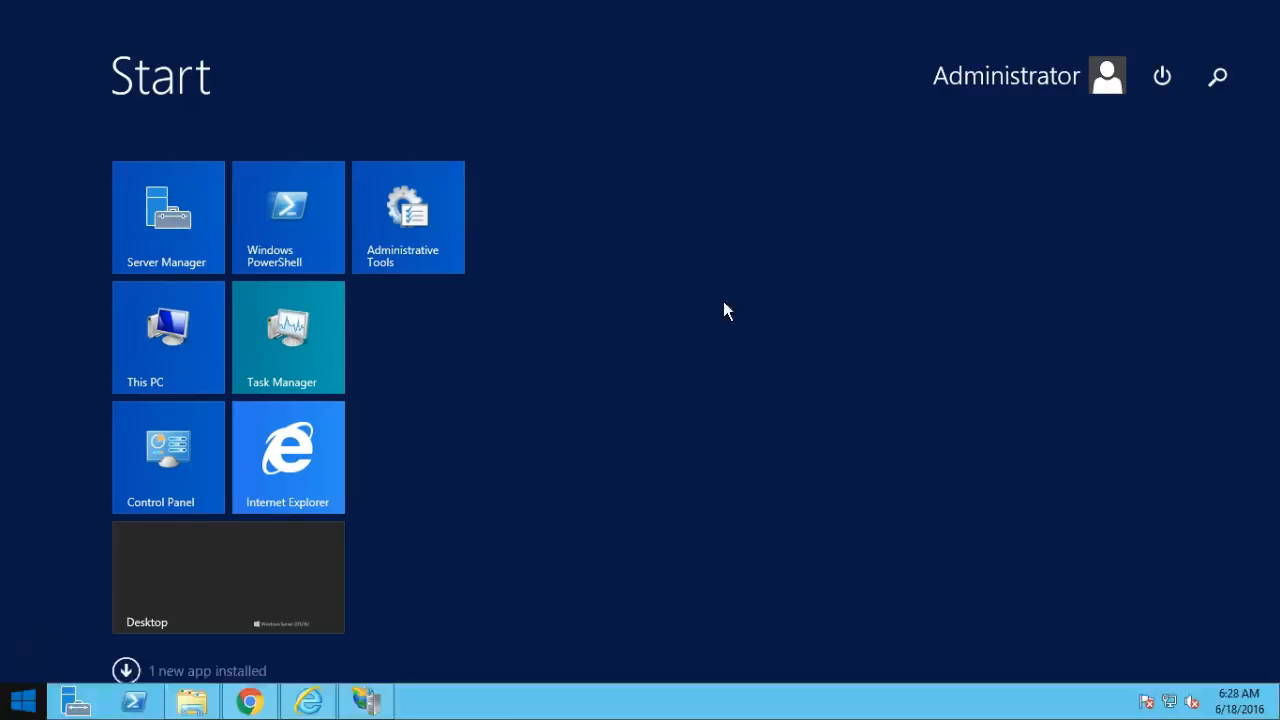
{"action": "left_click", "coordinate": [1216, 77]}
{"action": "type", "text": "mysql"}
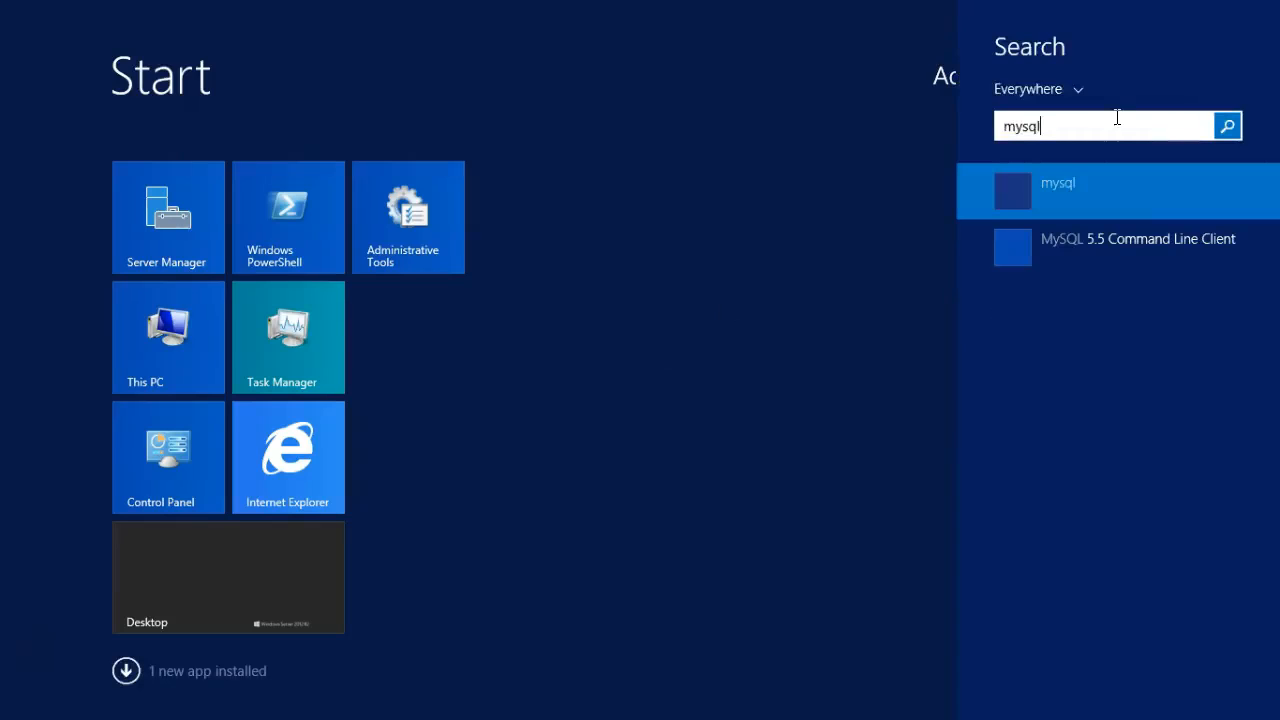
{"action": "left_click", "coordinate": [1080, 249]}
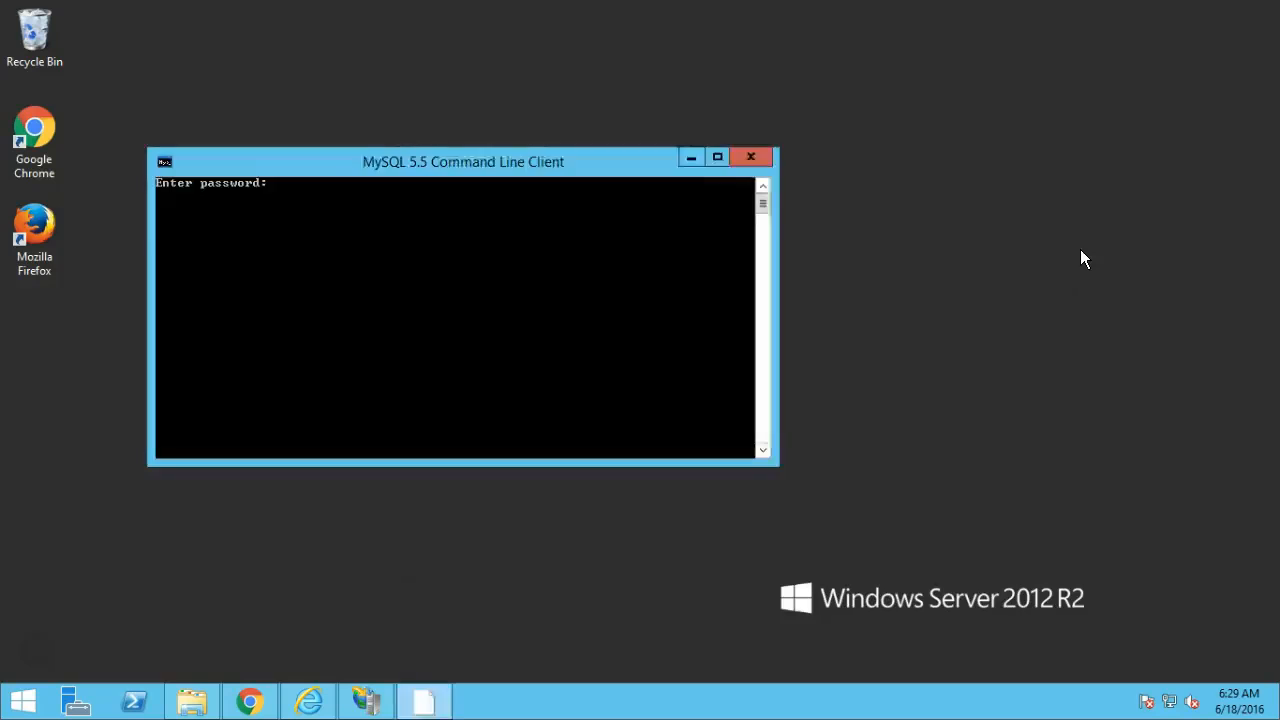
{"action": "double_click", "coordinate": [471, 166]}
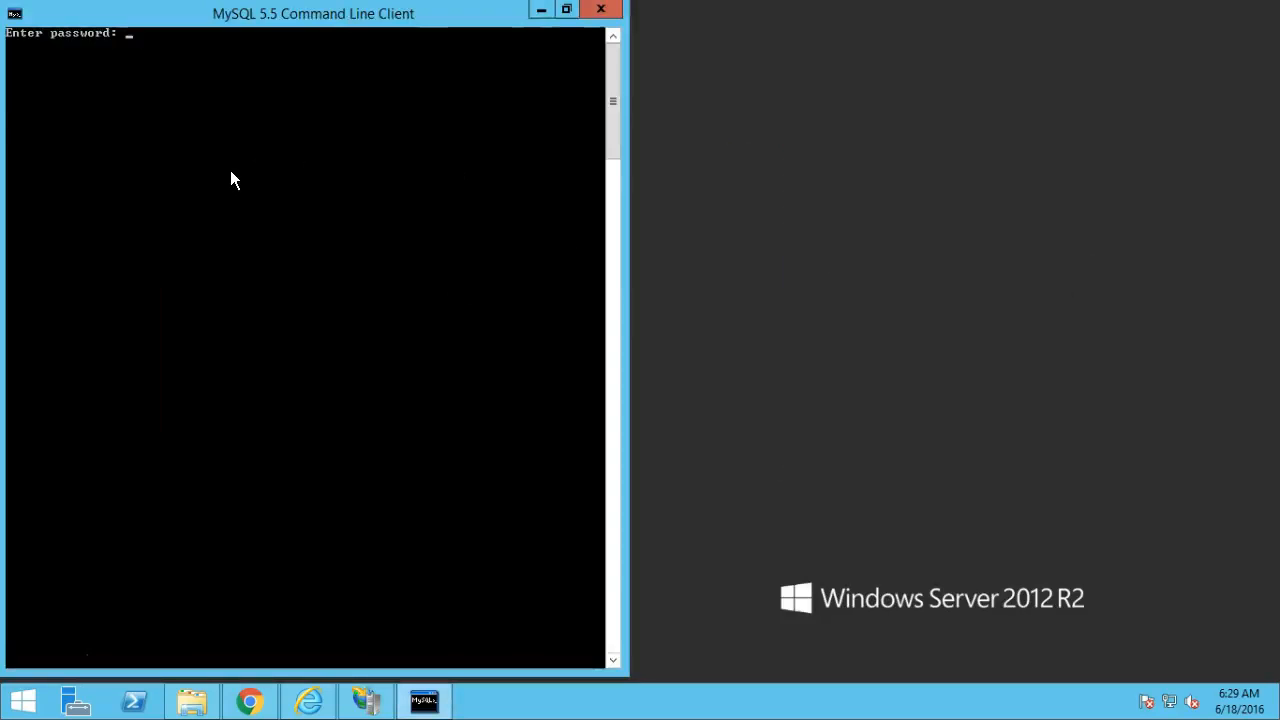
Log in to MySQL server 5.5.45 with the root password, then minimise the console.
{"action": "type", "text": "********"}
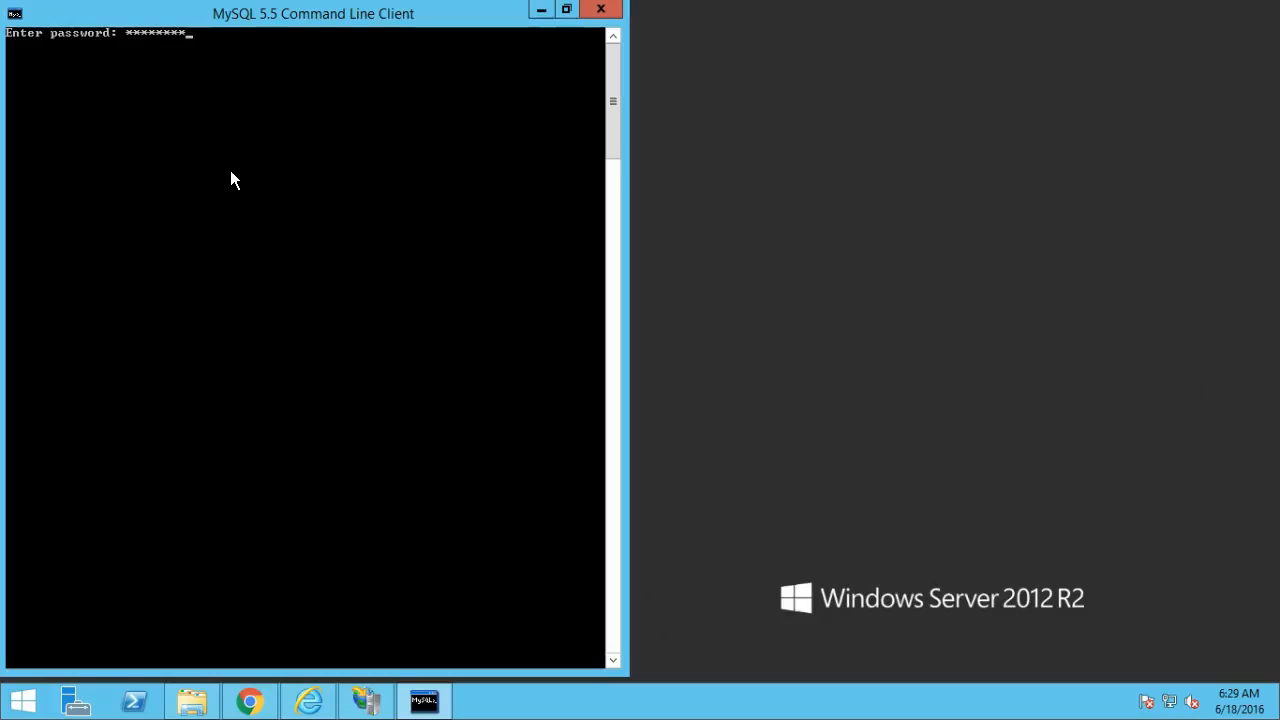
{"action": "key", "text": "Return"}
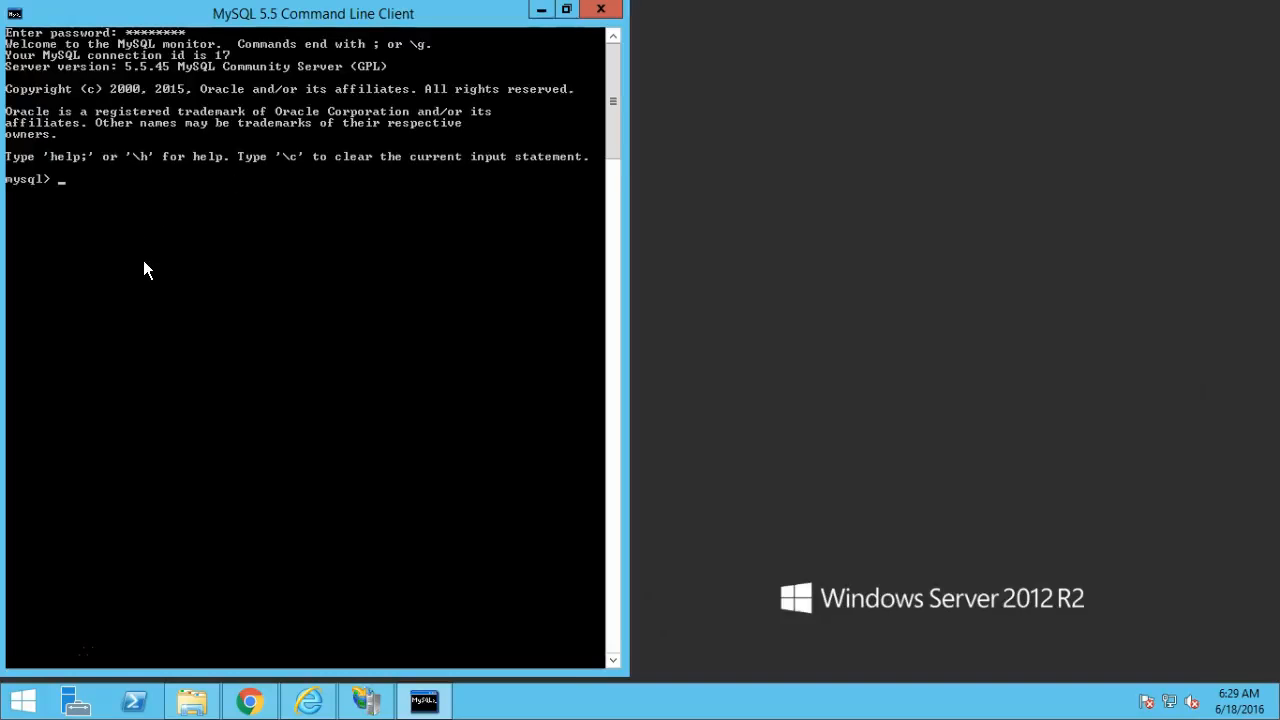
{"action": "left_click", "coordinate": [538, 12]}
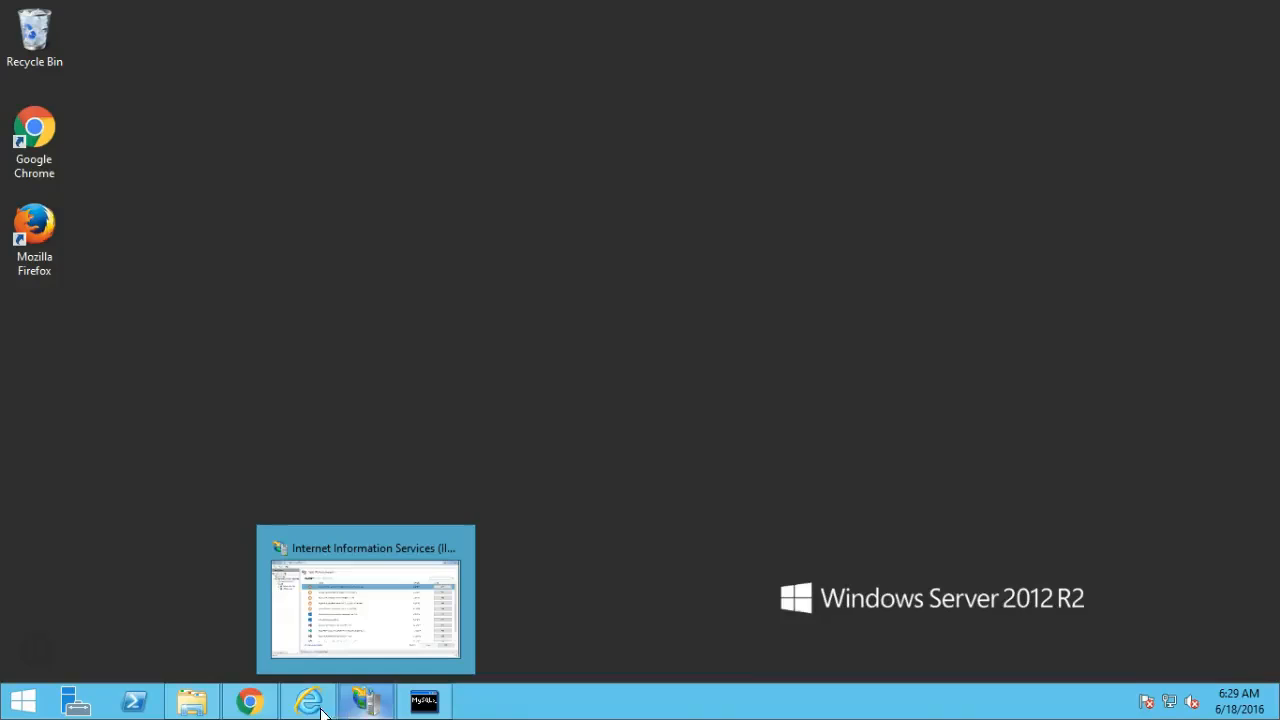
Load the Vision Helpdesk support site support.visionhelpdesk.com in Chrome.
{"action": "mouse_move", "coordinate": [195, 708]}
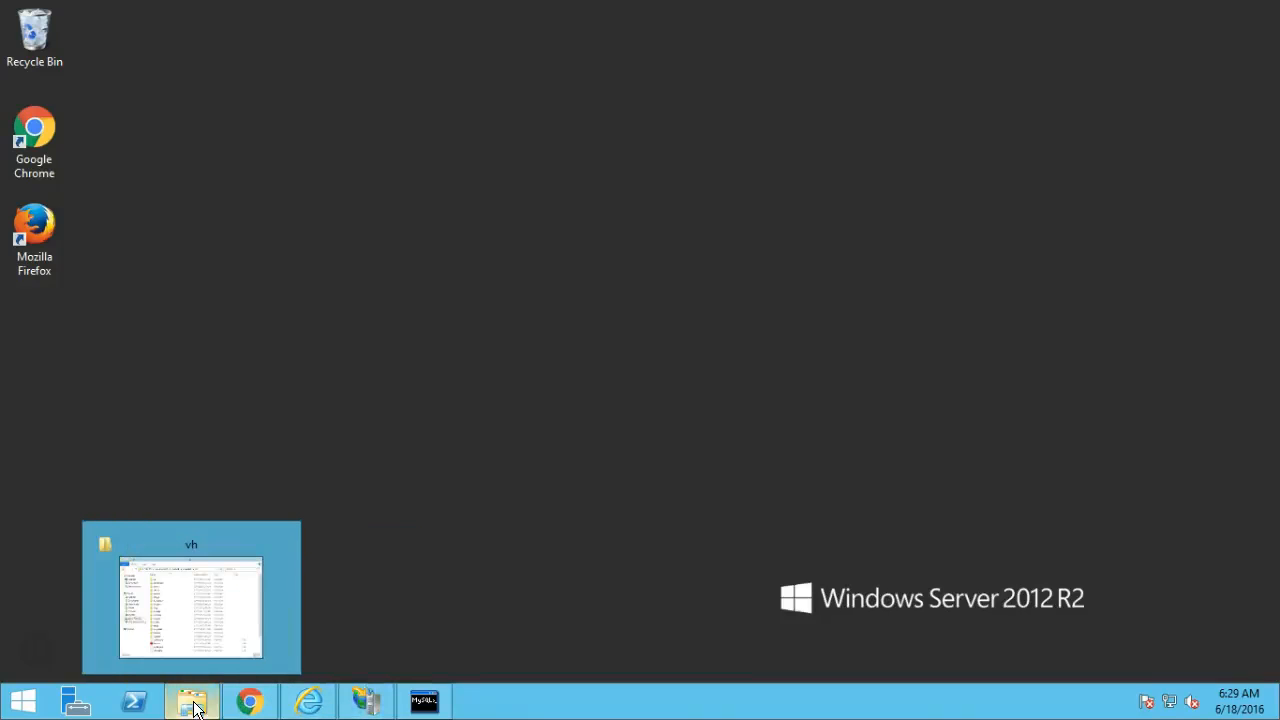
{"action": "left_click", "coordinate": [236, 588]}
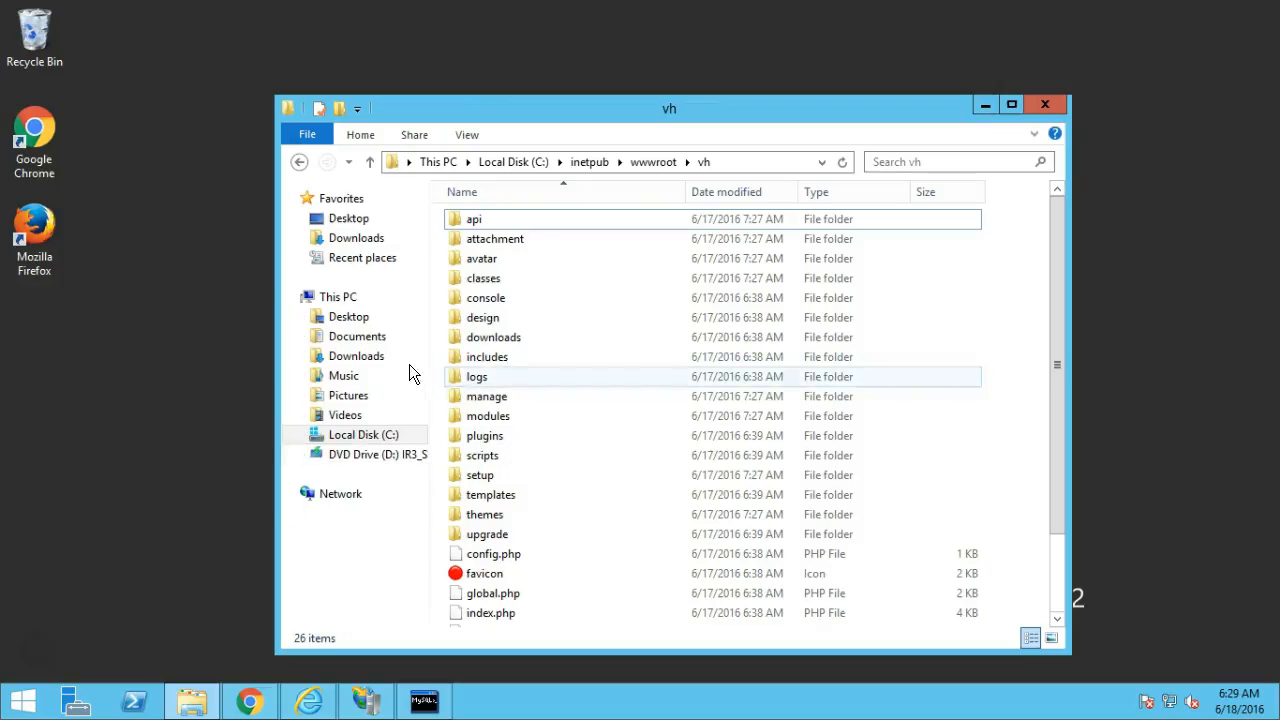
{"action": "left_click", "coordinate": [249, 700]}
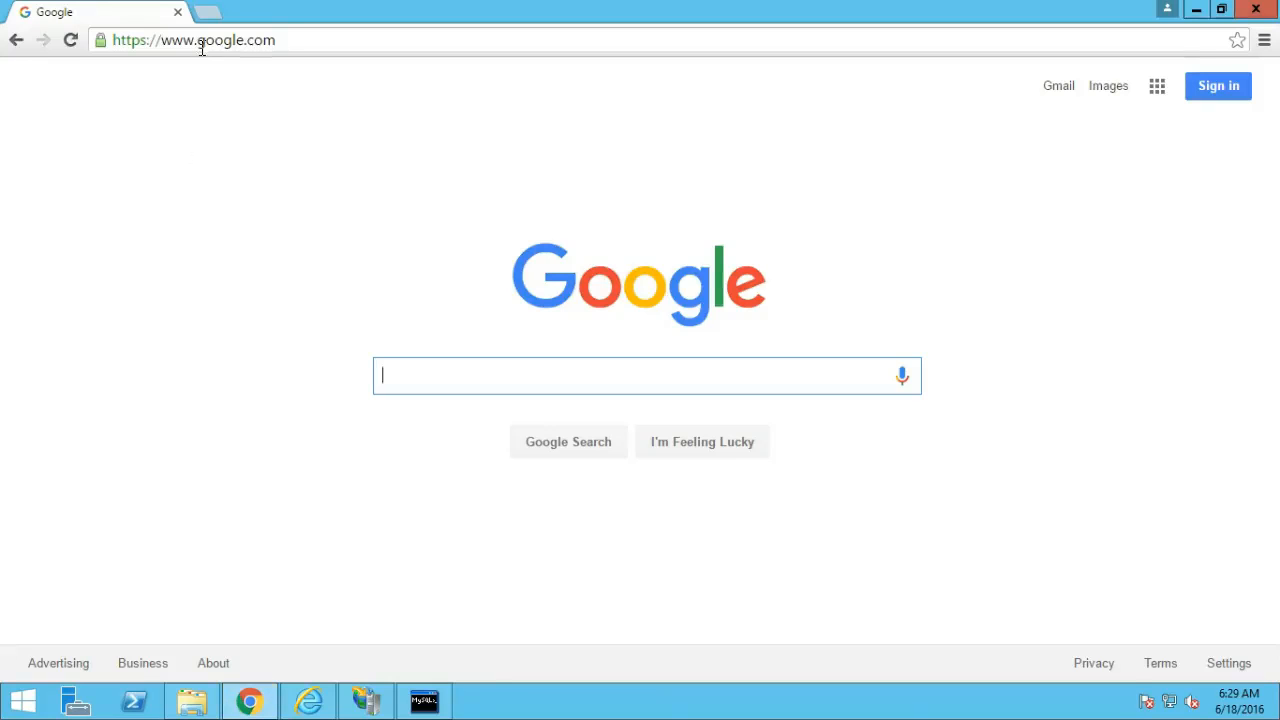
{"action": "left_click", "coordinate": [201, 45]}
{"action": "type", "text": "support.visionhelpdesk"}
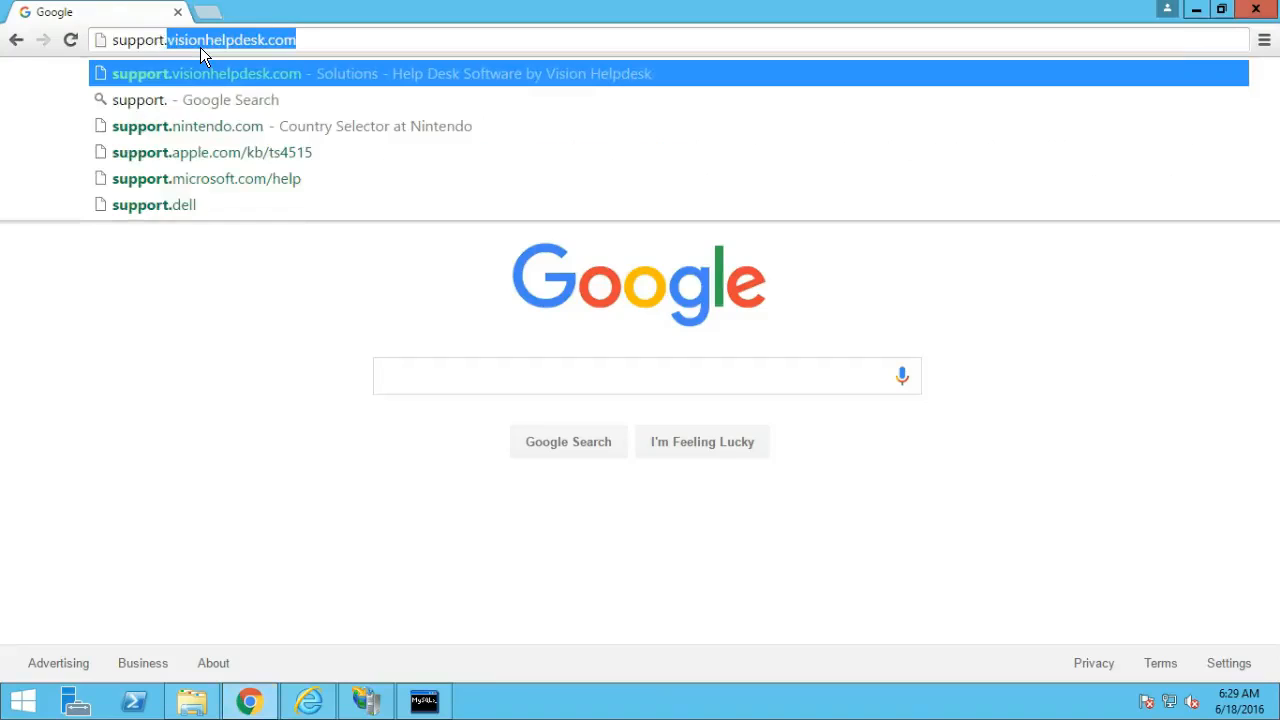
{"action": "key", "text": "End"}
{"action": "key", "text": "Return"}
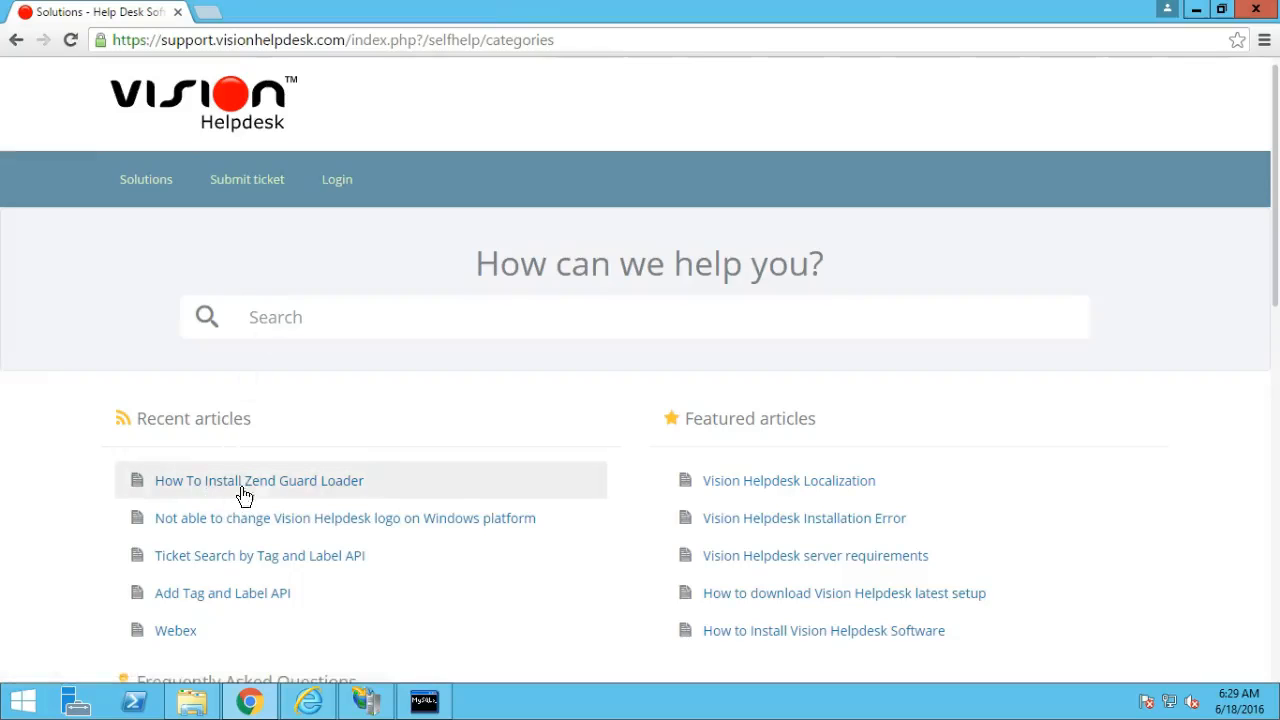
Read the How To Install Zend Guard Loader article, then minimise Chrome.
{"action": "left_click", "coordinate": [280, 484]}
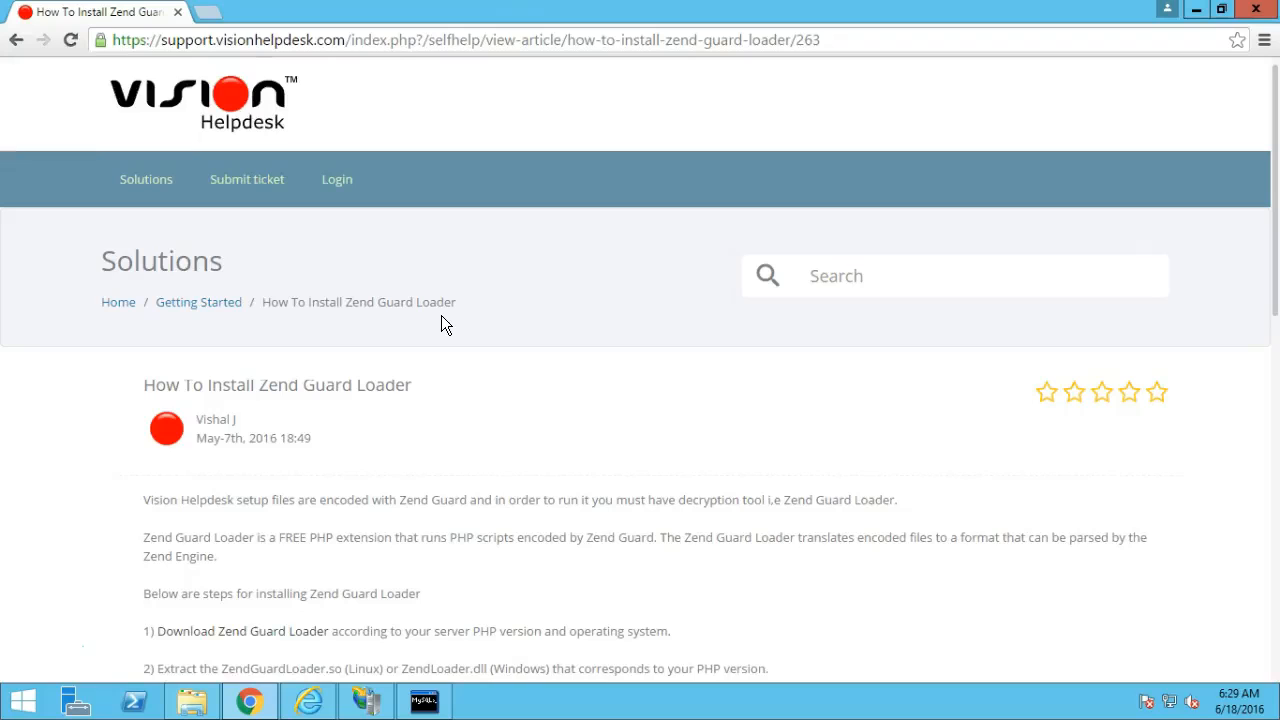
{"action": "scroll", "coordinate": [441, 315], "scroll_direction": "down", "scroll_amount": 2}
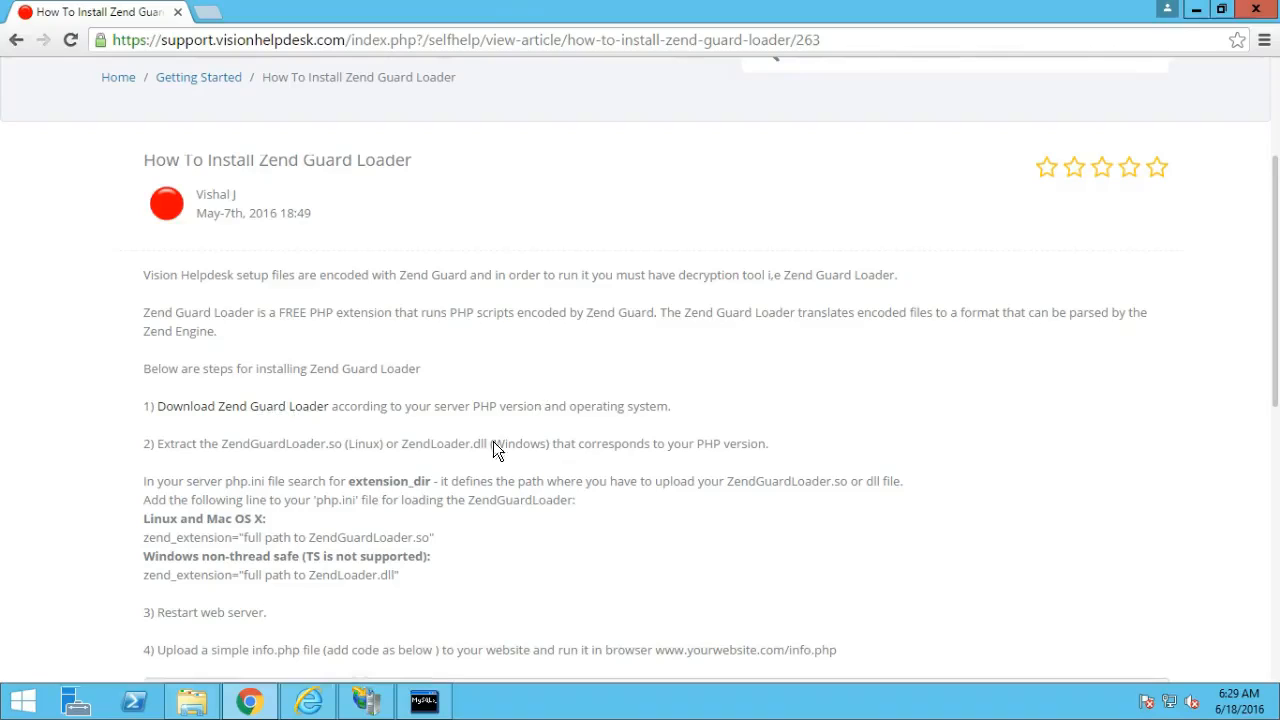
{"action": "left_click", "coordinate": [1192, 14]}
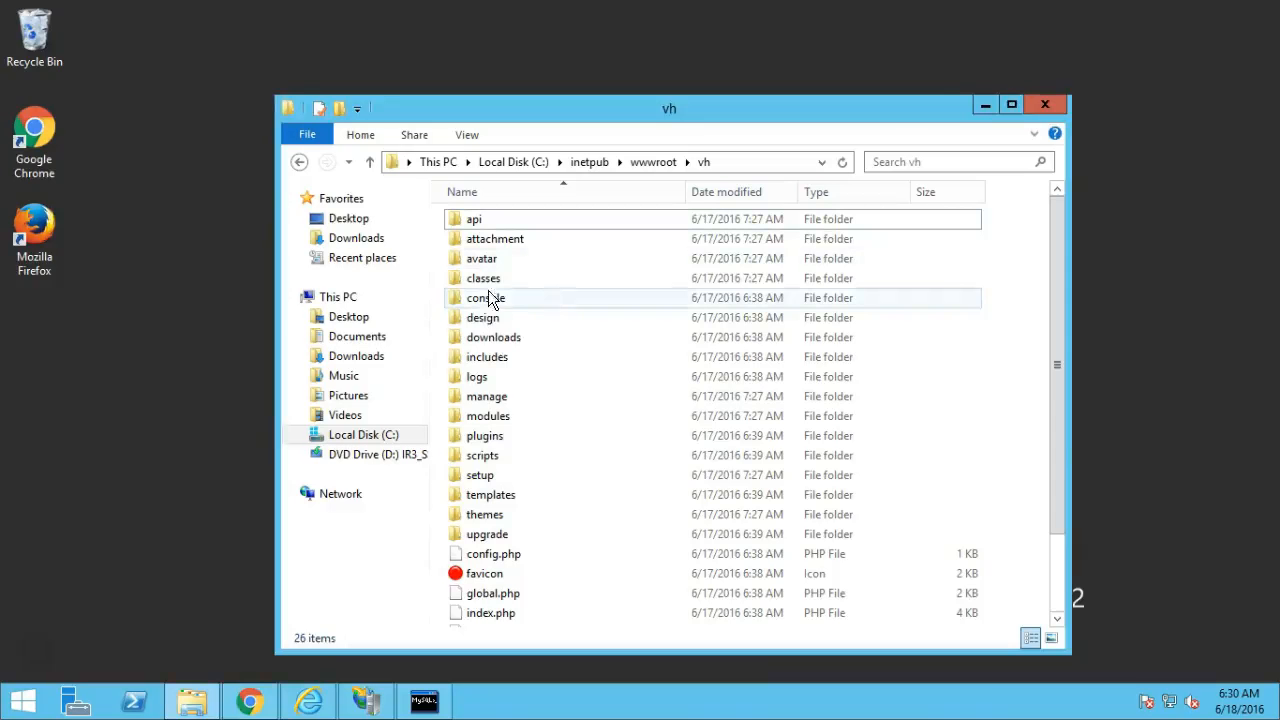
Open the extracted zend-loader-php5.6-windows-x86 folder in Downloads to find ZendLoader.dll.
{"action": "left_click", "coordinate": [358, 358]}
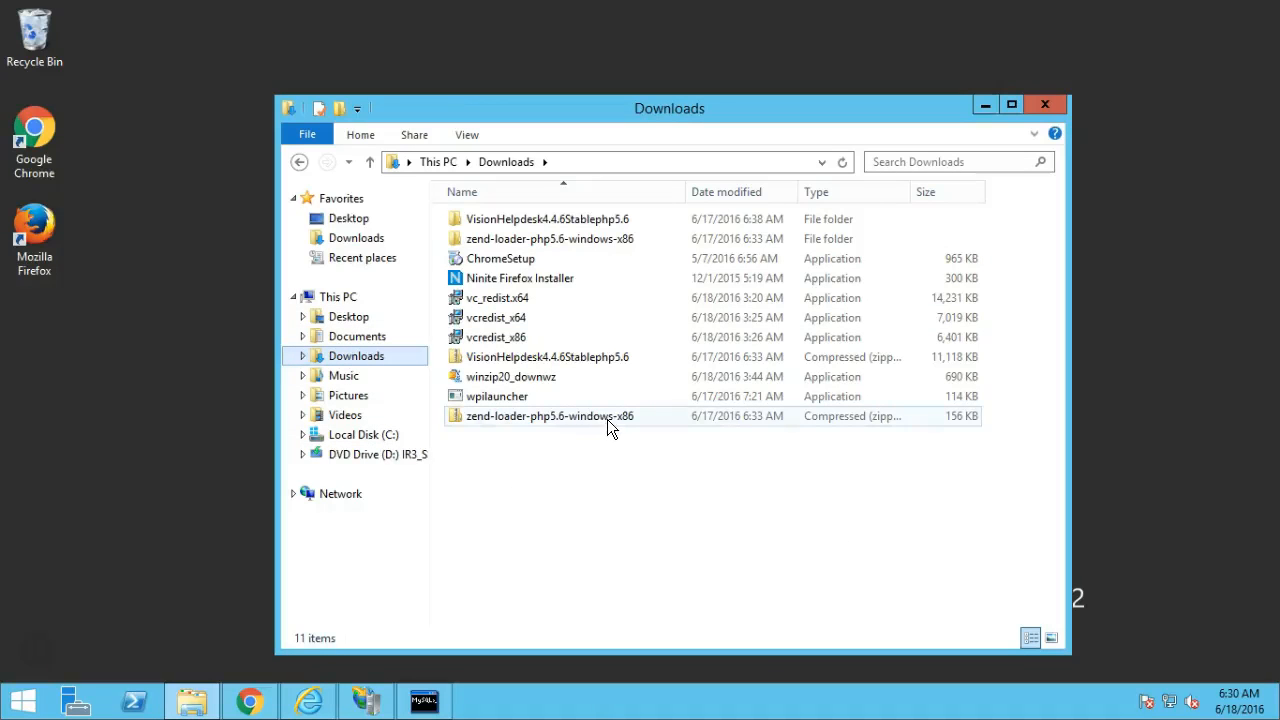
{"action": "double_click", "coordinate": [576, 241]}
{"action": "double_click", "coordinate": [570, 221]}
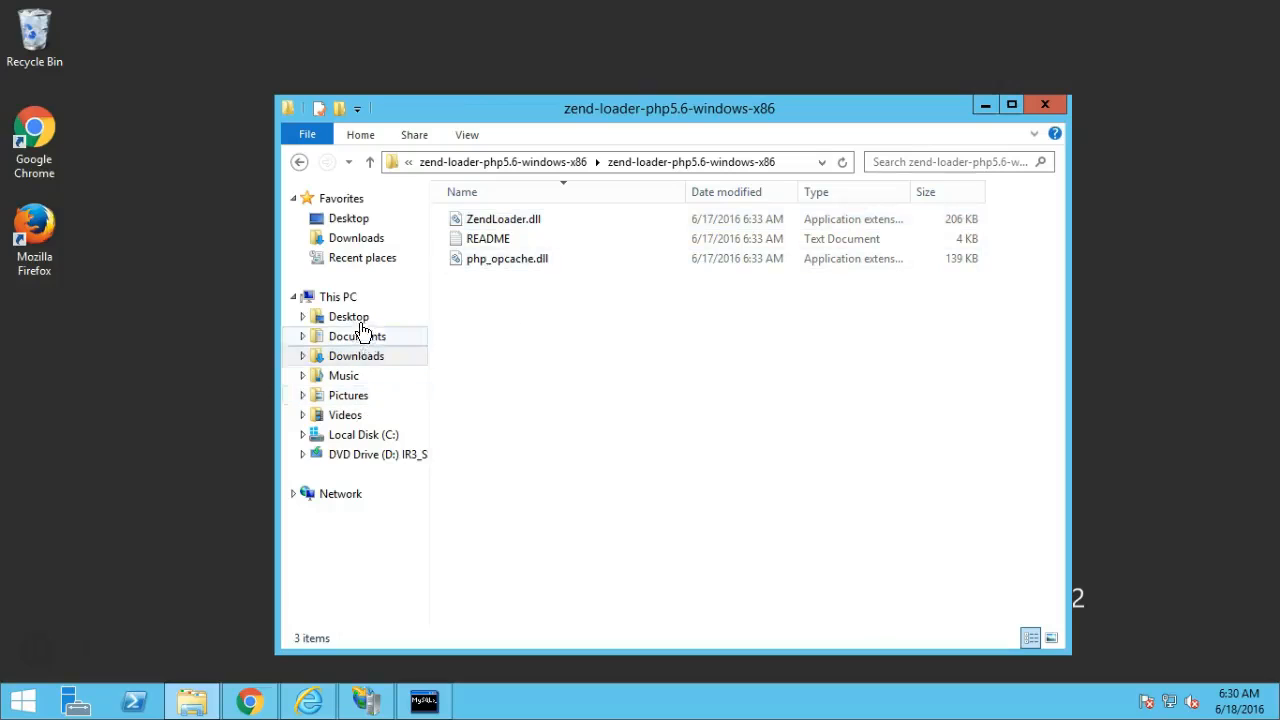
Browse to C:\Program Files (x86)\PHP\v5.6 and scroll through its 41 items.
{"action": "left_click", "coordinate": [360, 436]}
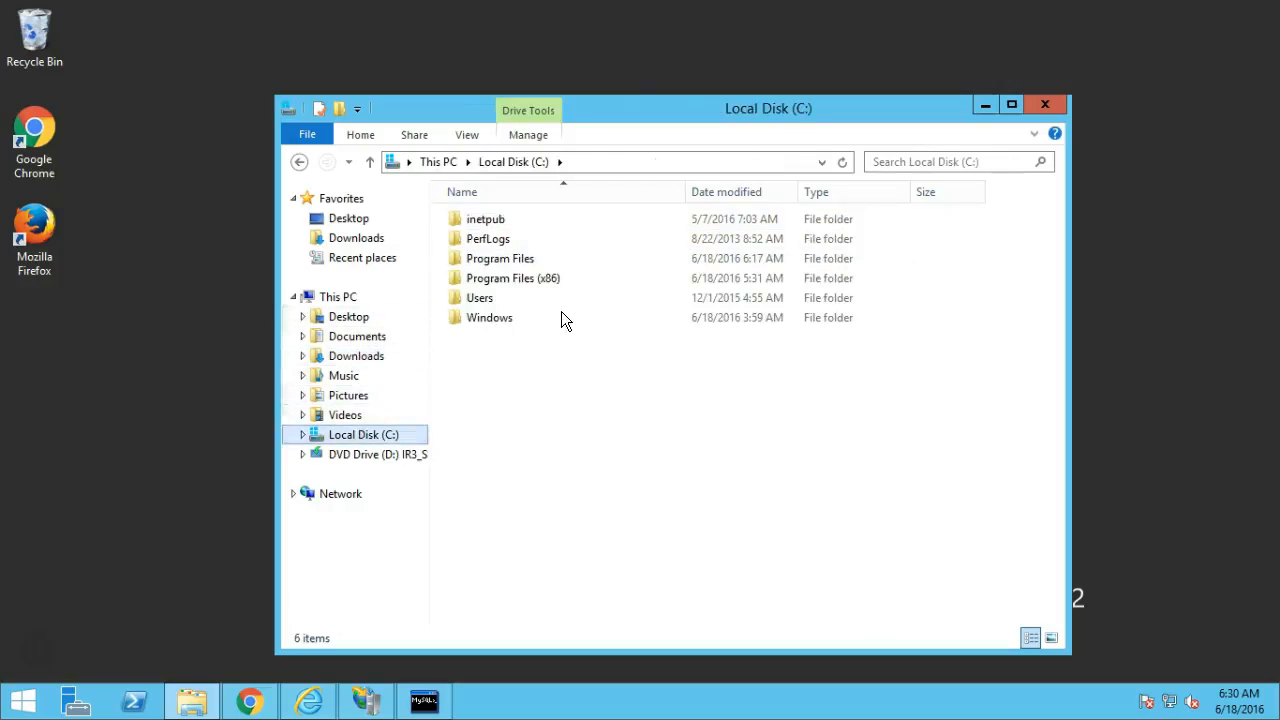
{"action": "double_click", "coordinate": [510, 262]}
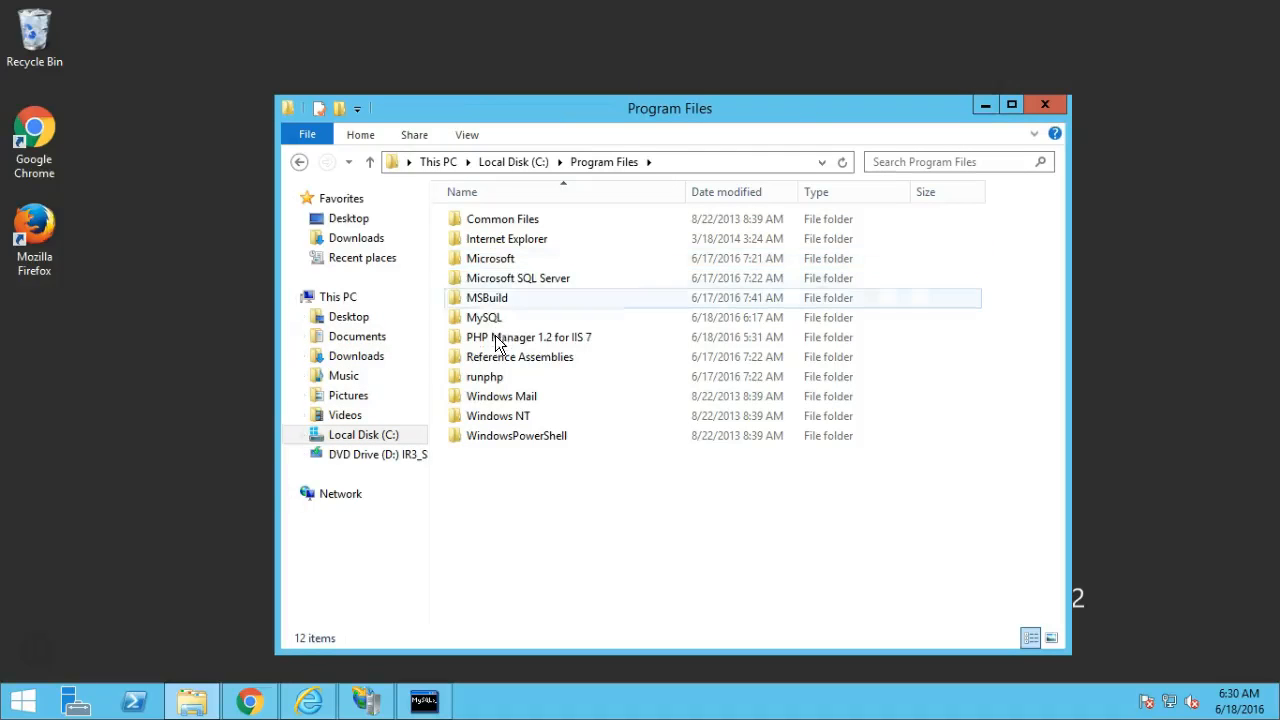
{"action": "left_click", "coordinate": [542, 160]}
{"action": "double_click", "coordinate": [512, 282]}
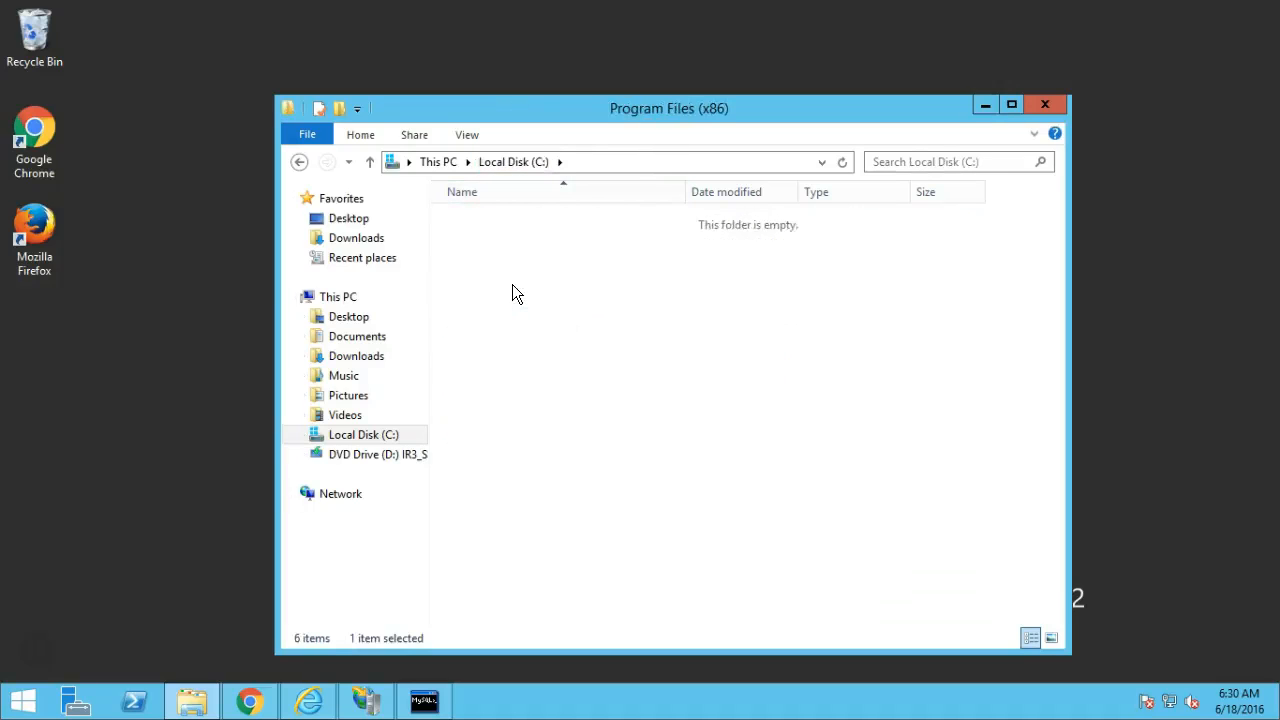
{"action": "double_click", "coordinate": [484, 377]}
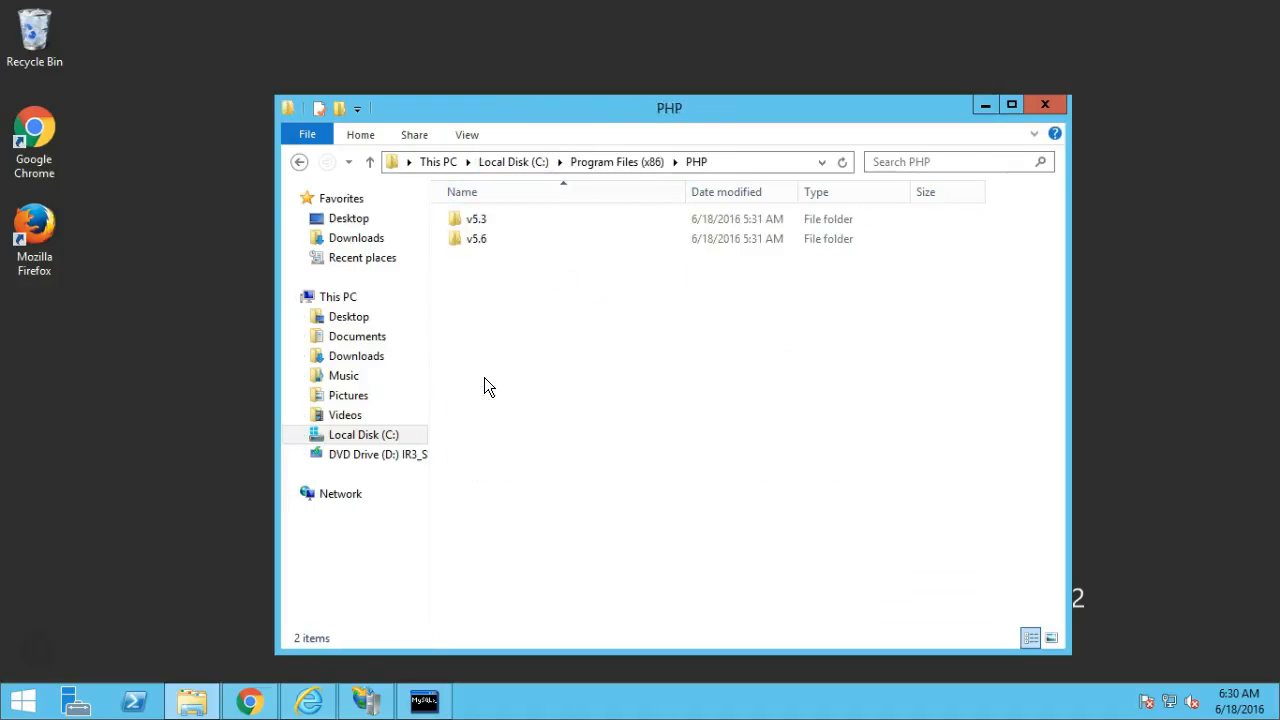
{"action": "double_click", "coordinate": [485, 242]}
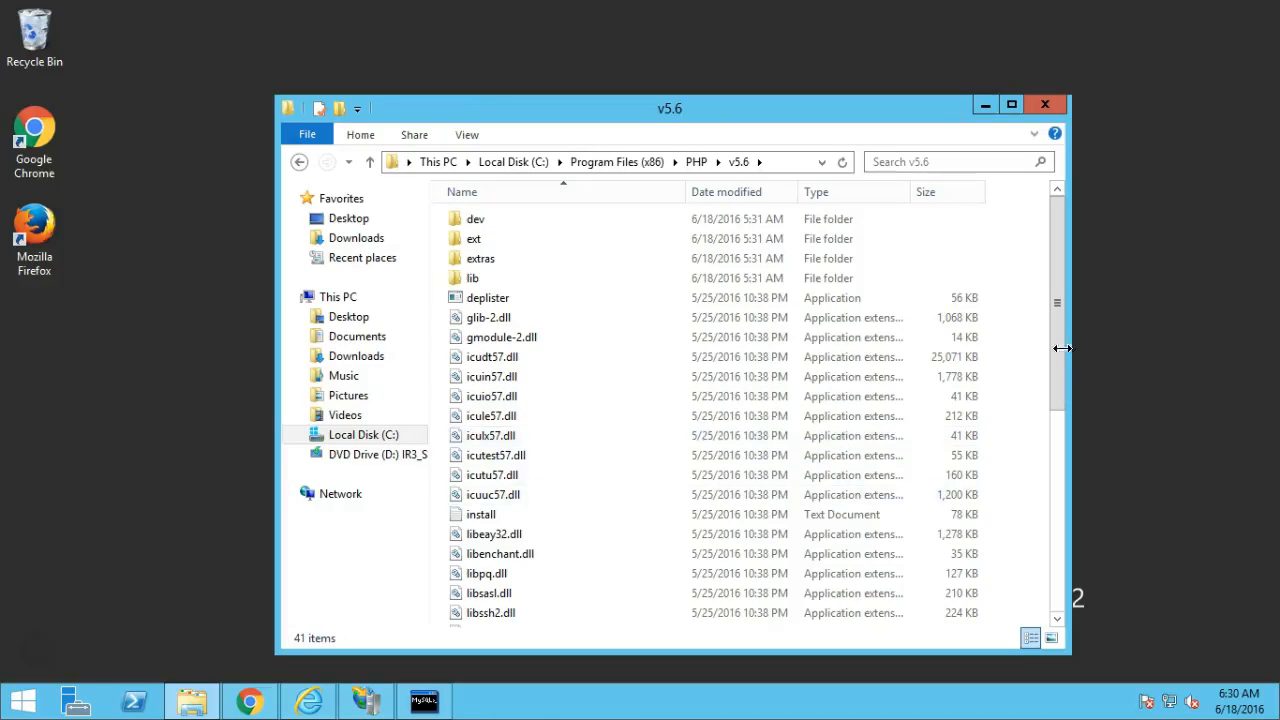
{"action": "scroll", "coordinate": [1061, 394], "scroll_direction": "down", "scroll_amount": 3}
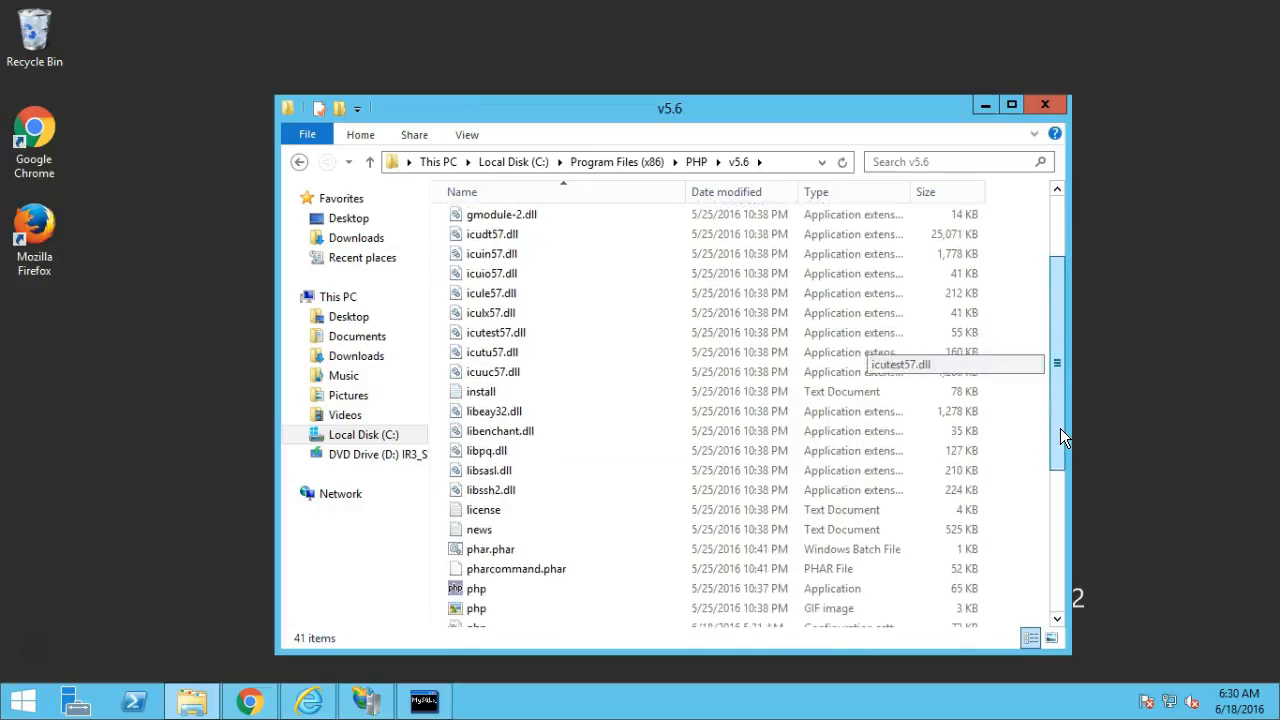
{"action": "left_click_drag", "start_coordinate": [1060, 437], "coordinate": [1060, 480]}
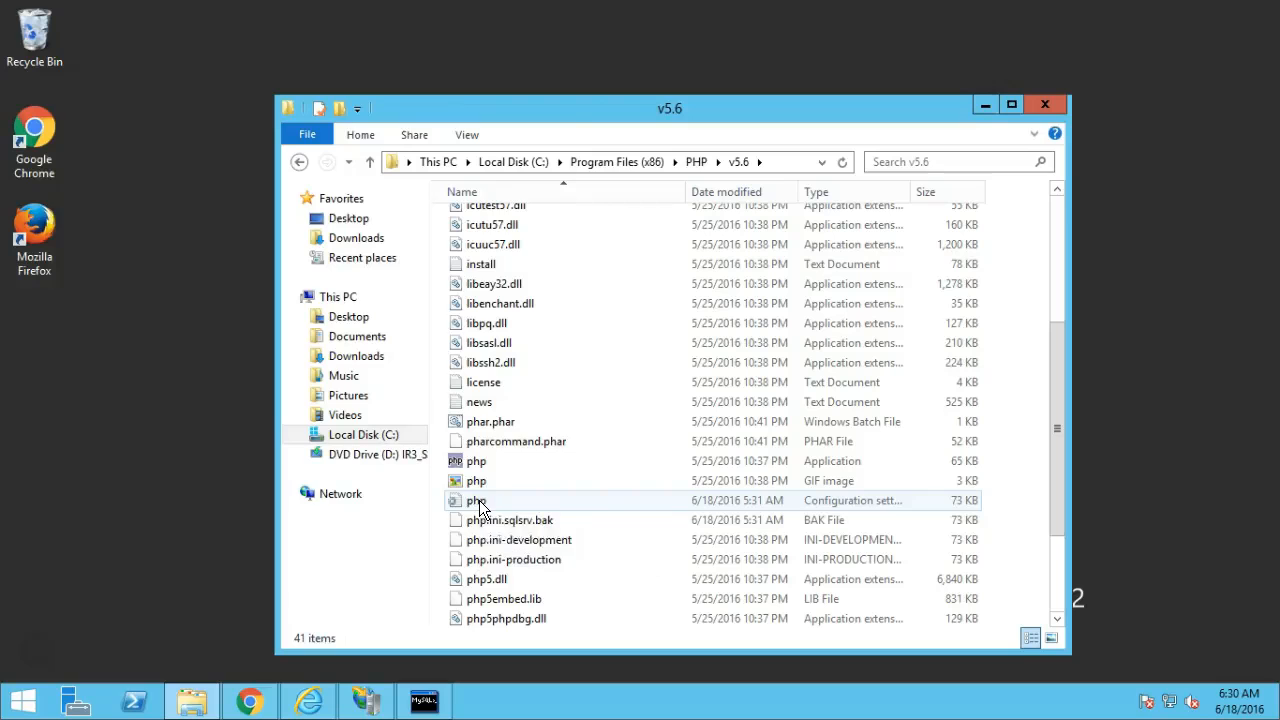
Open the php configuration file in Notepad and select the extension_dir path C:\Program Files (x86)\PHP\v5.6\ext.
{"action": "double_click", "coordinate": [479, 503]}
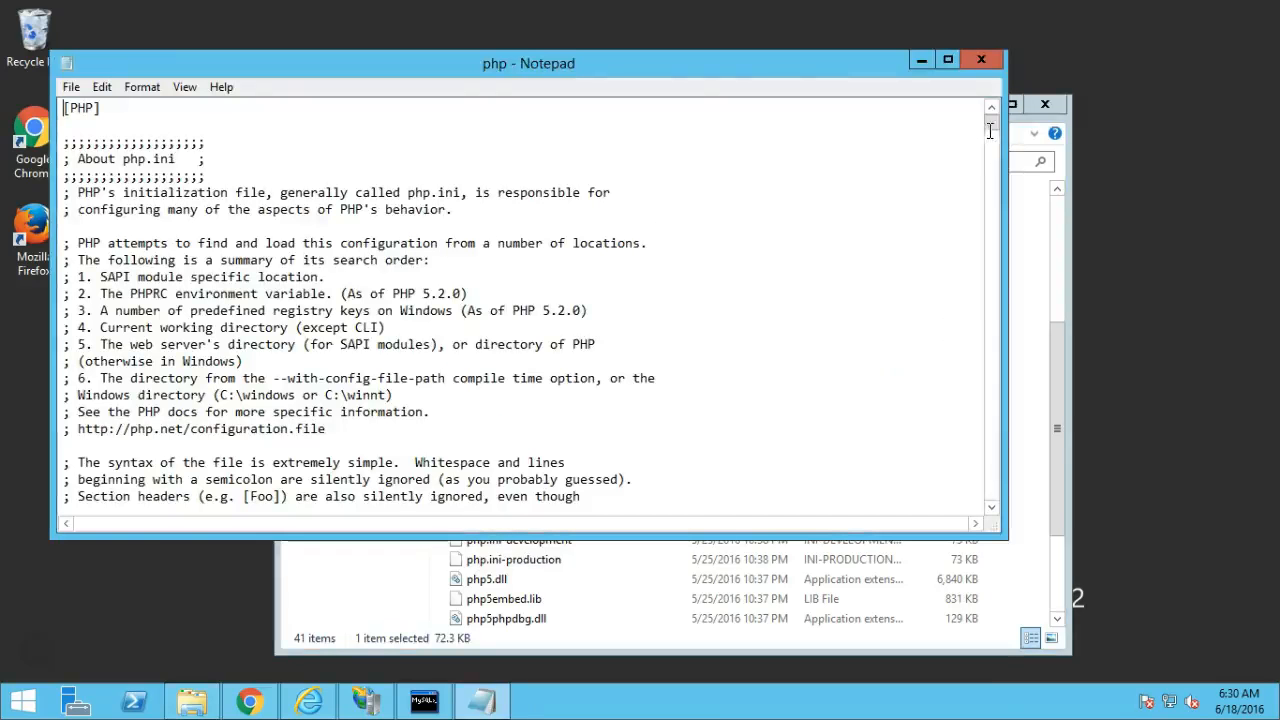
{"action": "left_click_drag", "start_coordinate": [989, 124], "coordinate": [987, 237]}
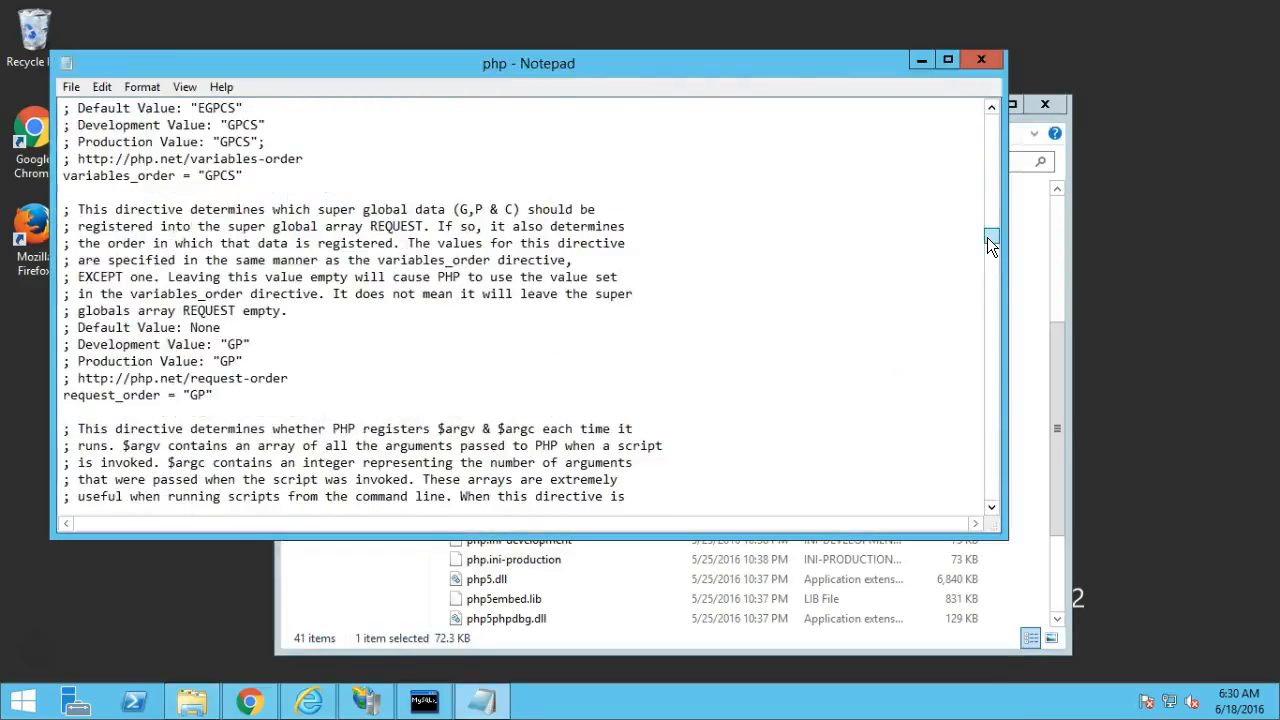
{"action": "left_click_drag", "start_coordinate": [987, 347], "coordinate": [987, 497]}
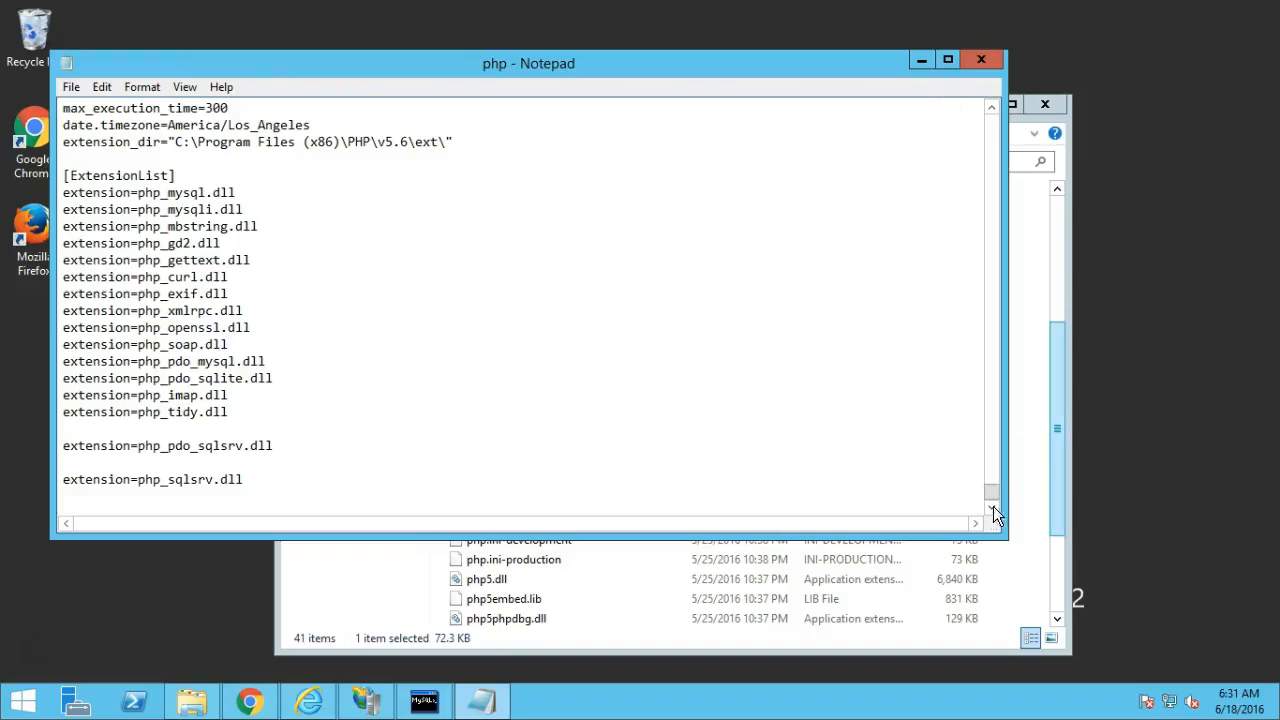
{"action": "left_click_drag", "start_coordinate": [992, 492], "coordinate": [991, 492]}
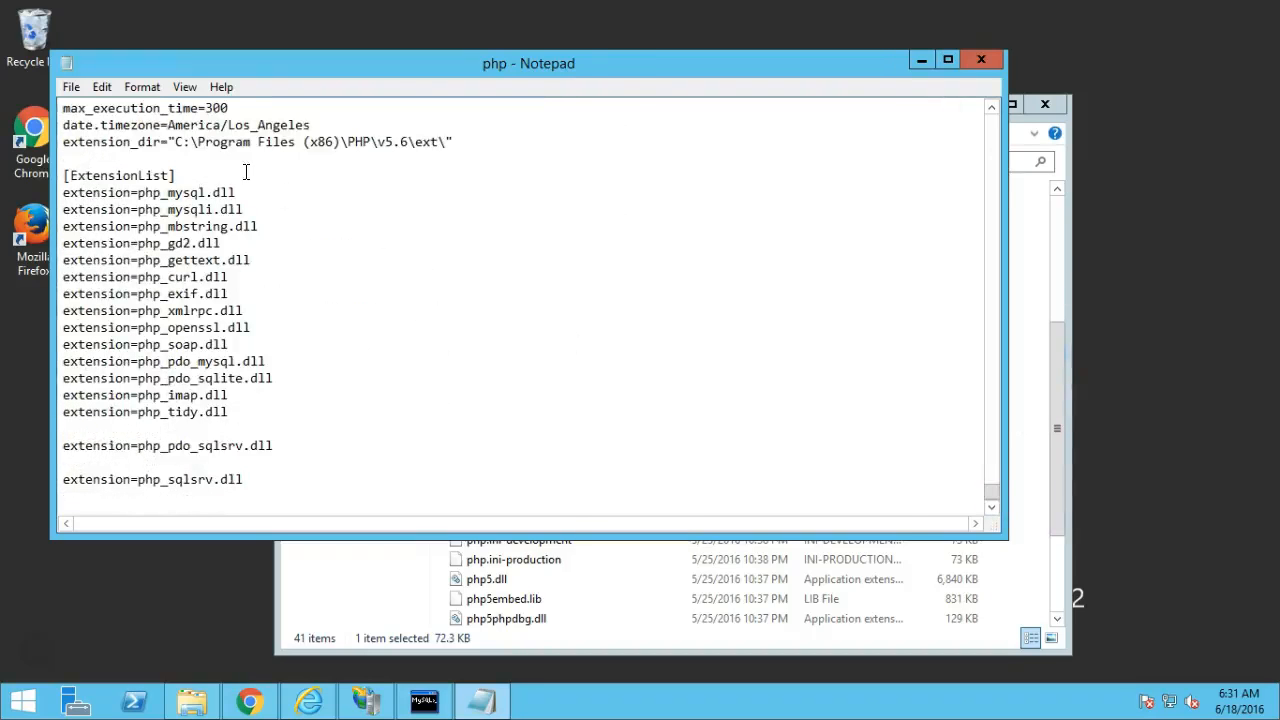
{"action": "left_click_drag", "start_coordinate": [174, 146], "coordinate": [446, 139]}
{"action": "key", "text": "ctrl+c"}
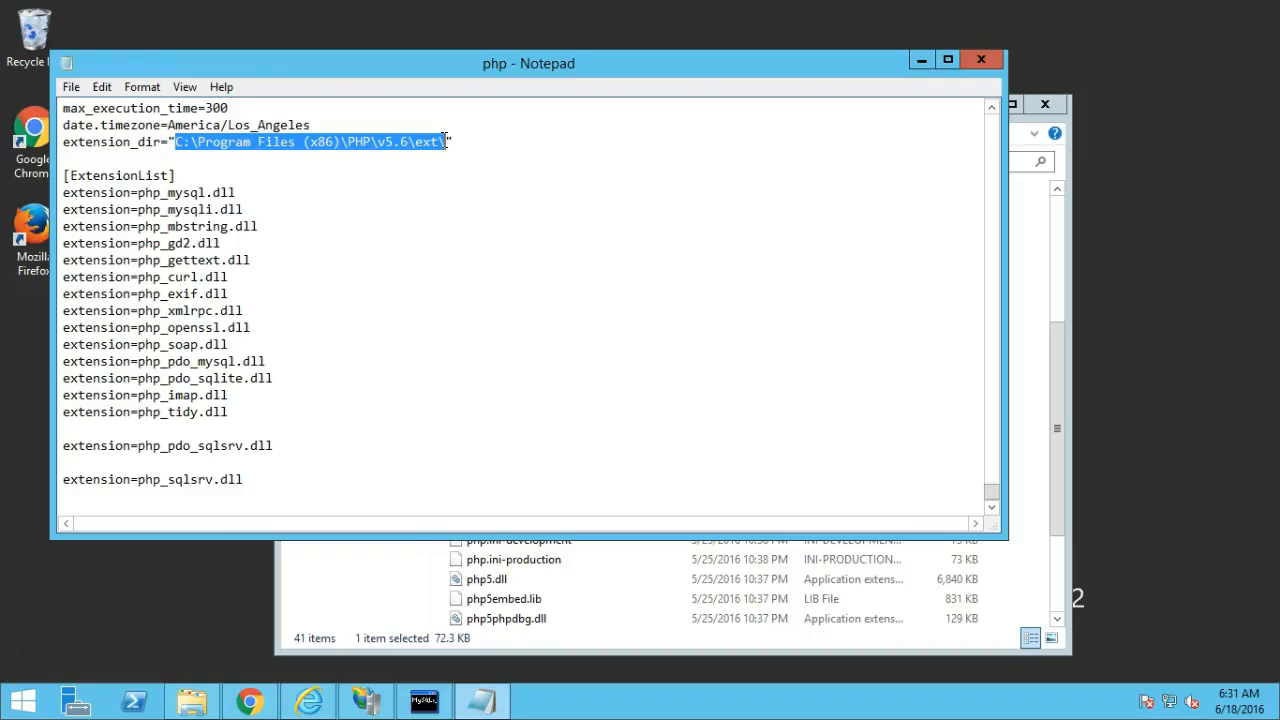
Go to the PHP v5.6 ext folder by pasting its path into File Explorer's address bar.
{"action": "left_click", "coordinate": [193, 703]}
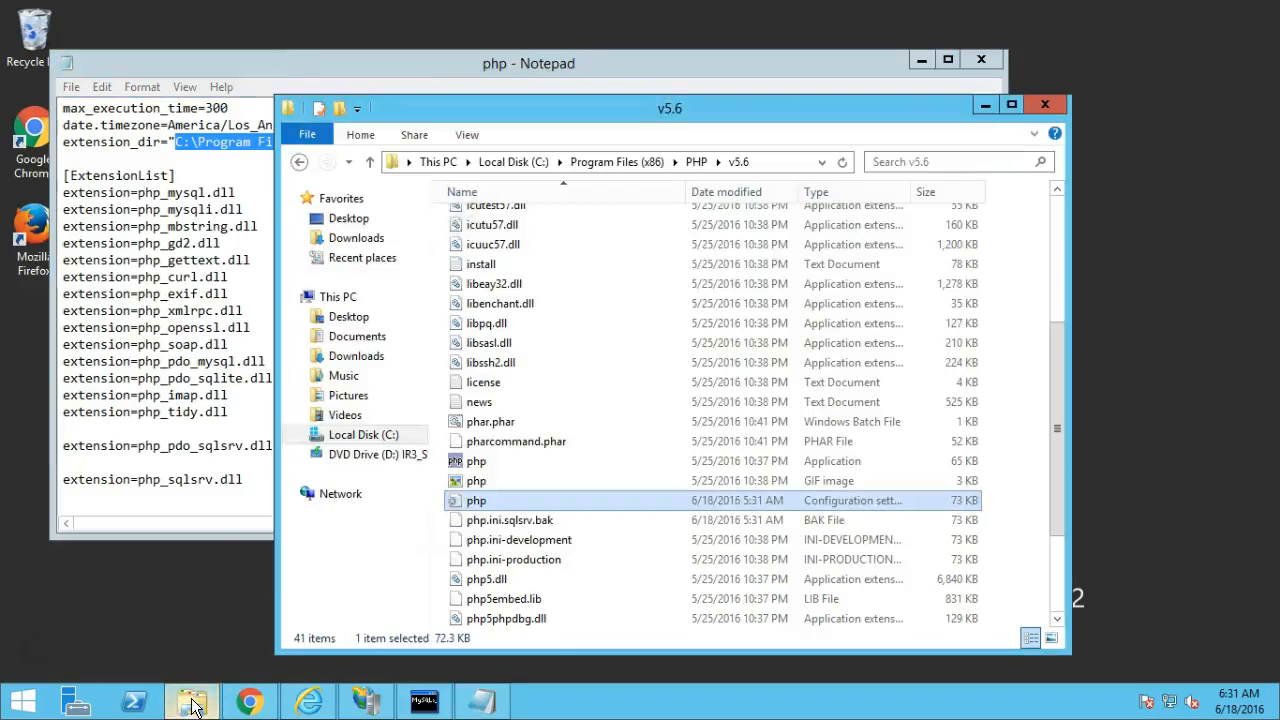
{"action": "left_click", "coordinate": [780, 163]}
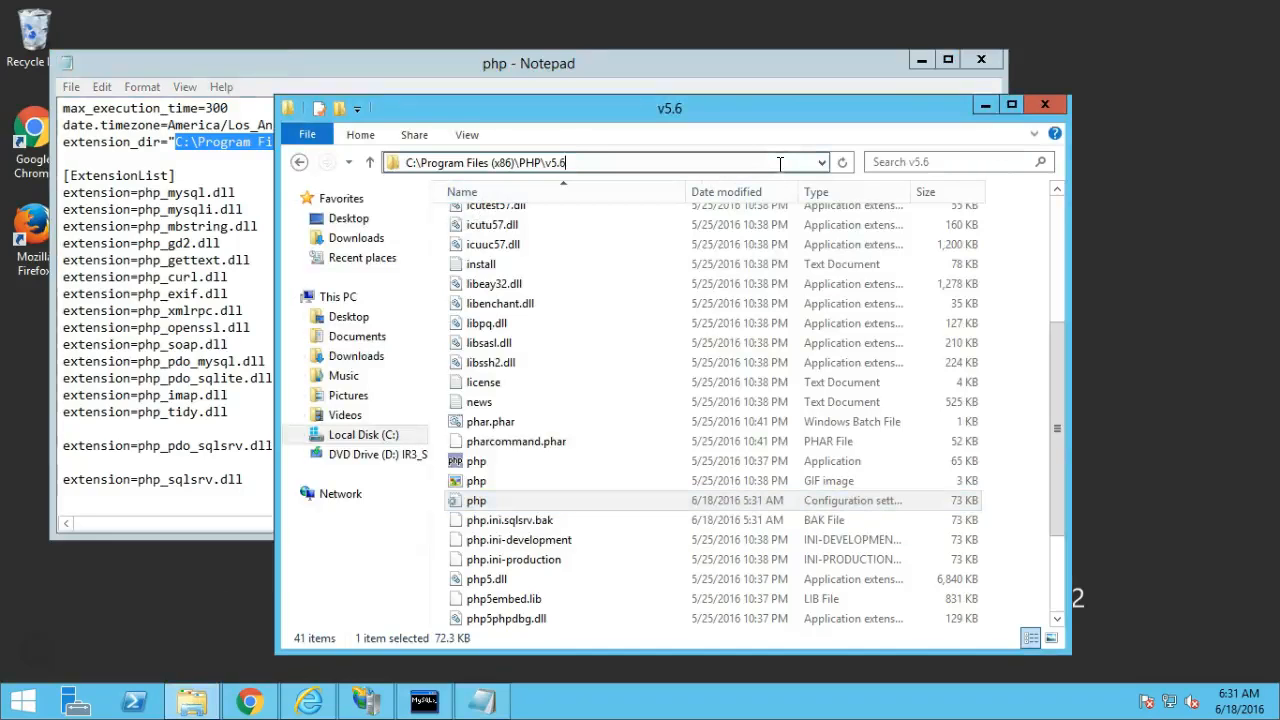
{"action": "key", "text": "ctrl+v"}
{"action": "key", "text": "ctrl+a"}
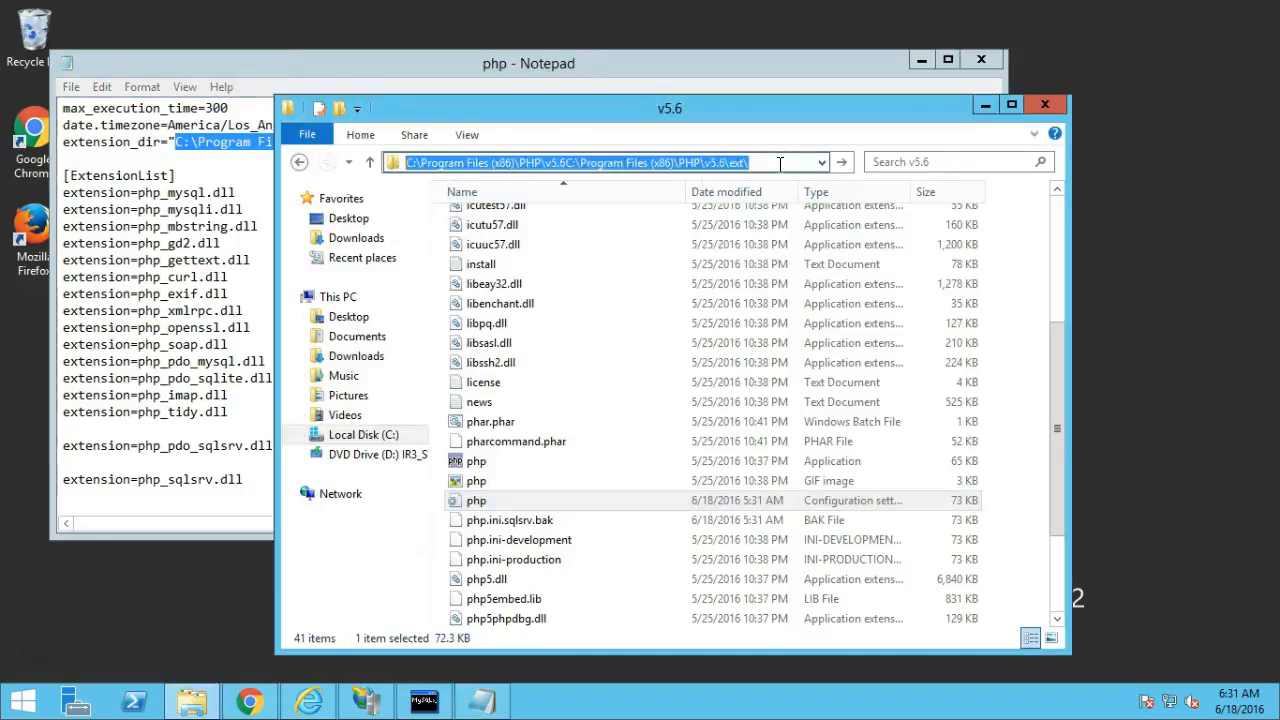
{"action": "key", "text": "ctrl+v"}
{"action": "key", "text": "Return"}
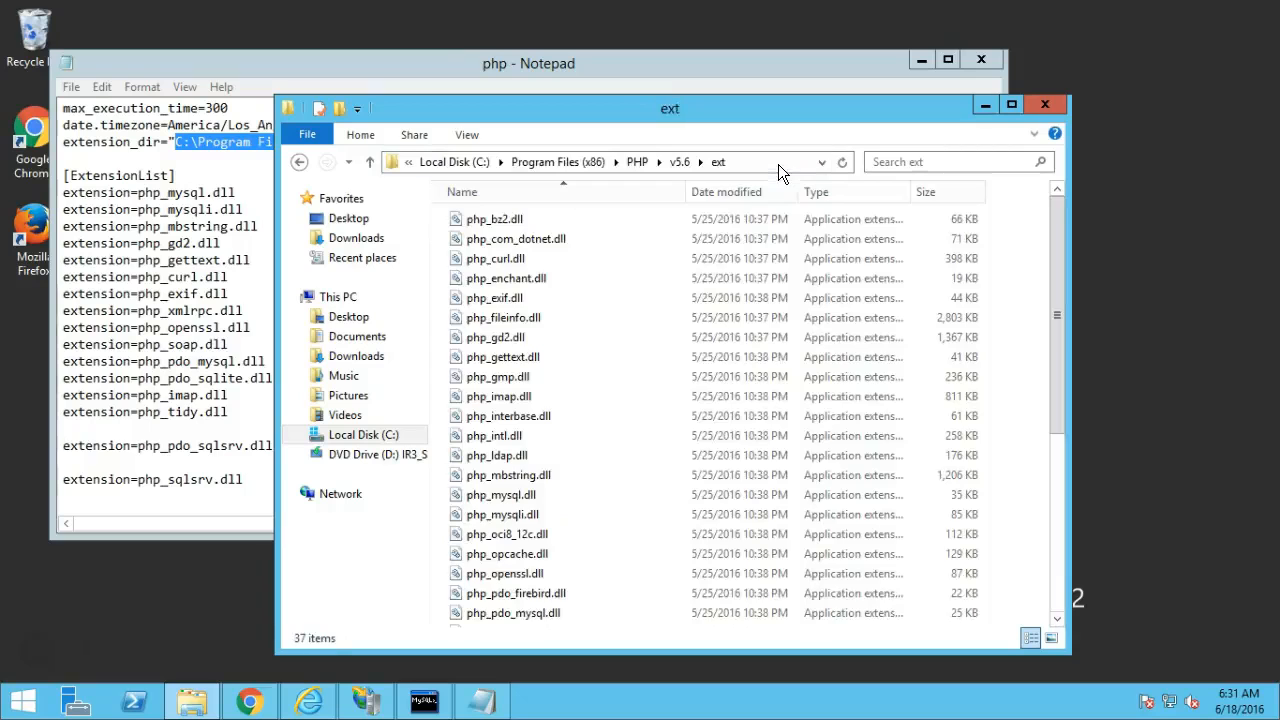
{"action": "left_click", "coordinate": [194, 704]}
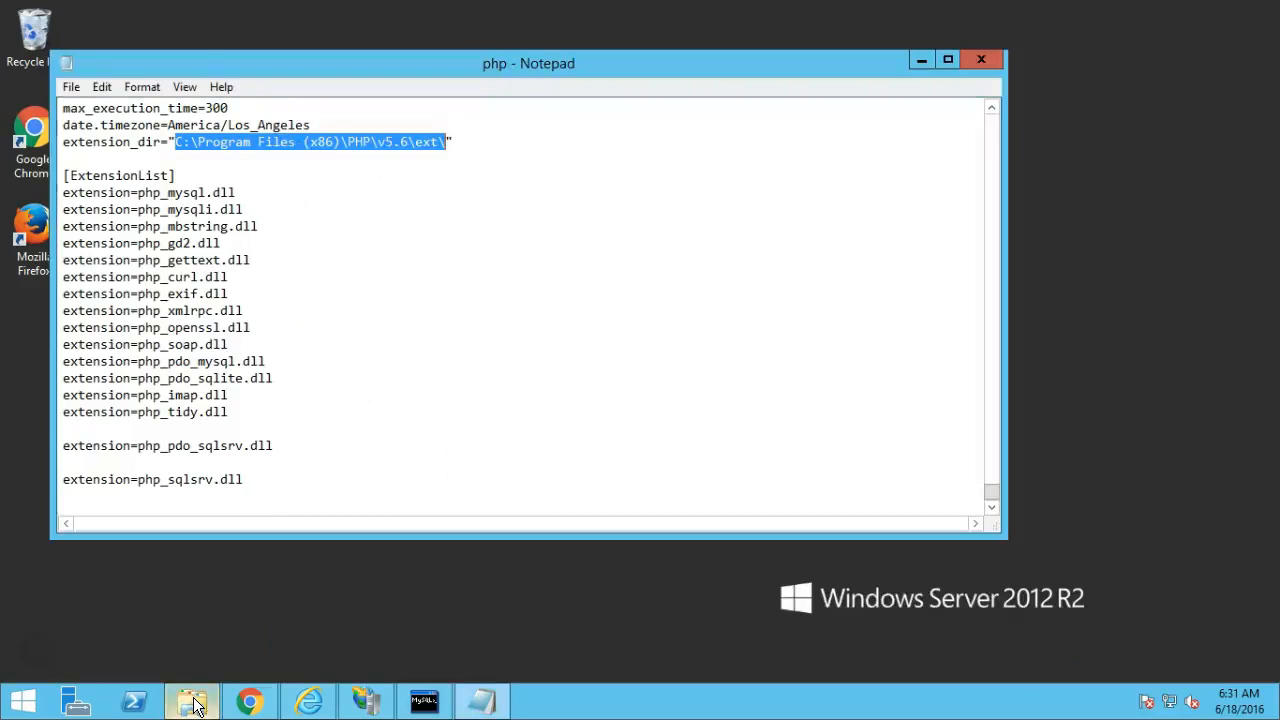
{"action": "left_click", "coordinate": [196, 705]}
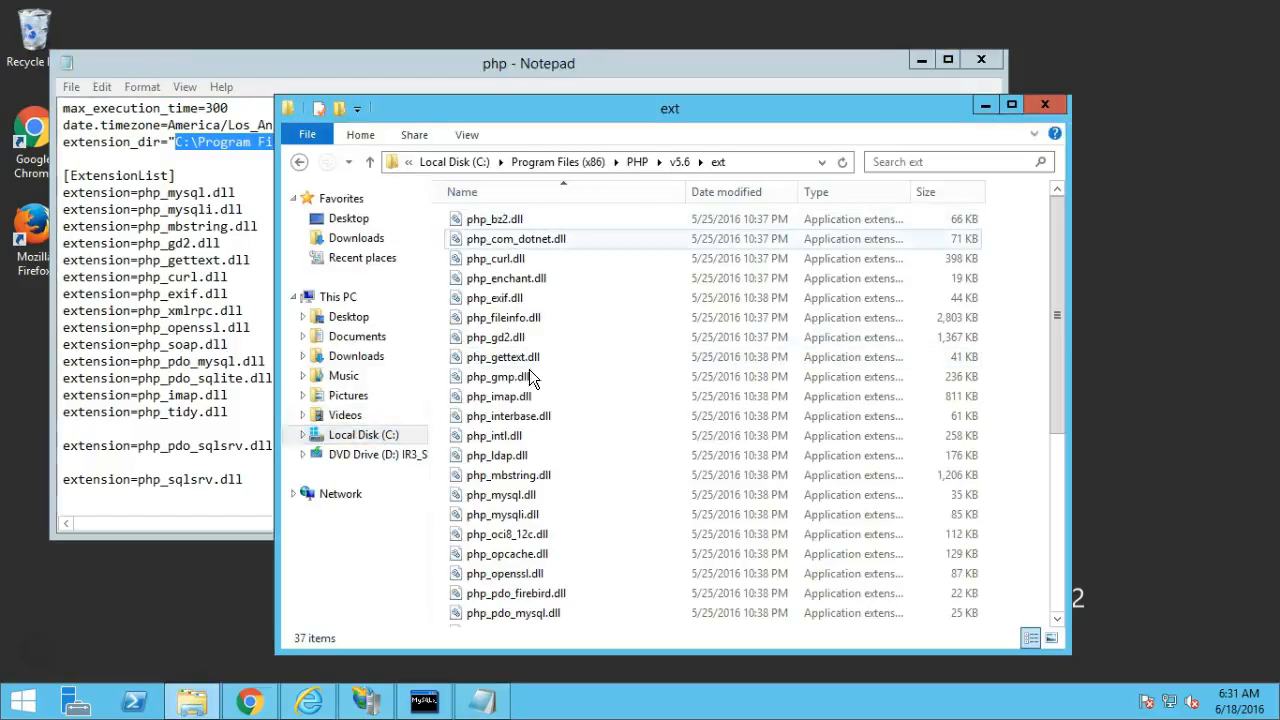
Copy ZendLoader.dll from Downloads\zend-loader-php5.6-windows-x86 and paste it into the ext folder.
{"action": "left_click", "coordinate": [356, 357]}
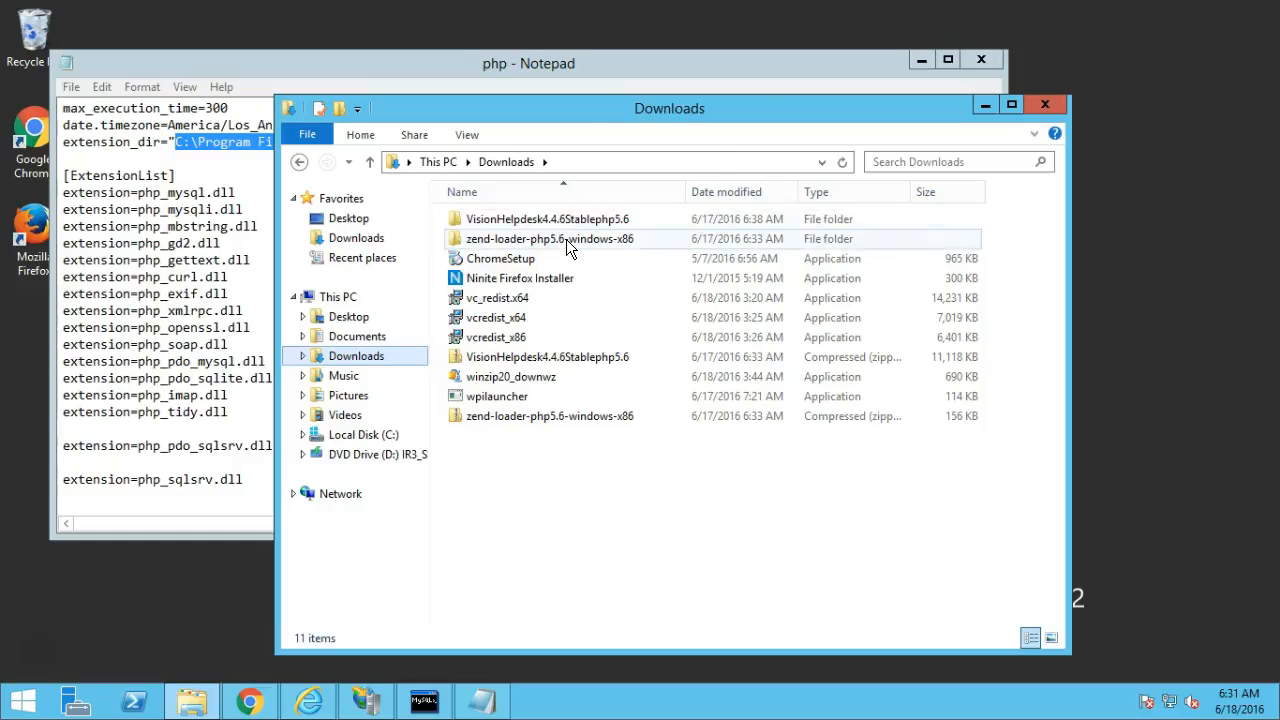
{"action": "double_click", "coordinate": [566, 240]}
{"action": "double_click", "coordinate": [558, 227]}
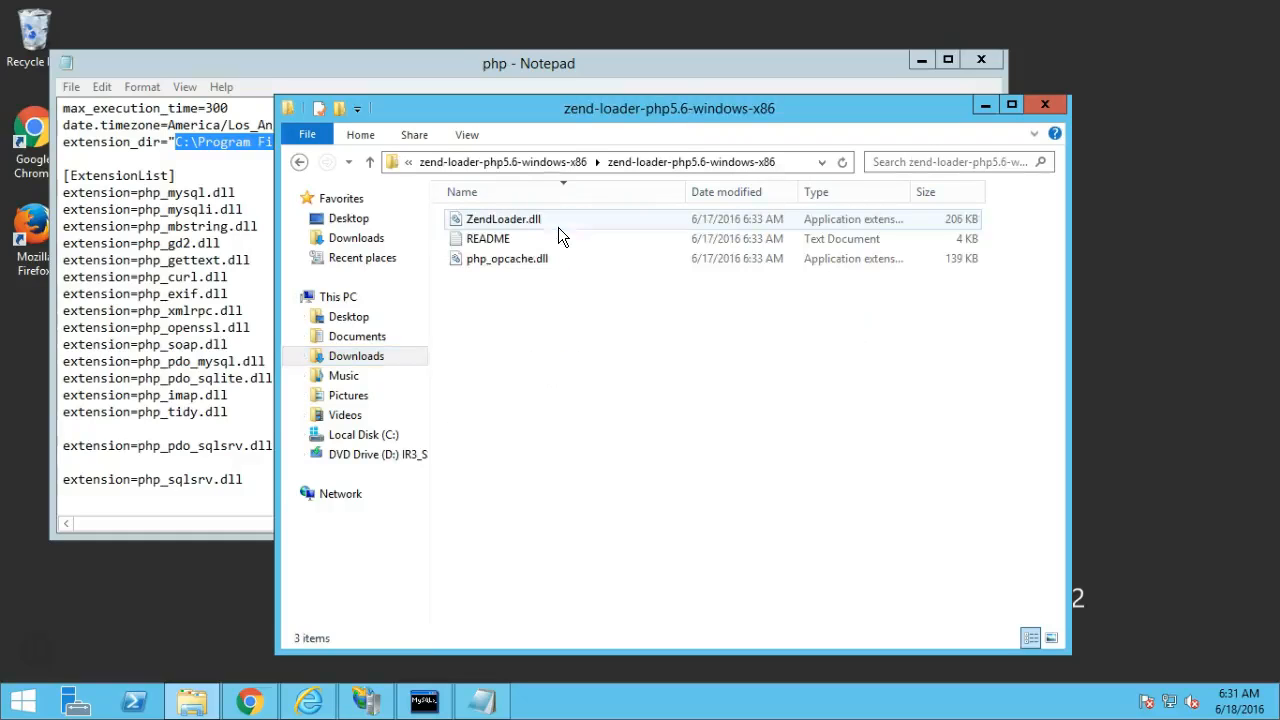
{"action": "left_click", "coordinate": [521, 219]}
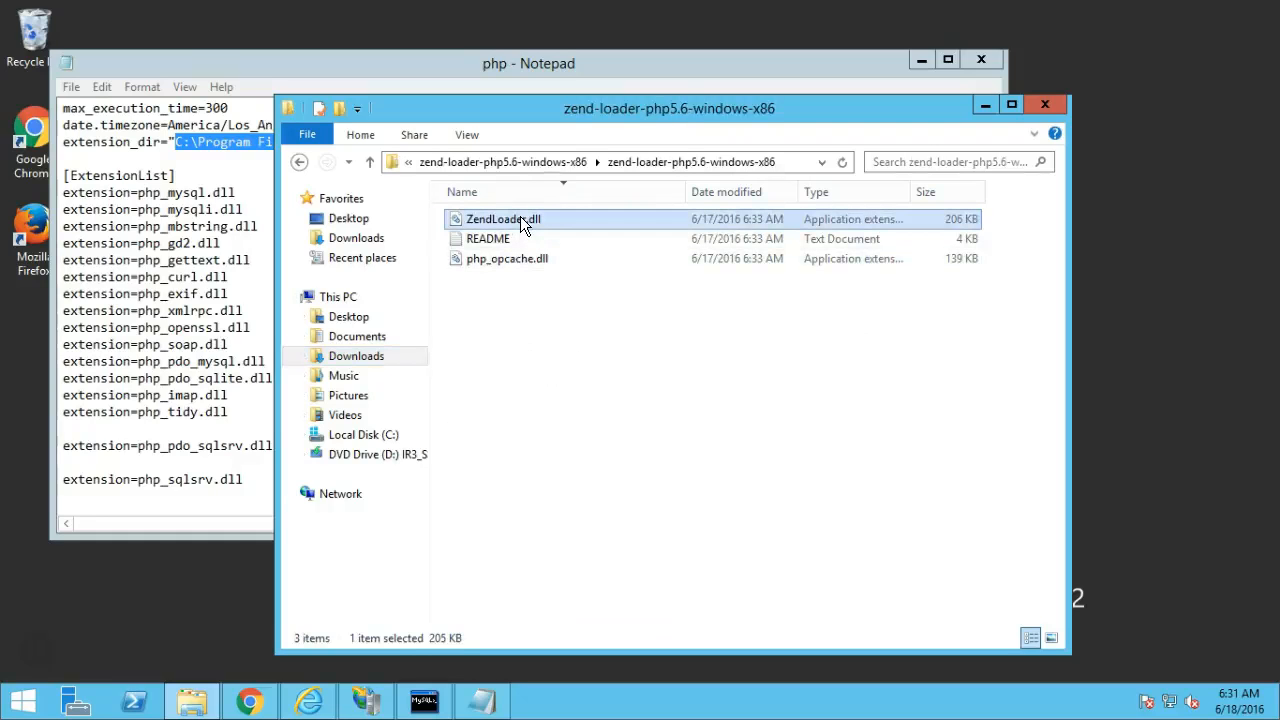
{"action": "right_click", "coordinate": [521, 219]}
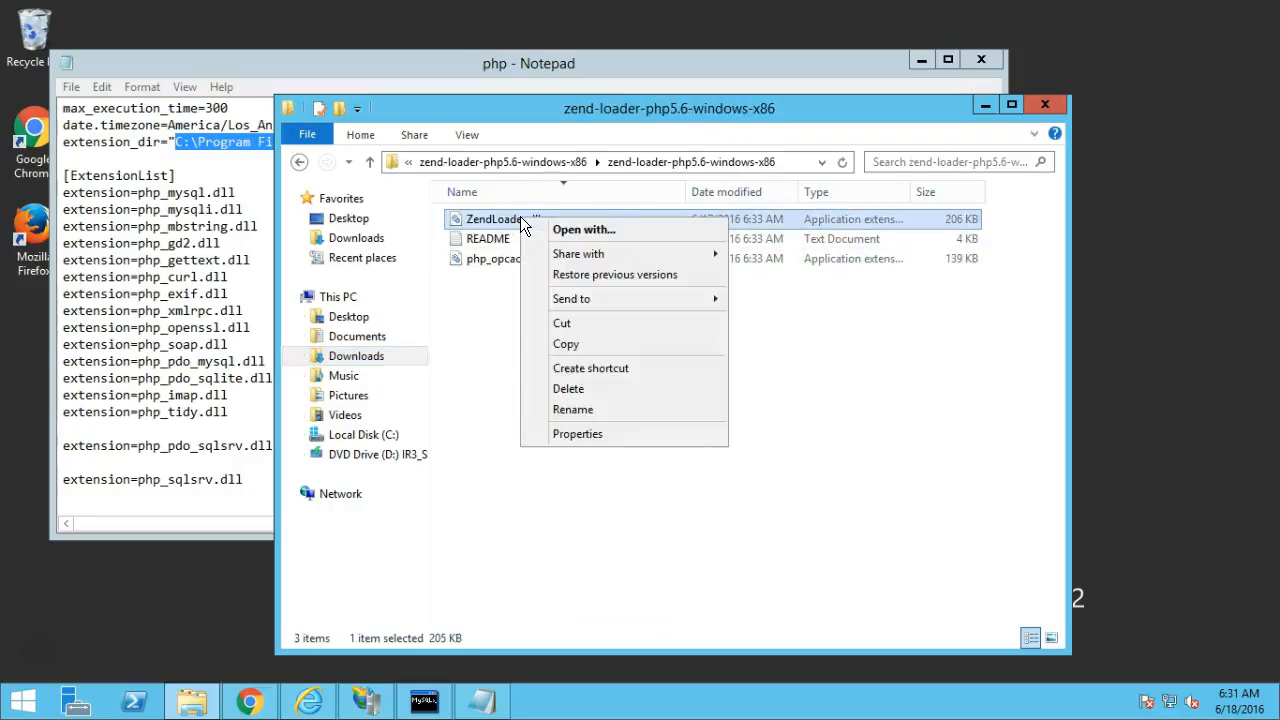
{"action": "left_click", "coordinate": [582, 343]}
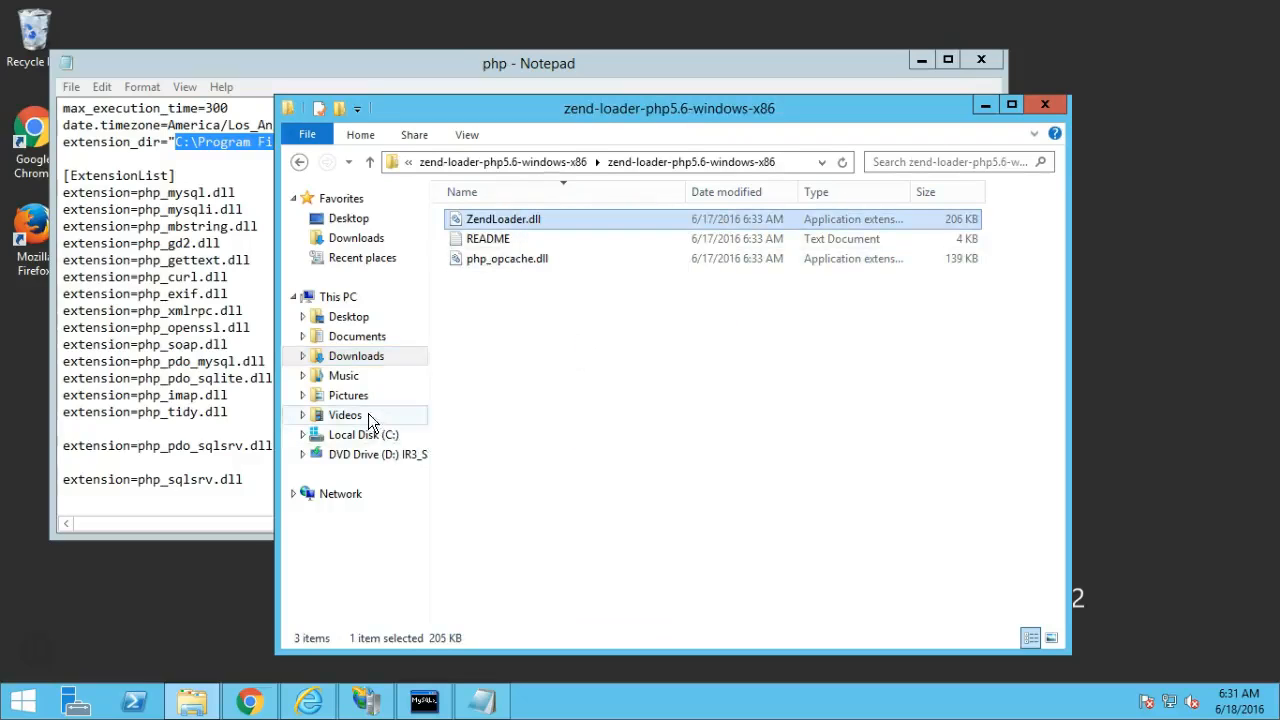
{"action": "left_click", "coordinate": [302, 163]}
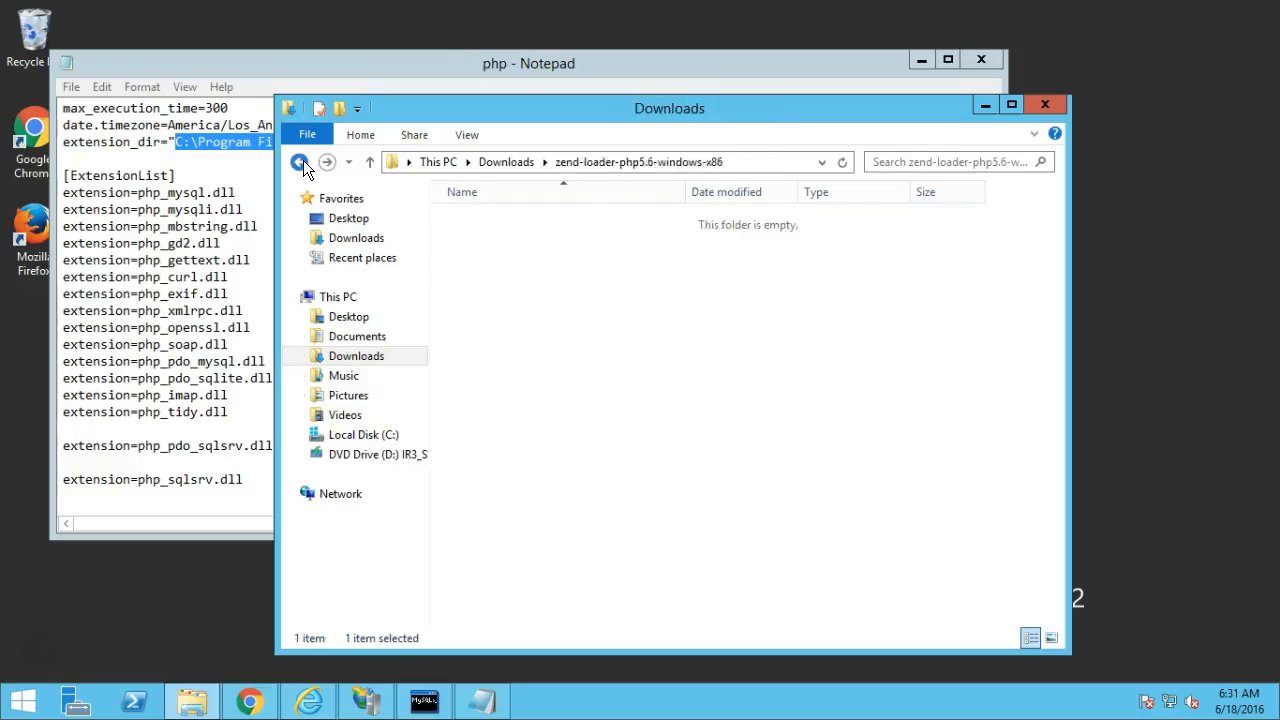
{"action": "left_click", "coordinate": [302, 162]}
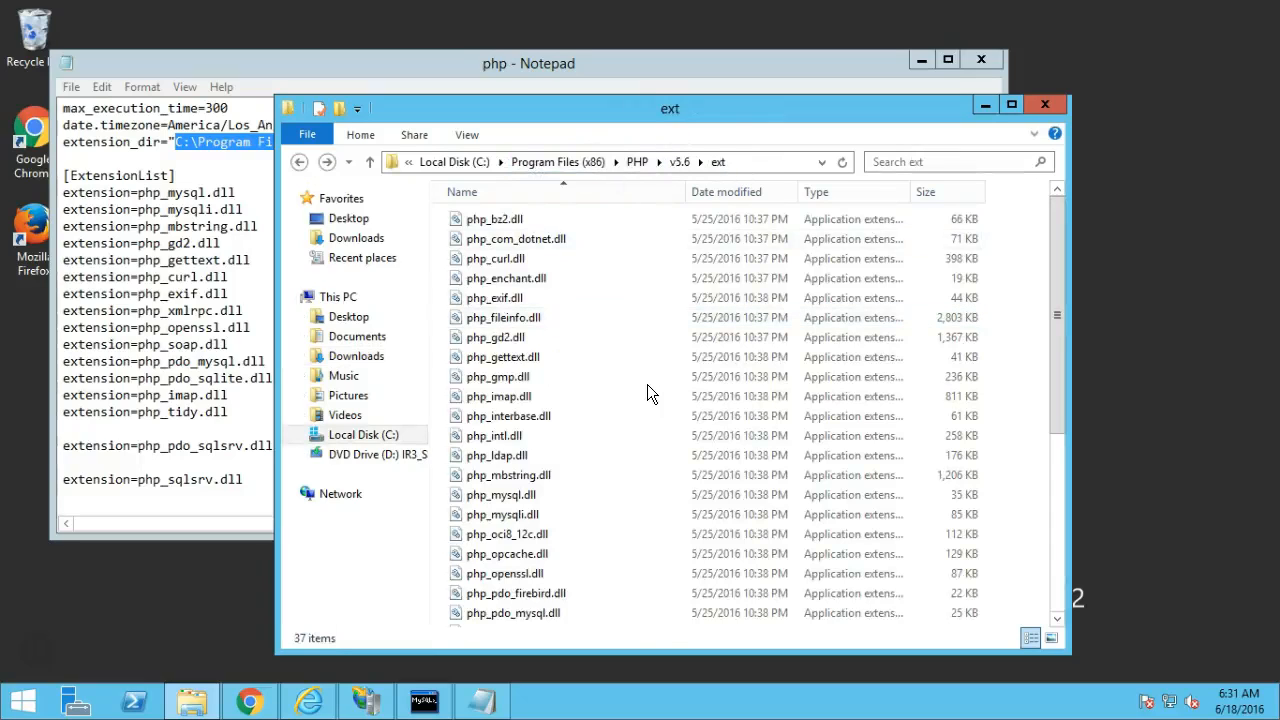
{"action": "key", "text": "ctrl+v"}
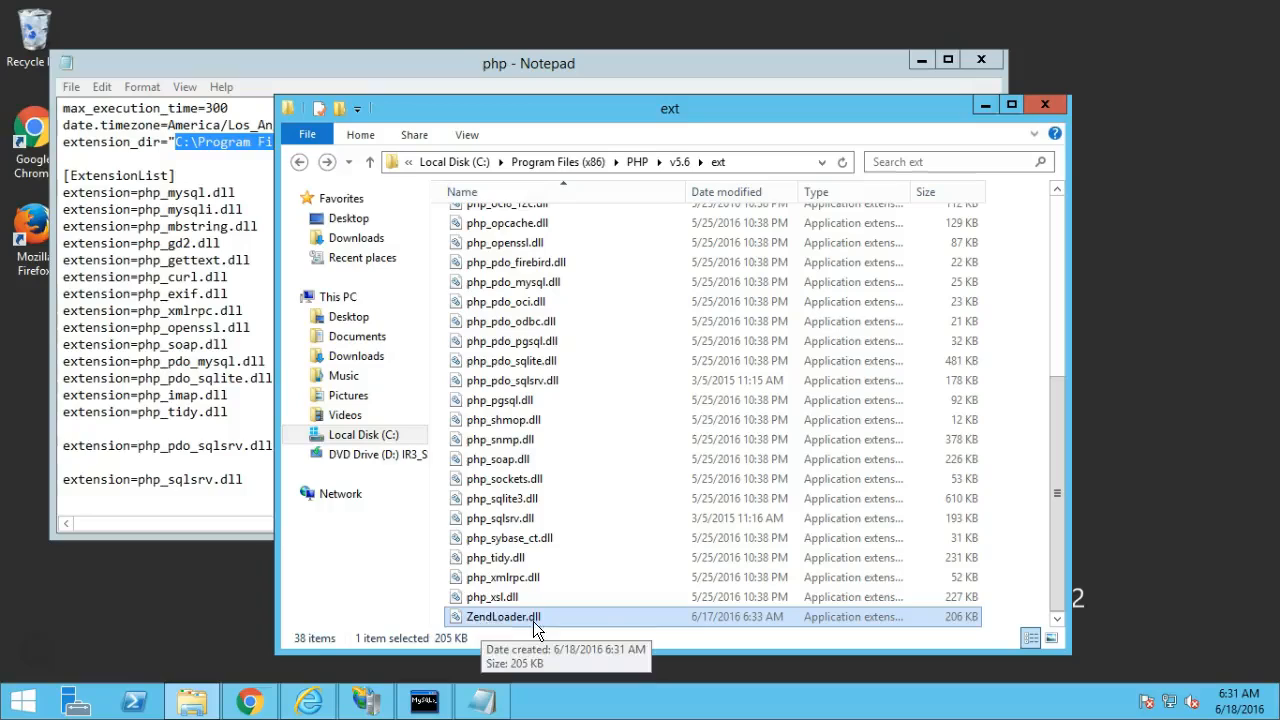
{"action": "left_click", "coordinate": [984, 106]}
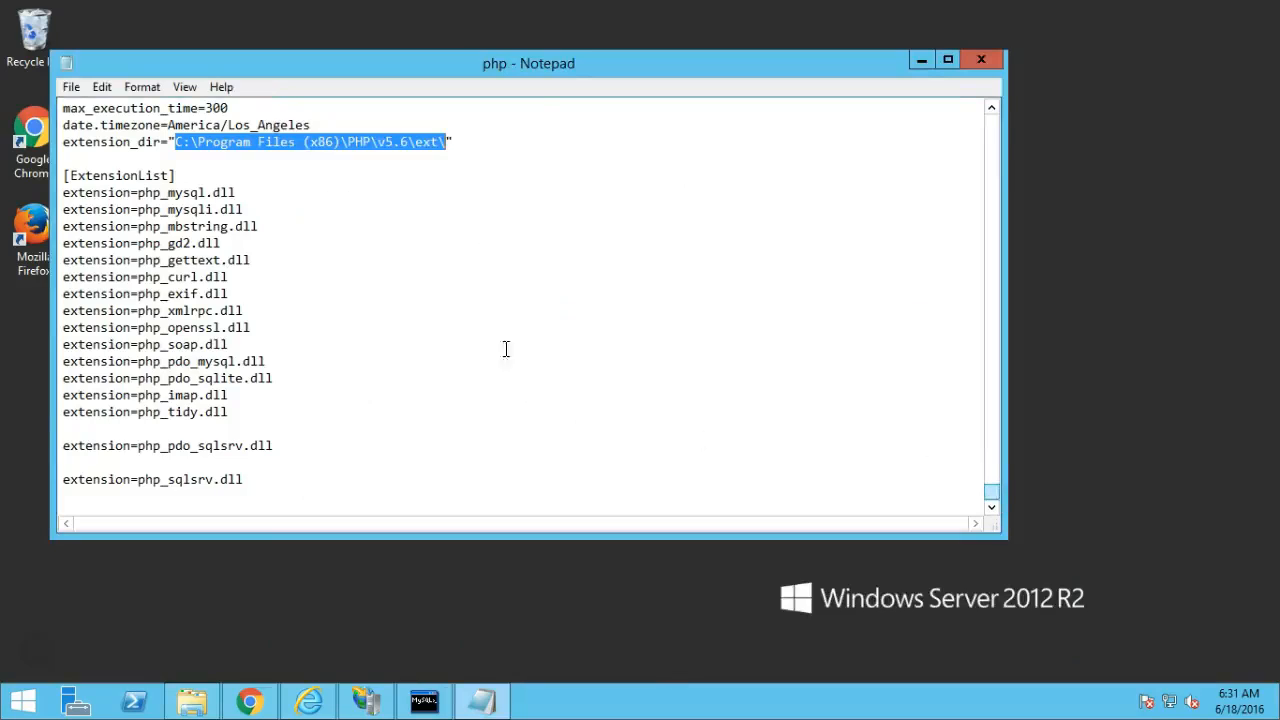
Append zend_extension="C:\Program Files (x86)\PHP\v5.6\ext\ZendLoader.dll" as the file's last line.
{"action": "left_click", "coordinate": [189, 499]}
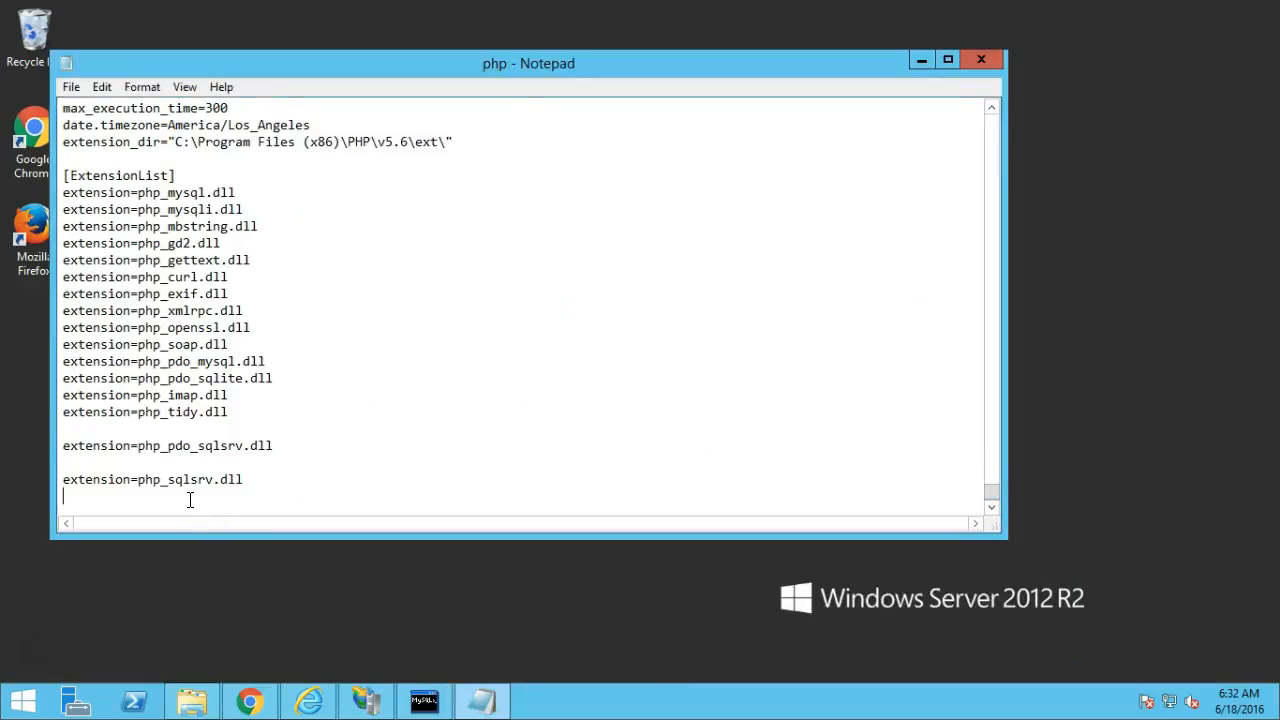
{"action": "type", "text": "zend_extension"}
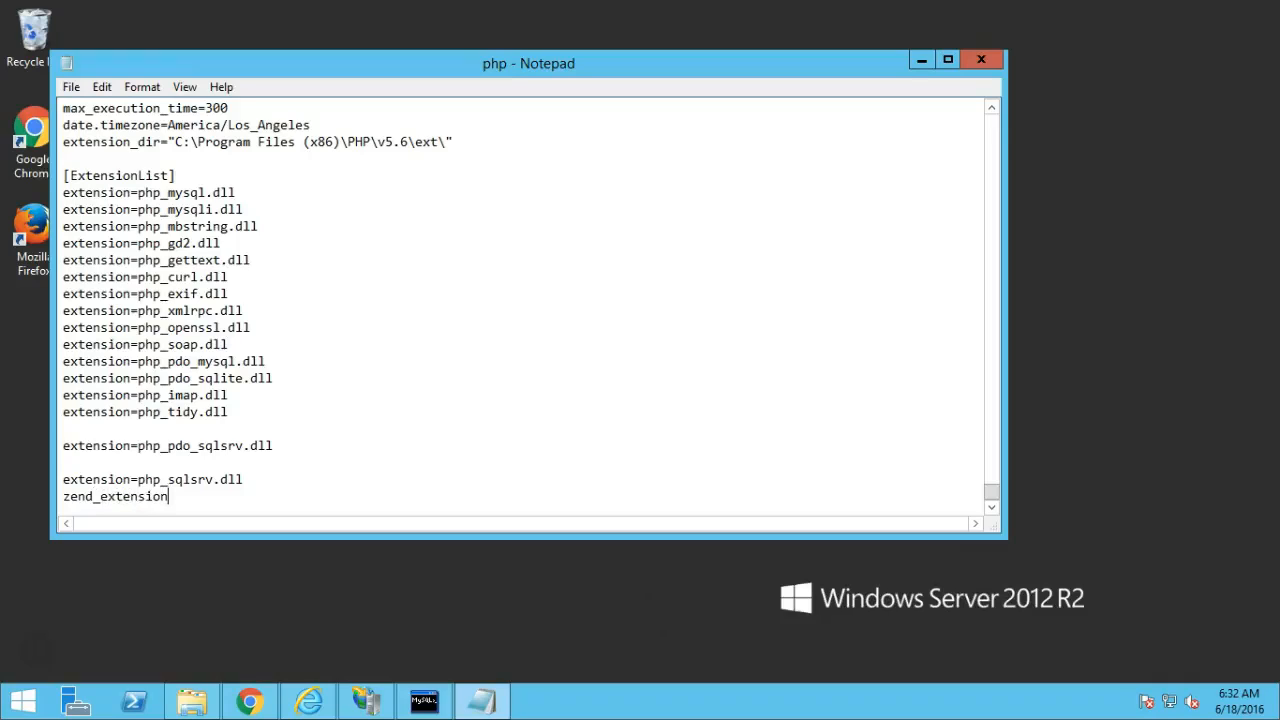
{"action": "type", "text": "=\"\""}
{"action": "key", "text": "ctrl+v"}
{"action": "type", "text": "ZendLoader.dll"}
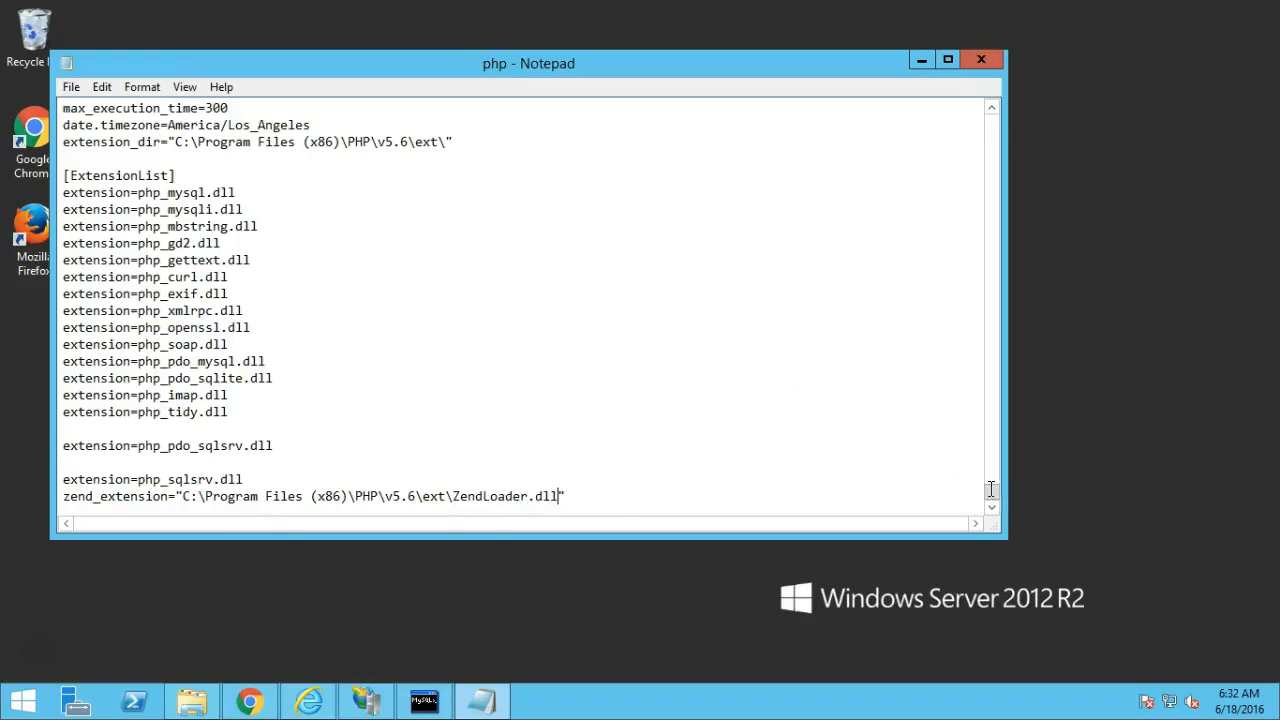
{"action": "left_click_drag", "start_coordinate": [993, 495], "coordinate": [991, 469]}
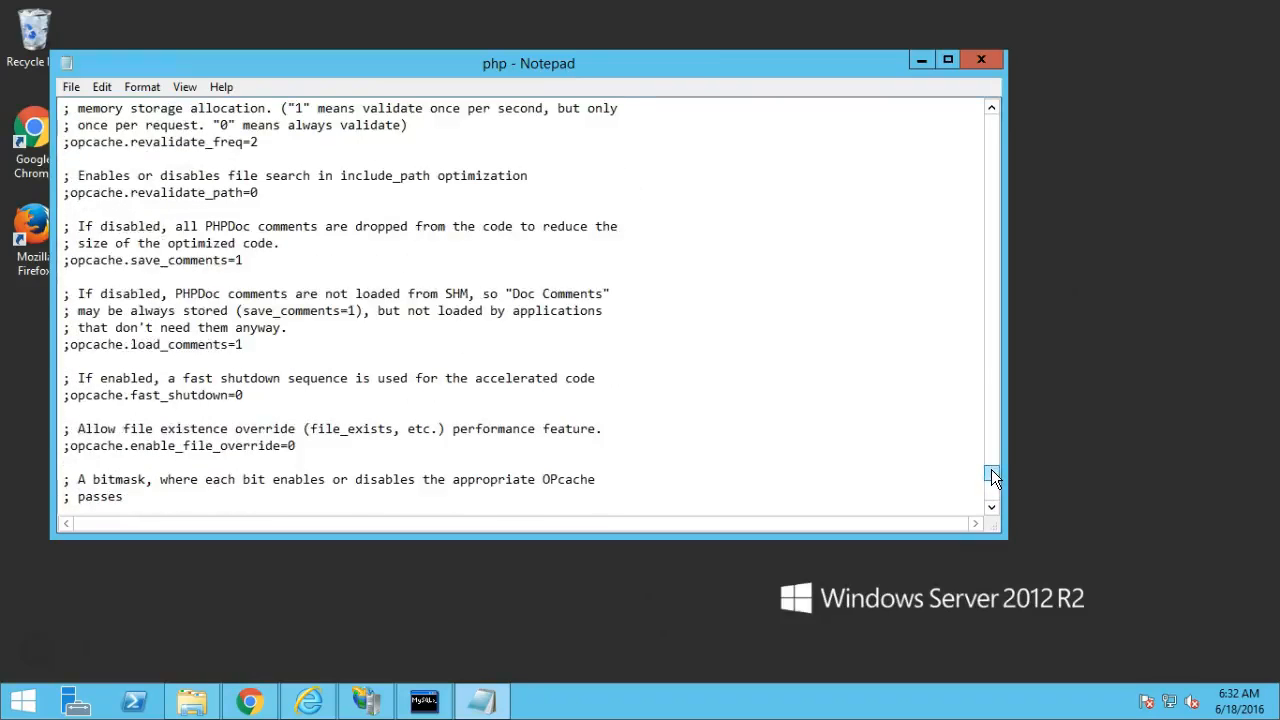
Find short_open_tag in the php configuration file and change its value from Off to On.
{"action": "key", "text": "ctrl+f"}
{"action": "type", "text": "short"}
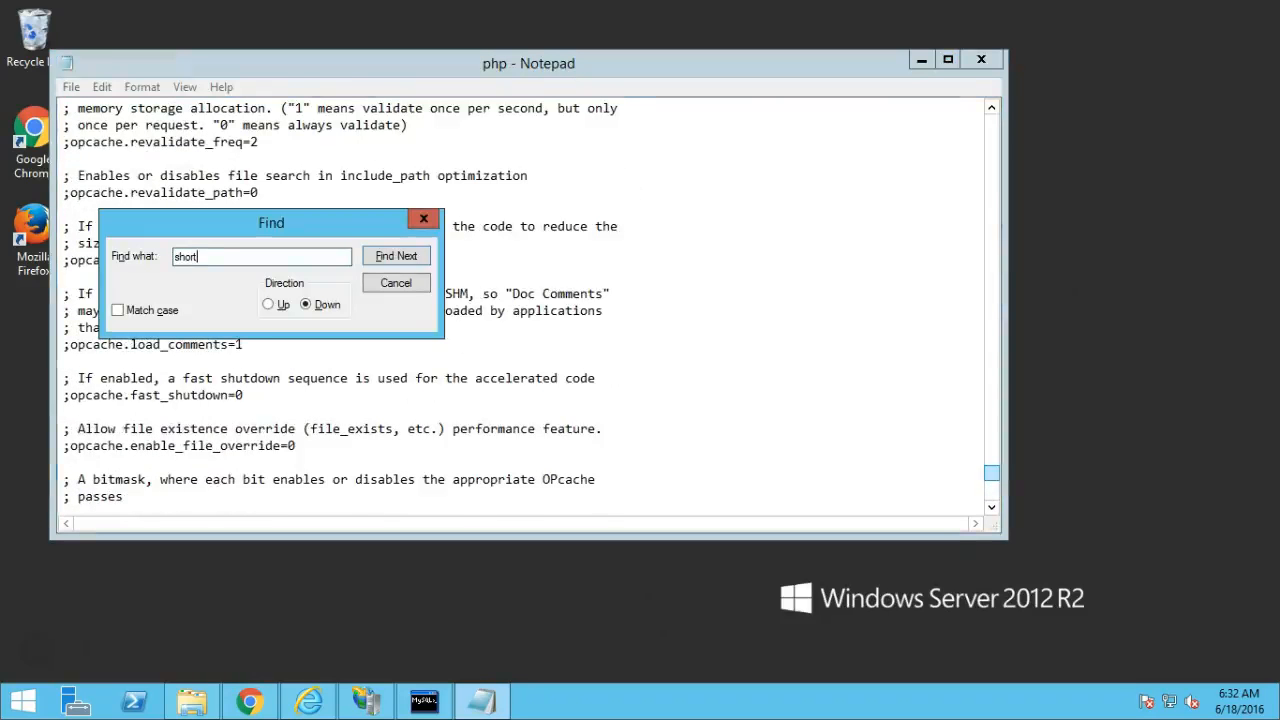
{"action": "type", "text": "_open"}
{"action": "key", "text": "Return"}
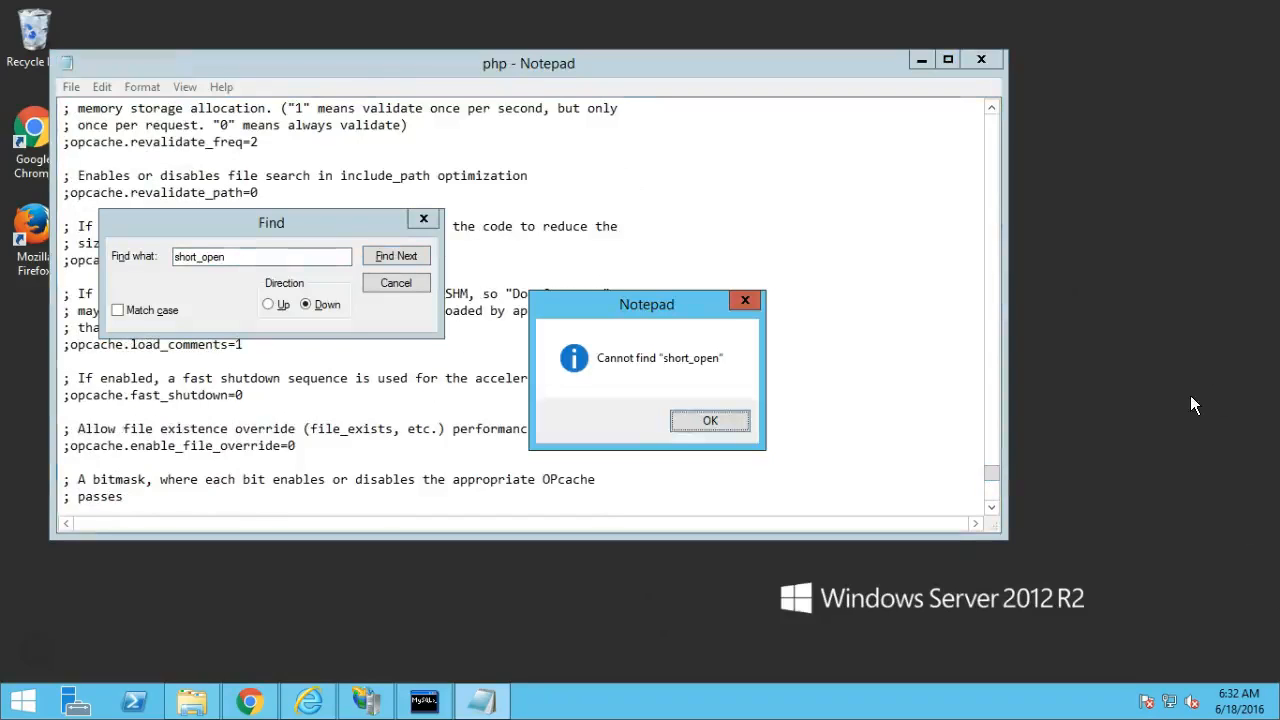
{"action": "key", "text": "Return"}
{"action": "key", "text": "BackSpace"}
{"action": "key", "text": "BackSpace"}
{"action": "key", "text": "BackSpace"}
{"action": "key", "text": "BackSpace"}
{"action": "key", "text": "Return"}
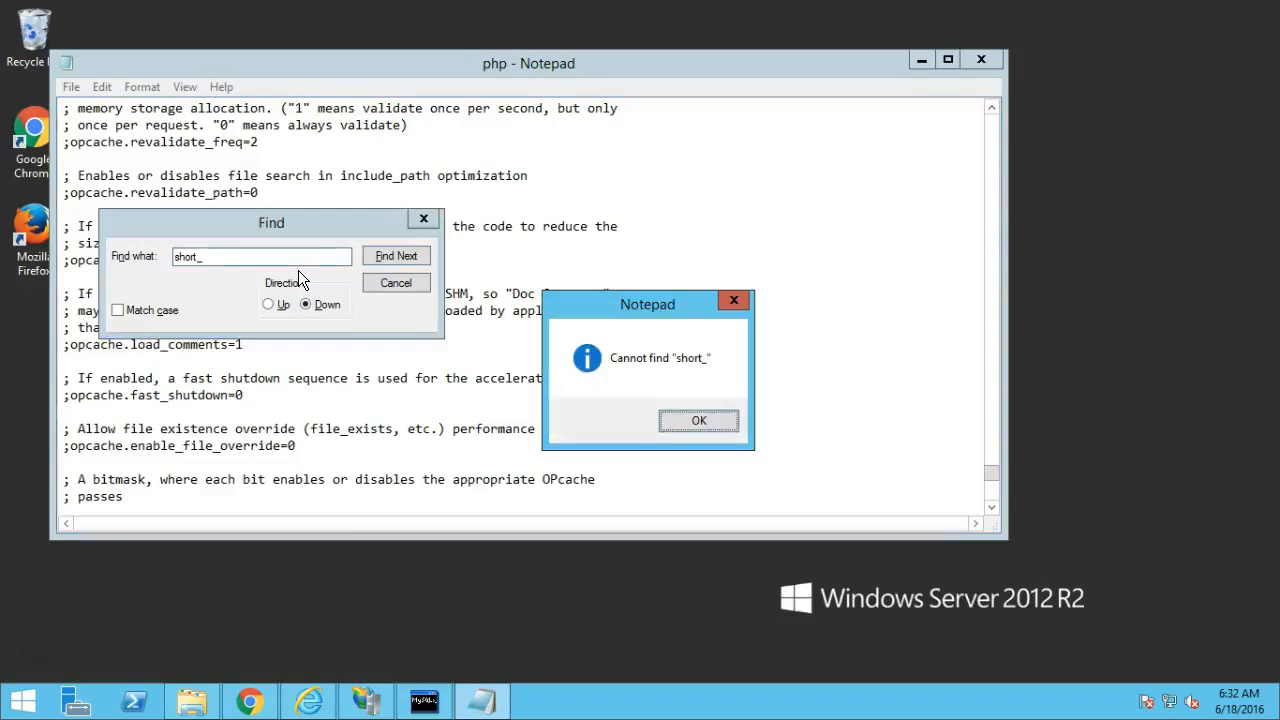
{"action": "key", "text": "Return"}
{"action": "left_click", "coordinate": [281, 305]}
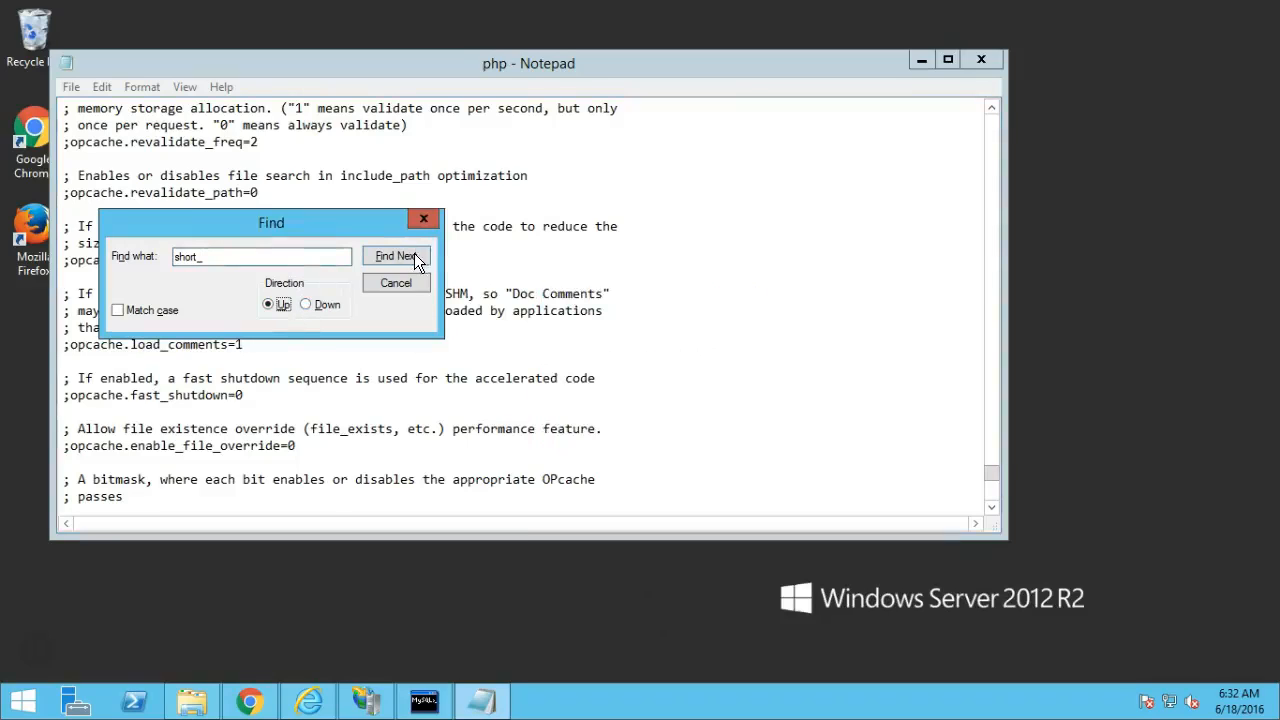
{"action": "left_click", "coordinate": [413, 254]}
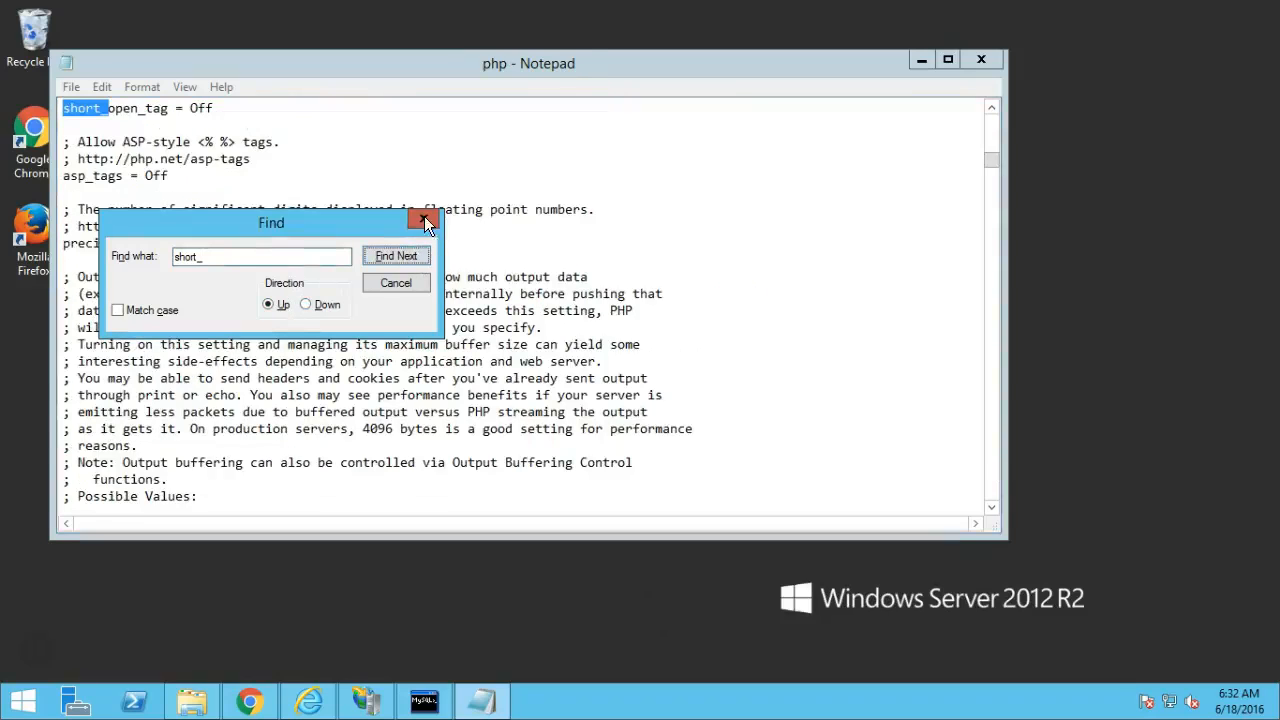
{"action": "left_click", "coordinate": [424, 220]}
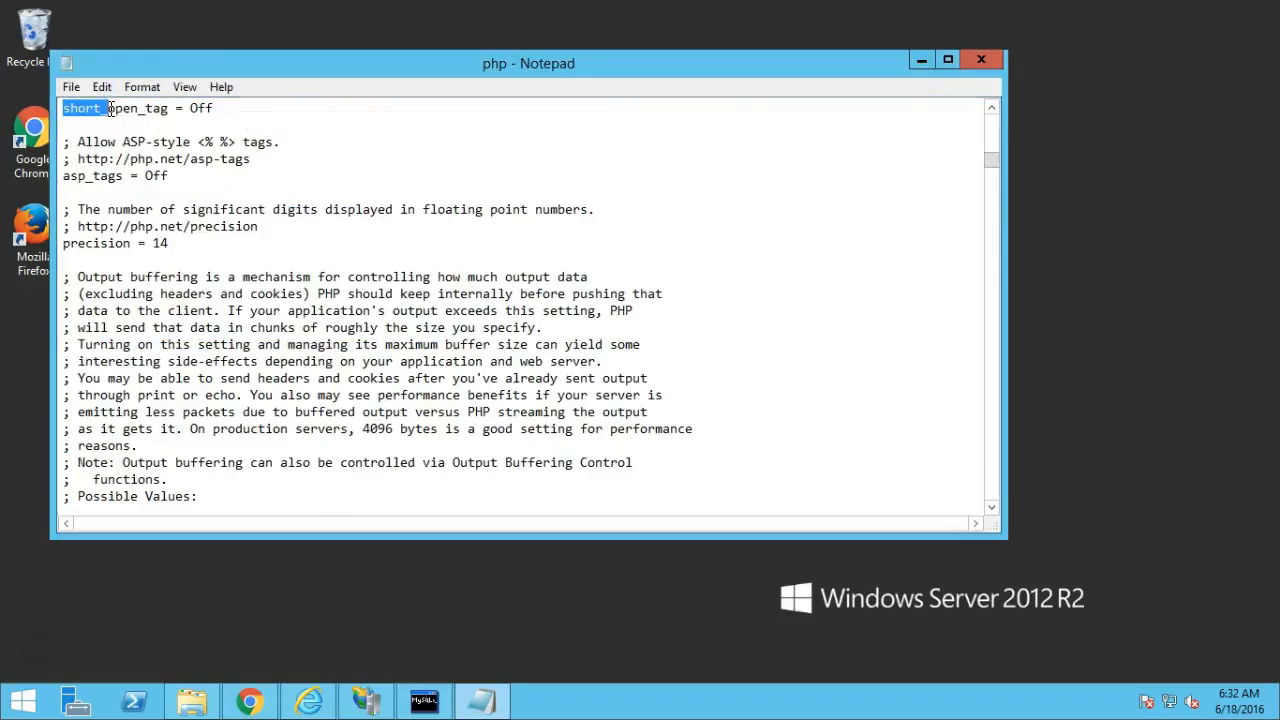
{"action": "left_click", "coordinate": [129, 111]}
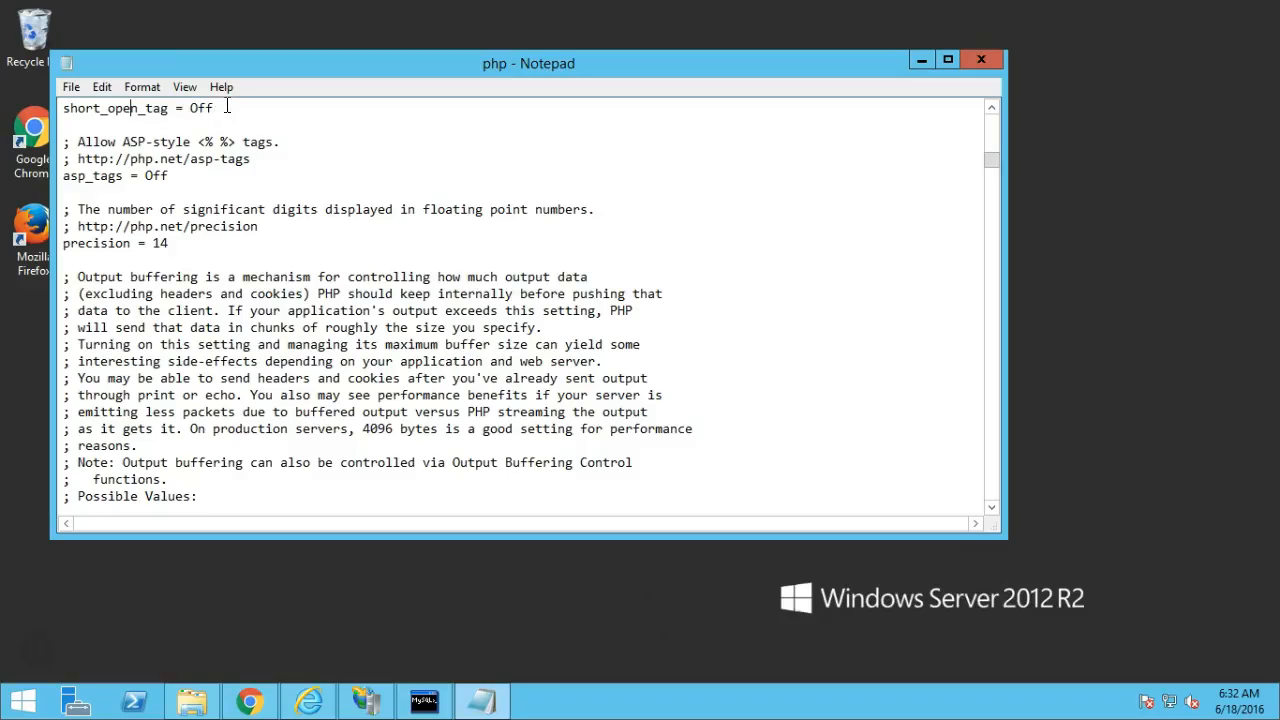
{"action": "key", "text": "BackSpace"}
{"action": "key", "text": "BackSpace"}
{"action": "type", "text": "n"}
Find memory_limit and raise it from 128M to 512M.
{"action": "key", "text": "ctrl+f"}
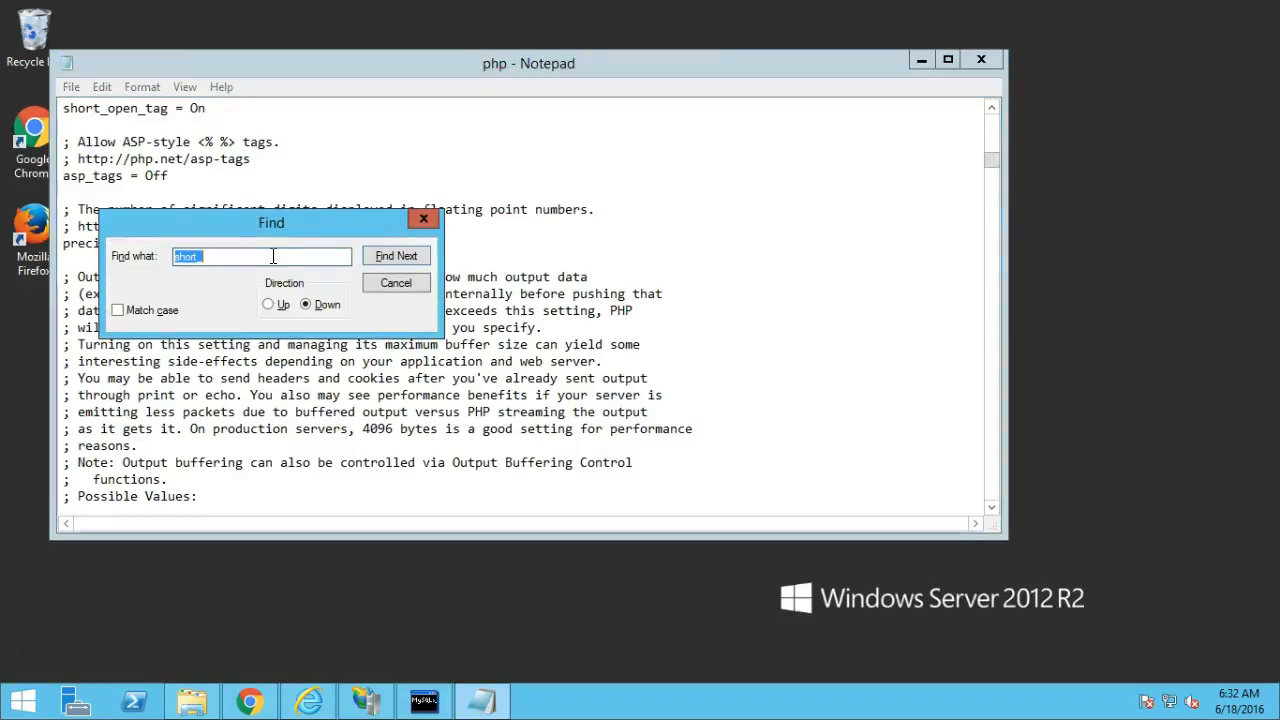
{"action": "key", "text": "BackSpace"}
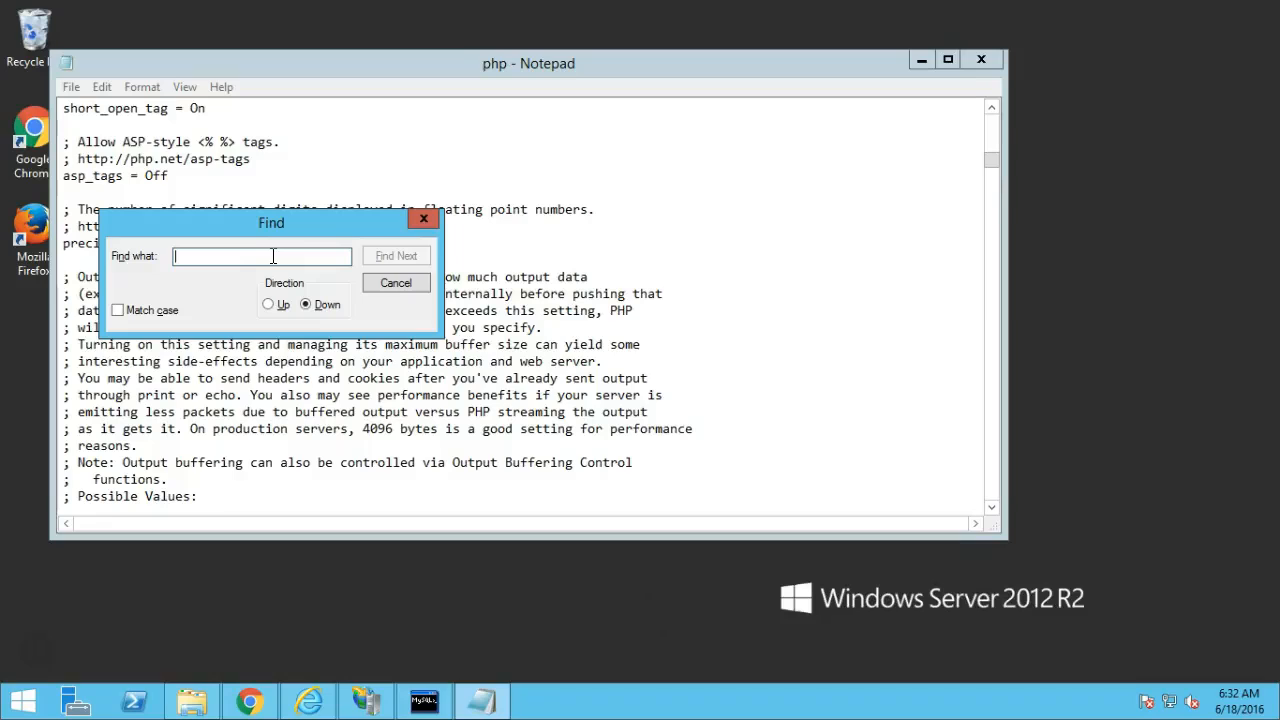
{"action": "type", "text": "memory"}
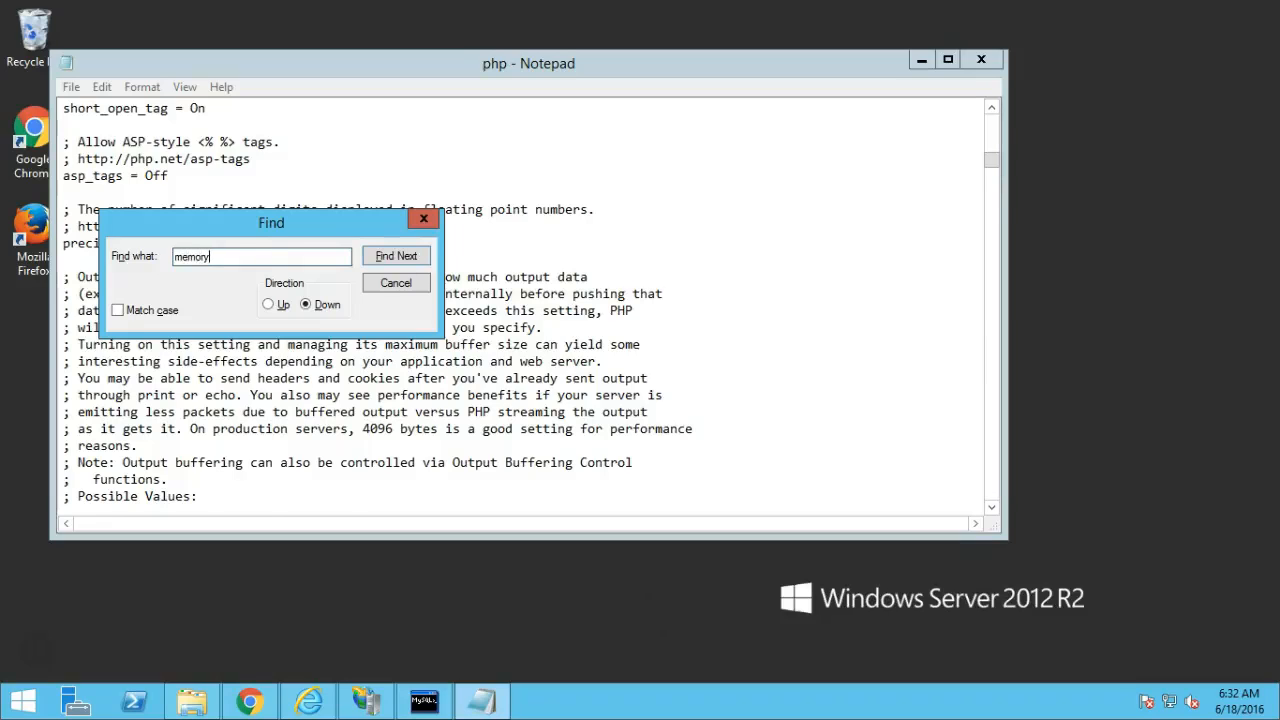
{"action": "key", "text": "Return"}
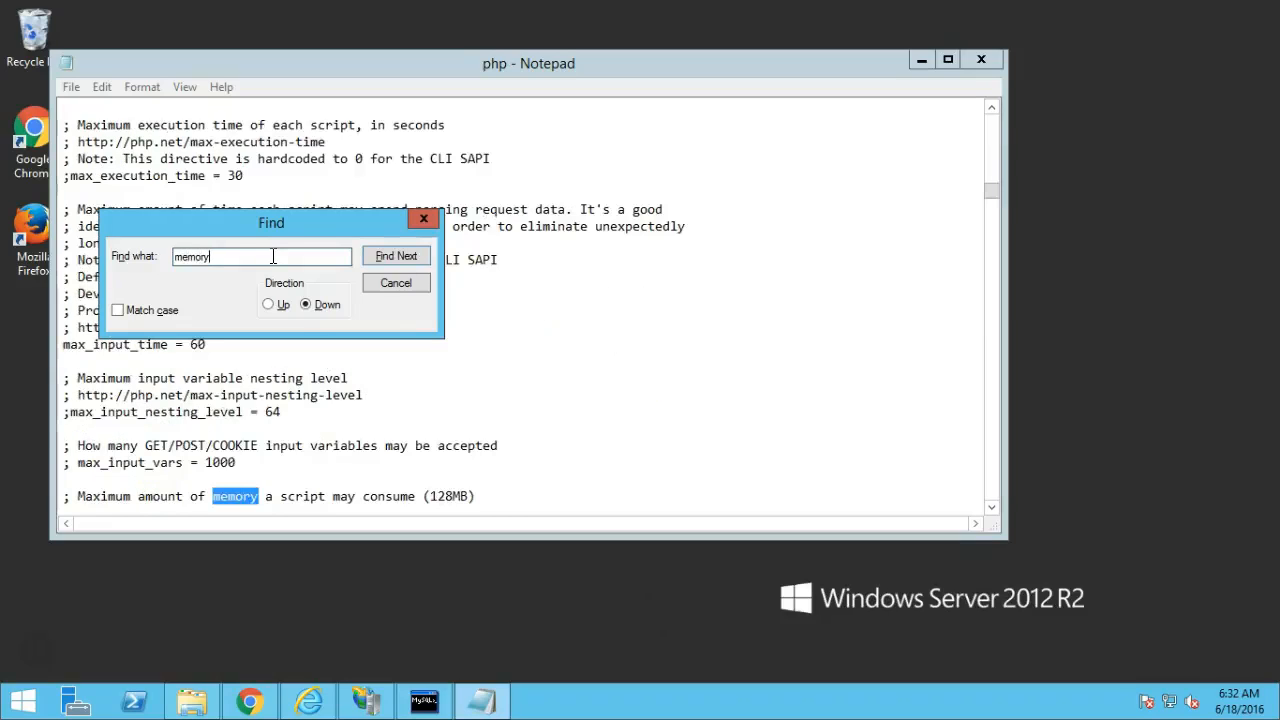
{"action": "key", "text": "Return"}
{"action": "key", "text": "Return"}
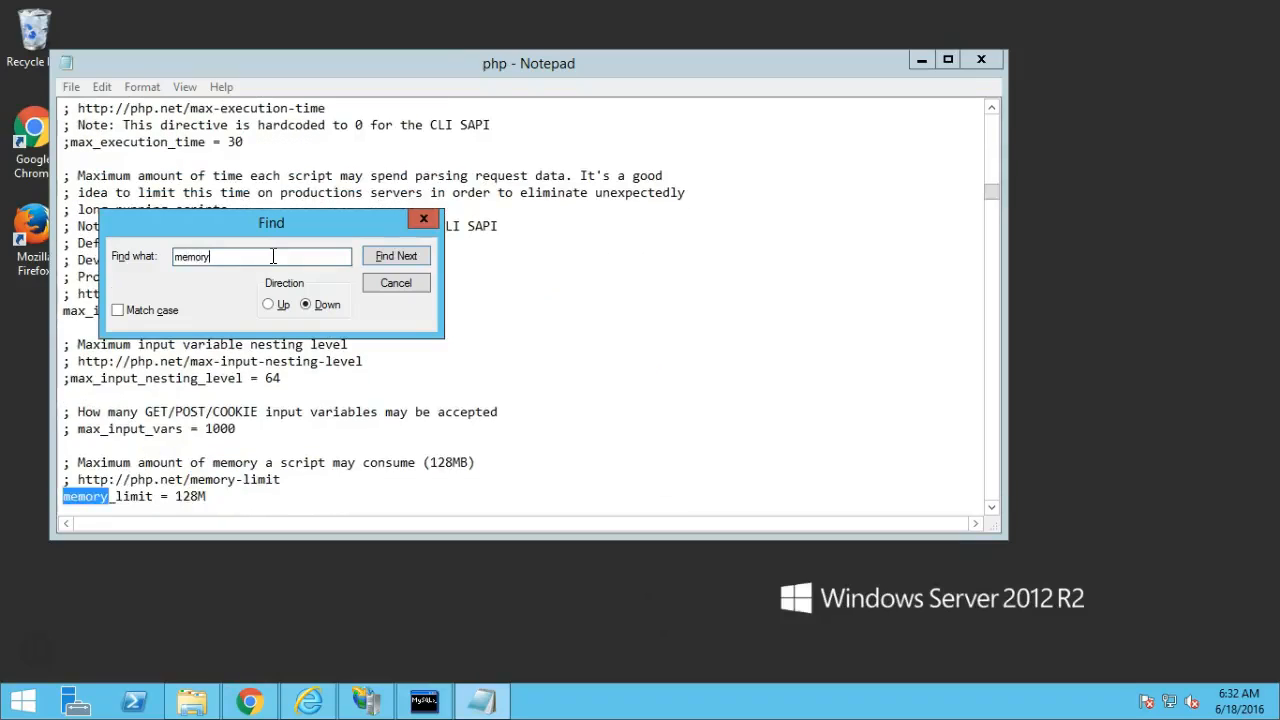
{"action": "left_click", "coordinate": [398, 284]}
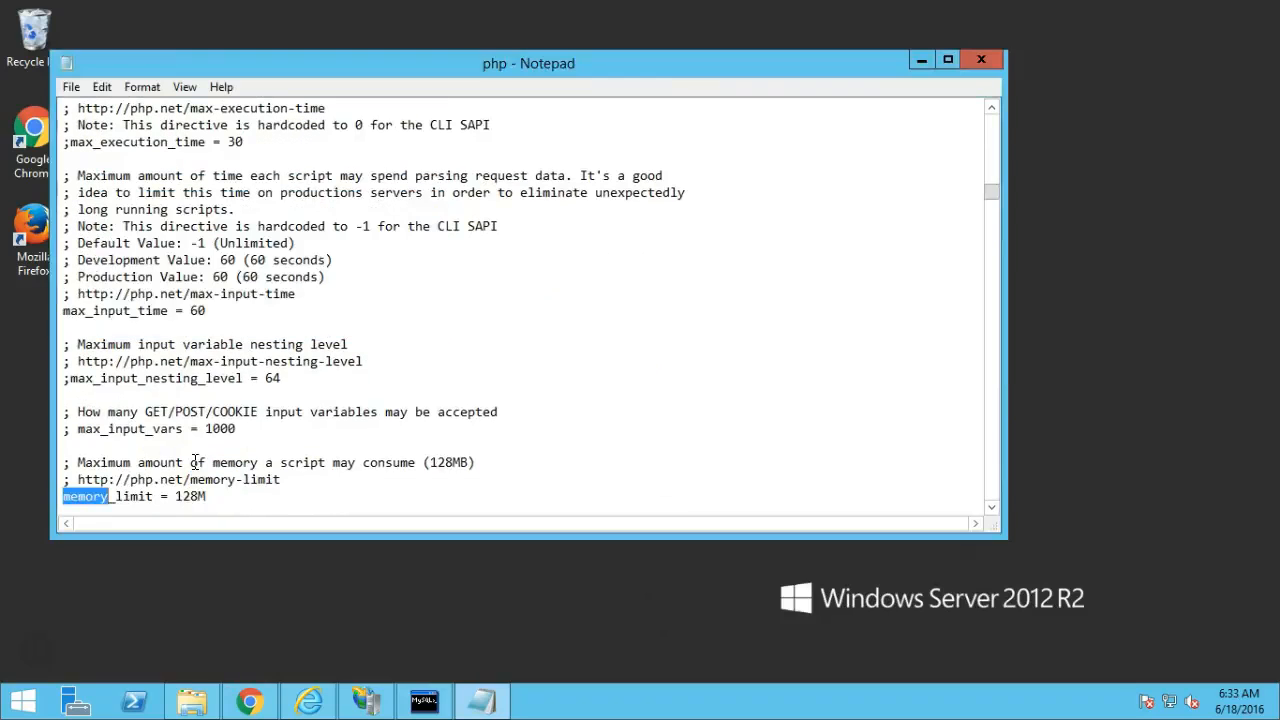
{"action": "left_click", "coordinate": [250, 496]}
{"action": "key", "text": "Left"}
{"action": "key", "text": "BackSpace"}
{"action": "key", "text": "BackSpace"}
{"action": "key", "text": "BackSpace"}
{"action": "key", "text": "BackSpace"}
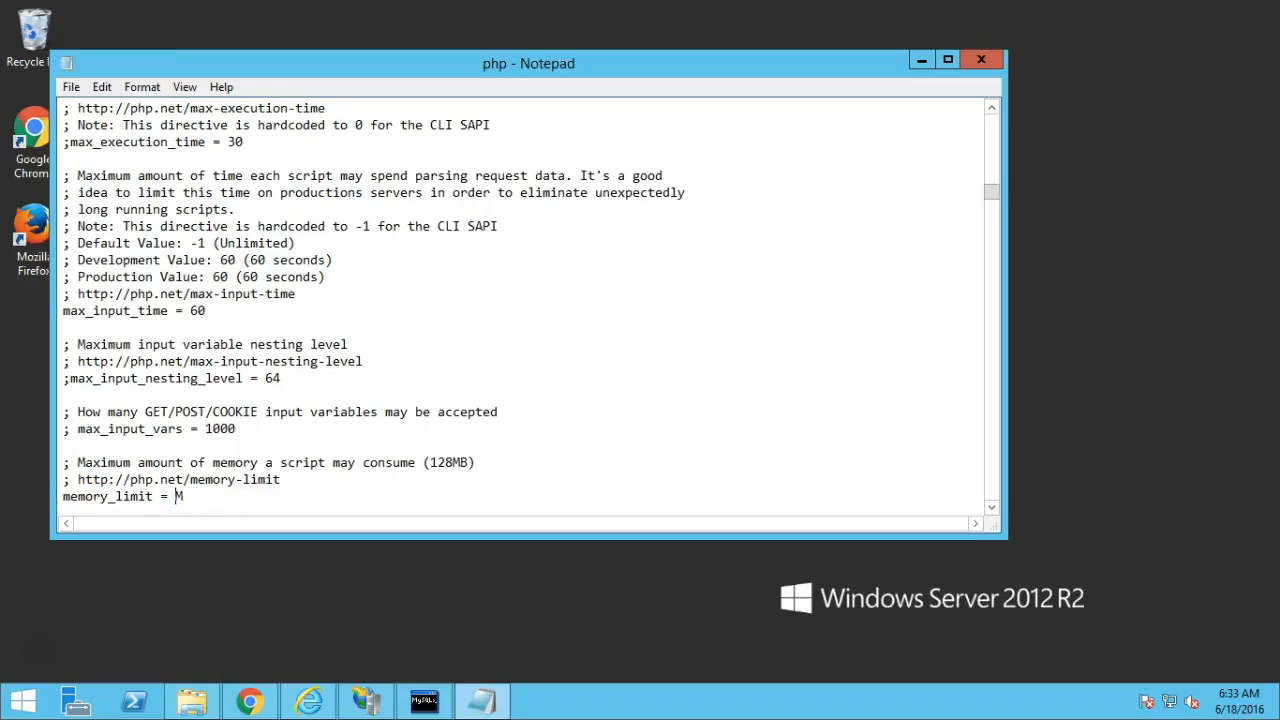
{"action": "type", "text": "512"}
{"action": "left_click", "coordinate": [251, 505]}
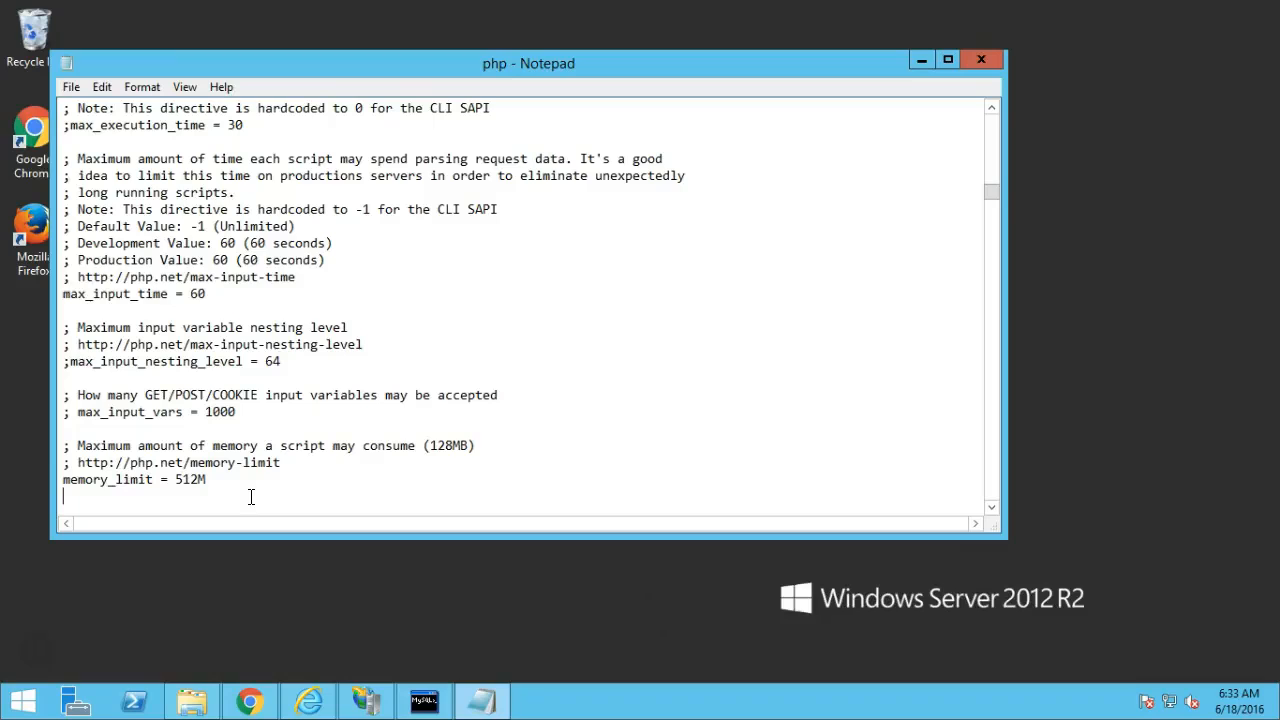
{"action": "left_click", "coordinate": [337, 314]}
{"action": "key", "text": "ctrl+f"}
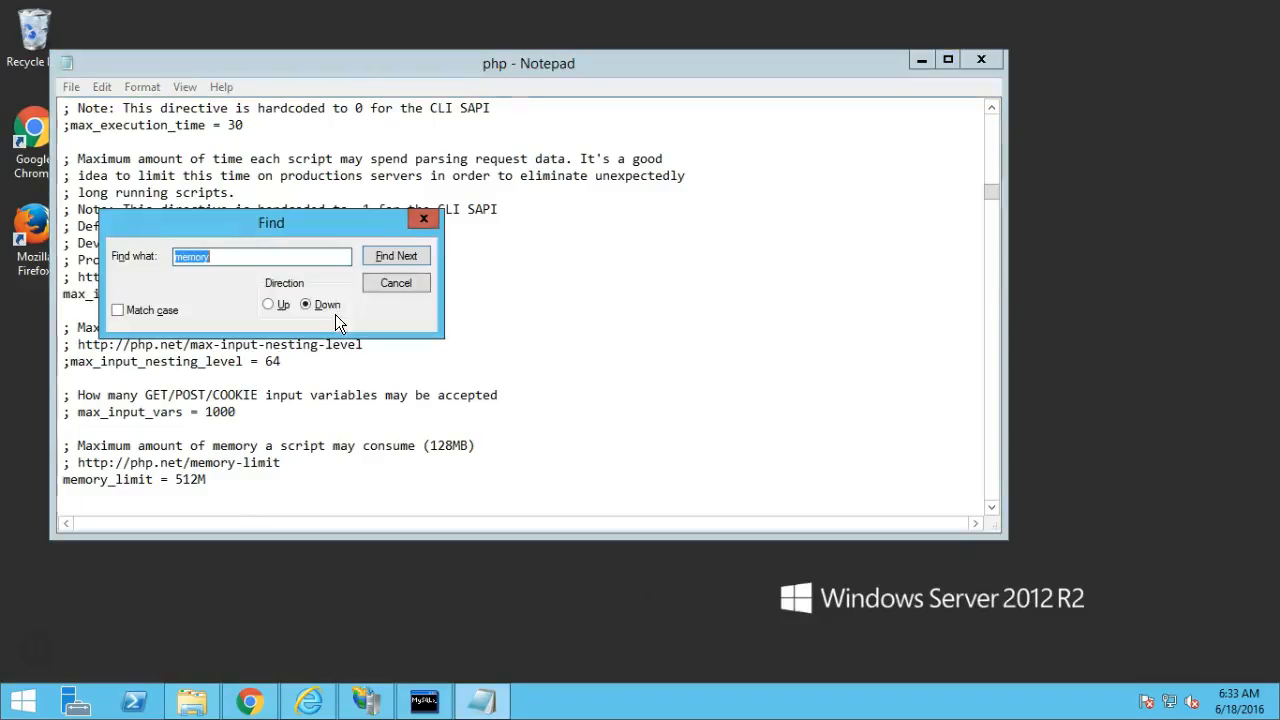
Change max_input_time in php.ini to 600.
{"action": "left_click_drag", "start_coordinate": [297, 221], "coordinate": [485, 259]}
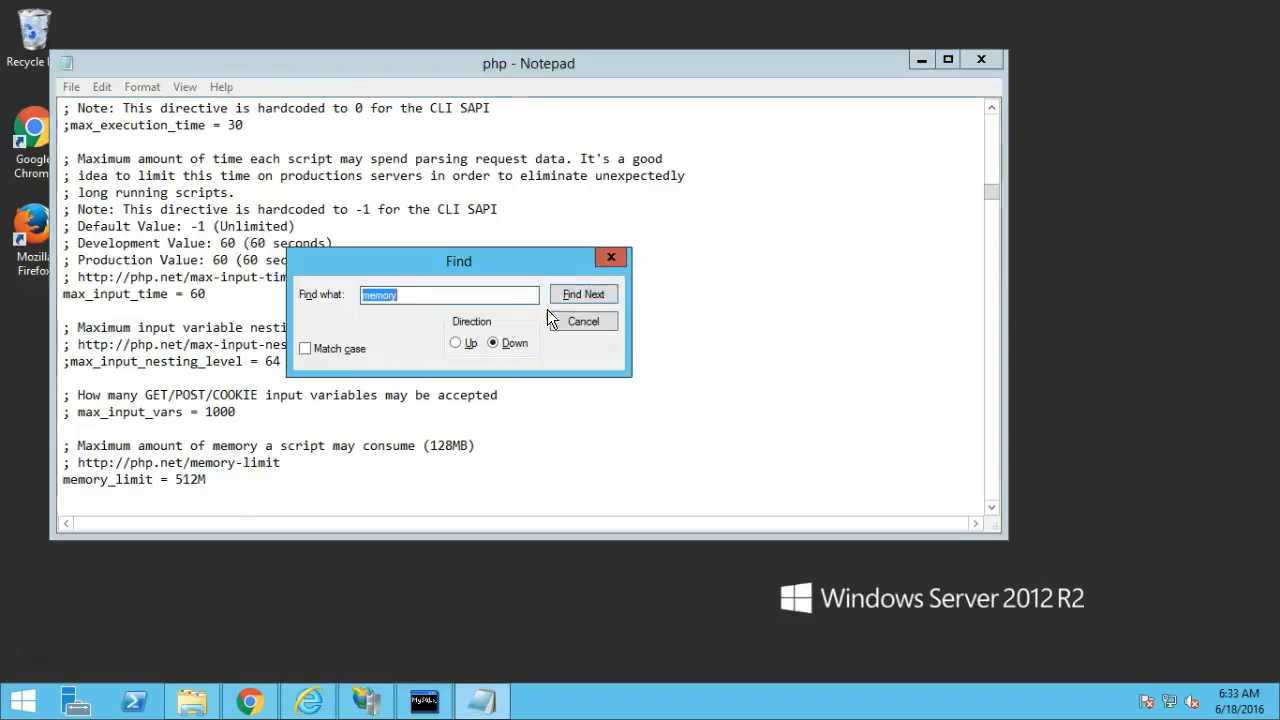
{"action": "left_click", "coordinate": [588, 322]}
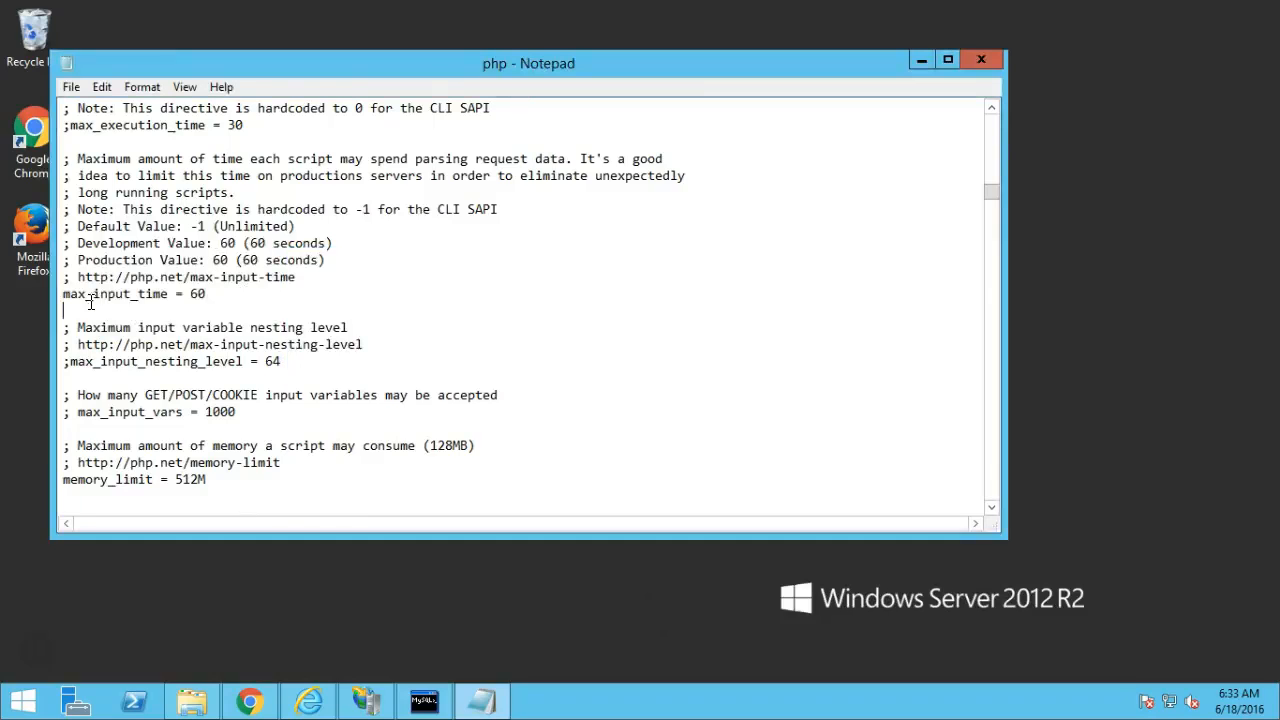
{"action": "left_click", "coordinate": [217, 292]}
{"action": "type", "text": "0"}
Uncomment max_execution_time, set it to 300, and save php.ini when closing Notepad.
{"action": "key", "text": "Up"}
{"action": "key", "text": "Up"}
{"action": "key", "text": "Up"}
{"action": "key", "text": "Up"}
{"action": "key", "text": "Up"}
{"action": "key", "text": "Up"}
{"action": "key", "text": "Up"}
{"action": "key", "text": "Up"}
{"action": "key", "text": "Up"}
{"action": "key", "text": "Down"}
{"action": "key", "text": "Down"}
{"action": "key", "text": "Down"}
{"action": "key", "text": "Down"}
{"action": "key", "text": "Down"}
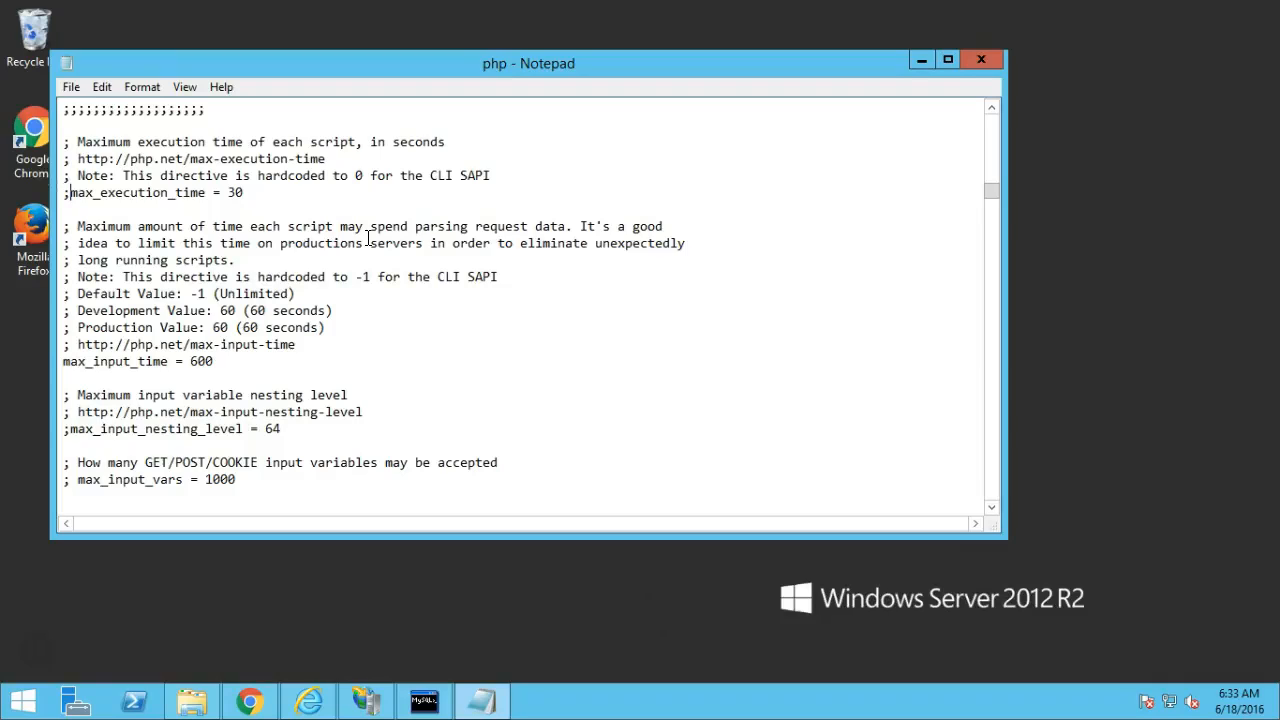
{"action": "key", "text": "BackSpace"}
{"action": "key", "text": "End"}
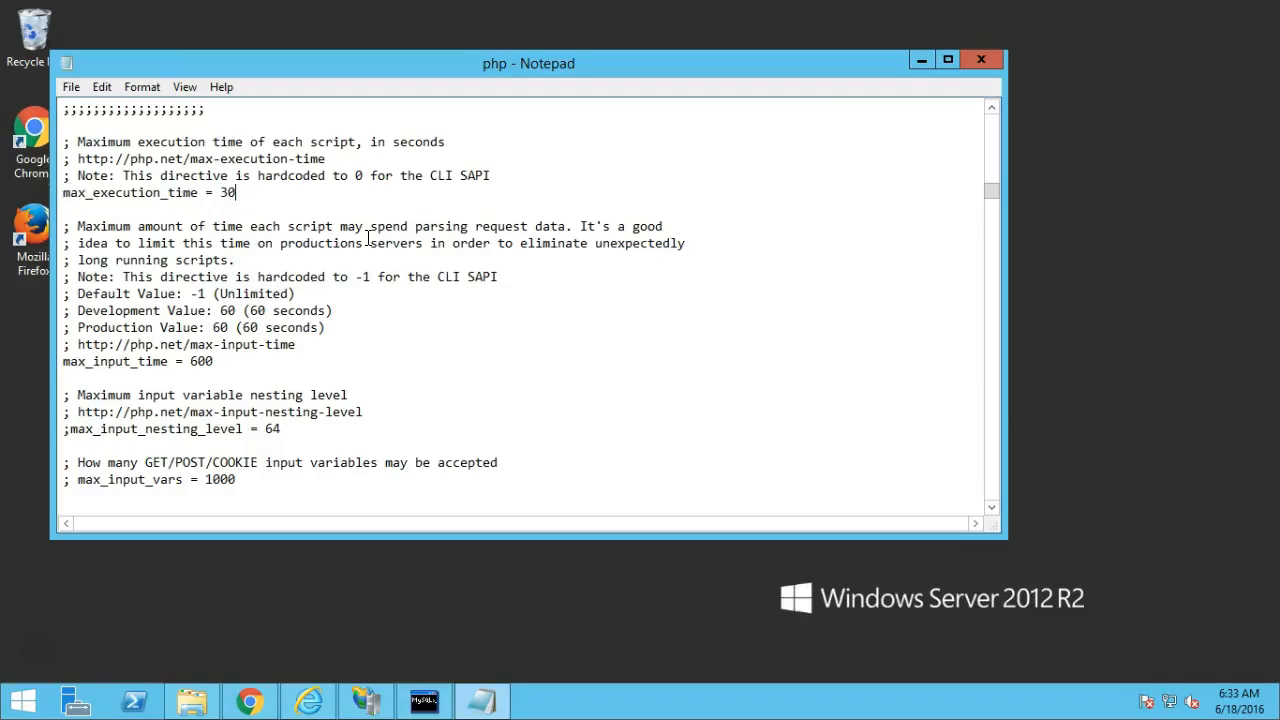
{"action": "type", "text": "0"}
{"action": "key", "text": "Up"}
{"action": "key", "text": "Up"}
{"action": "key", "text": "Up"}
{"action": "key", "text": "Up"}
{"action": "key", "text": "Up"}
{"action": "key", "text": "Up"}
{"action": "key", "text": "Up"}
{"action": "key", "text": "Up"}
{"action": "key", "text": "Up"}
{"action": "key", "text": "Up"}
{"action": "key", "text": "Up"}
{"action": "key", "text": "Up"}
{"action": "key", "text": "Up"}
{"action": "key", "text": "Up"}
{"action": "key", "text": "Up"}
{"action": "key", "text": "Up"}
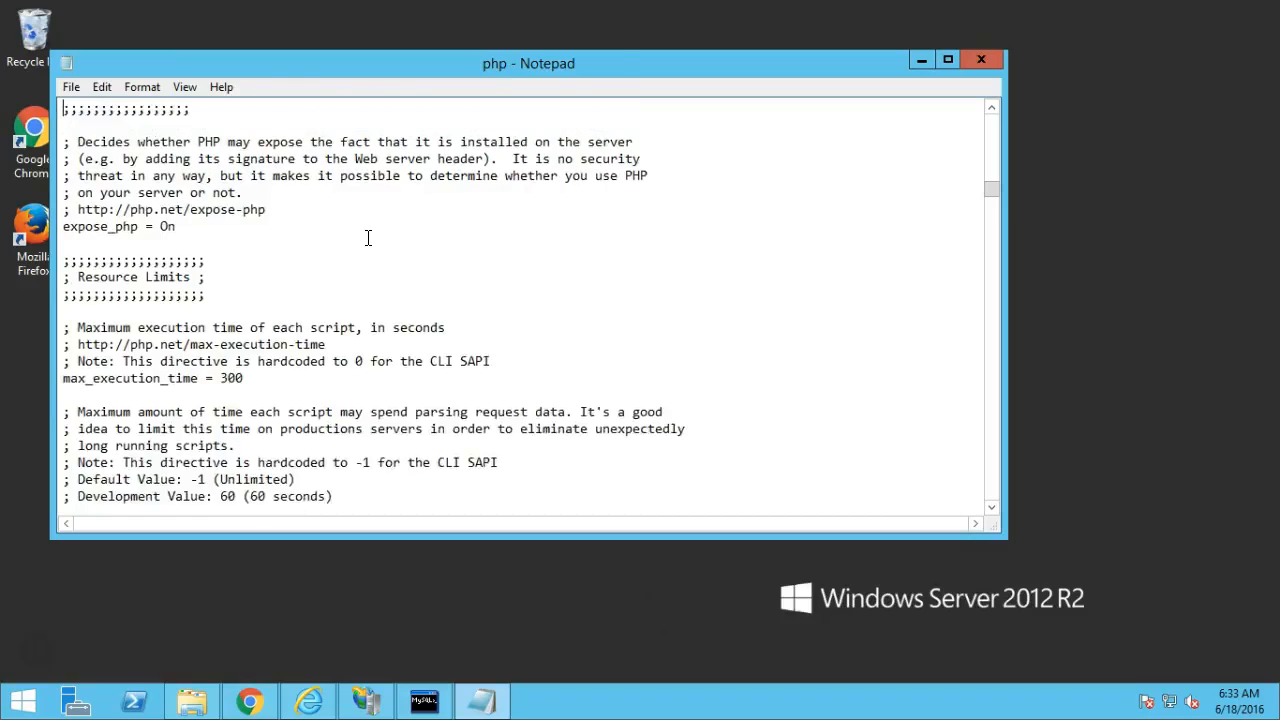
{"action": "key", "text": "Up"}
{"action": "key", "text": "Up"}
{"action": "key", "text": "Up"}
{"action": "key", "text": "Up"}
{"action": "key", "text": "Up"}
{"action": "key", "text": "Up"}
{"action": "key", "text": "Up"}
{"action": "key", "text": "Up"}
{"action": "key", "text": "Up"}
{"action": "key", "text": "Up"}
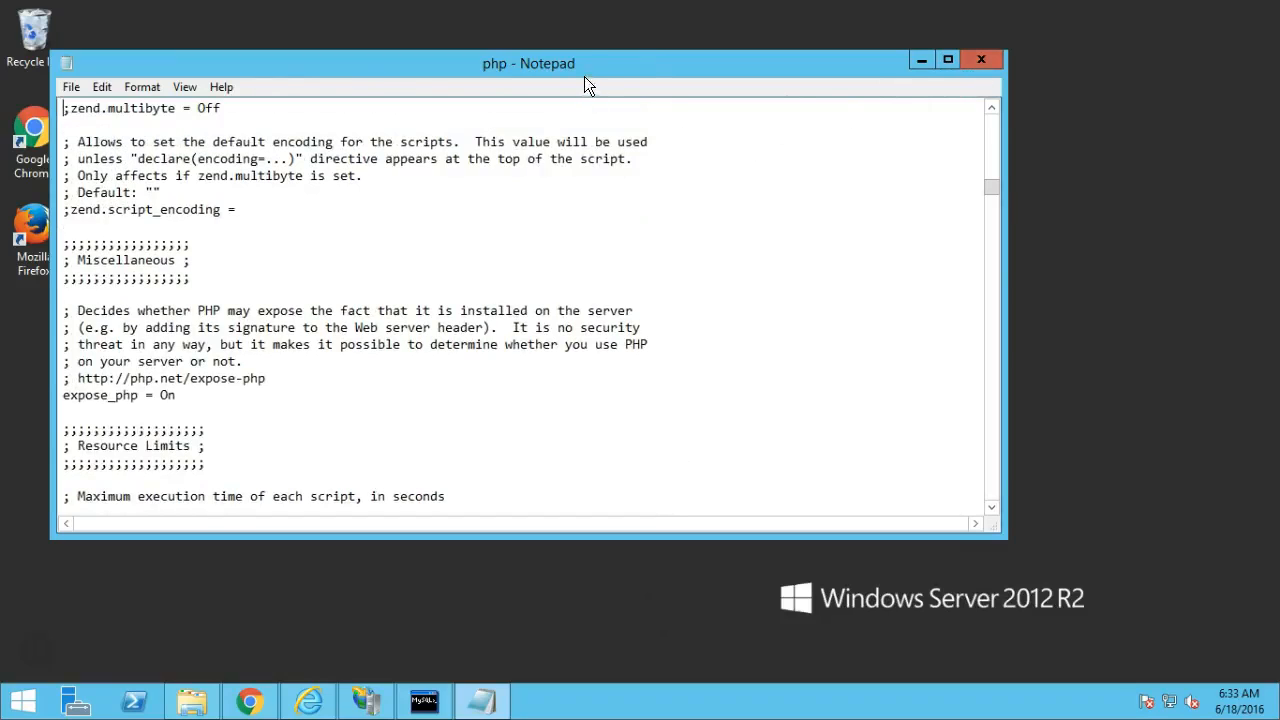
{"action": "left_click", "coordinate": [988, 60]}
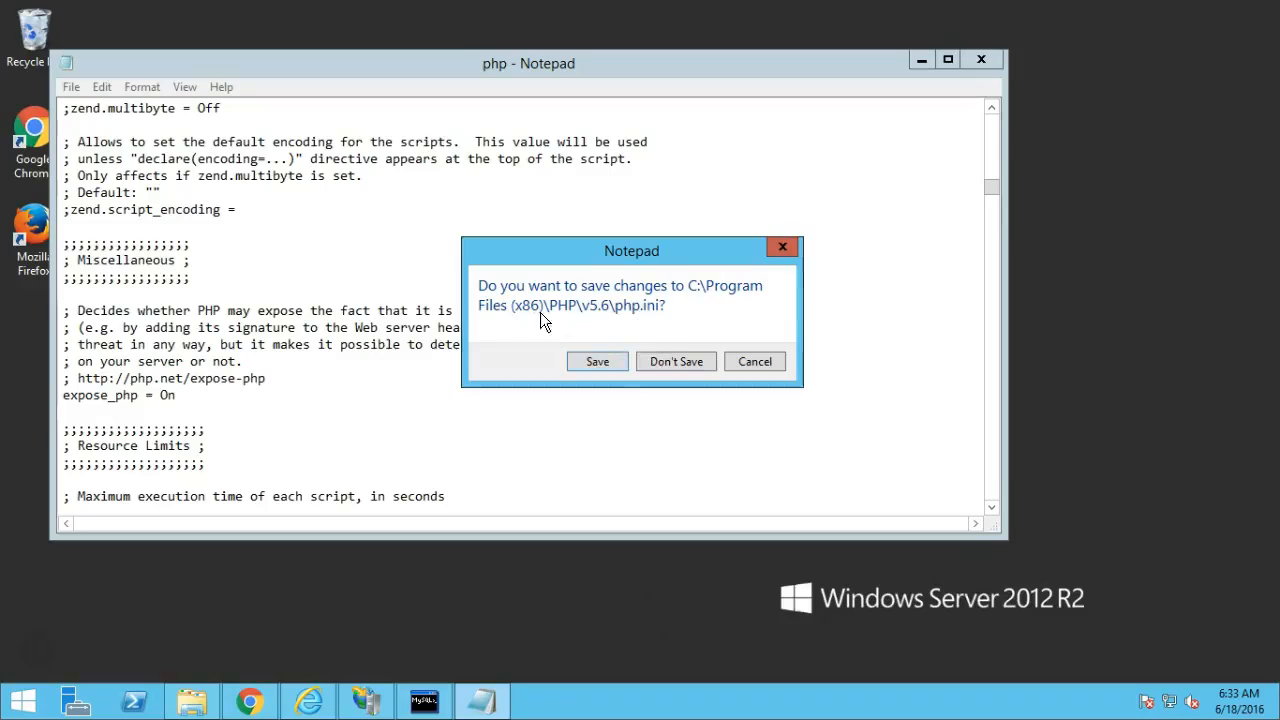
{"action": "left_click", "coordinate": [599, 362]}
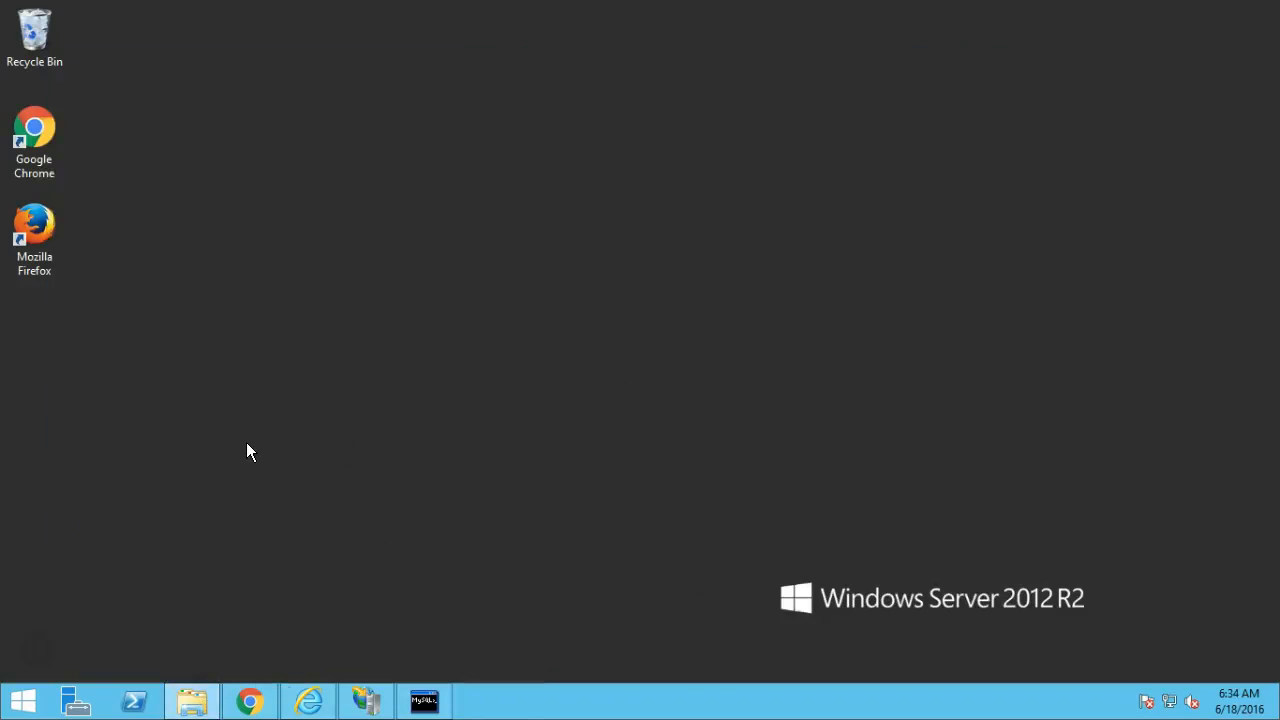
Open my.ini from C:\Program Files\MySQL\MySQL Server 5.5 in Notepad.
{"action": "left_click", "coordinate": [190, 712]}
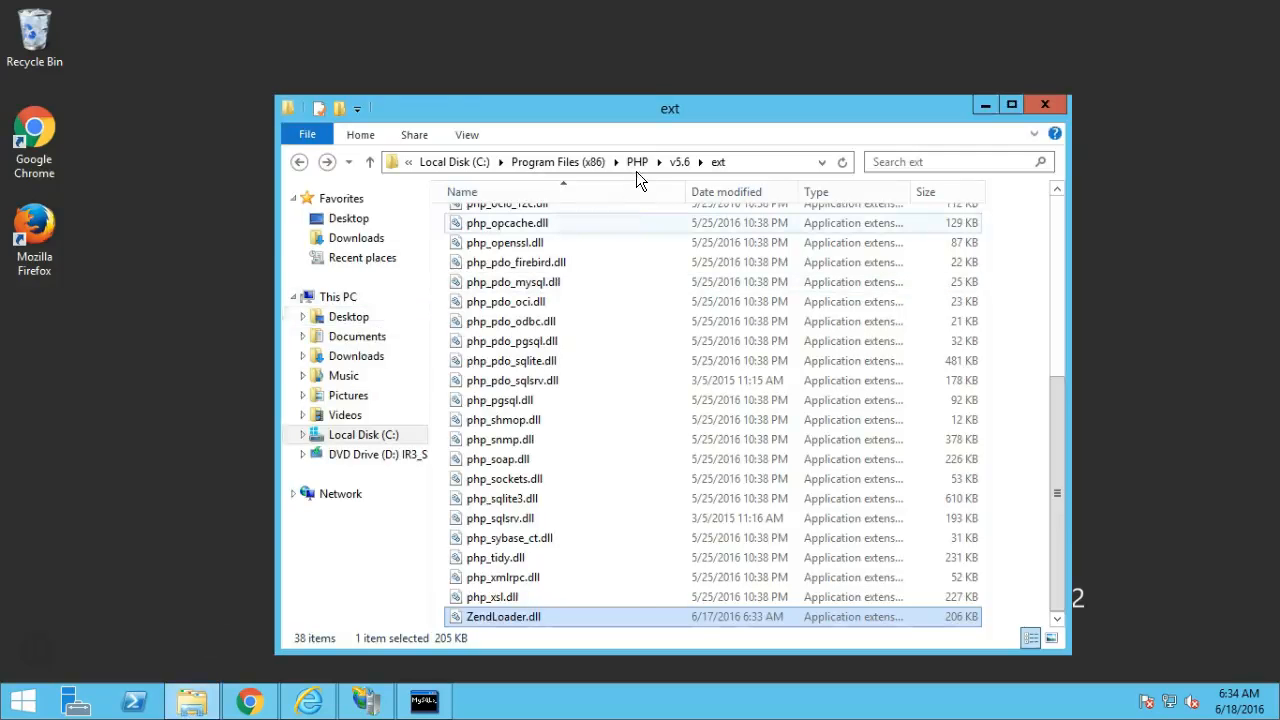
{"action": "left_click", "coordinate": [486, 162]}
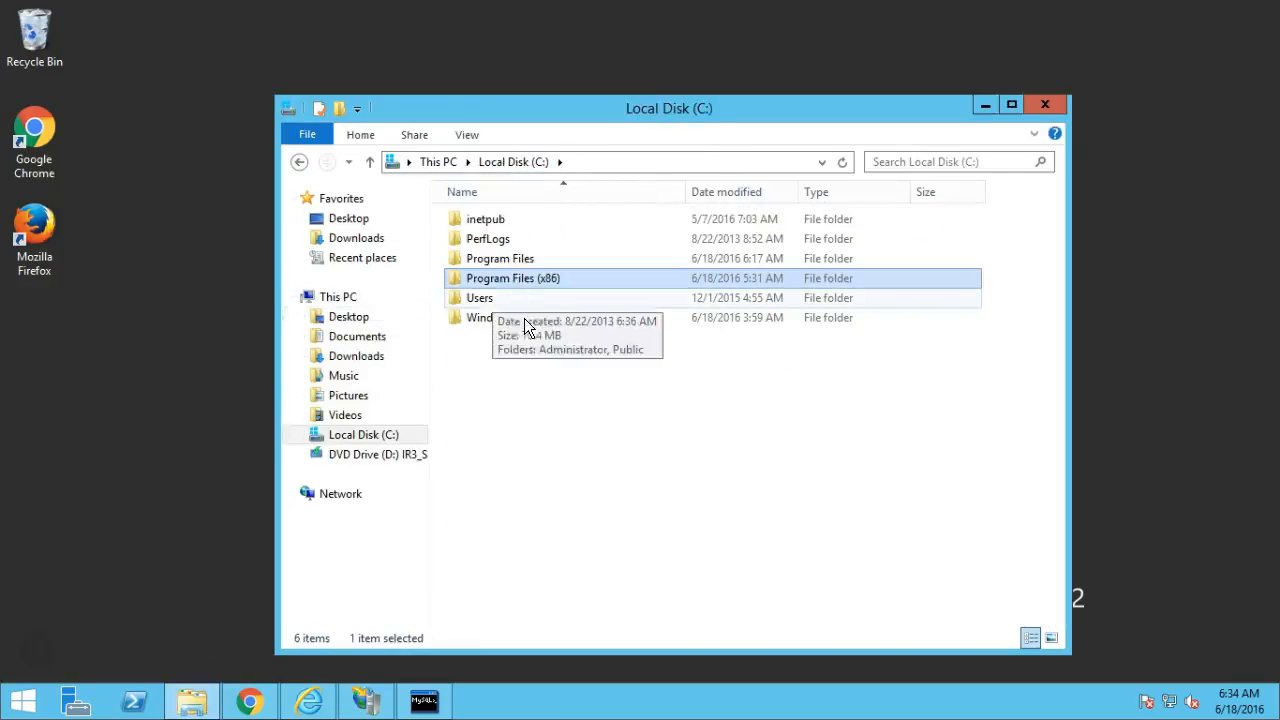
{"action": "double_click", "coordinate": [502, 260]}
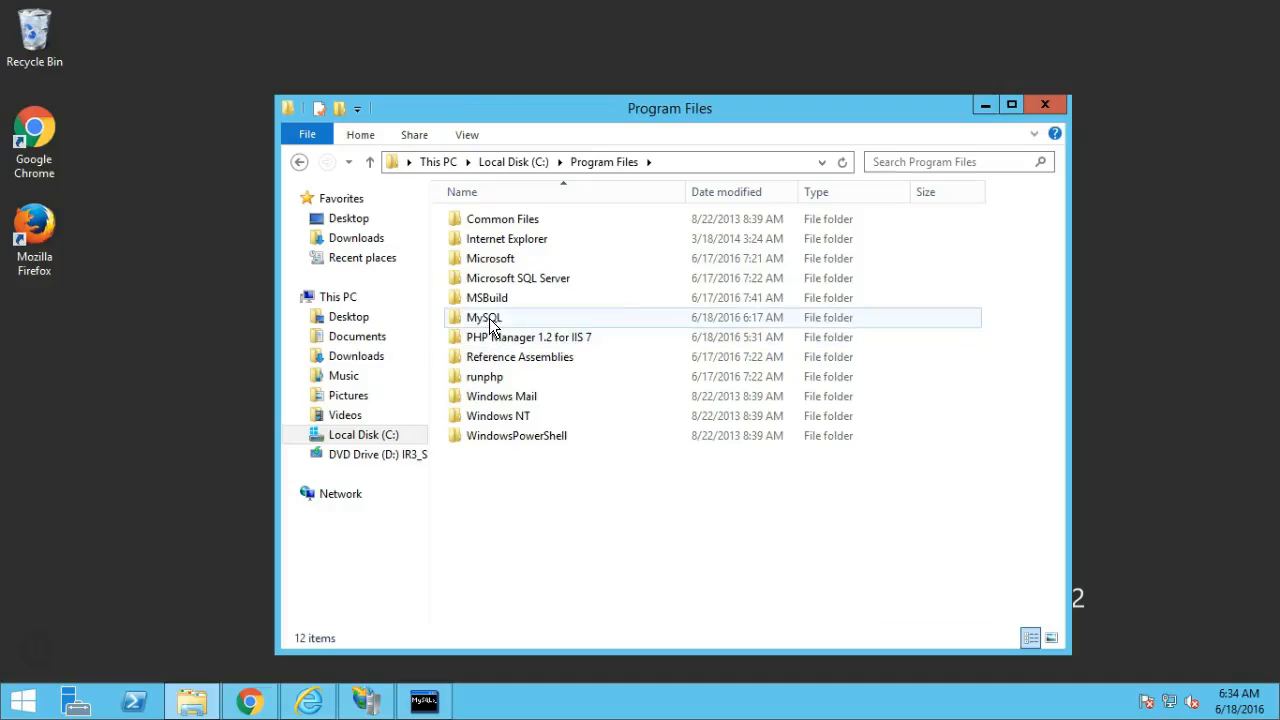
{"action": "double_click", "coordinate": [489, 318]}
{"action": "double_click", "coordinate": [529, 222]}
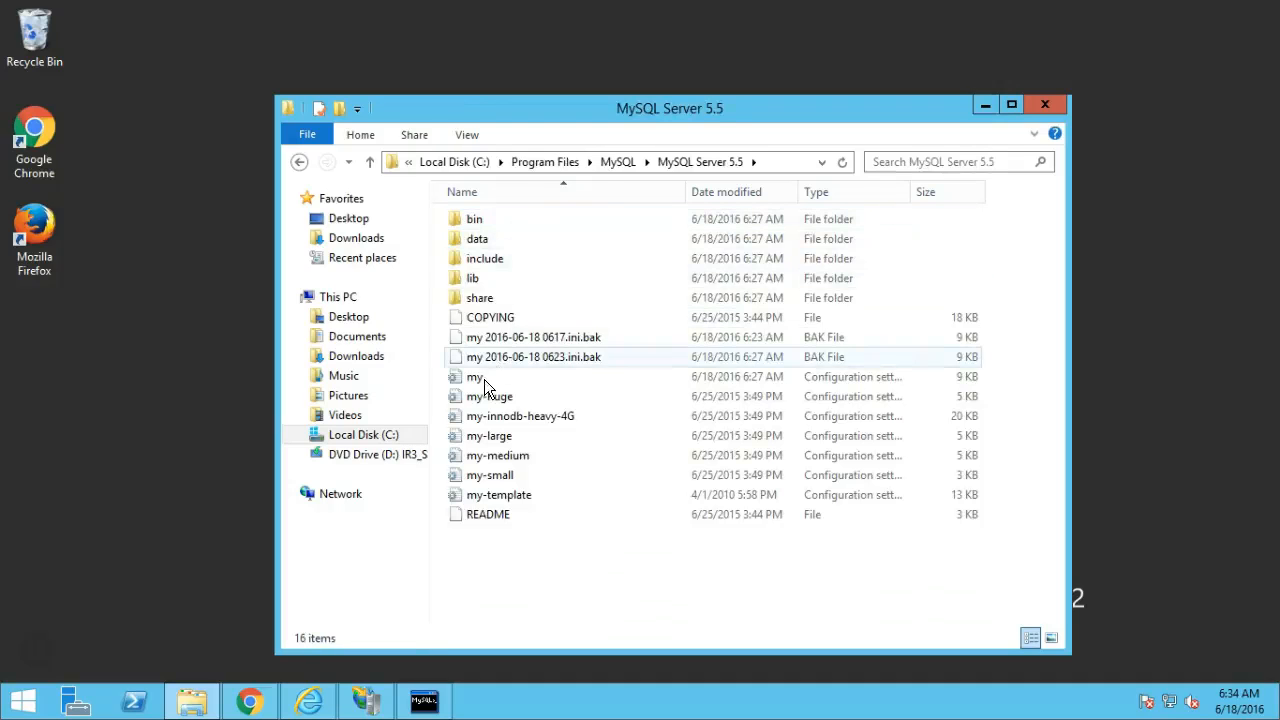
{"action": "left_click", "coordinate": [488, 378]}
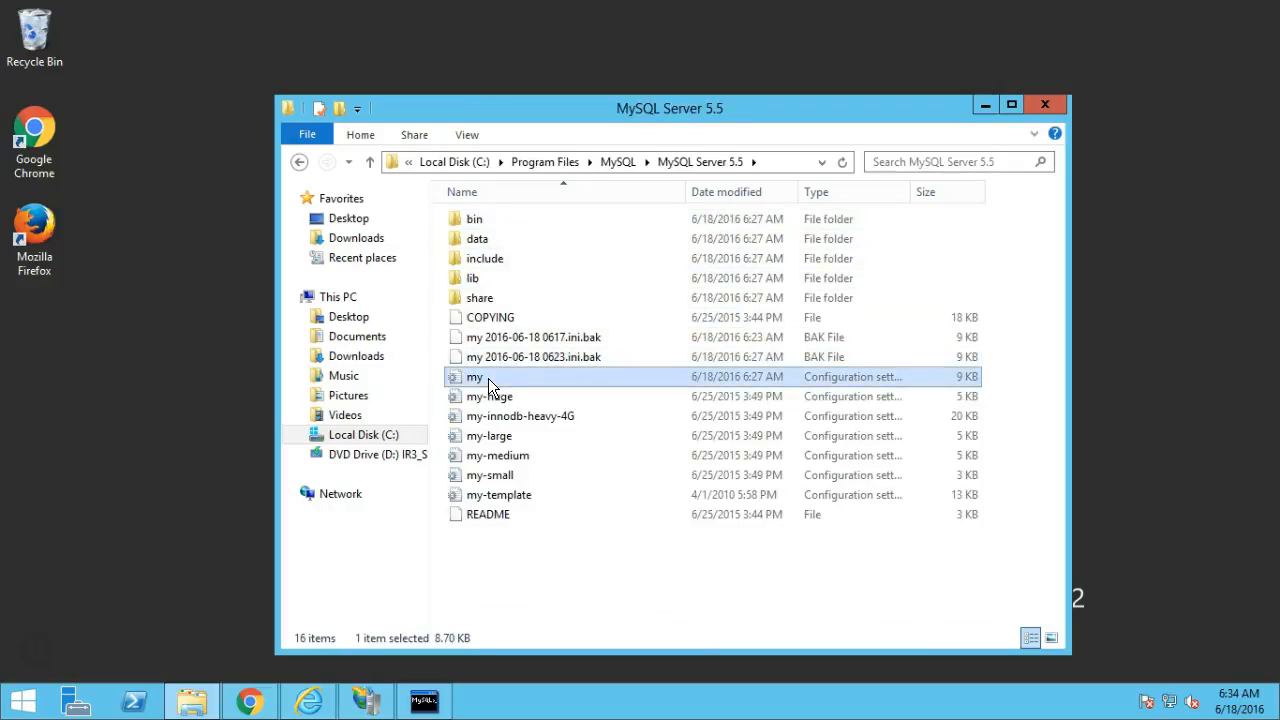
{"action": "right_click", "coordinate": [488, 378]}
{"action": "left_click", "coordinate": [525, 392]}
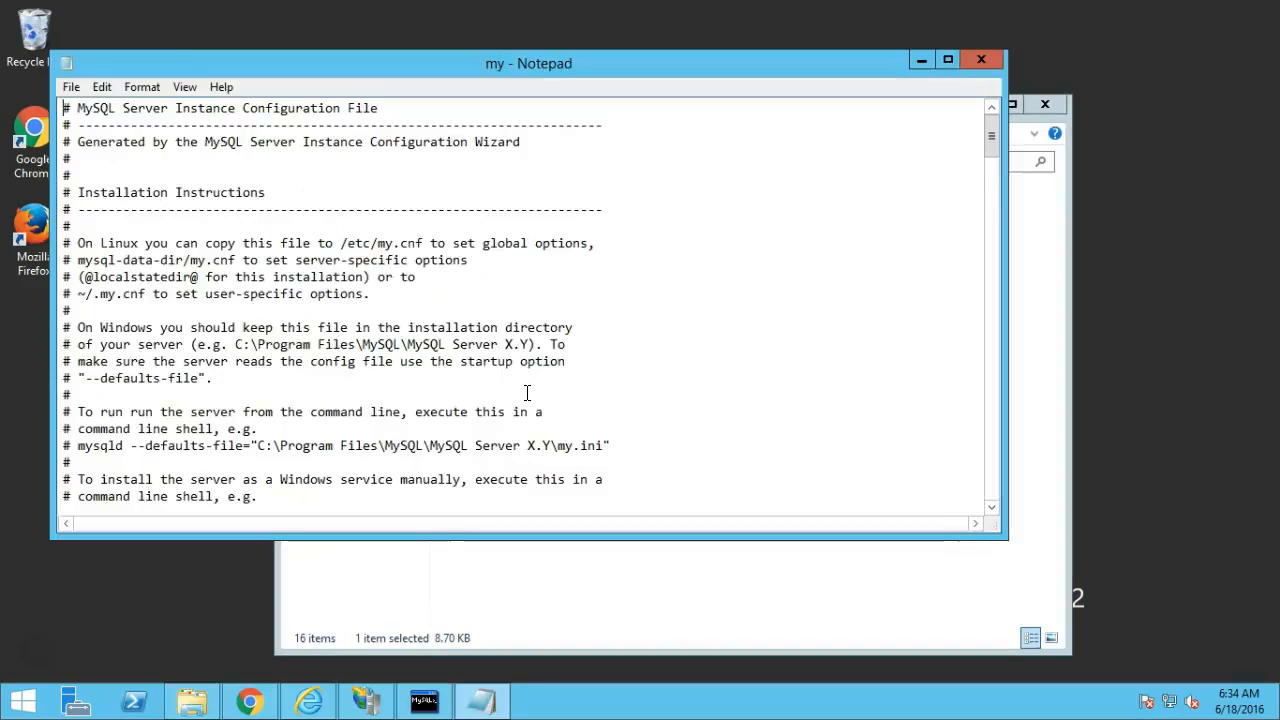
Prefix the sql-mode line in my.ini with # and save the file on closing.
{"action": "left_click_drag", "start_coordinate": [992, 138], "coordinate": [987, 268]}
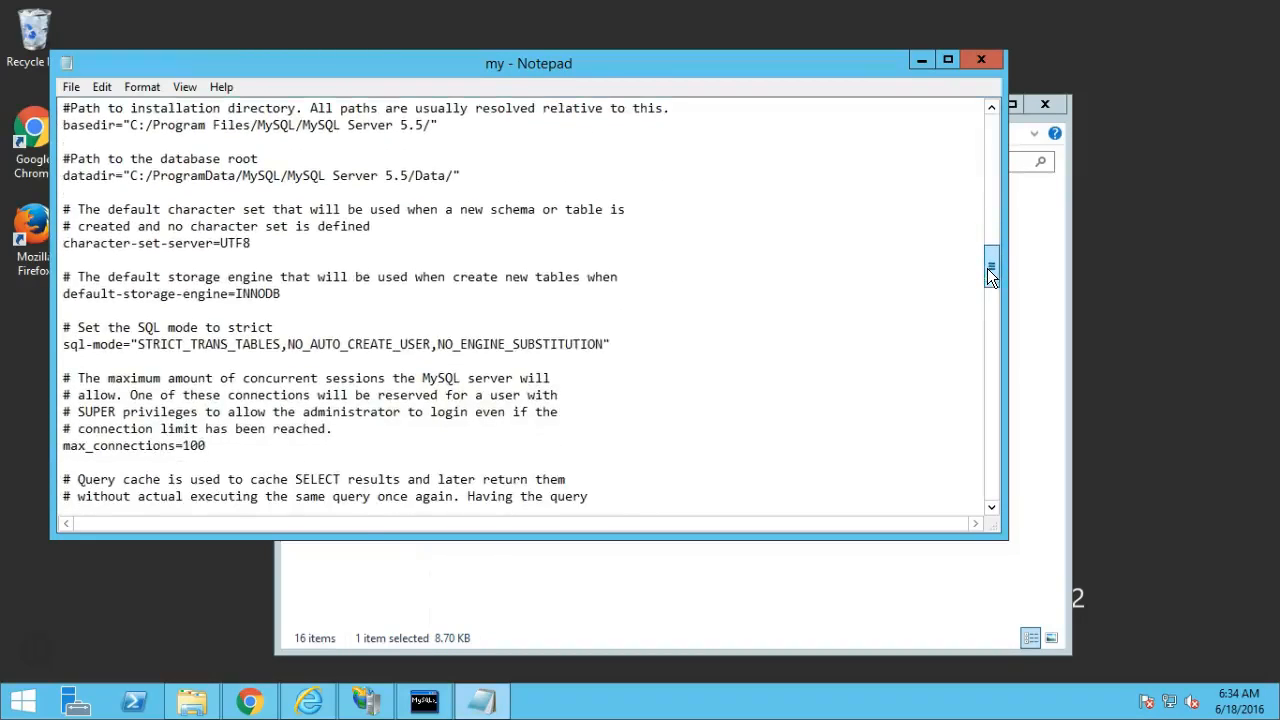
{"action": "left_click", "coordinate": [65, 346]}
{"action": "type", "text": "#"}
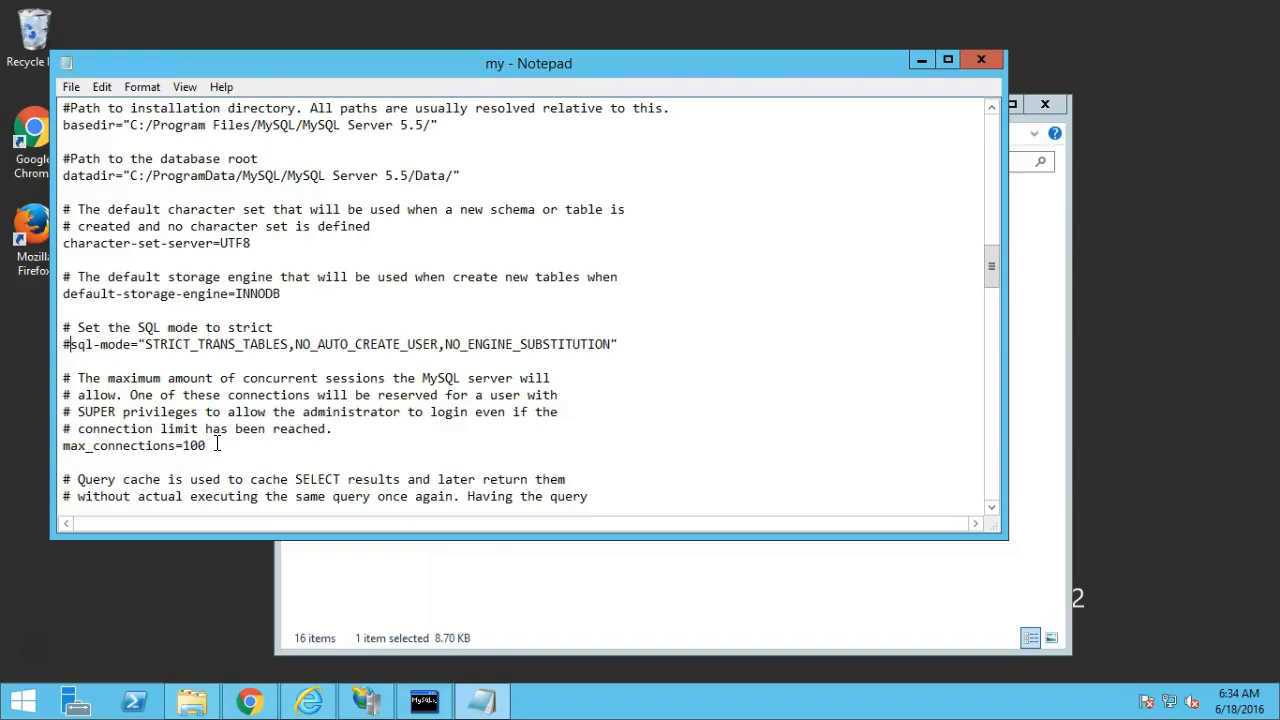
{"action": "key", "text": "Down"}
{"action": "key", "text": "Down"}
{"action": "key", "text": "Down"}
{"action": "key", "text": "Down"}
{"action": "key", "text": "Down"}
{"action": "key", "text": "Down"}
{"action": "key", "text": "Down"}
{"action": "key", "text": "Down"}
{"action": "key", "text": "Down"}
{"action": "key", "text": "Down"}
{"action": "key", "text": "Down"}
{"action": "key", "text": "Down"}
{"action": "key", "text": "Down"}
{"action": "key", "text": "Down"}
{"action": "key", "text": "Down"}
{"action": "key", "text": "Down"}
{"action": "key", "text": "Down"}
{"action": "key", "text": "Down"}
{"action": "key", "text": "Down"}
{"action": "key", "text": "Down"}
{"action": "key", "text": "Down"}
{"action": "key", "text": "Down"}
{"action": "key", "text": "Down"}
{"action": "key", "text": "Down"}
{"action": "key", "text": "Down"}
{"action": "key", "text": "Down"}
{"action": "key", "text": "Down"}
{"action": "key", "text": "Down"}
{"action": "key", "text": "Down"}
{"action": "key", "text": "Down"}
{"action": "key", "text": "Down"}
{"action": "key", "text": "Down"}
{"action": "key", "text": "Down"}
{"action": "key", "text": "Down"}
{"action": "key", "text": "Down"}
{"action": "key", "text": "Down"}
{"action": "key", "text": "Down"}
{"action": "key", "text": "Down"}
{"action": "key", "text": "Down"}
{"action": "key", "text": "Down"}
{"action": "key", "text": "Down"}
{"action": "key", "text": "Down"}
{"action": "key", "text": "Down"}
{"action": "key", "text": "Down"}
{"action": "key", "text": "Down"}
{"action": "key", "text": "Down"}
{"action": "key", "text": "Down"}
{"action": "key", "text": "Down"}
{"action": "key", "text": "Down"}
{"action": "key", "text": "Down"}
{"action": "key", "text": "Down"}
{"action": "key", "text": "Down"}
{"action": "key", "text": "Down"}
{"action": "key", "text": "Down"}
{"action": "key", "text": "Down"}
{"action": "key", "text": "Down"}
{"action": "key", "text": "Down"}
{"action": "key", "text": "Down"}
{"action": "key", "text": "Down"}
{"action": "key", "text": "Down"}
{"action": "key", "text": "Down"}
{"action": "key", "text": "Down"}
{"action": "key", "text": "Down"}
{"action": "key", "text": "Down"}
{"action": "key", "text": "Down"}
{"action": "key", "text": "Down"}
{"action": "key", "text": "Down"}
{"action": "key", "text": "Down"}
{"action": "key", "text": "Down"}
{"action": "key", "text": "Down"}
{"action": "key", "text": "Down"}
{"action": "key", "text": "Down"}
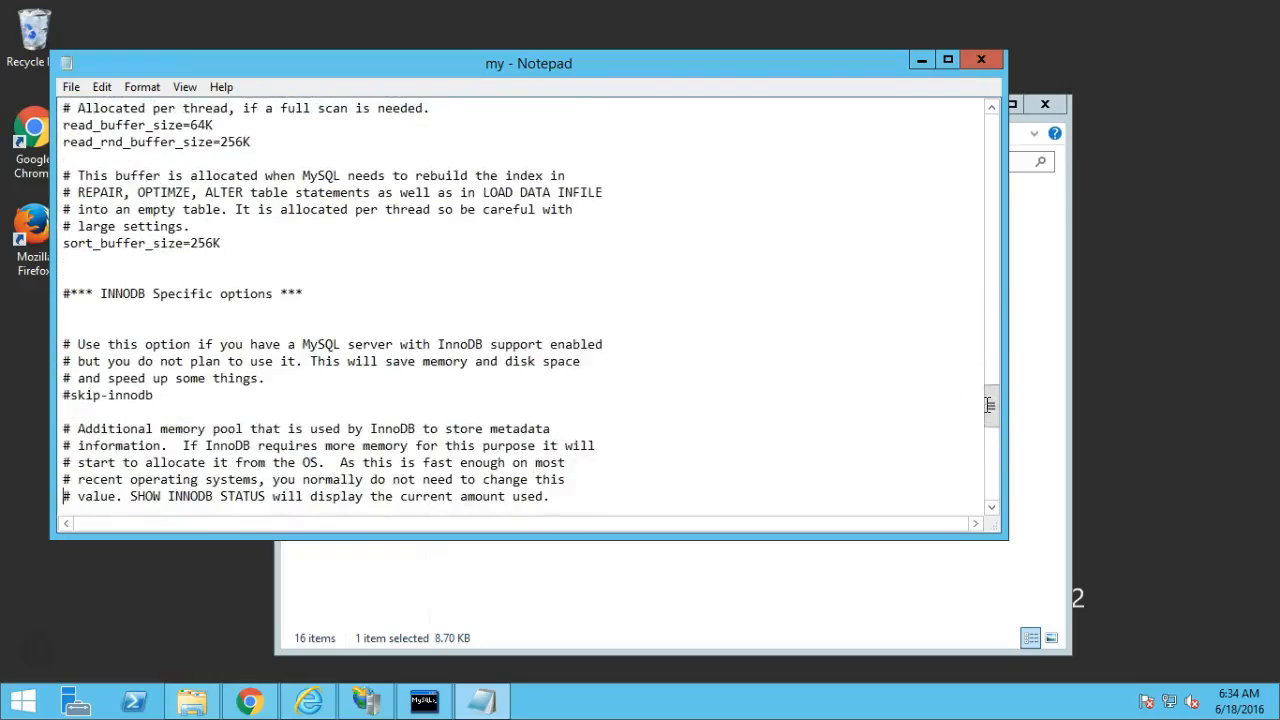
{"action": "left_click_drag", "start_coordinate": [993, 415], "coordinate": [991, 490]}
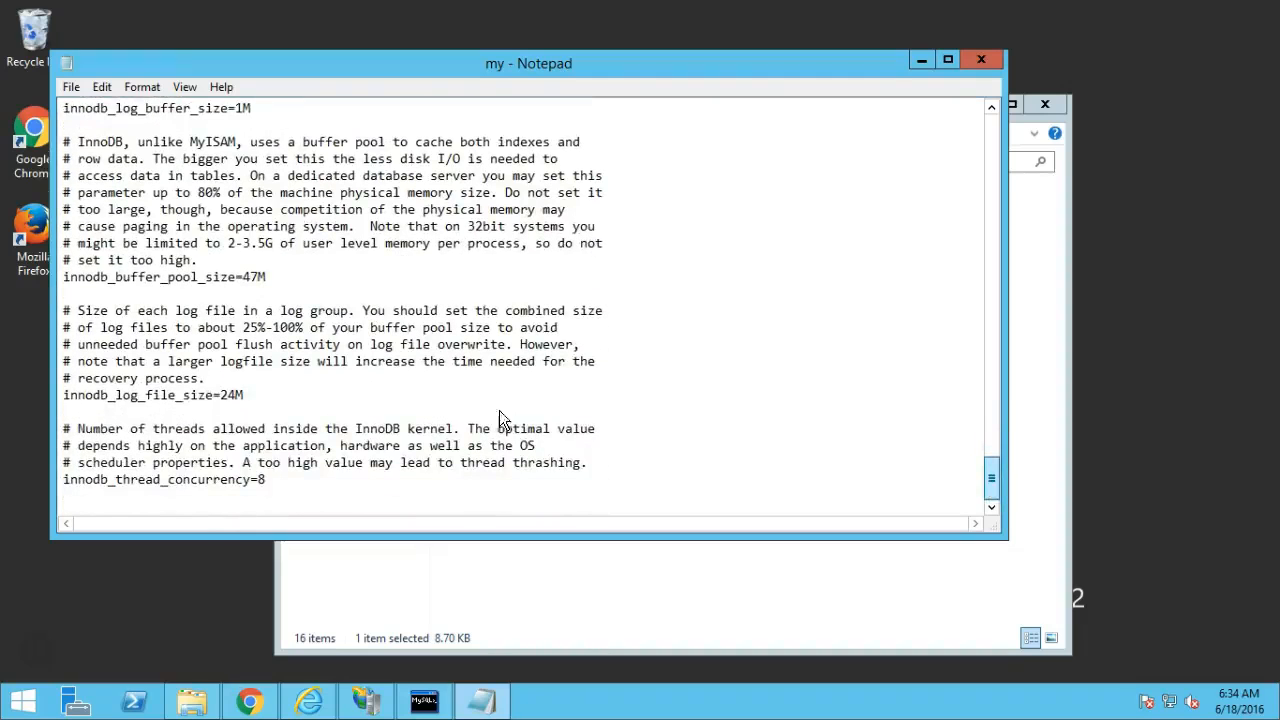
{"action": "left_click", "coordinate": [978, 62]}
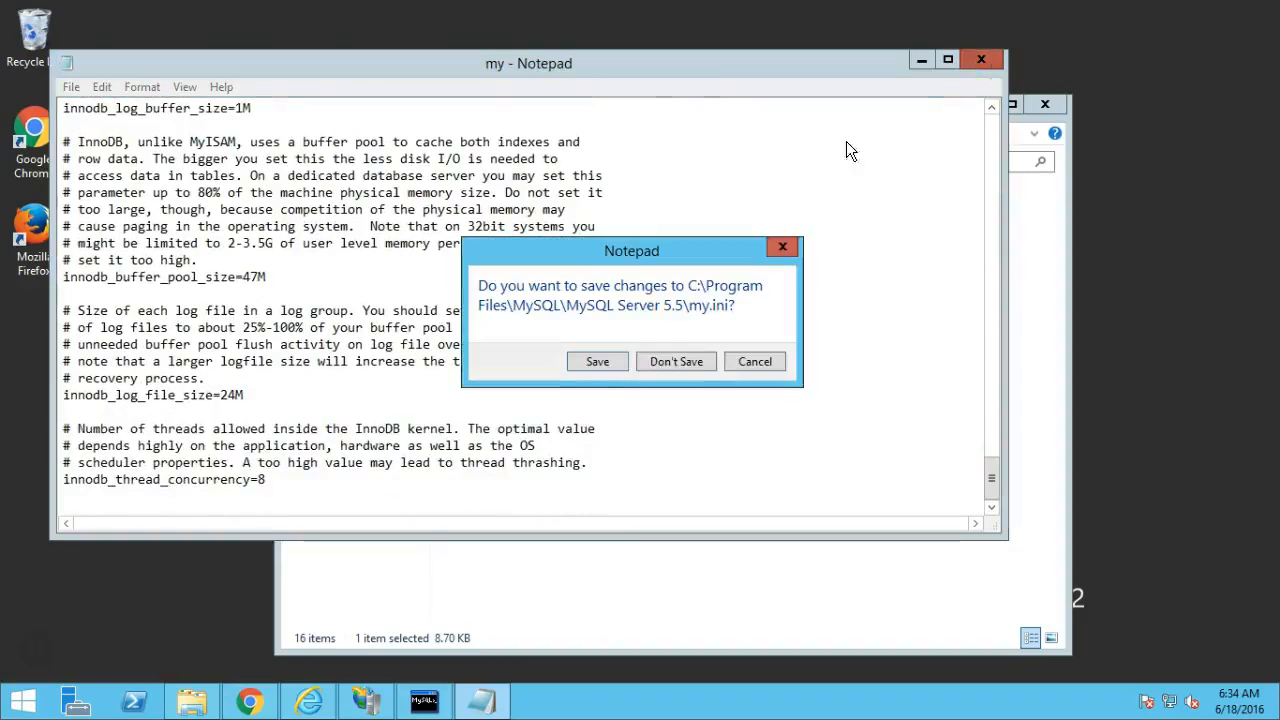
{"action": "left_click", "coordinate": [597, 362]}
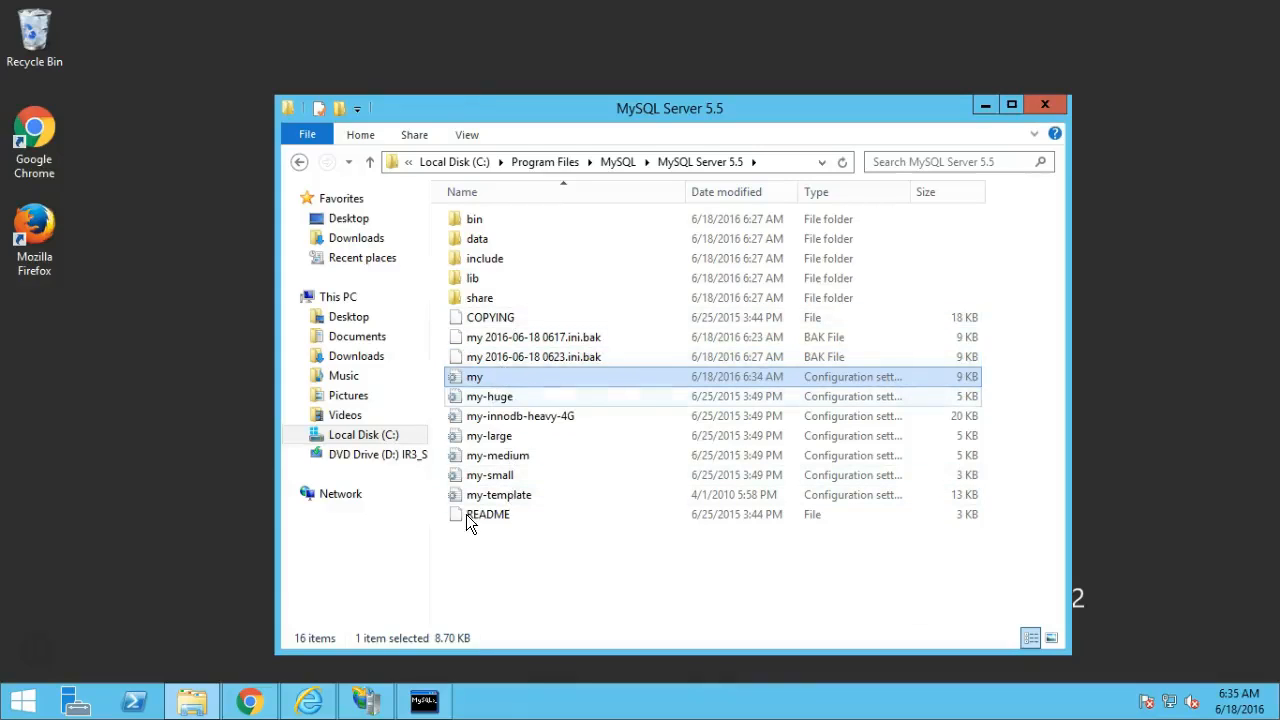
{"action": "left_click", "coordinate": [24, 704]}
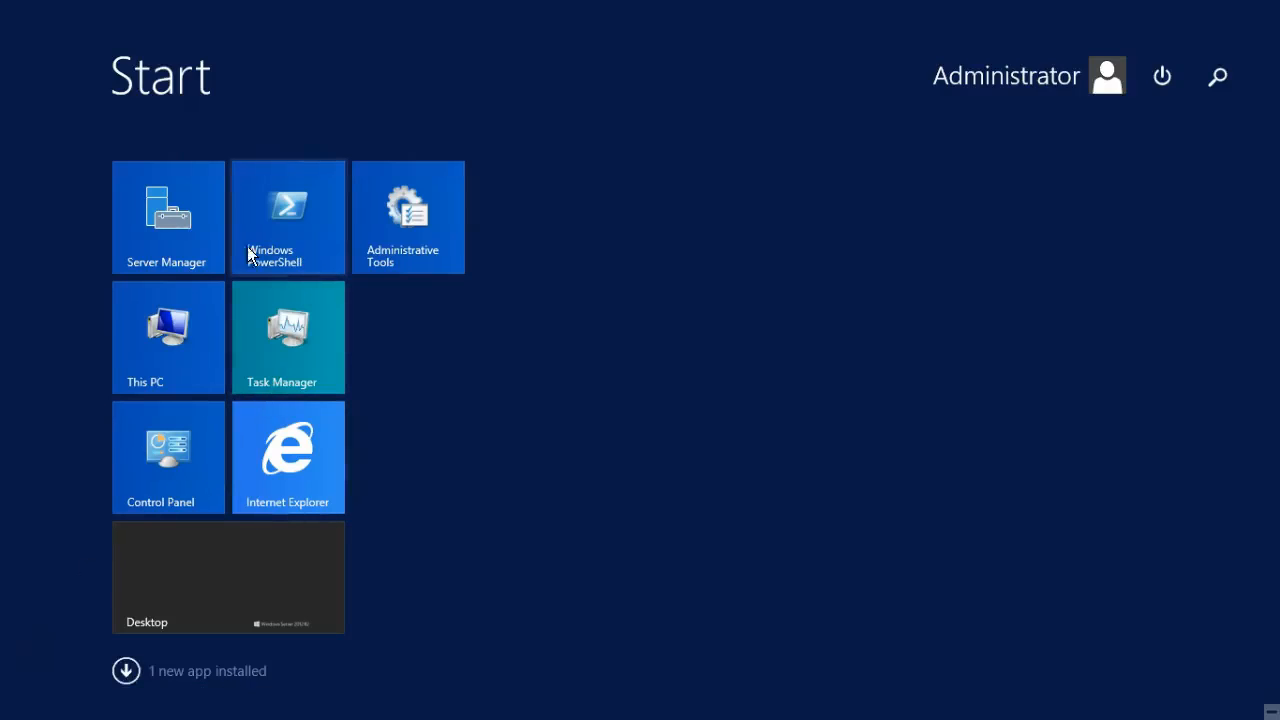
Restart the MySQL service from the Services console in Administrative Tools.
{"action": "left_click", "coordinate": [203, 486]}
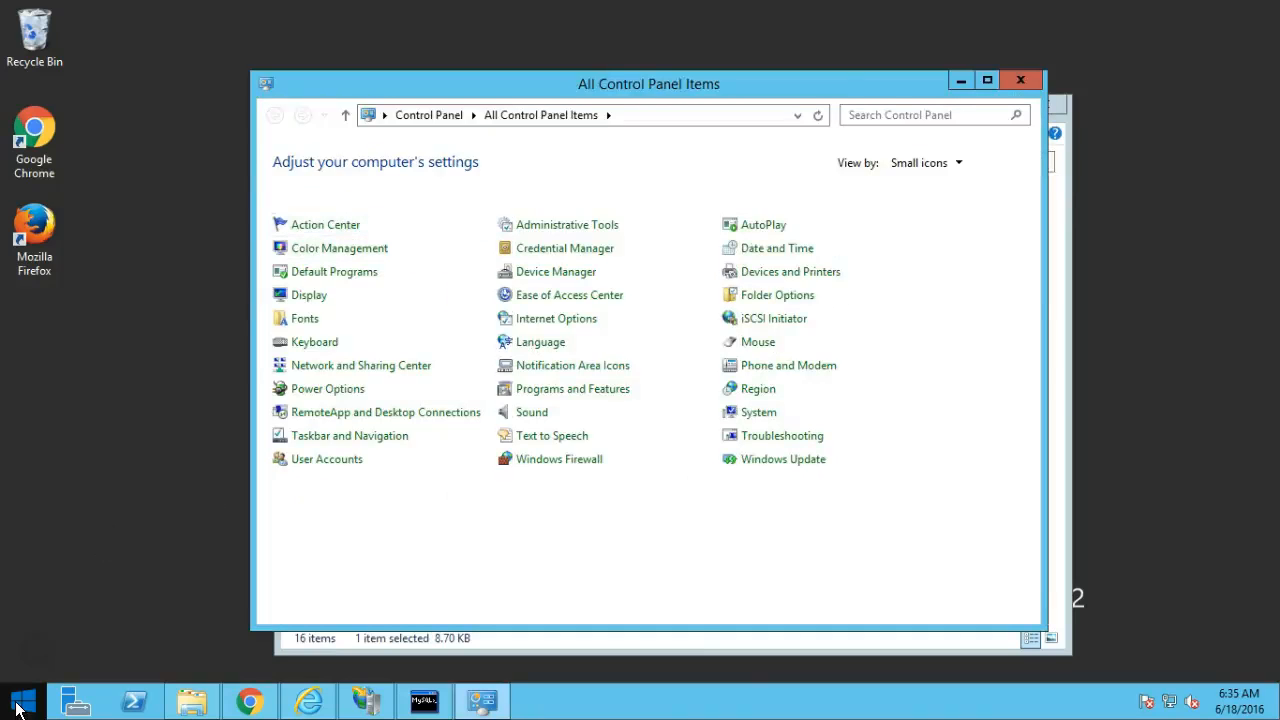
{"action": "left_click", "coordinate": [20, 704]}
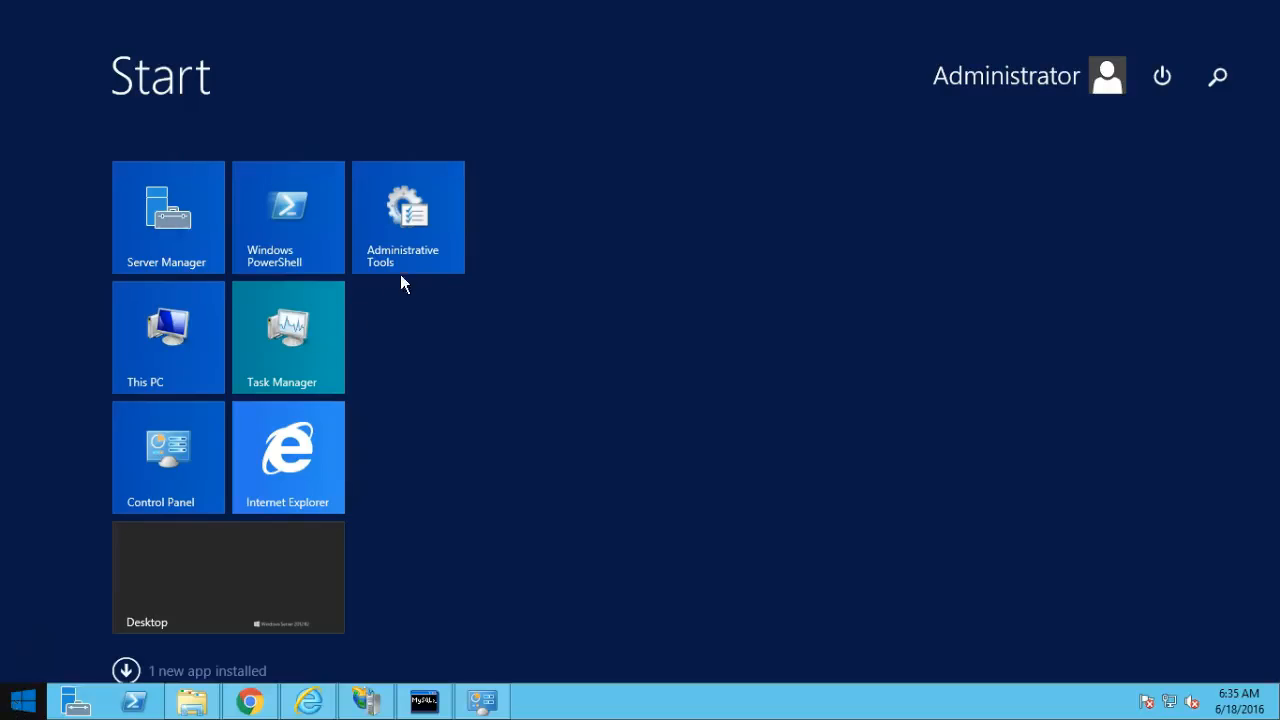
{"action": "left_click", "coordinate": [404, 226]}
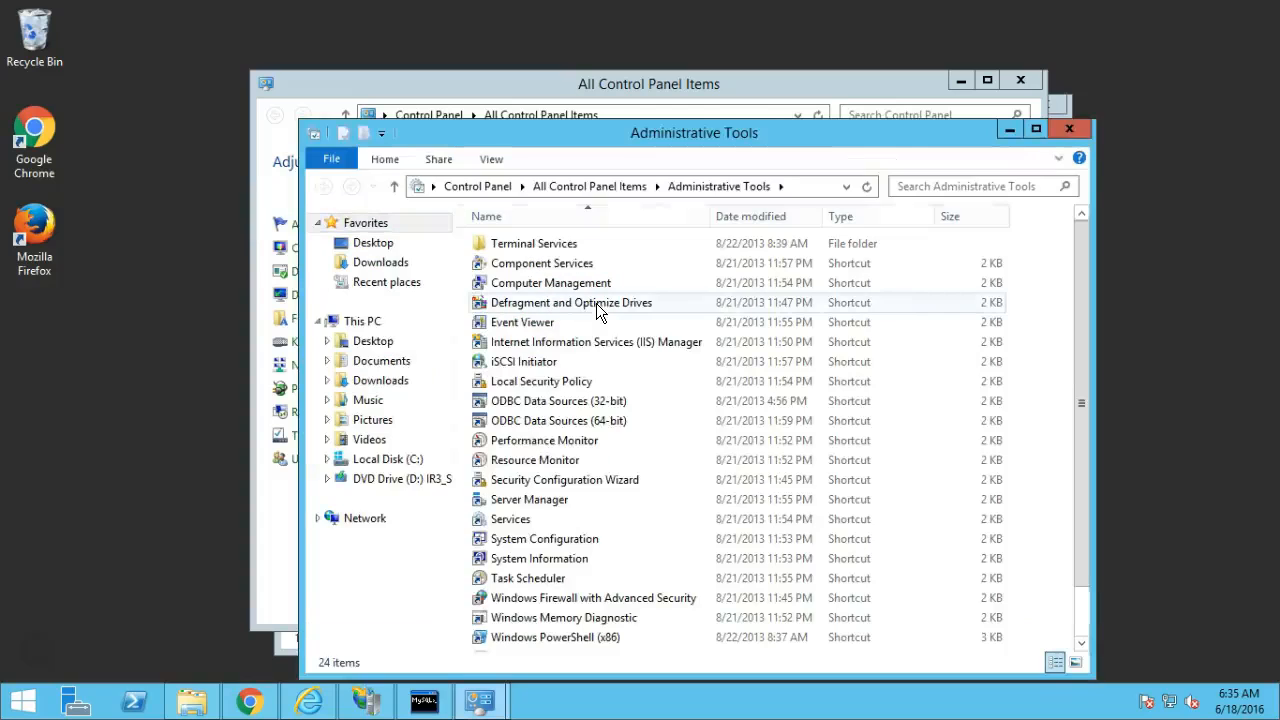
{"action": "double_click", "coordinate": [520, 521]}
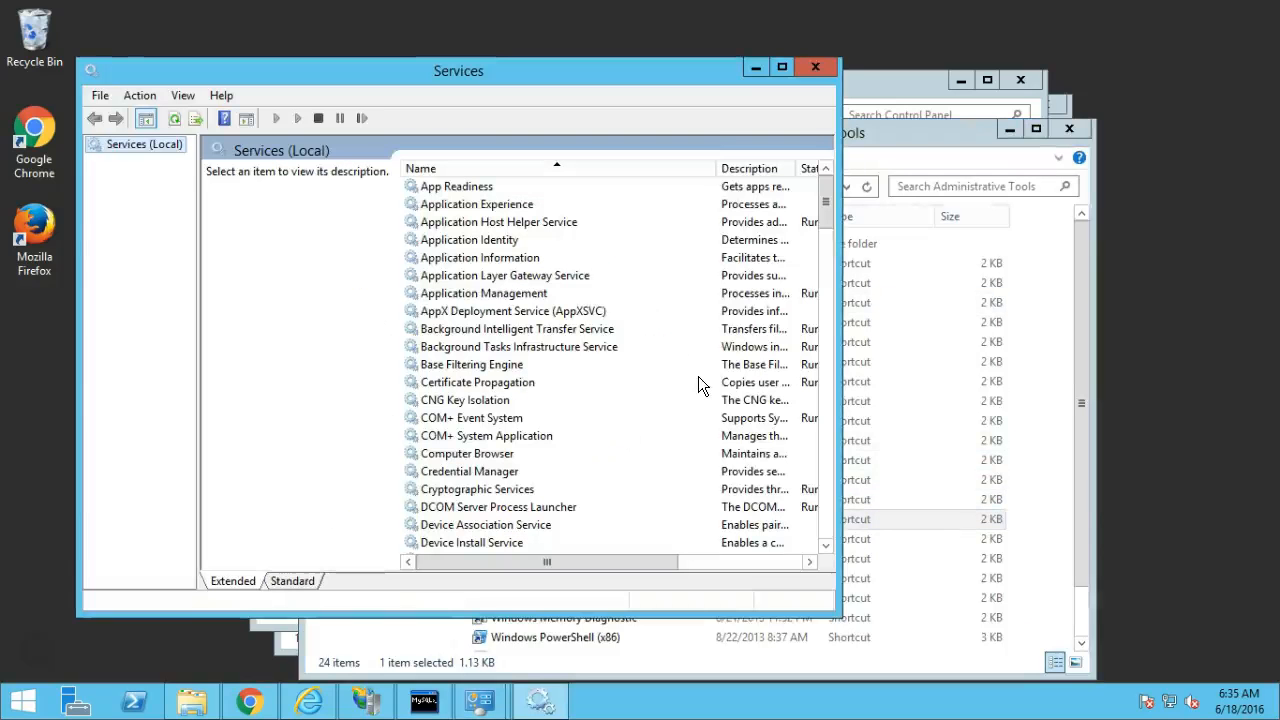
{"action": "left_click", "coordinate": [472, 350]}
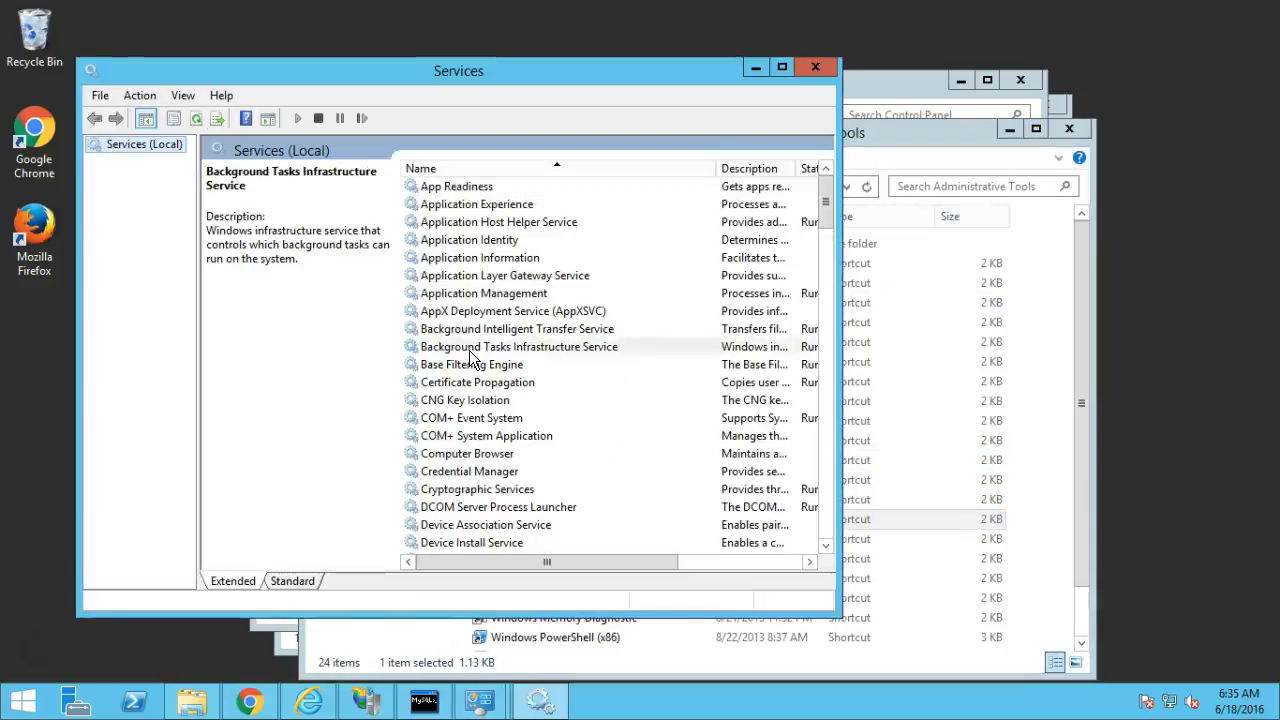
{"action": "left_click", "coordinate": [460, 437]}
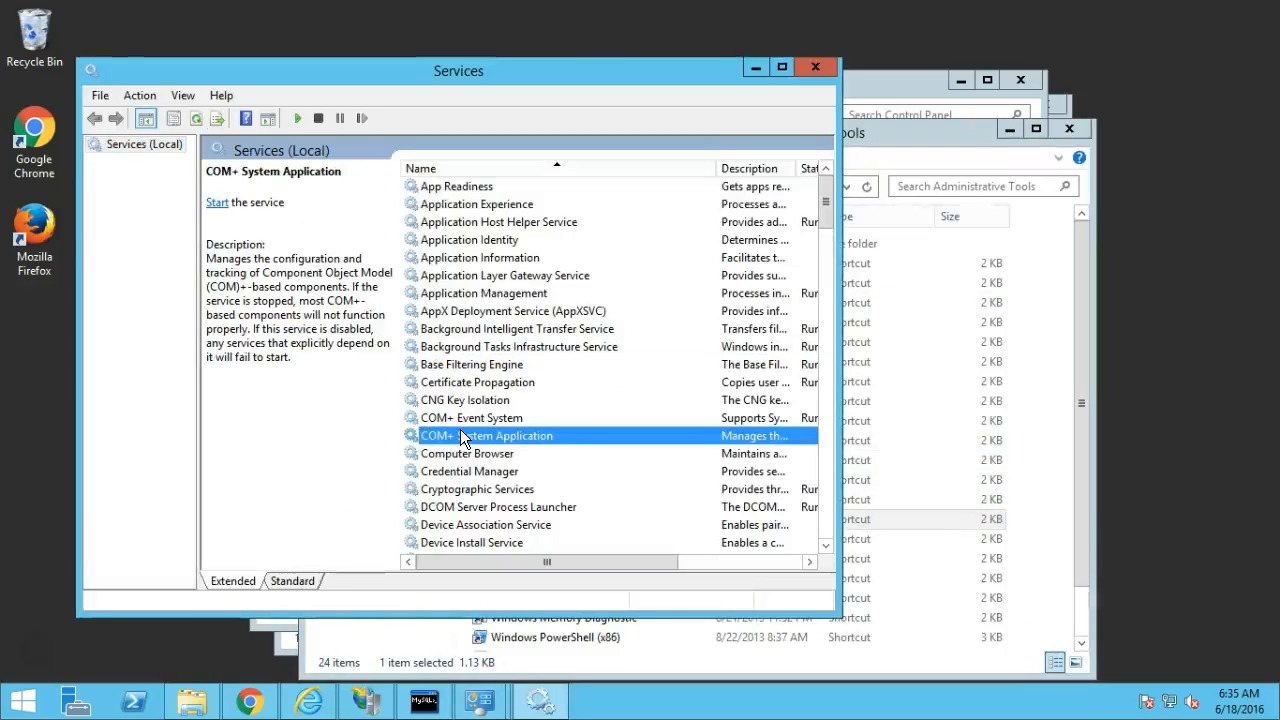
{"action": "key", "text": "m"}
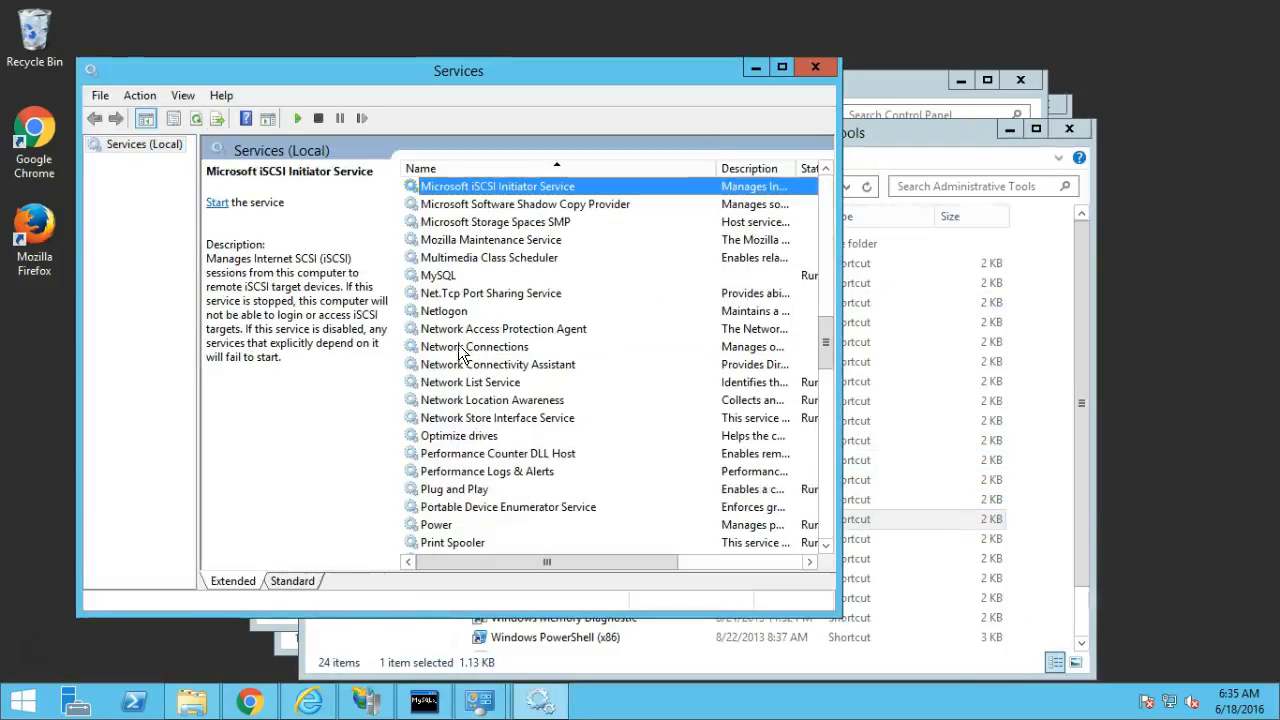
{"action": "left_click", "coordinate": [449, 283]}
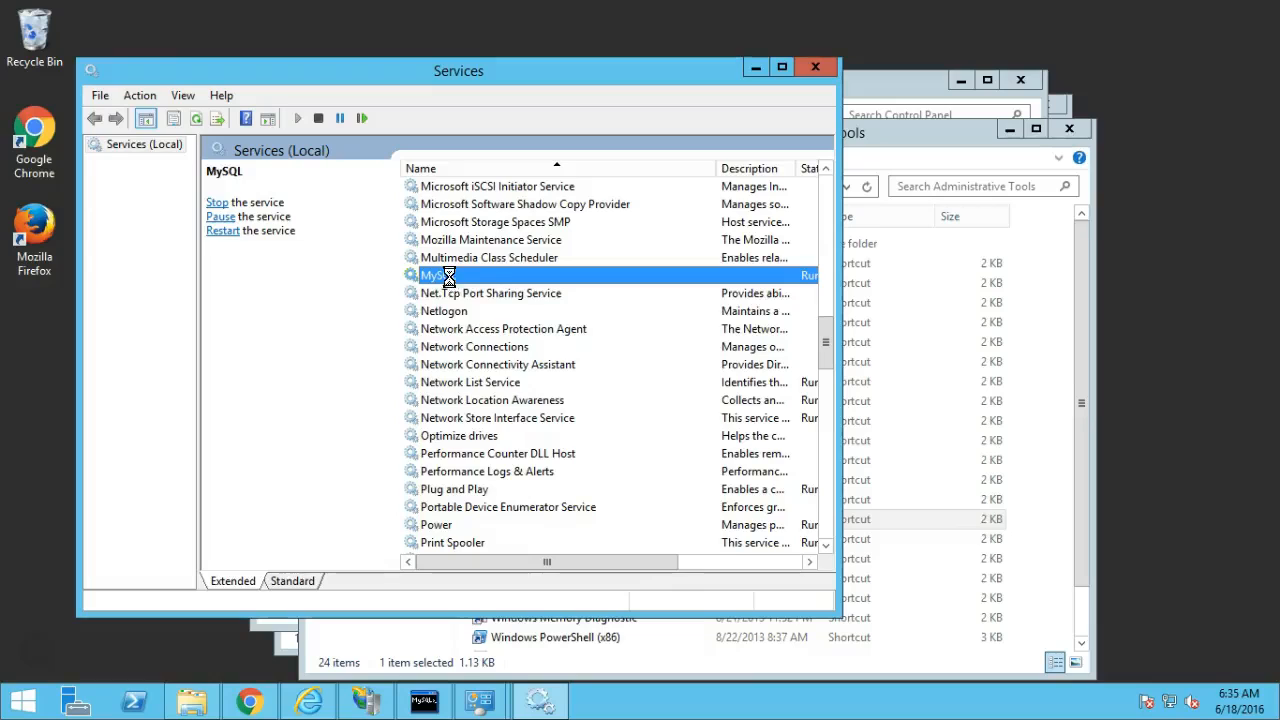
{"action": "right_click", "coordinate": [453, 280]}
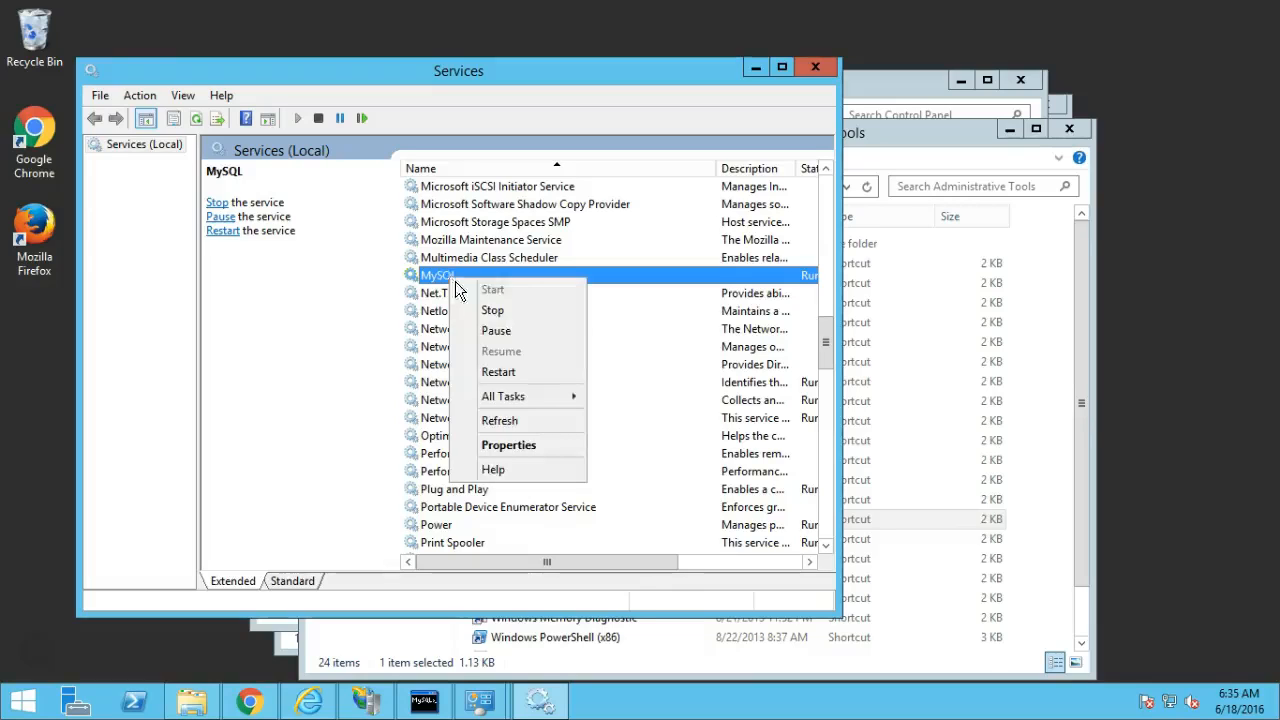
{"action": "left_click", "coordinate": [504, 369]}
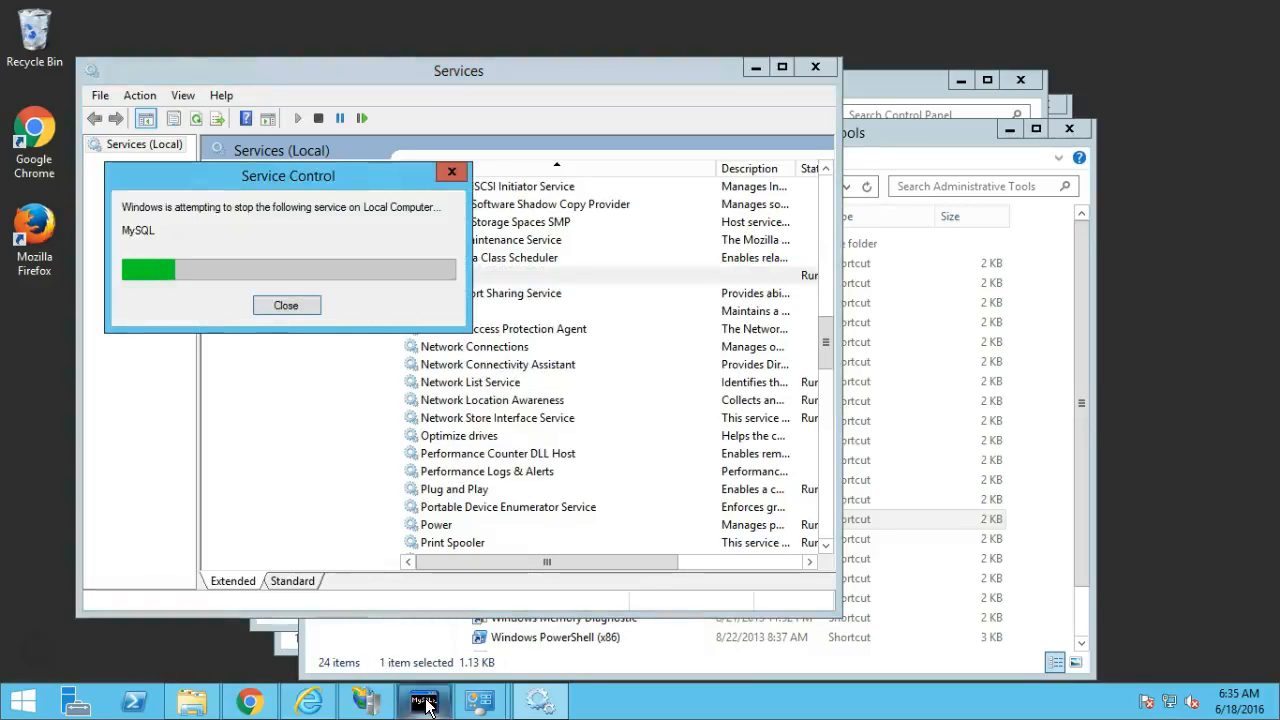
Close the MySQL console, Services and Administrative Tools windows.
{"action": "left_click", "coordinate": [425, 703]}
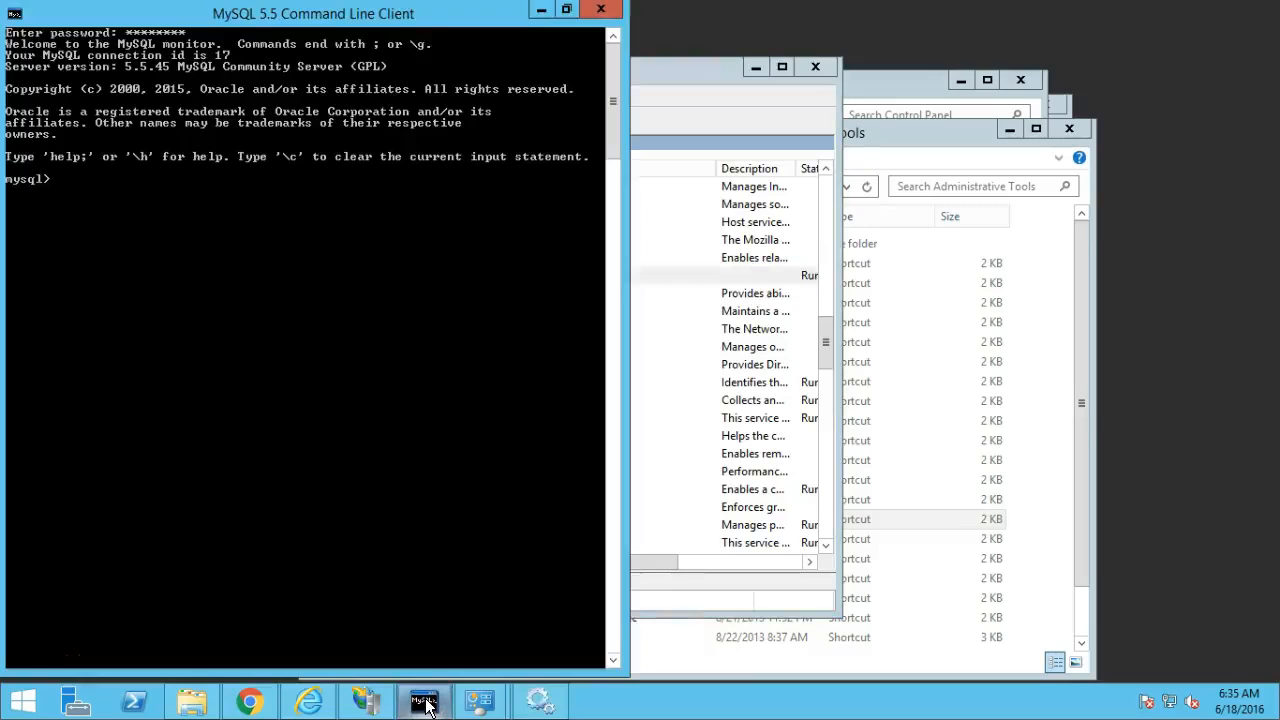
{"action": "left_click", "coordinate": [600, 10]}
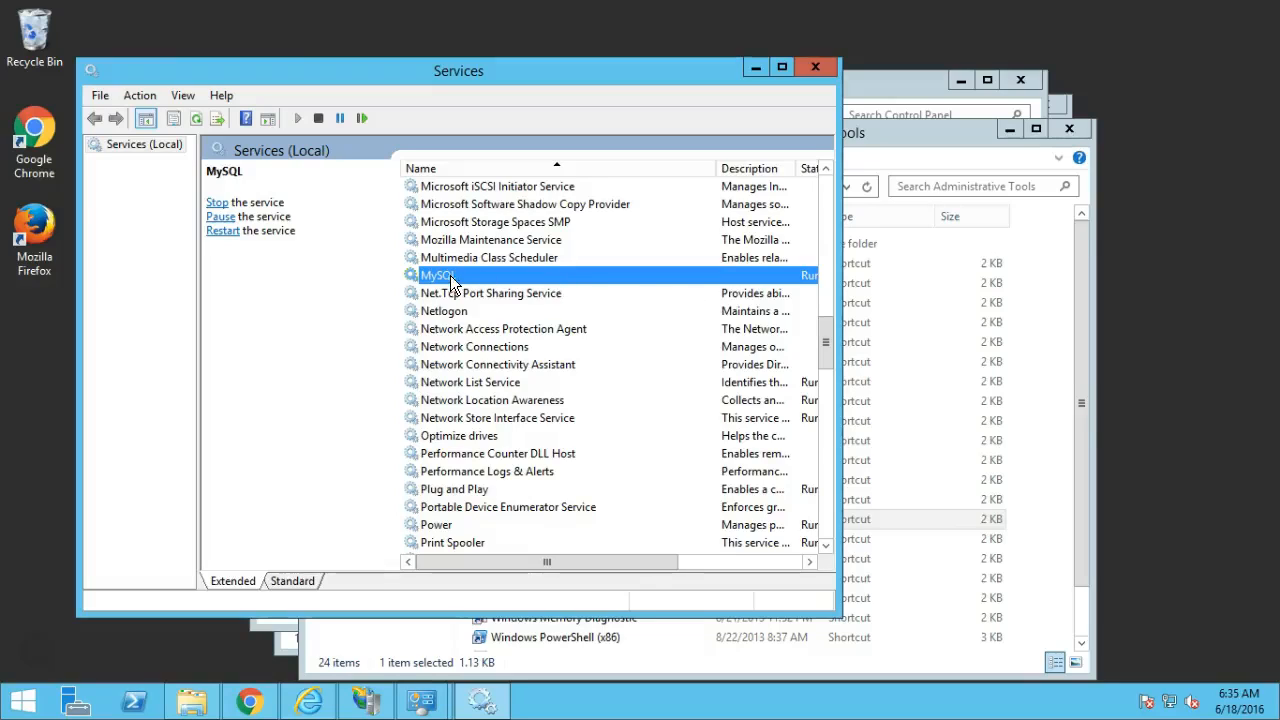
{"action": "left_click", "coordinate": [815, 68]}
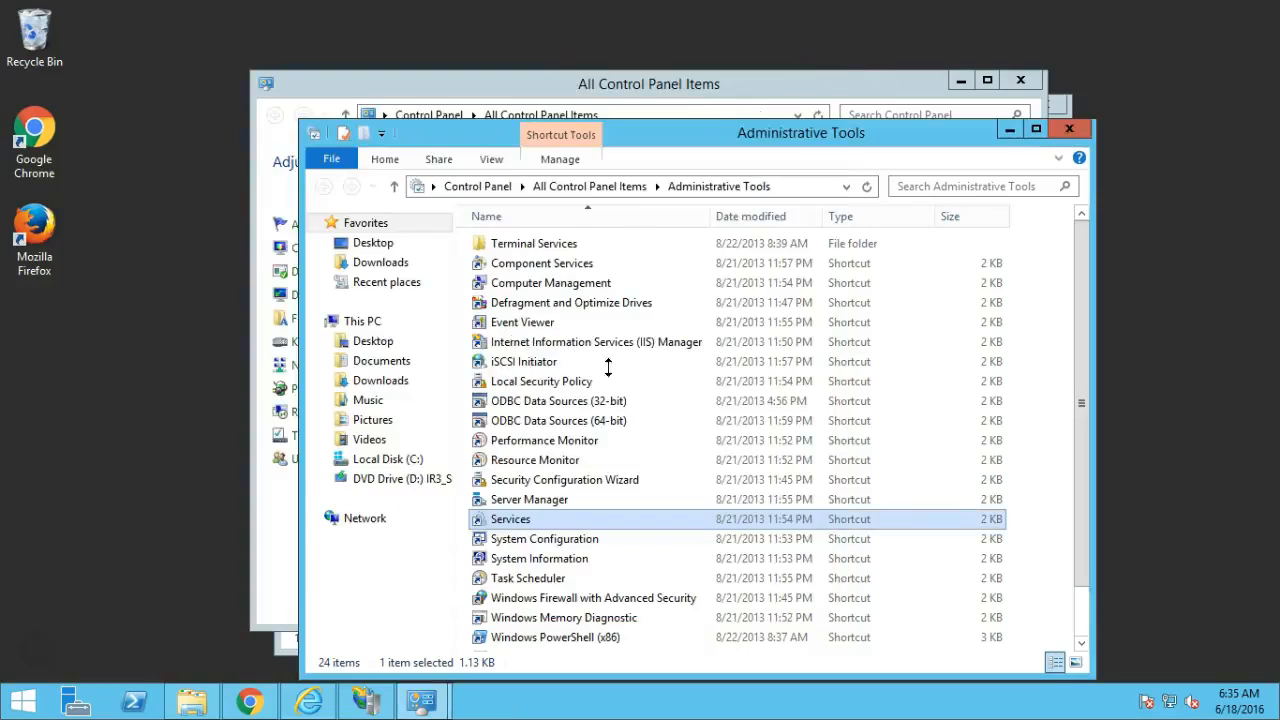
{"action": "left_click", "coordinate": [1066, 130]}
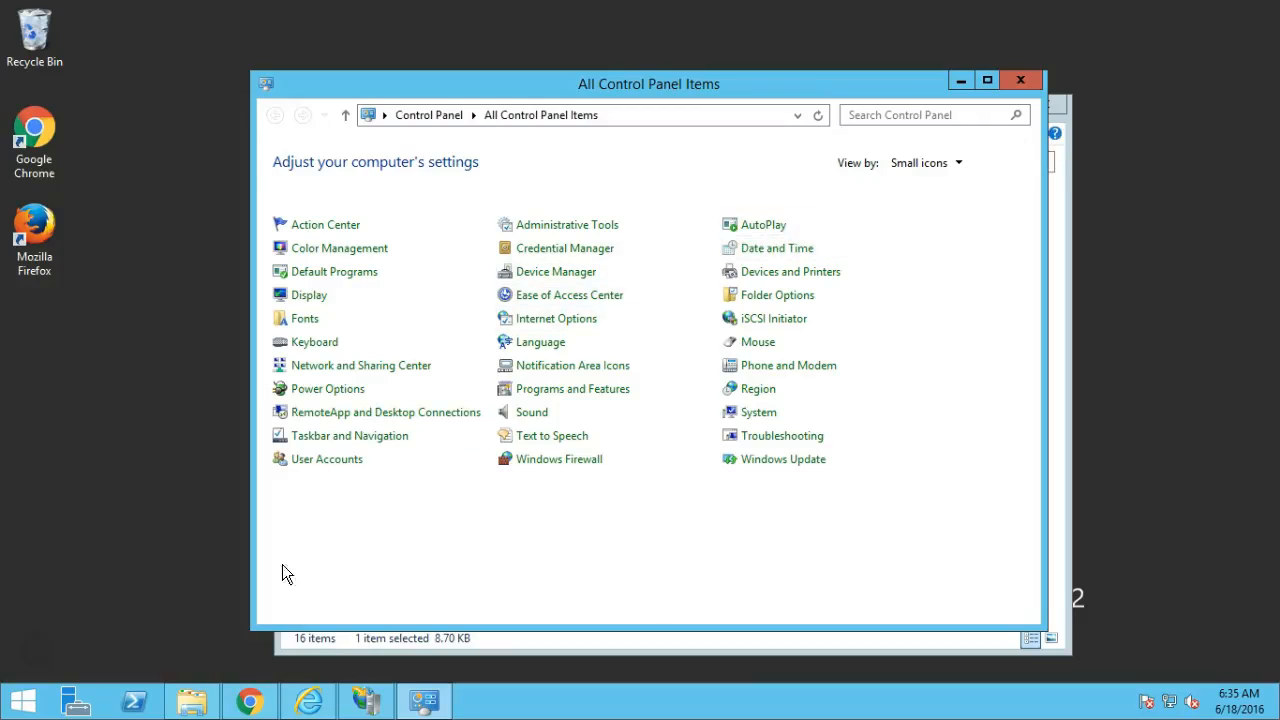
{"action": "mouse_move", "coordinate": [311, 710]}
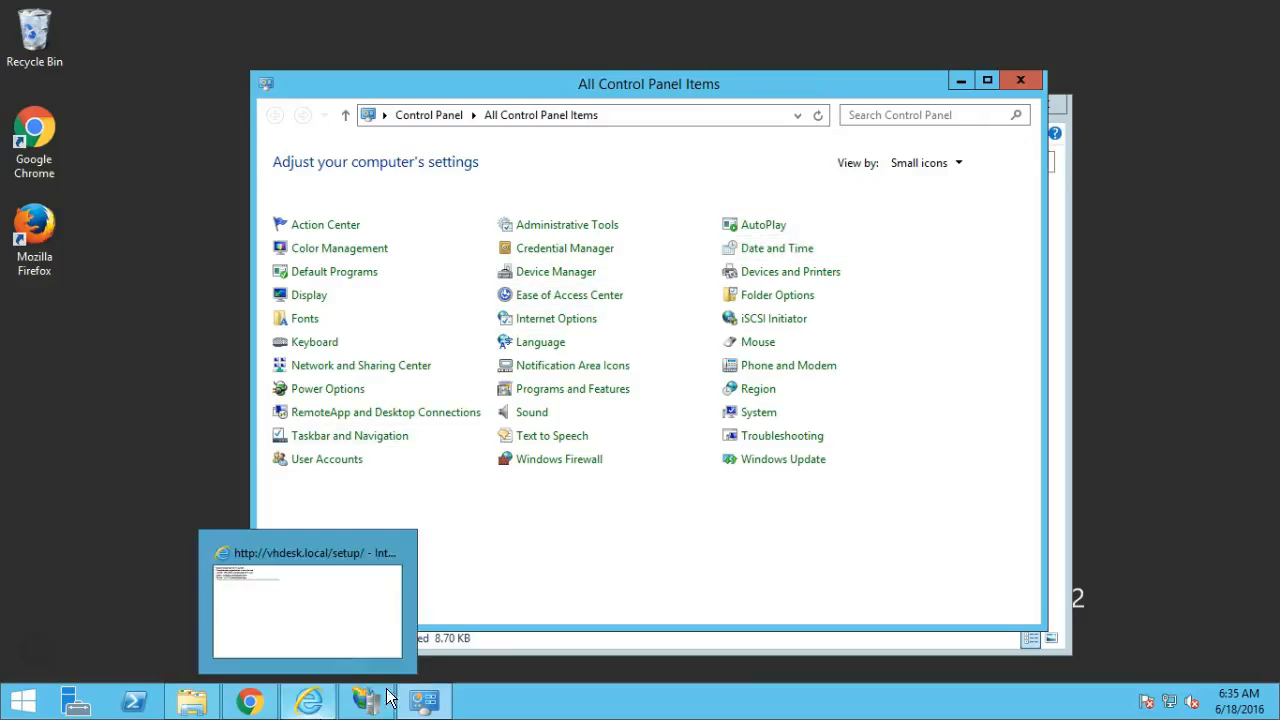
{"action": "left_click", "coordinate": [316, 712]}
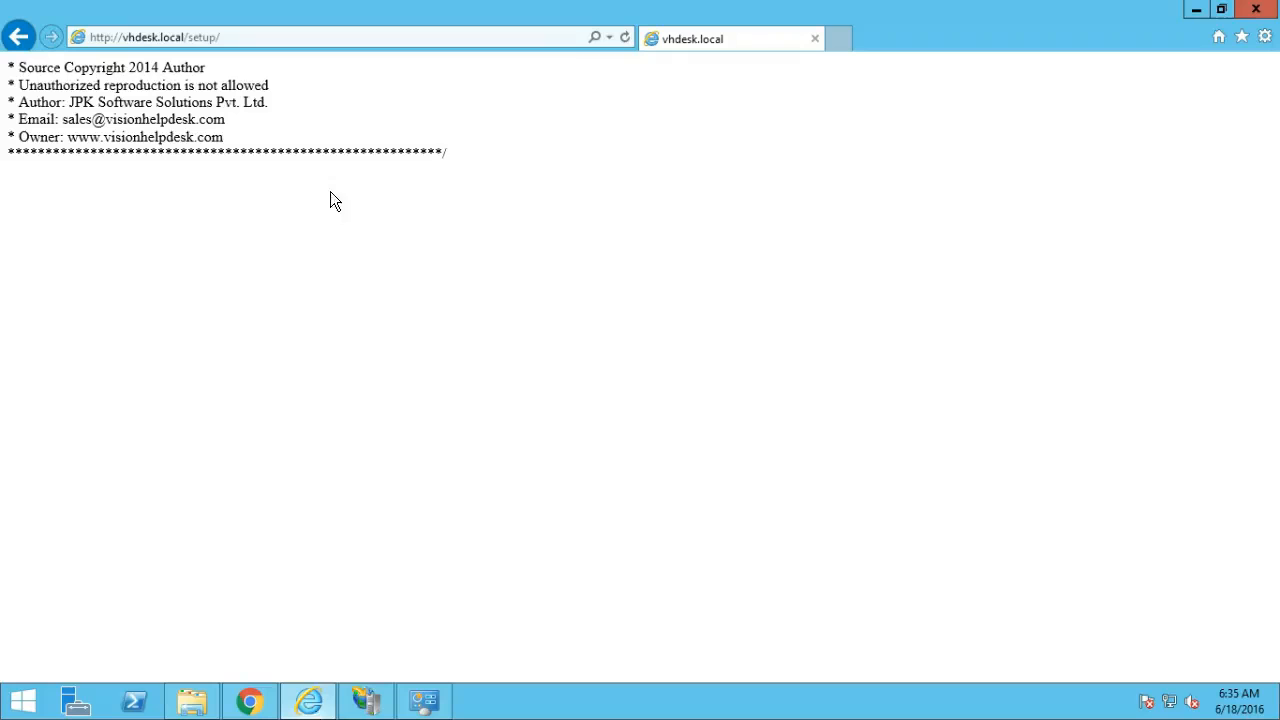
{"action": "left_click", "coordinate": [623, 38]}
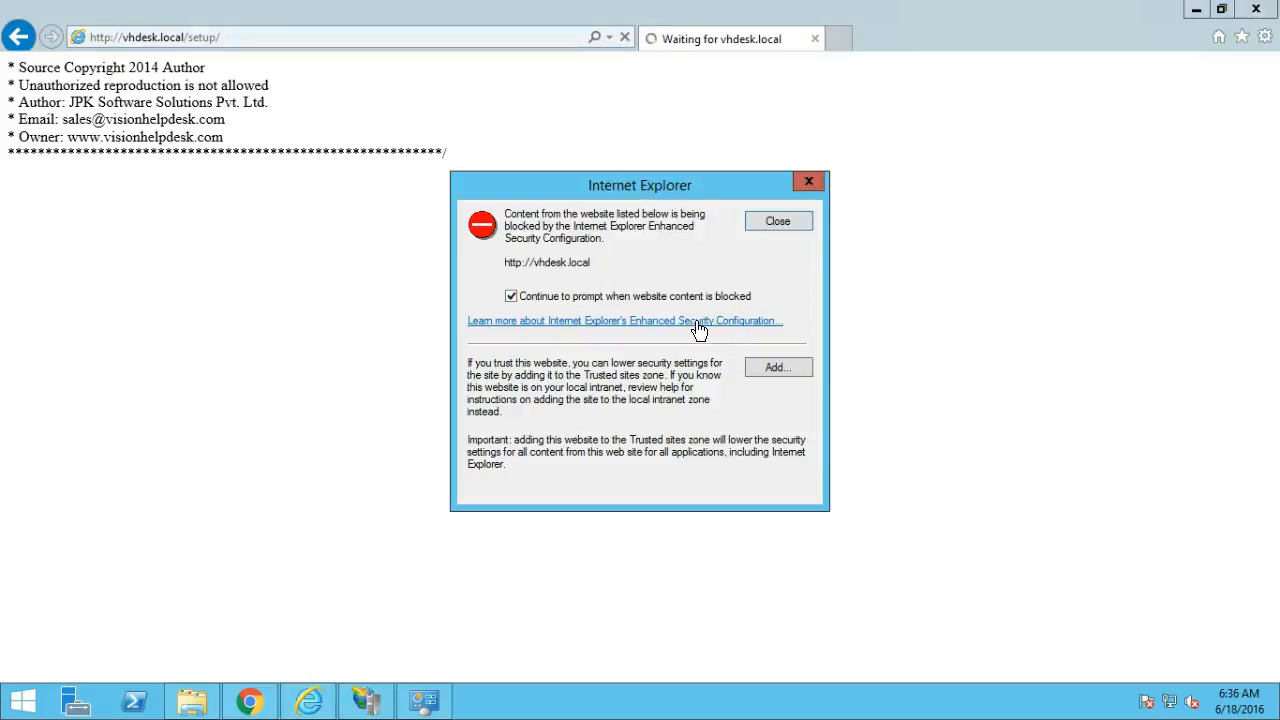
{"action": "left_click", "coordinate": [778, 368]}
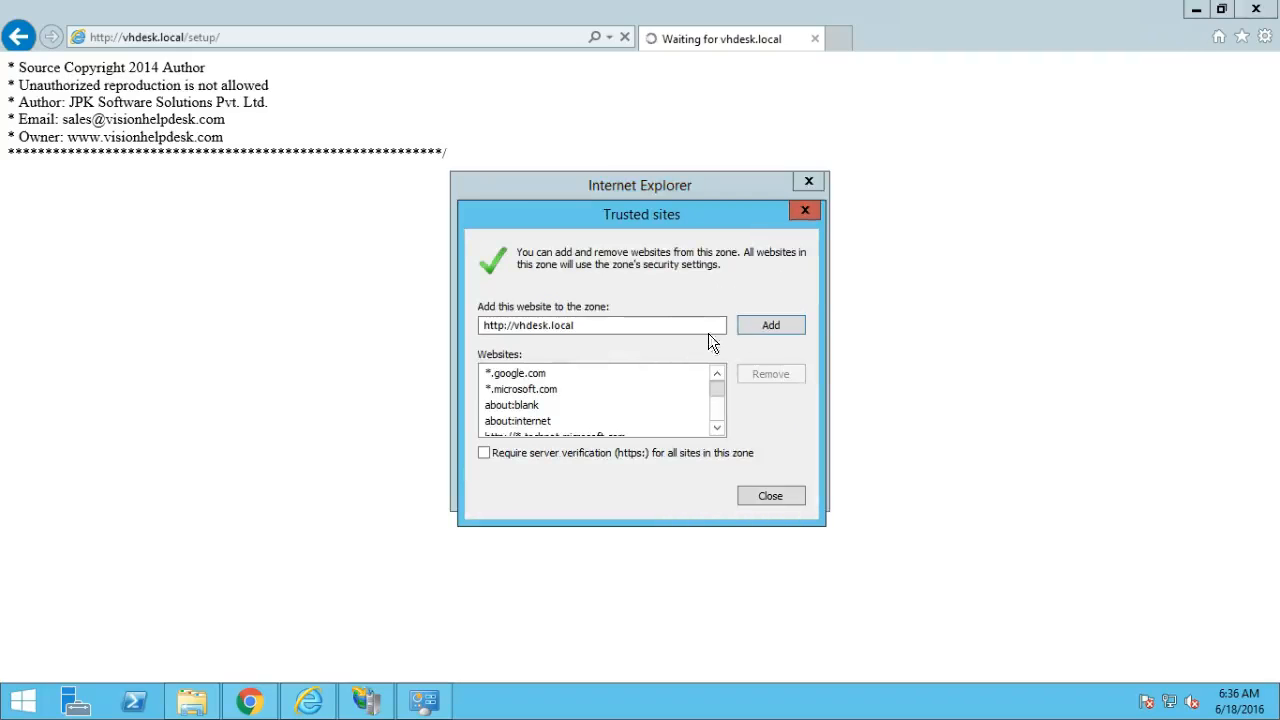
{"action": "left_click", "coordinate": [752, 324]}
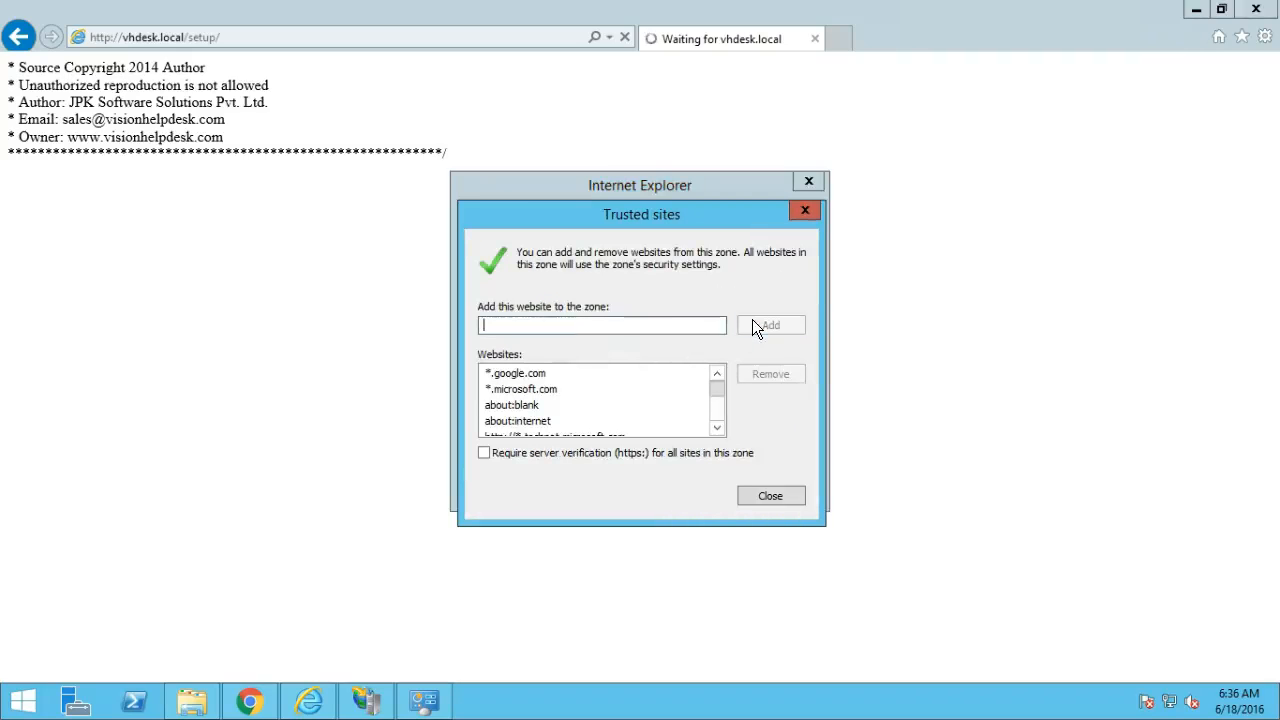
{"action": "left_click", "coordinate": [768, 493]}
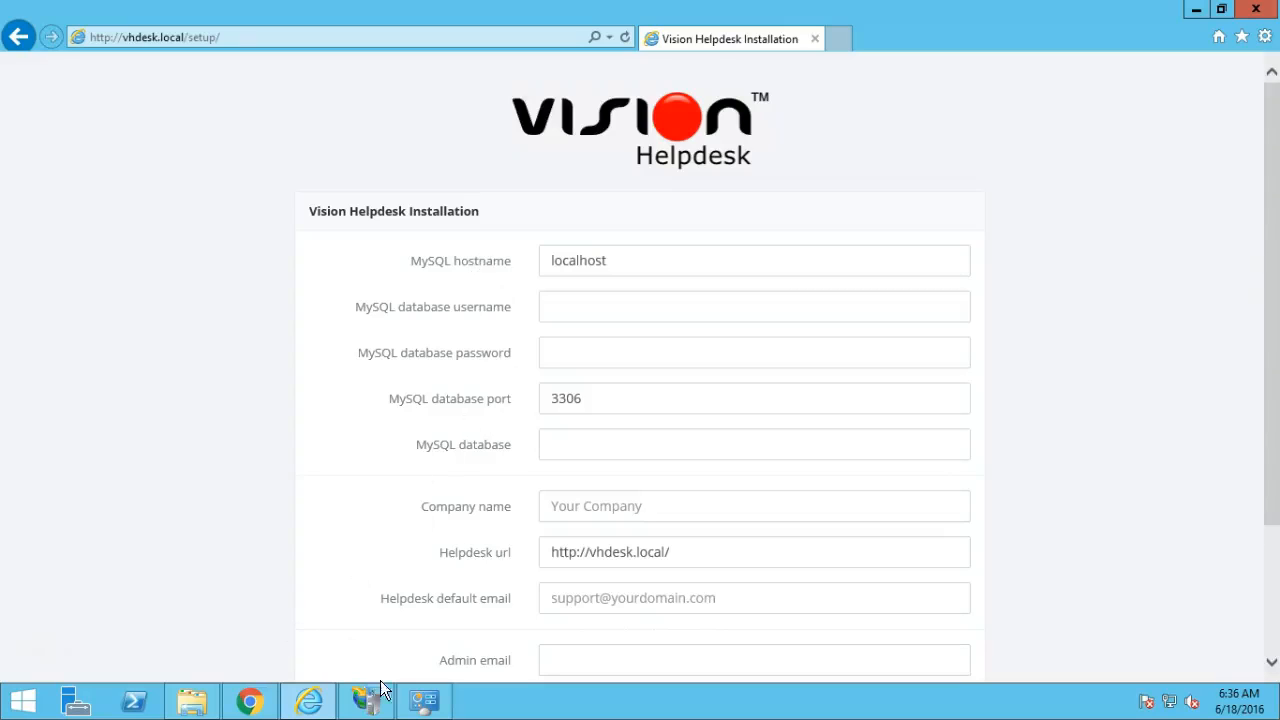
{"action": "left_click", "coordinate": [24, 704]}
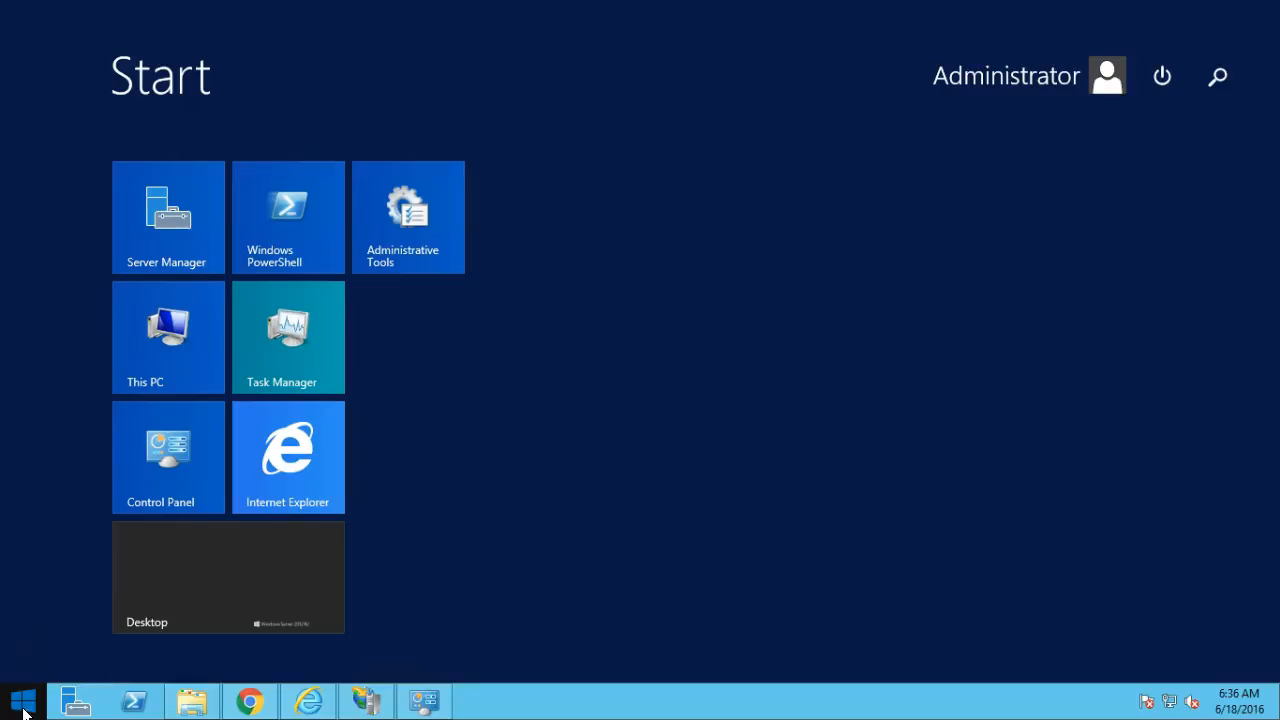
Launch MySQL 5.5 Command Line Client from Start search and log in with the root password.
{"action": "left_click", "coordinate": [1218, 77]}
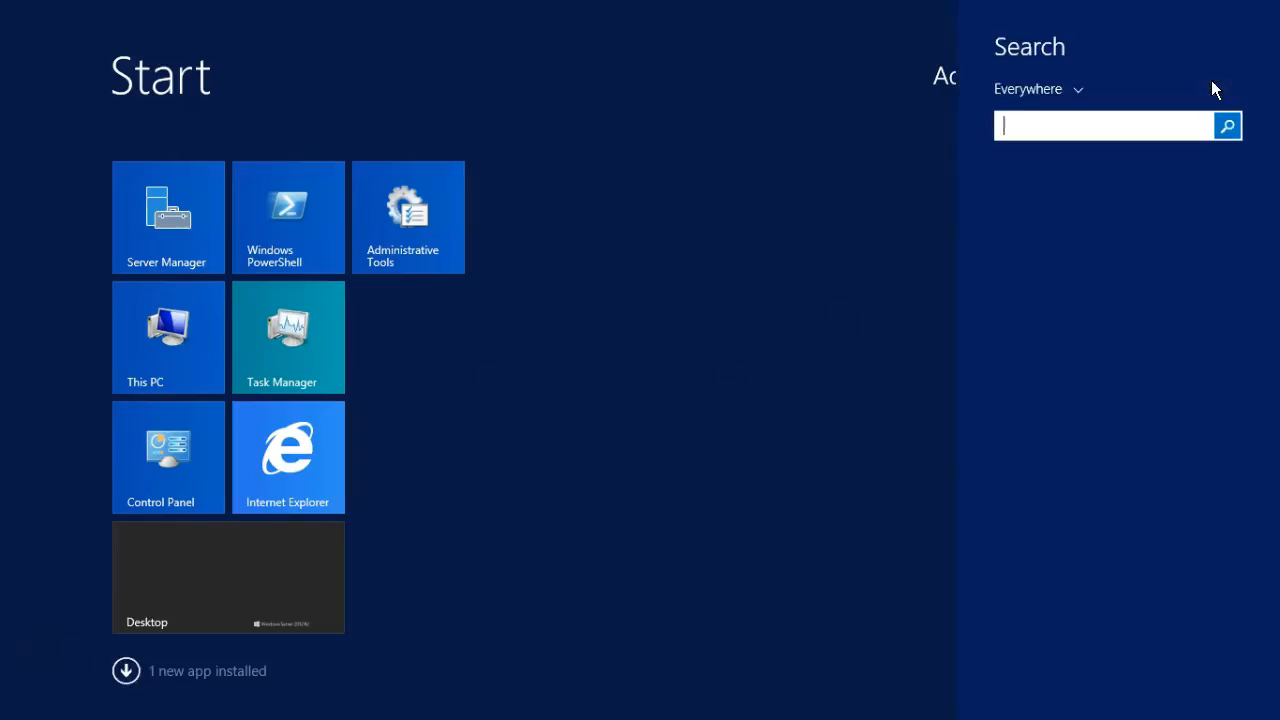
{"action": "type", "text": "mysql"}
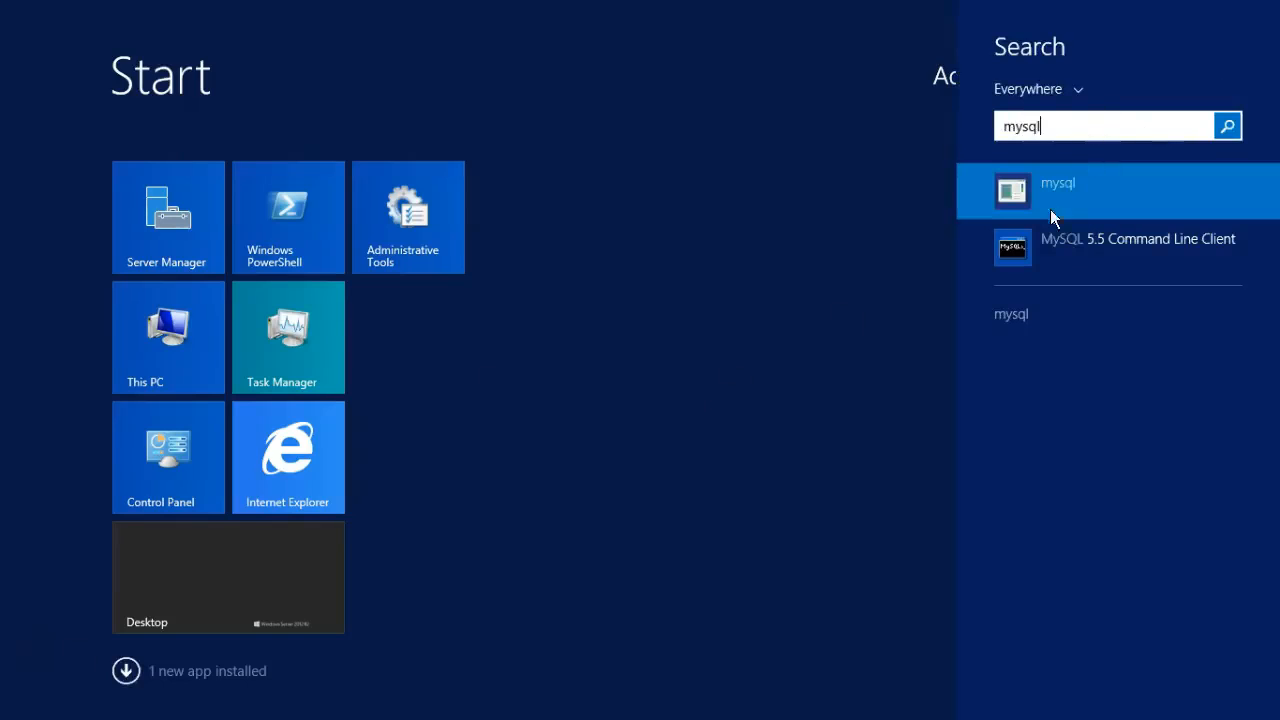
{"action": "left_click", "coordinate": [1100, 244]}
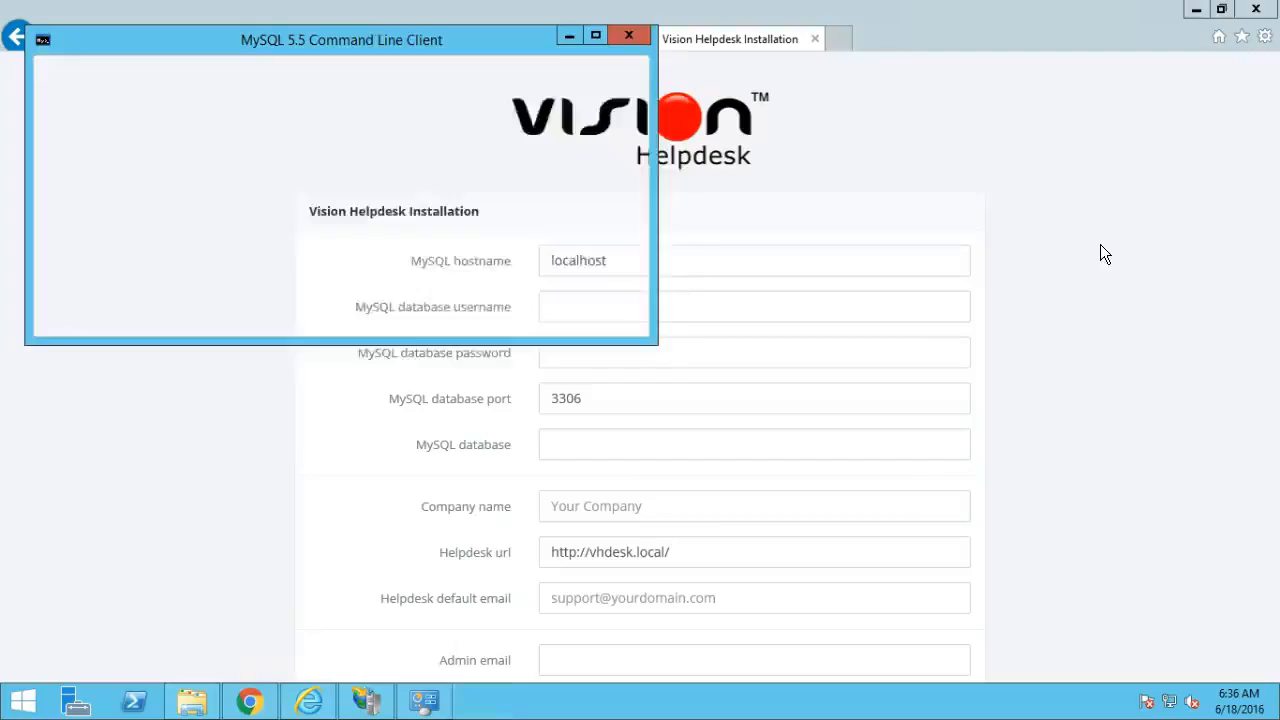
{"action": "type", "text": "********"}
{"action": "key", "text": "Return"}
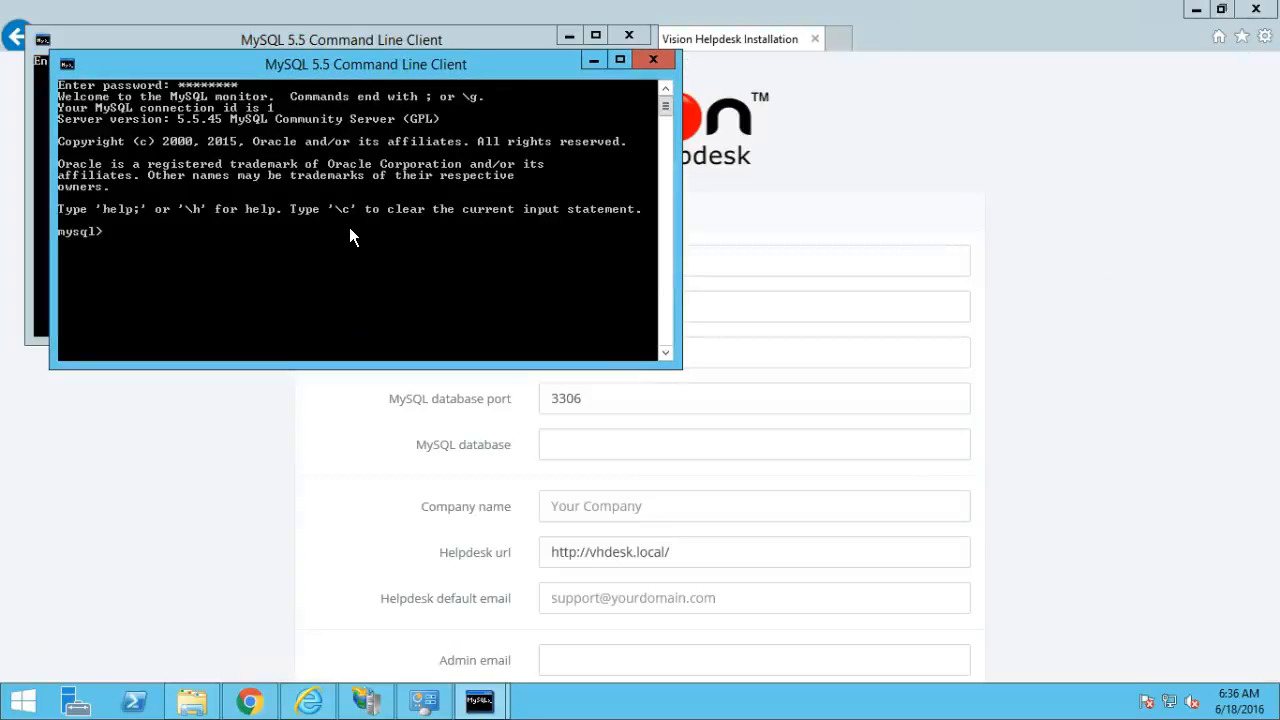
Run 'show databases;' and then 'create database vision;'.
{"action": "type", "text": "show databases;"}
{"action": "key", "text": "Return"}
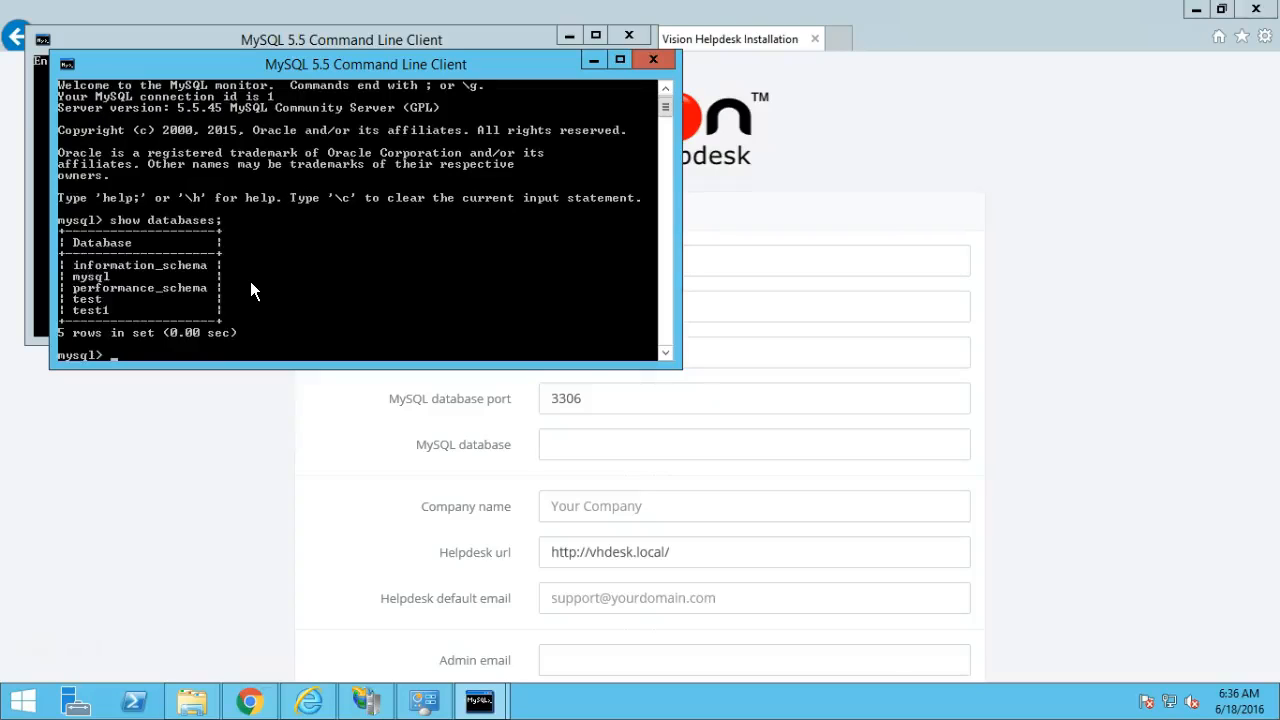
{"action": "type", "text": "create database vision"}
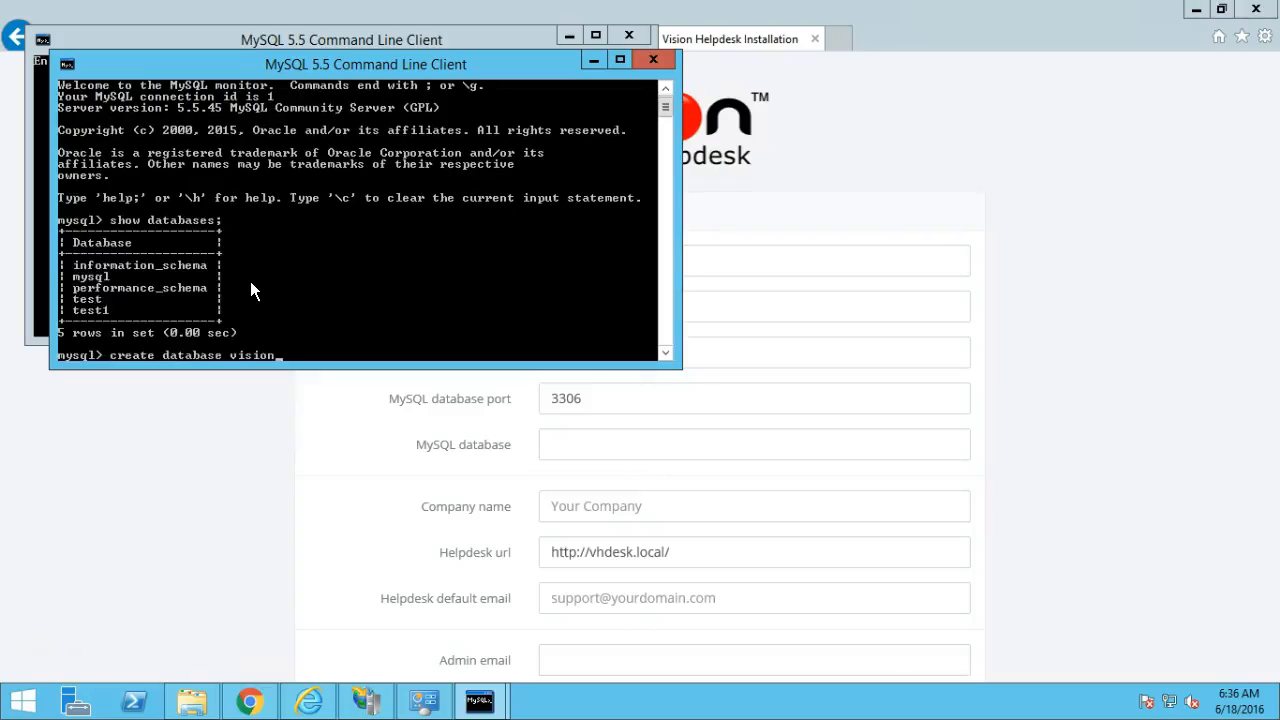
{"action": "type", "text": ";"}
{"action": "key", "text": "Return"}
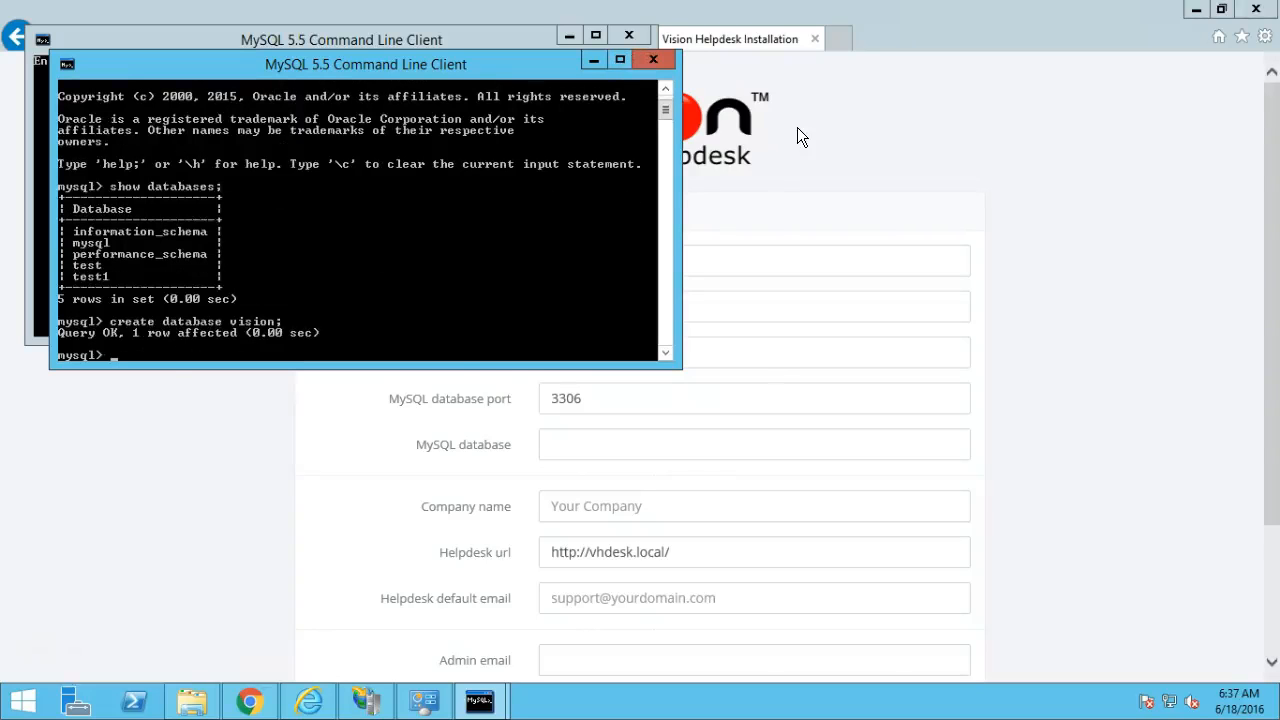
{"action": "left_click", "coordinate": [702, 195]}
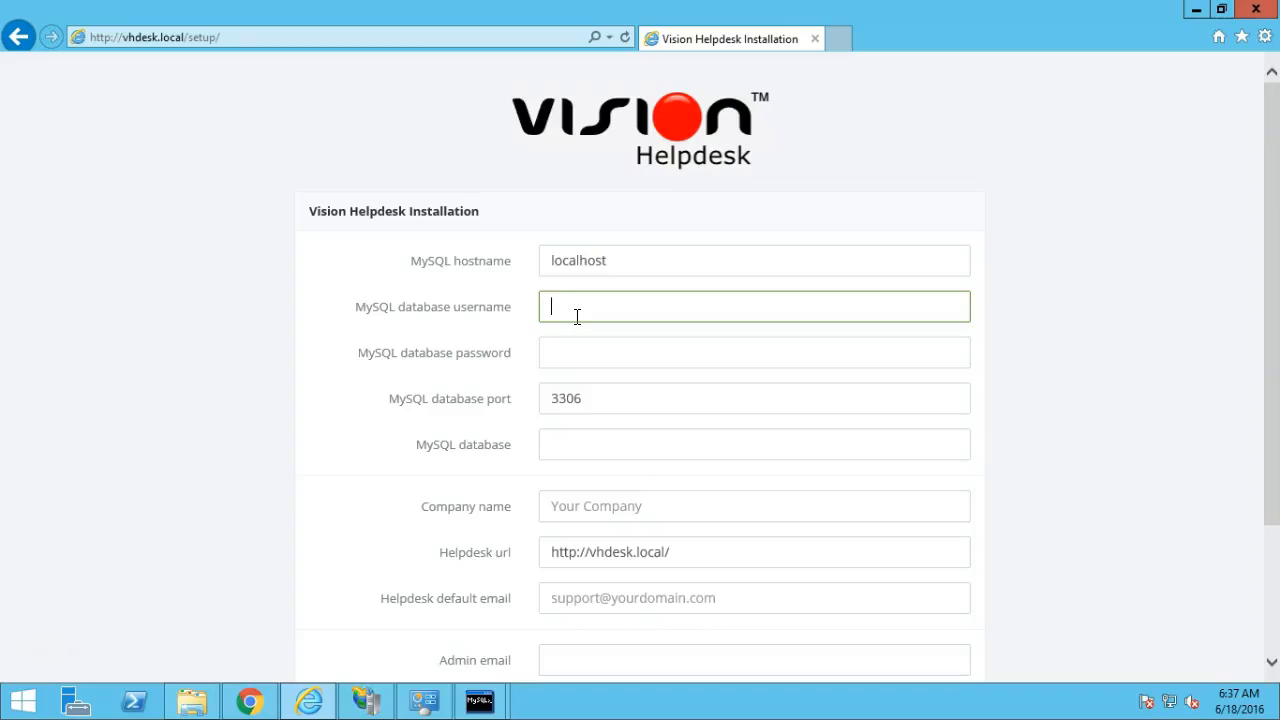
Enter username root, the MySQL password, database vision and company name VH Desk.
{"action": "type", "text": "root"}
{"action": "key", "text": "Tab"}
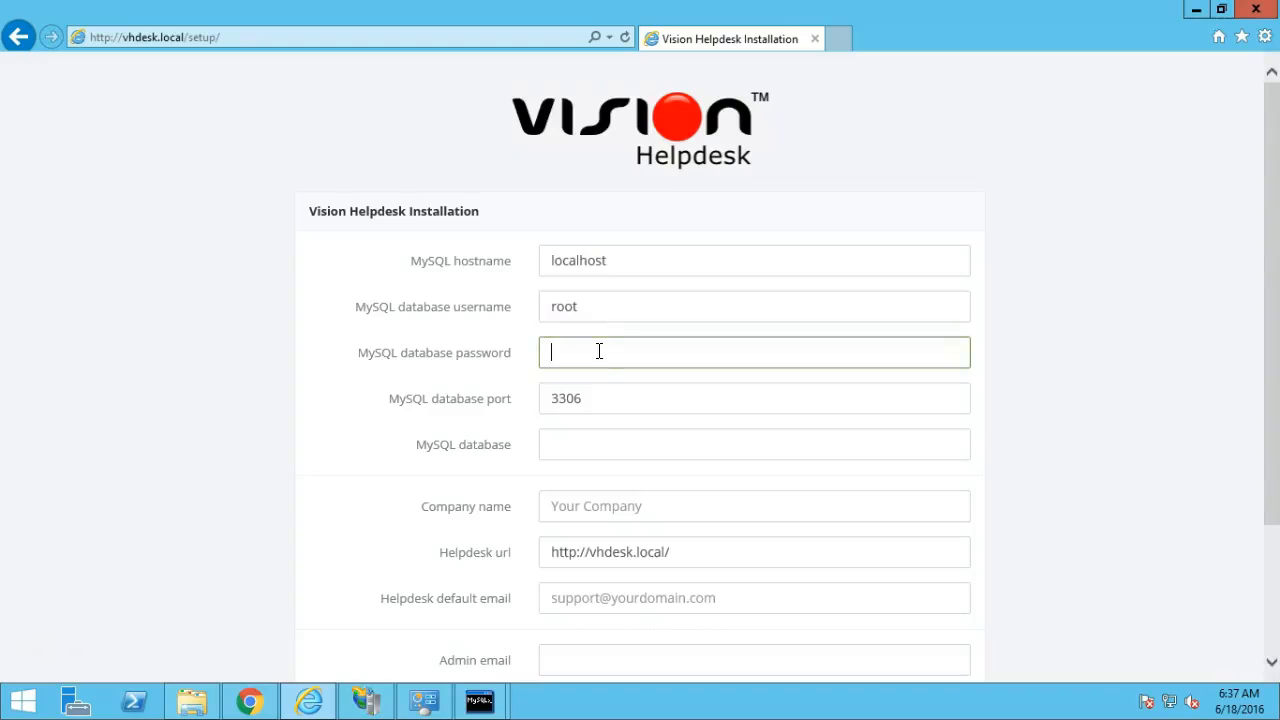
{"action": "type", "text": "password"}
{"action": "left_click", "coordinate": [588, 445]}
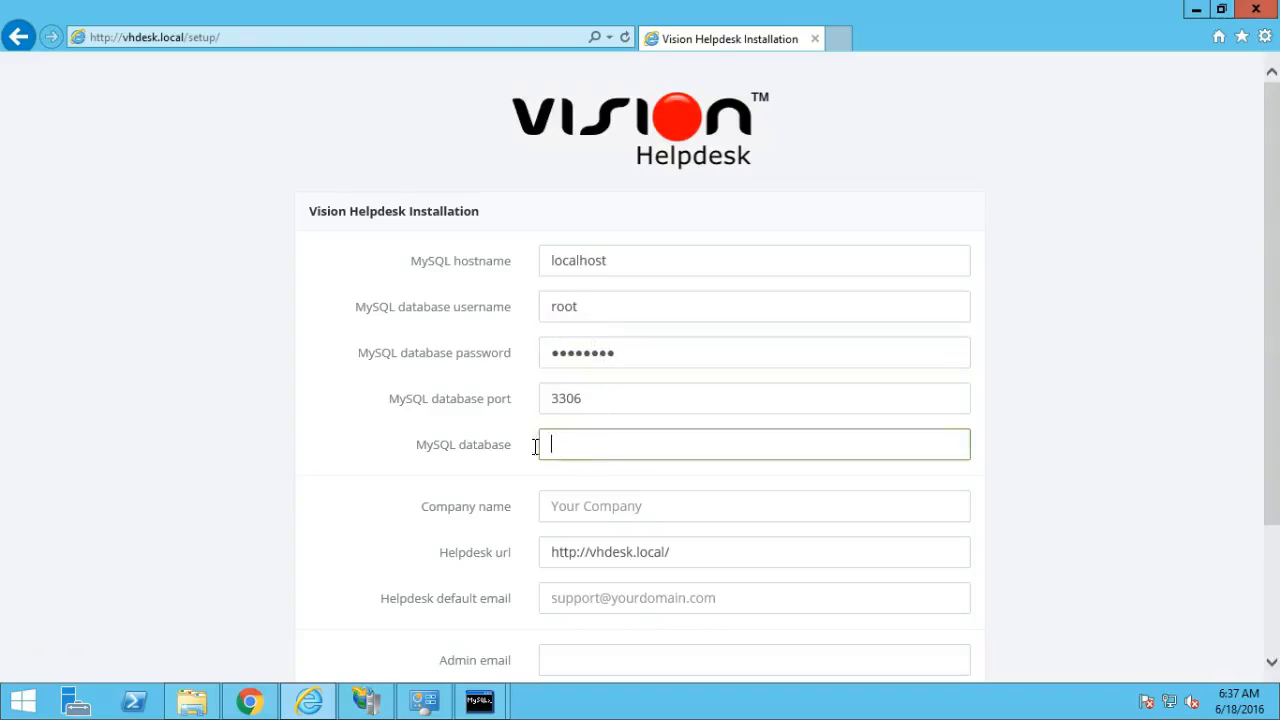
{"action": "type", "text": "vision"}
{"action": "left_click", "coordinate": [612, 507]}
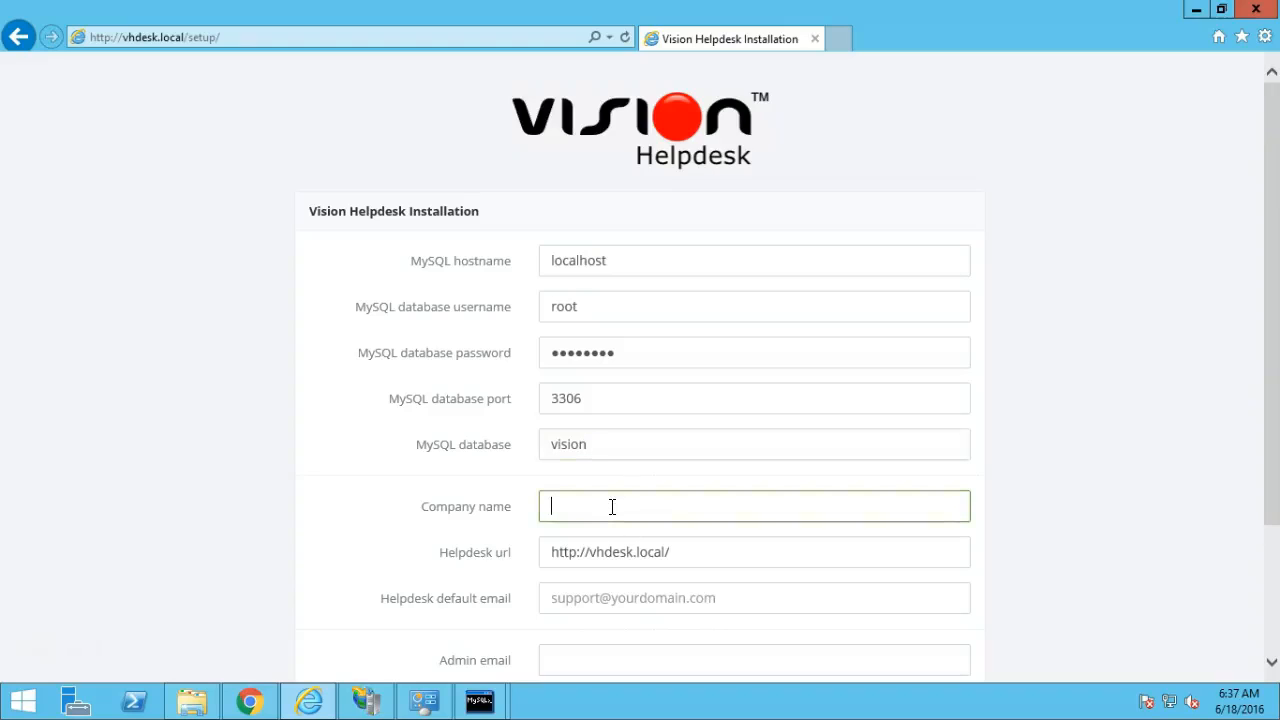
{"action": "type", "text": "VH Desk"}
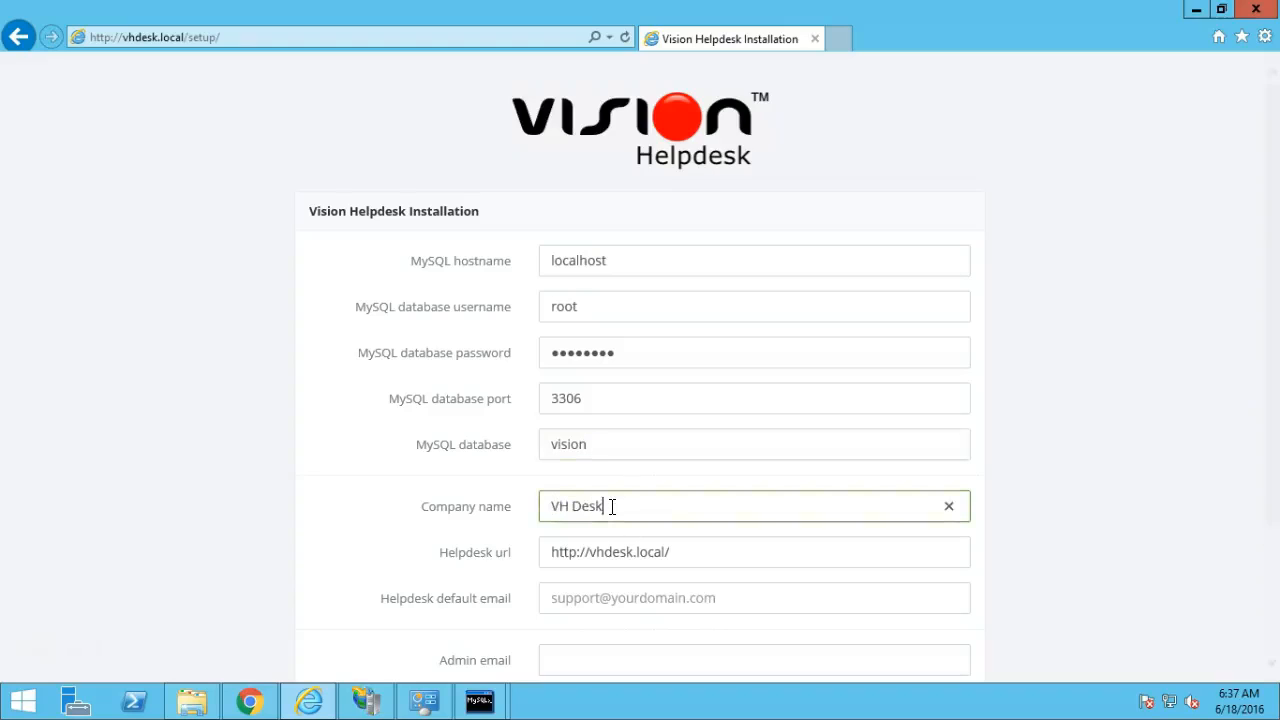
{"action": "left_click", "coordinate": [487, 547]}
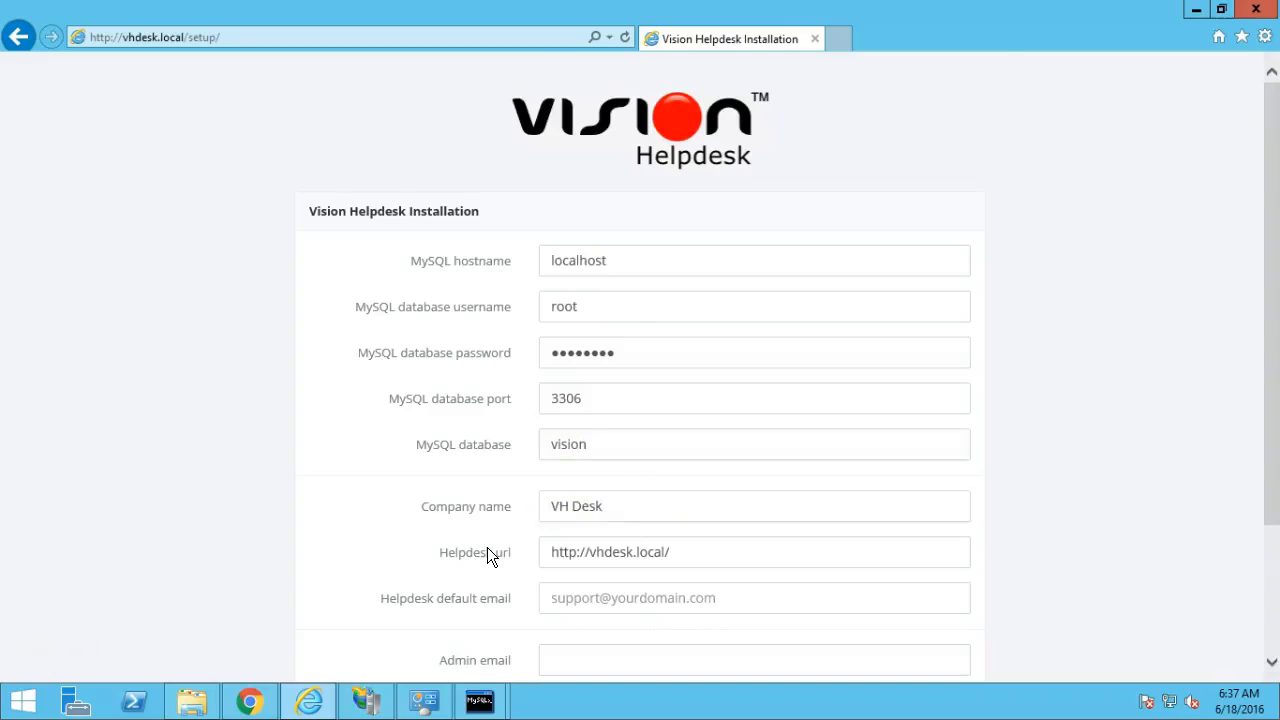
Fill in the Helpdesk default email and the Admin email fields.
{"action": "scroll", "coordinate": [487, 547], "scroll_direction": "down", "scroll_amount": 2}
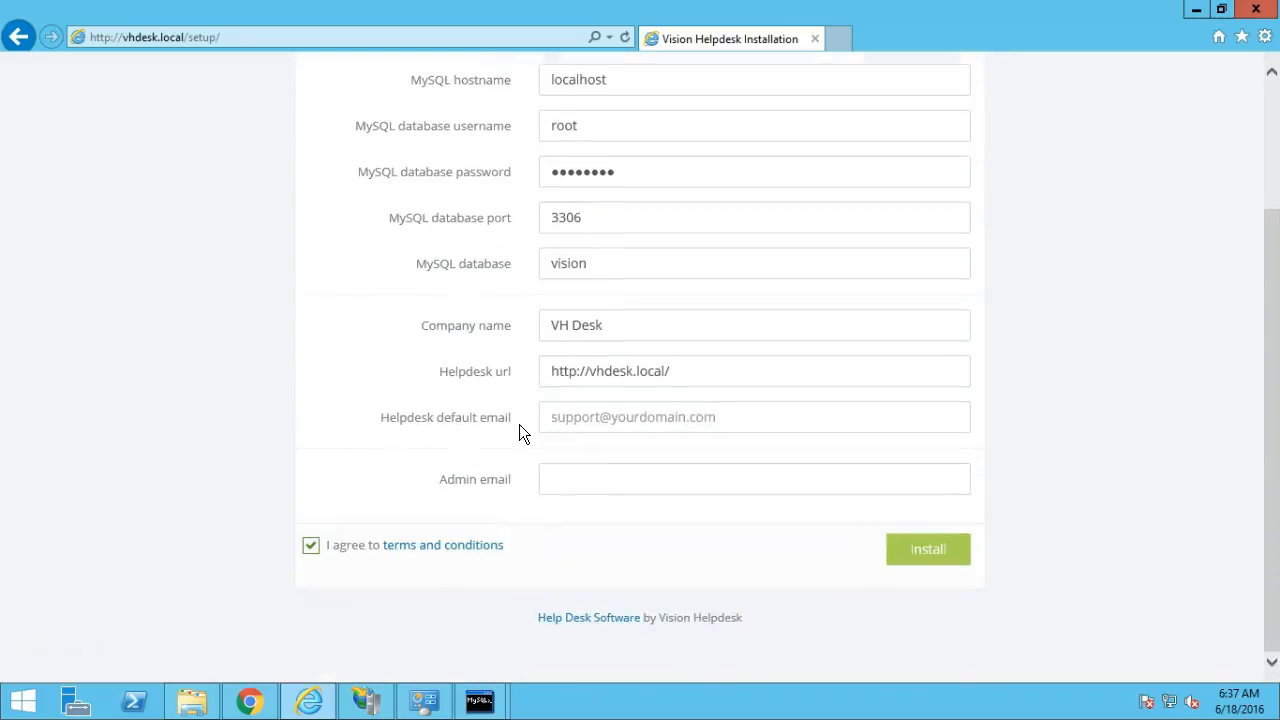
{"action": "left_click", "coordinate": [571, 422]}
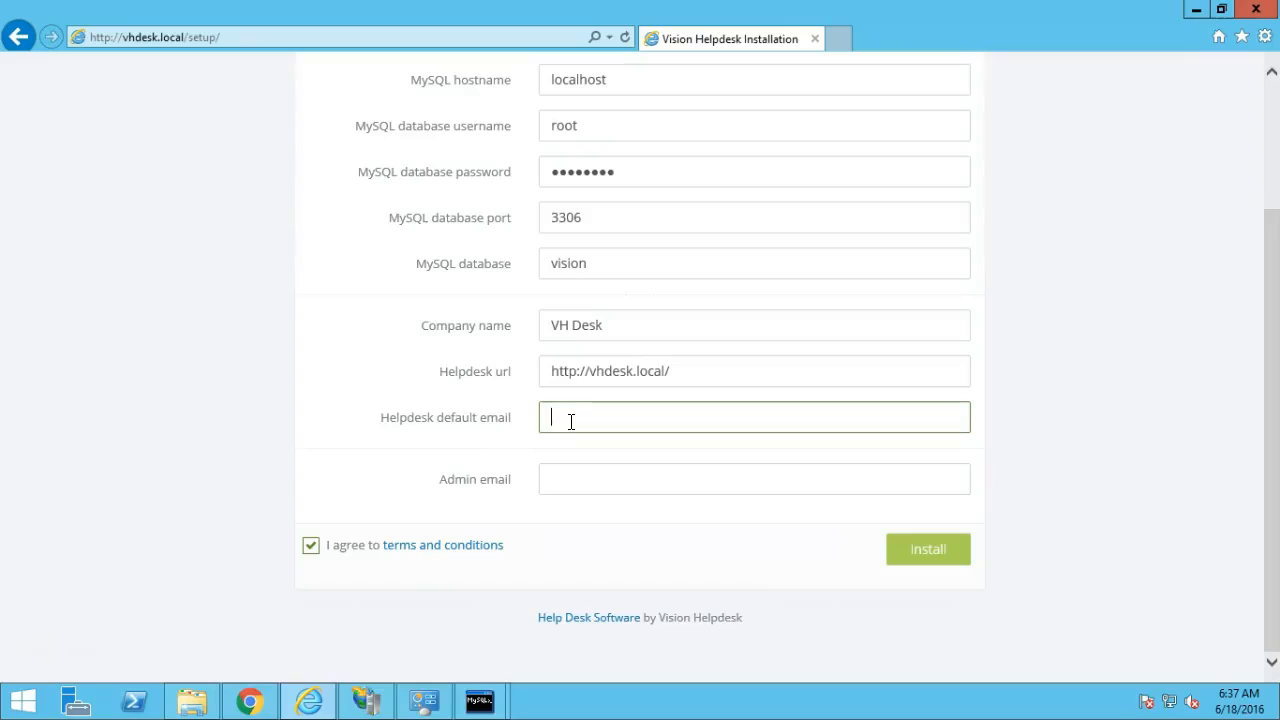
{"action": "type", "text": "sup"}
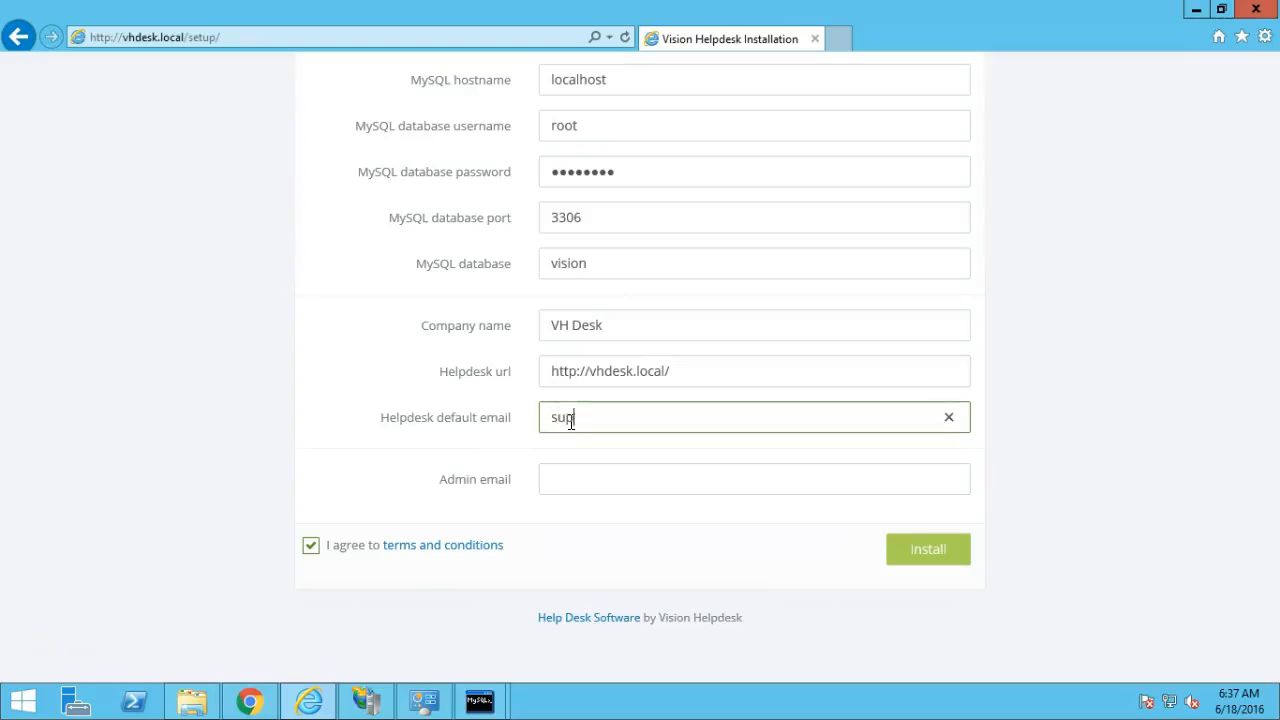
{"action": "type", "text": "port@vhdesk.local"}
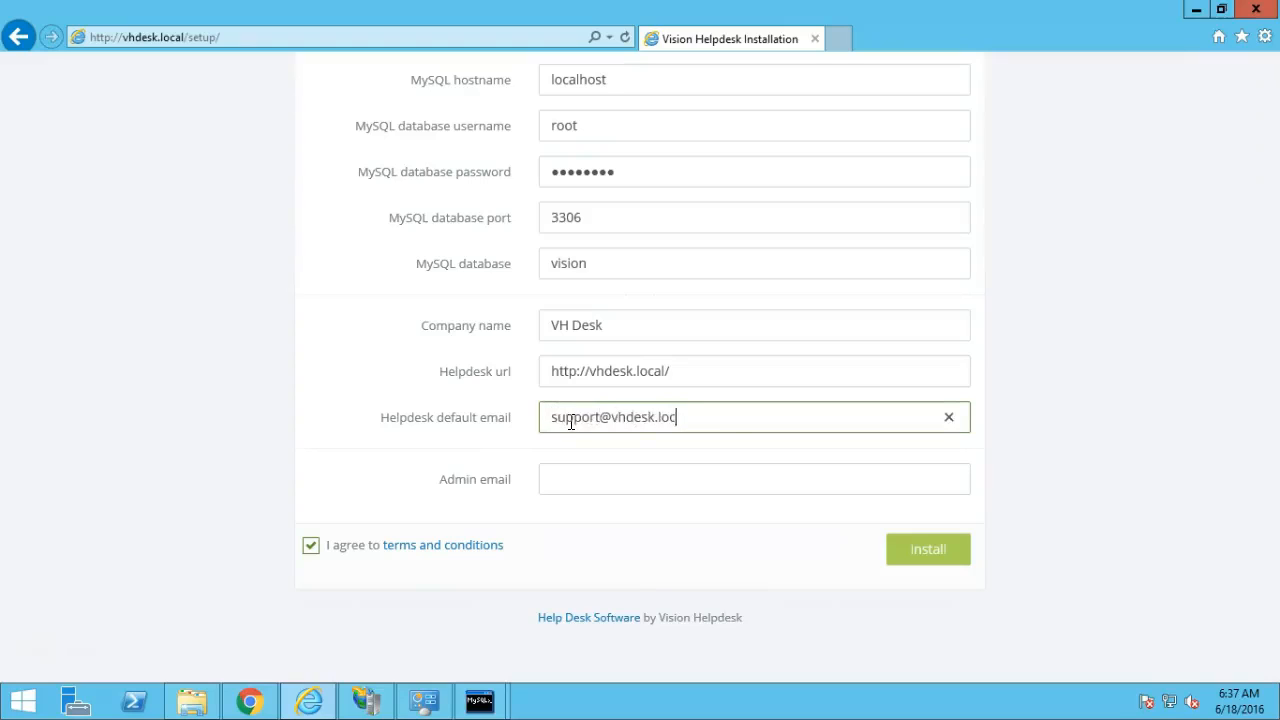
{"action": "left_click", "coordinate": [596, 478]}
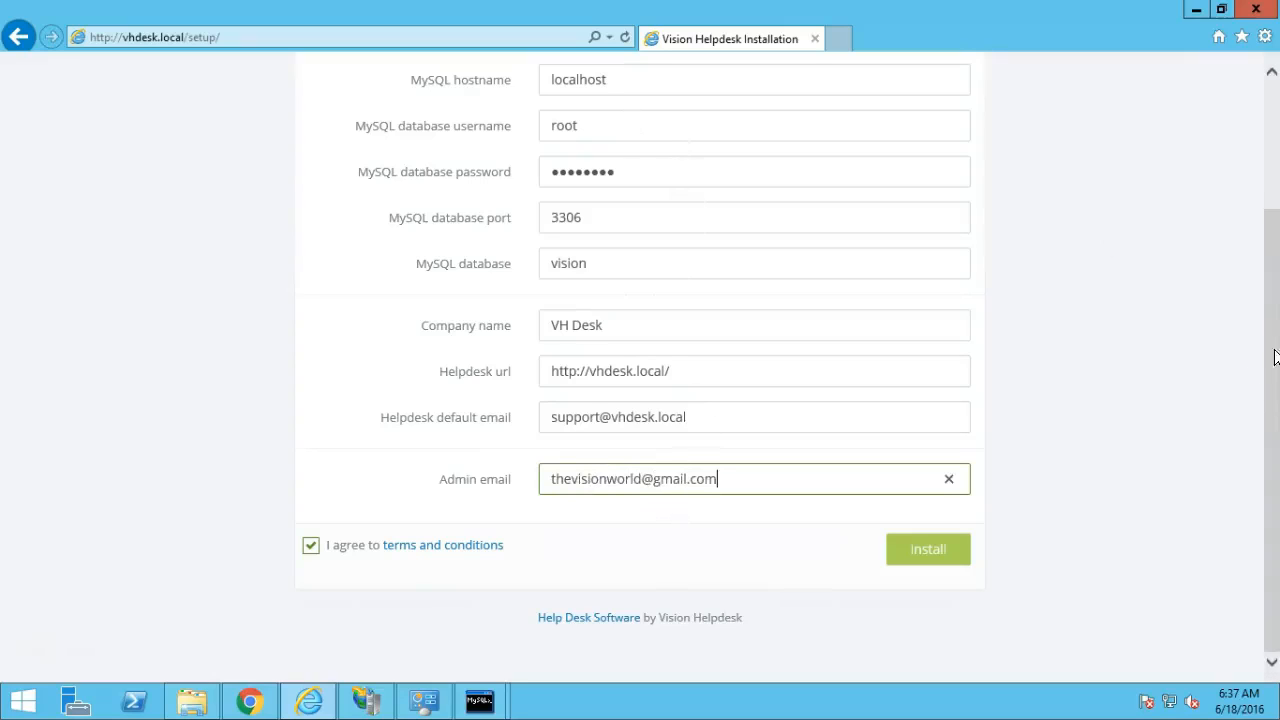
Change the MySQL hostname from localhost to 127.0.0.1 and submit the installation.
{"action": "scroll", "coordinate": [1276, 320], "scroll_direction": "up", "scroll_amount": 2}
{"action": "left_click", "coordinate": [677, 195]}
{"action": "key", "text": "ctrl+a"}
{"action": "key", "text": "BackSpace"}
{"action": "type", "text": "127.0.0"}
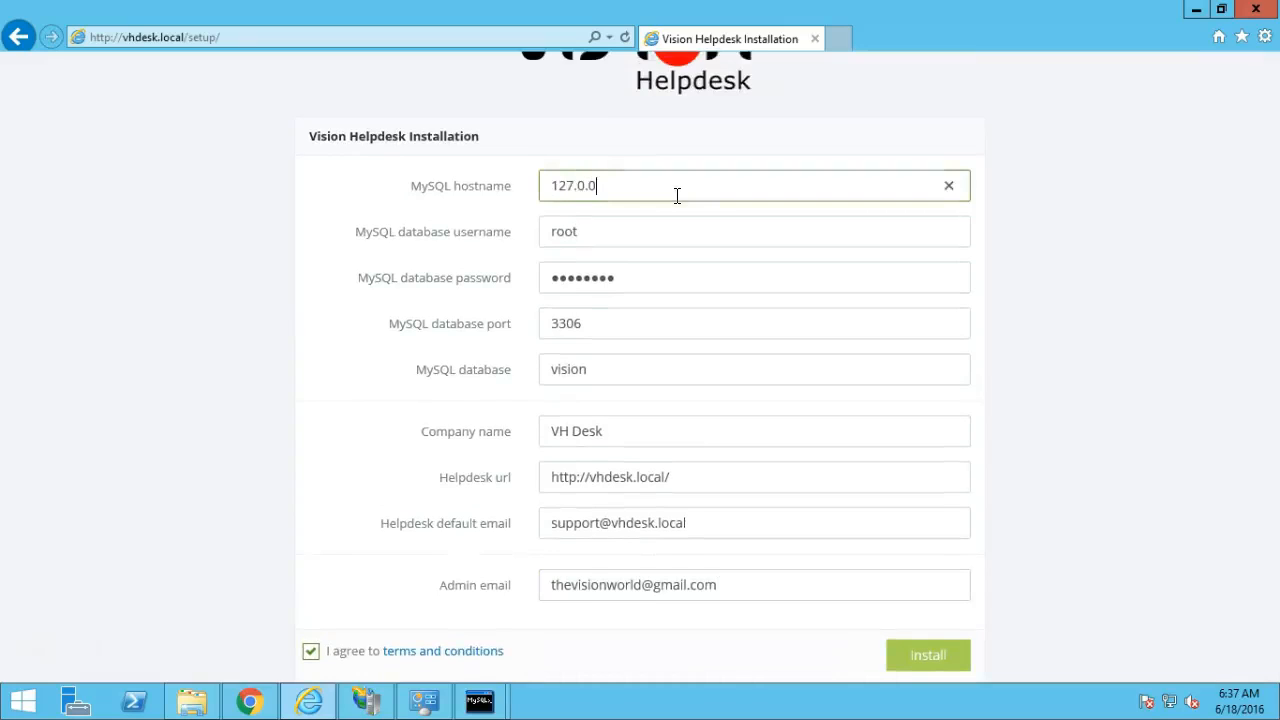
{"action": "type", "text": ".1"}
{"action": "left_click", "coordinate": [1055, 387]}
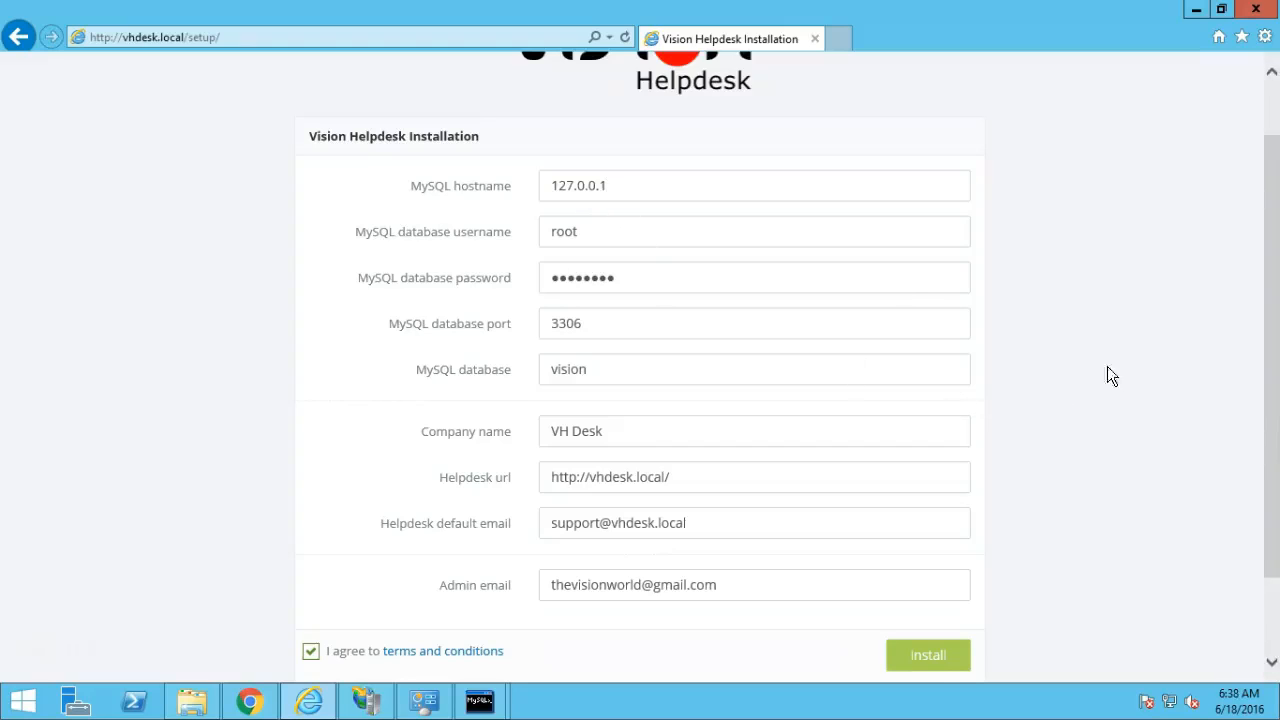
{"action": "left_click", "coordinate": [933, 659]}
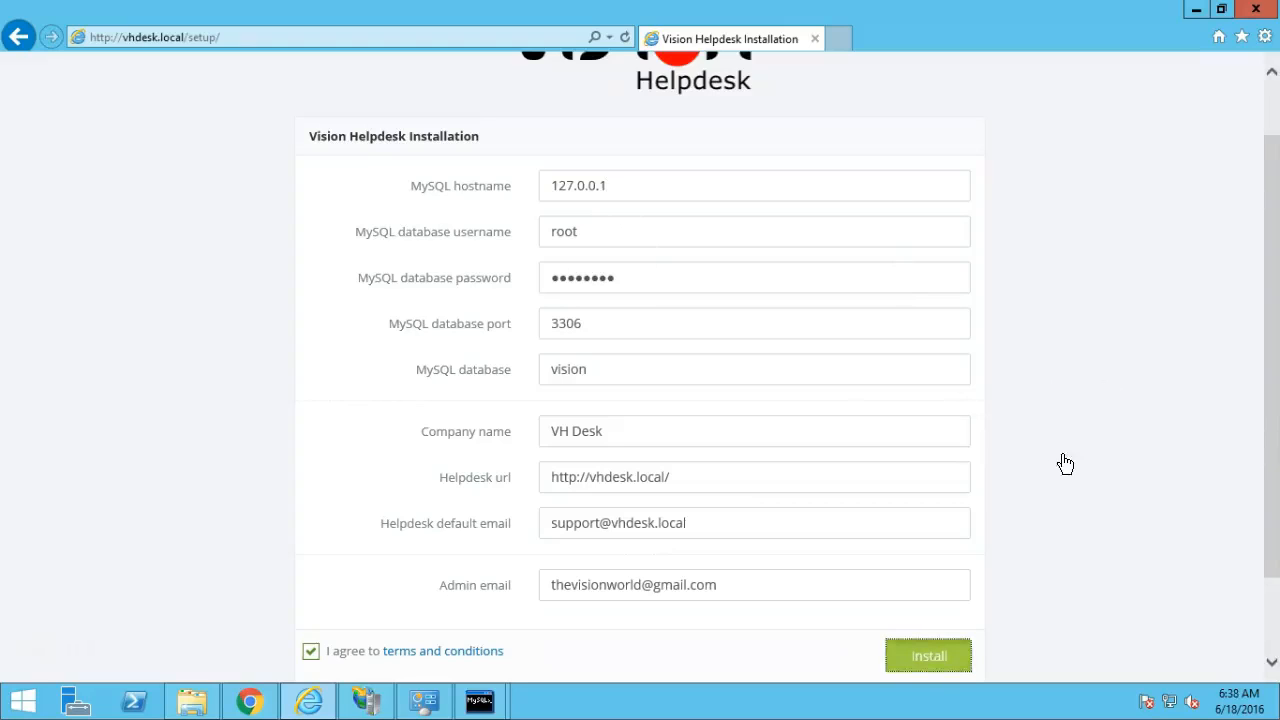
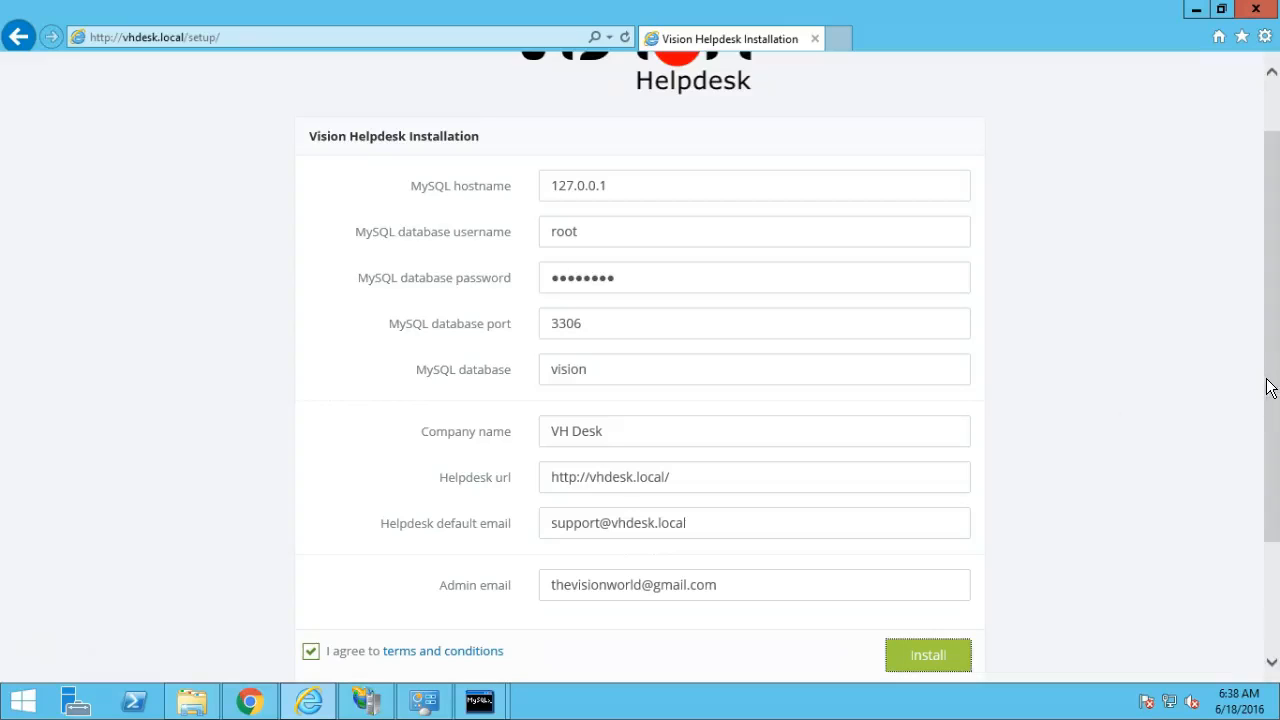
Scroll down to the red 'Make sure config.php is writable' warning, then switch to File Explorer.
{"action": "left_click_drag", "start_coordinate": [1270, 389], "coordinate": [1270, 480]}
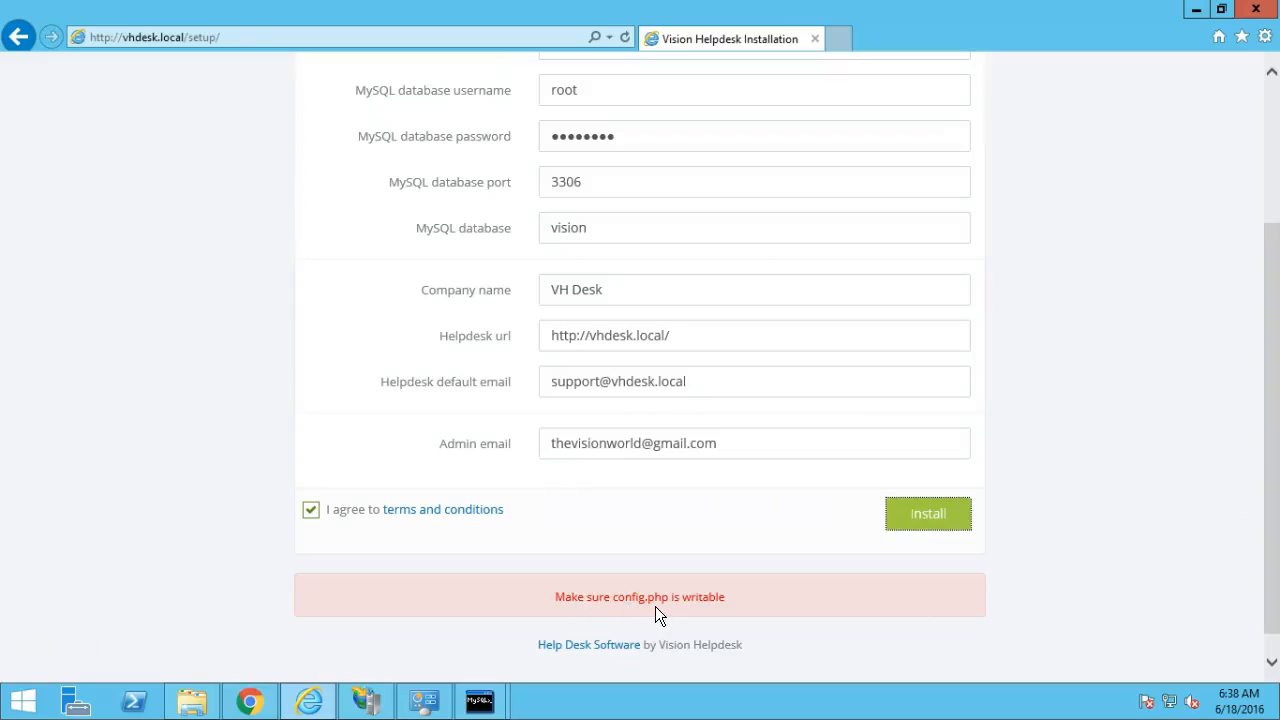
{"action": "left_click", "coordinate": [192, 700]}
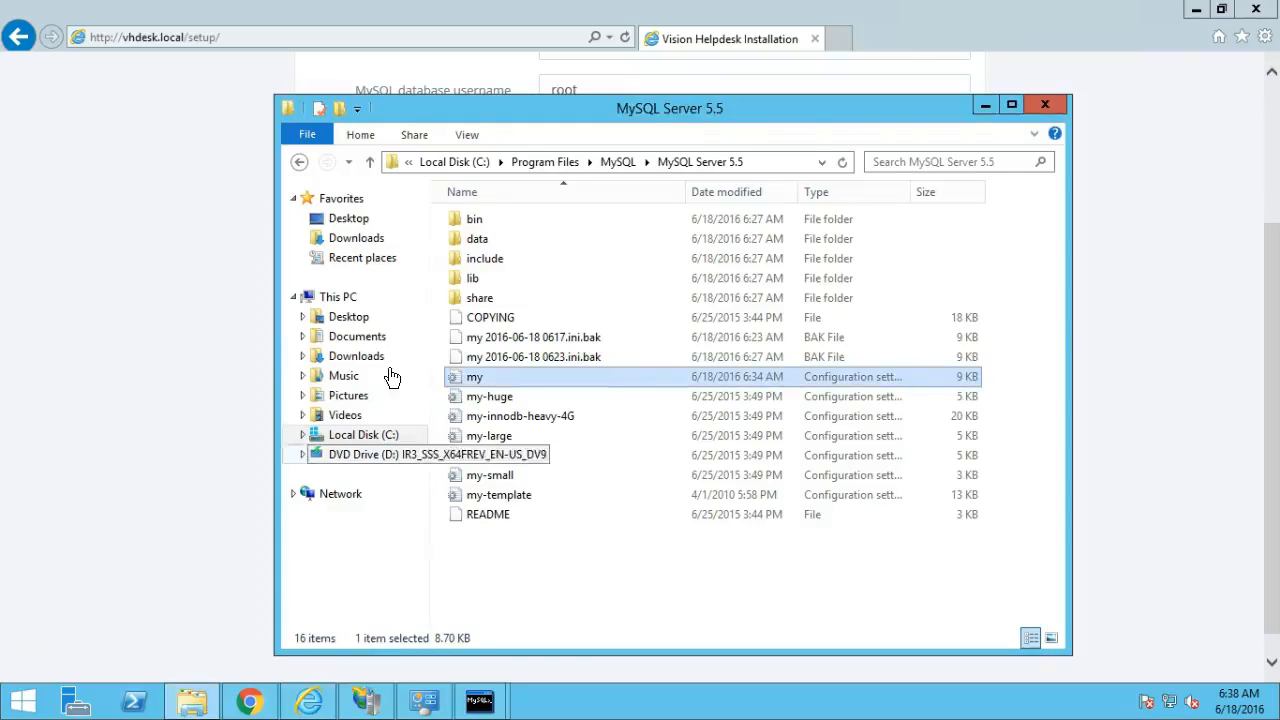
Open the Properties of config.php in C:\inetpub\wwwroot\vh.
{"action": "left_click", "coordinate": [383, 440]}
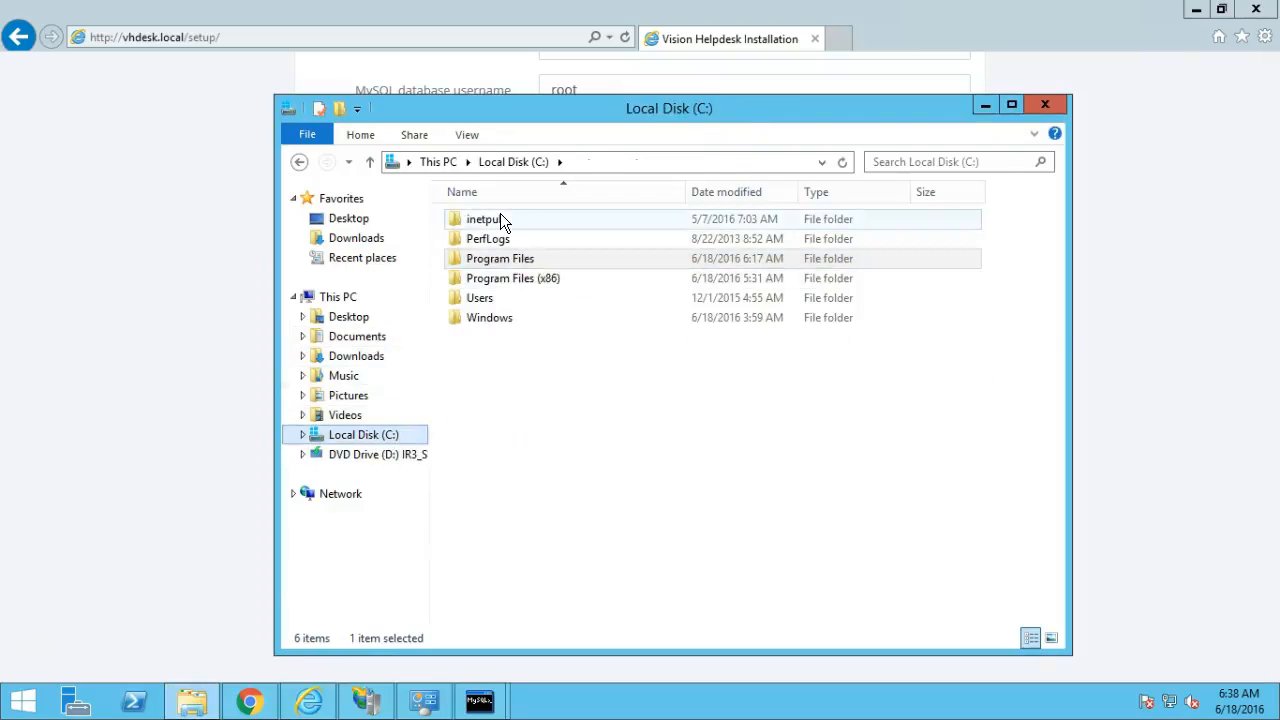
{"action": "double_click", "coordinate": [500, 216]}
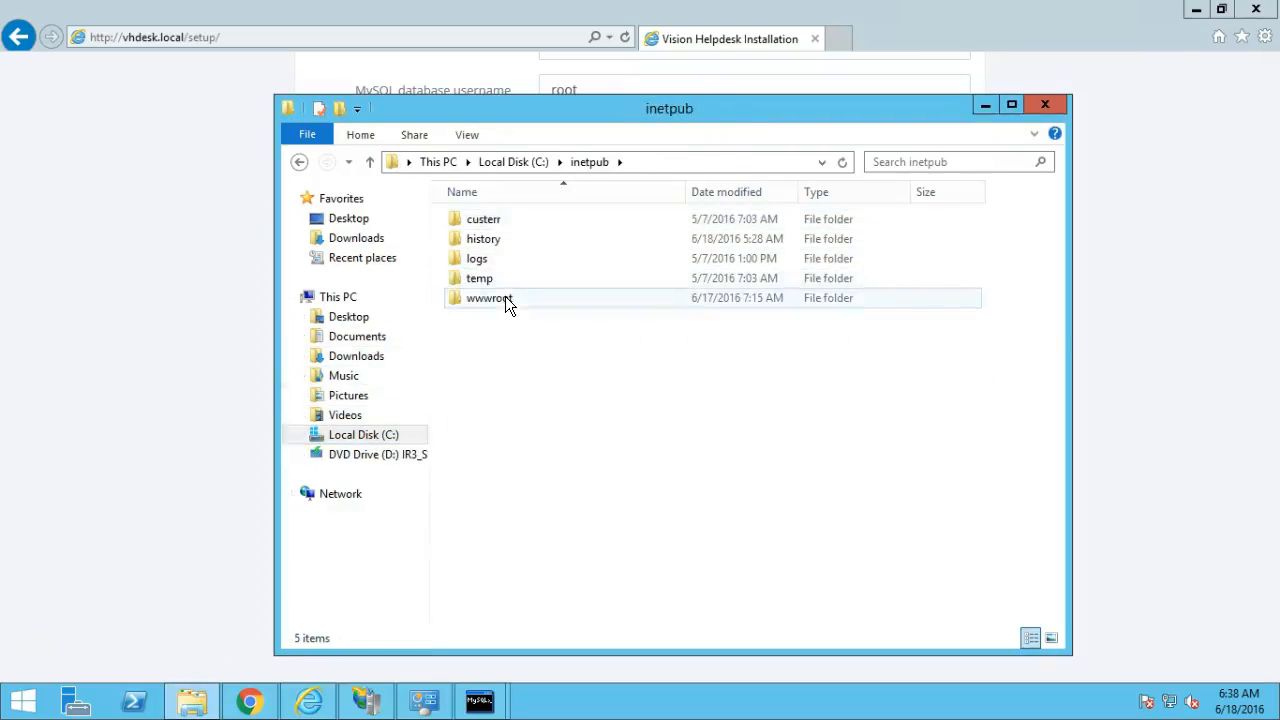
{"action": "double_click", "coordinate": [505, 298]}
{"action": "double_click", "coordinate": [476, 217]}
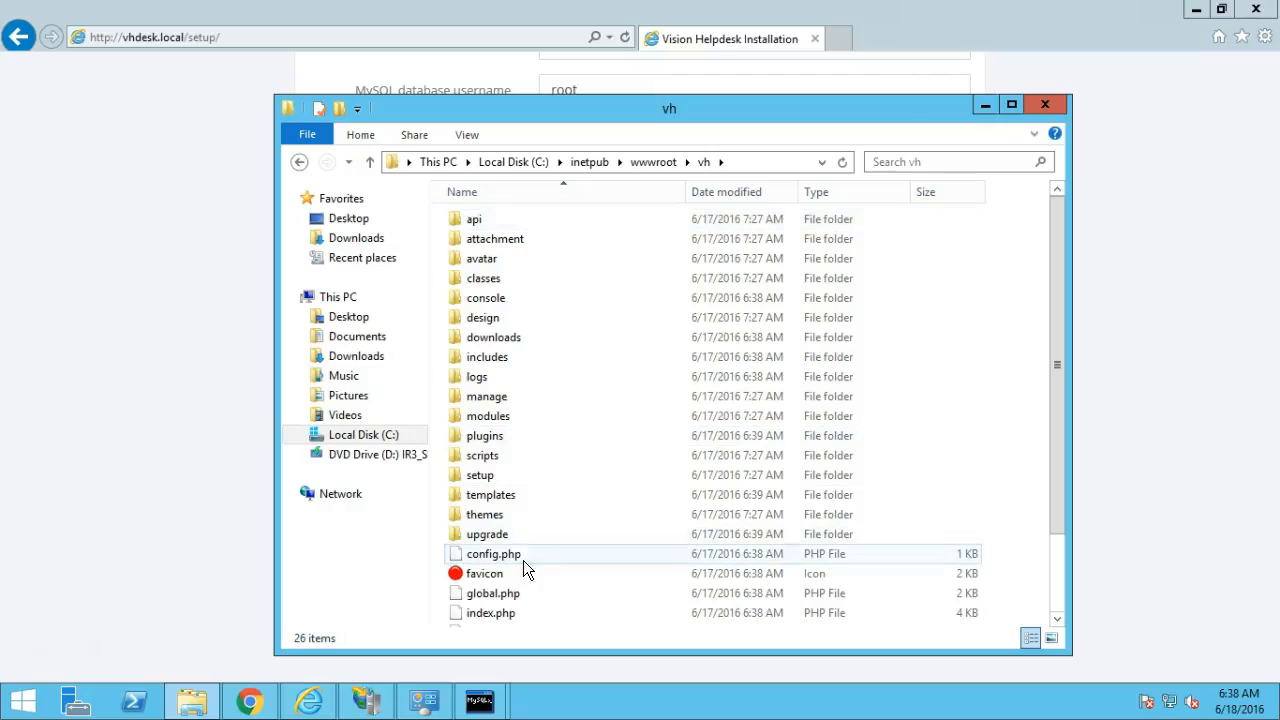
{"action": "left_click", "coordinate": [539, 554]}
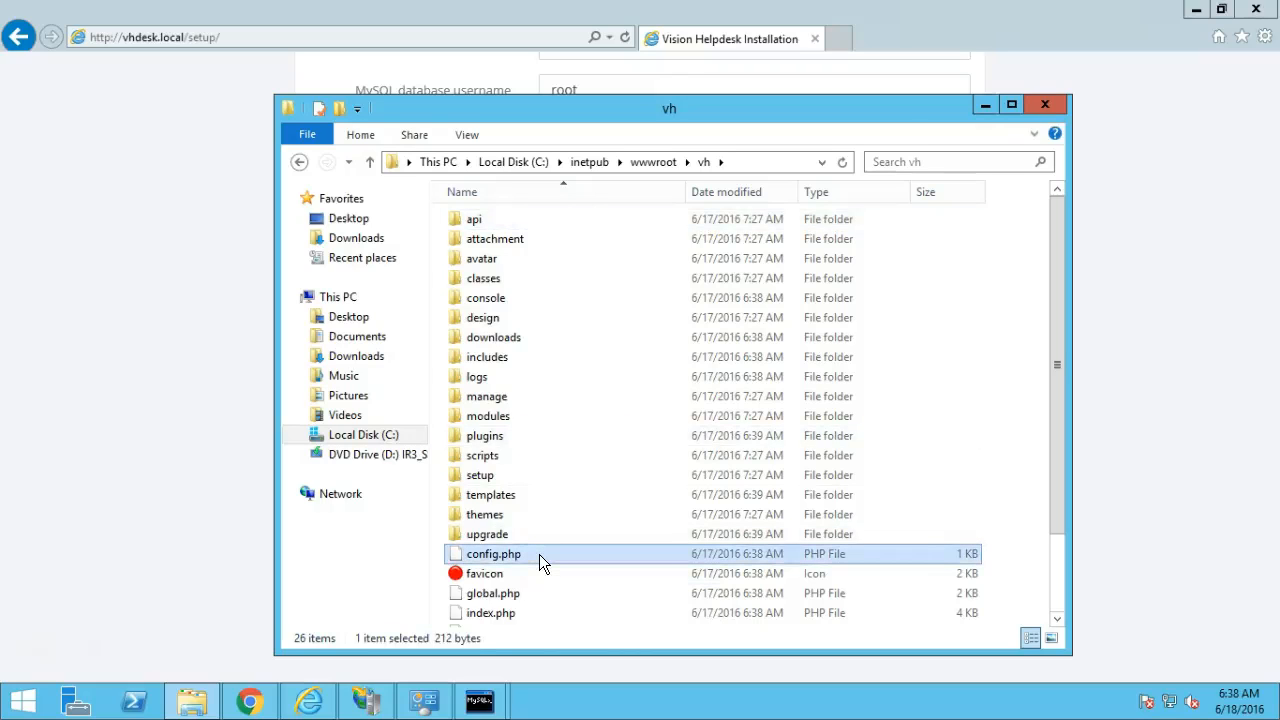
{"action": "right_click", "coordinate": [539, 554]}
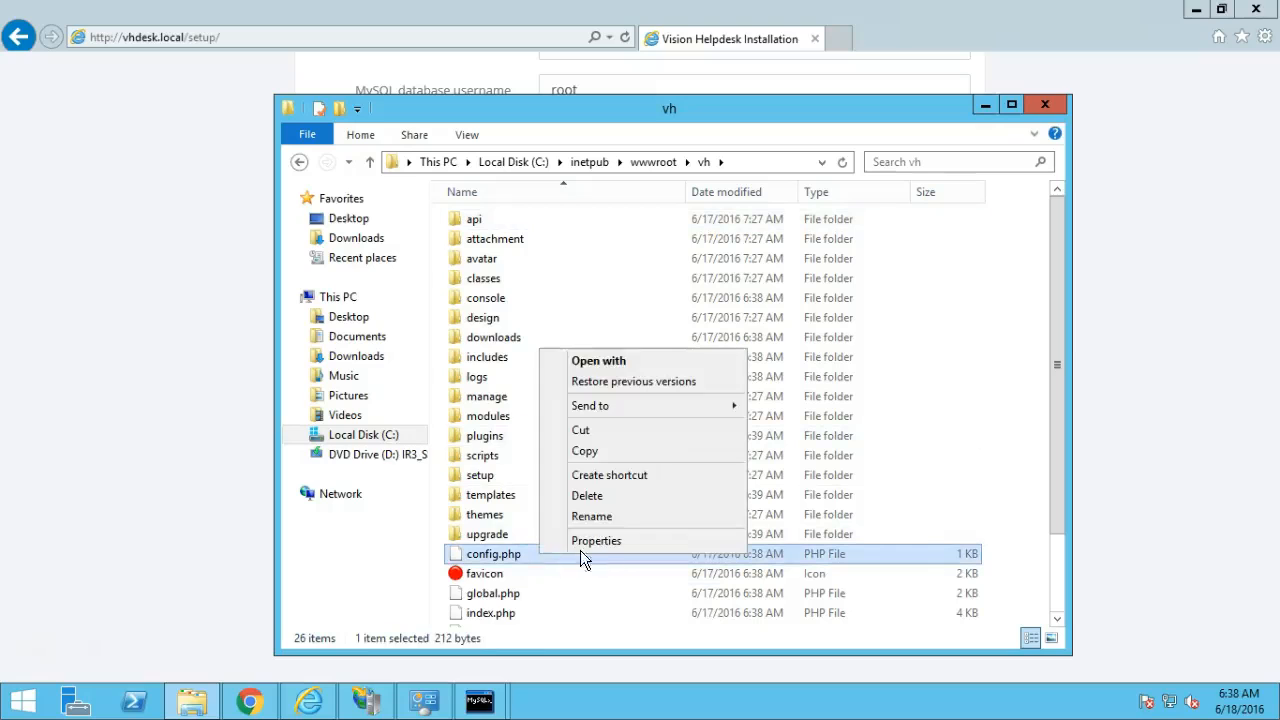
{"action": "left_click", "coordinate": [603, 541]}
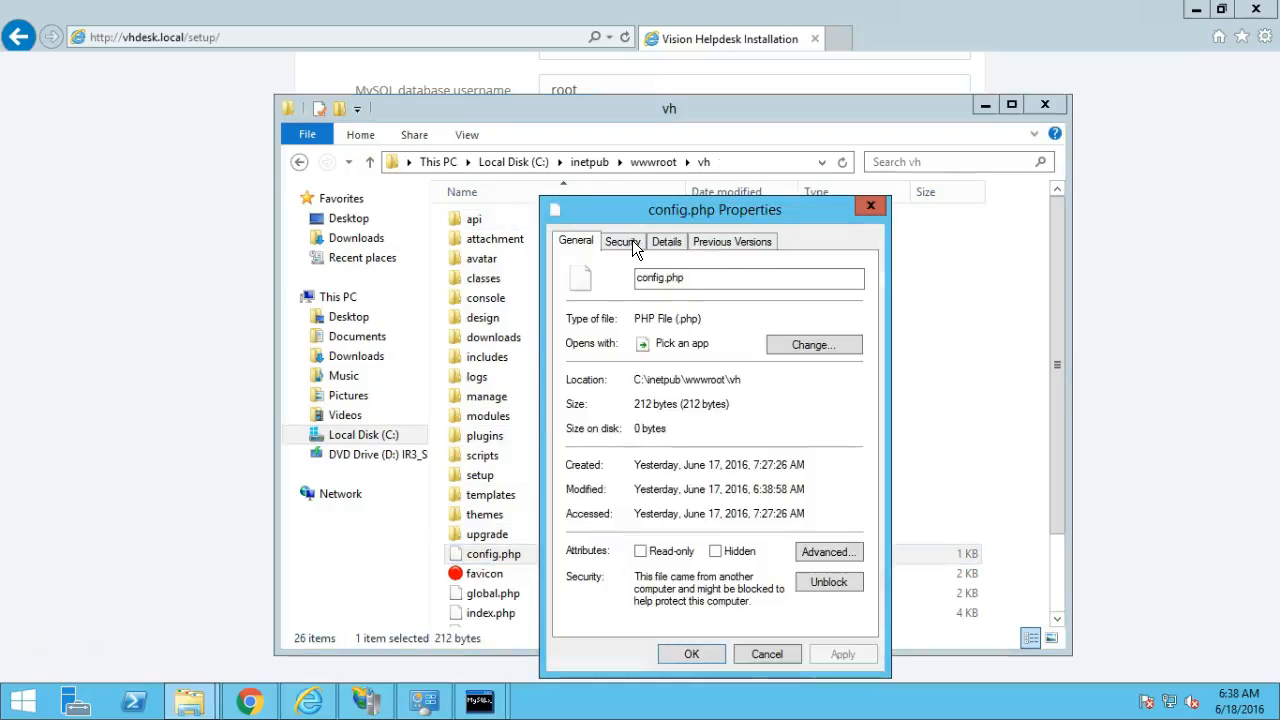
Grant Users and IIS_IUSRS full control of config.php and apply the change.
{"action": "left_click", "coordinate": [630, 241]}
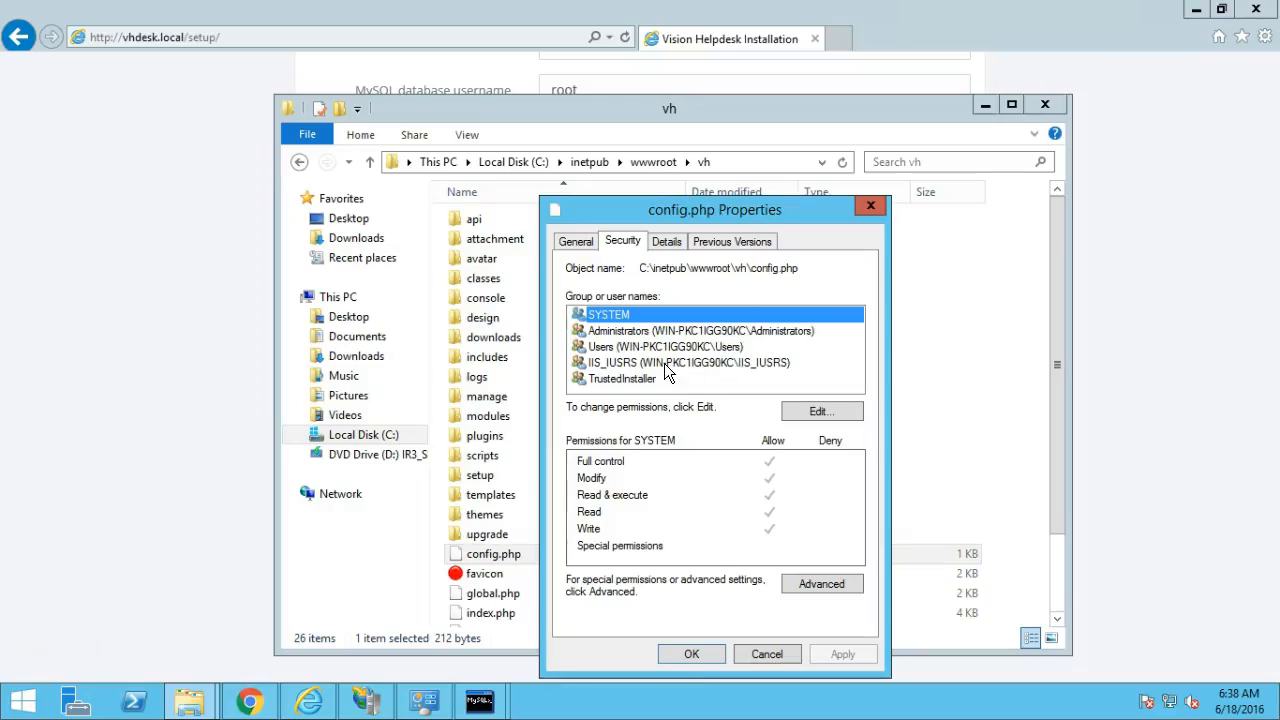
{"action": "left_click", "coordinate": [689, 362]}
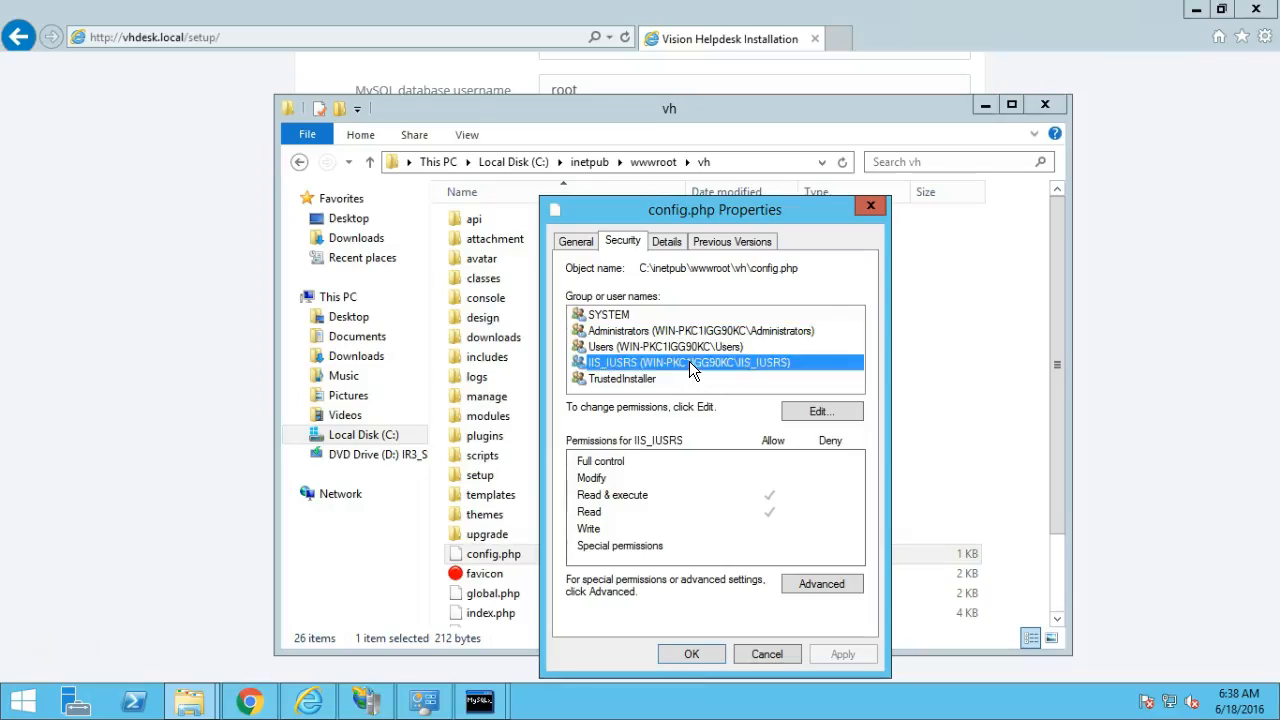
{"action": "left_click", "coordinate": [815, 414]}
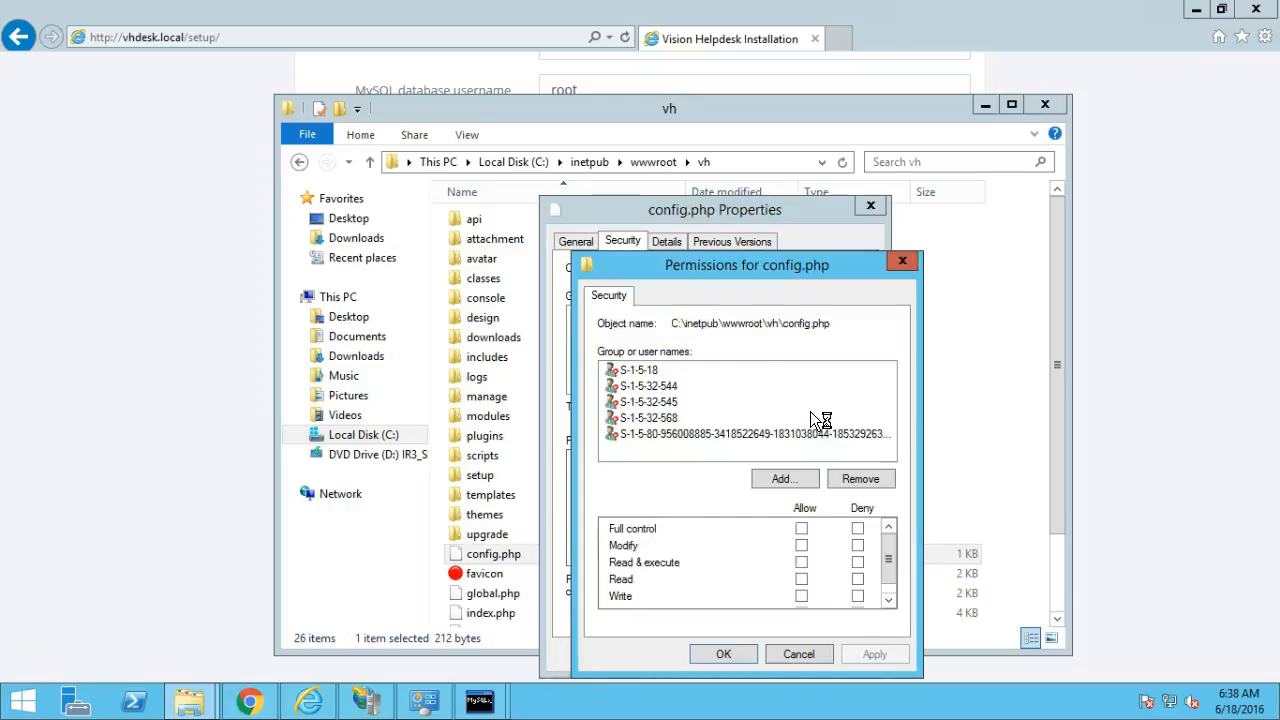
{"action": "left_click", "coordinate": [698, 403]}
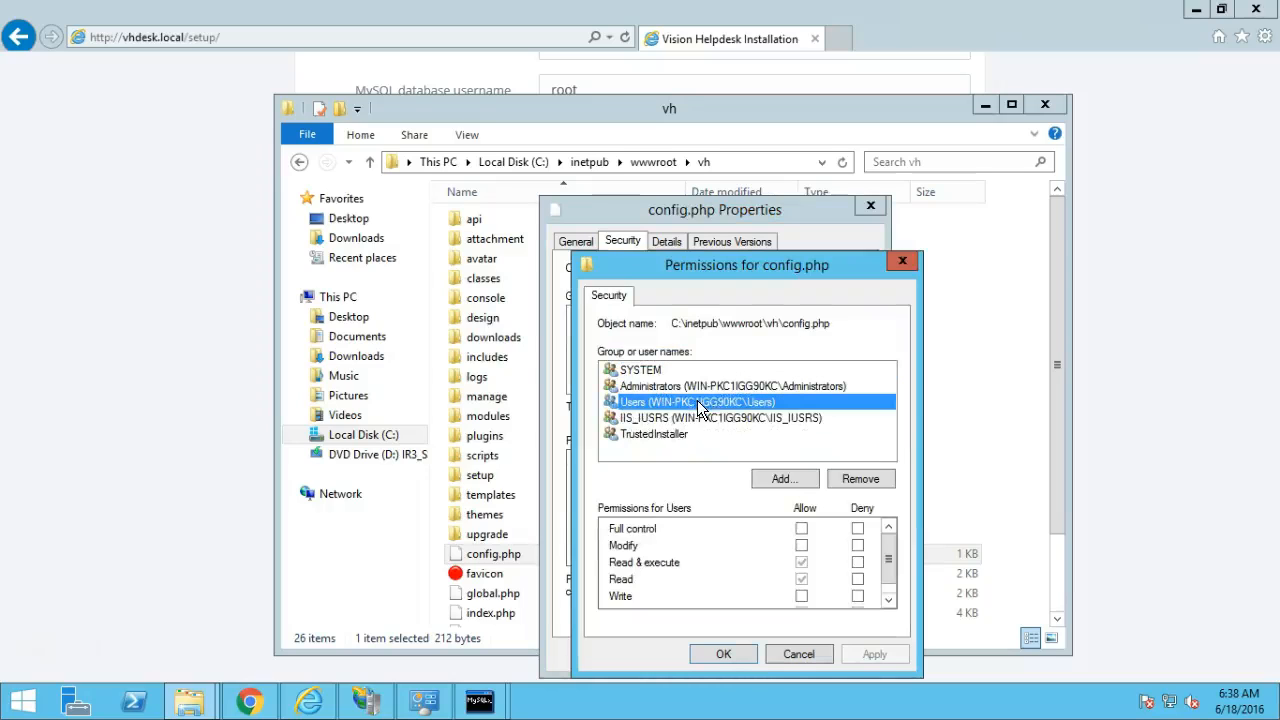
{"action": "left_click", "coordinate": [801, 529]}
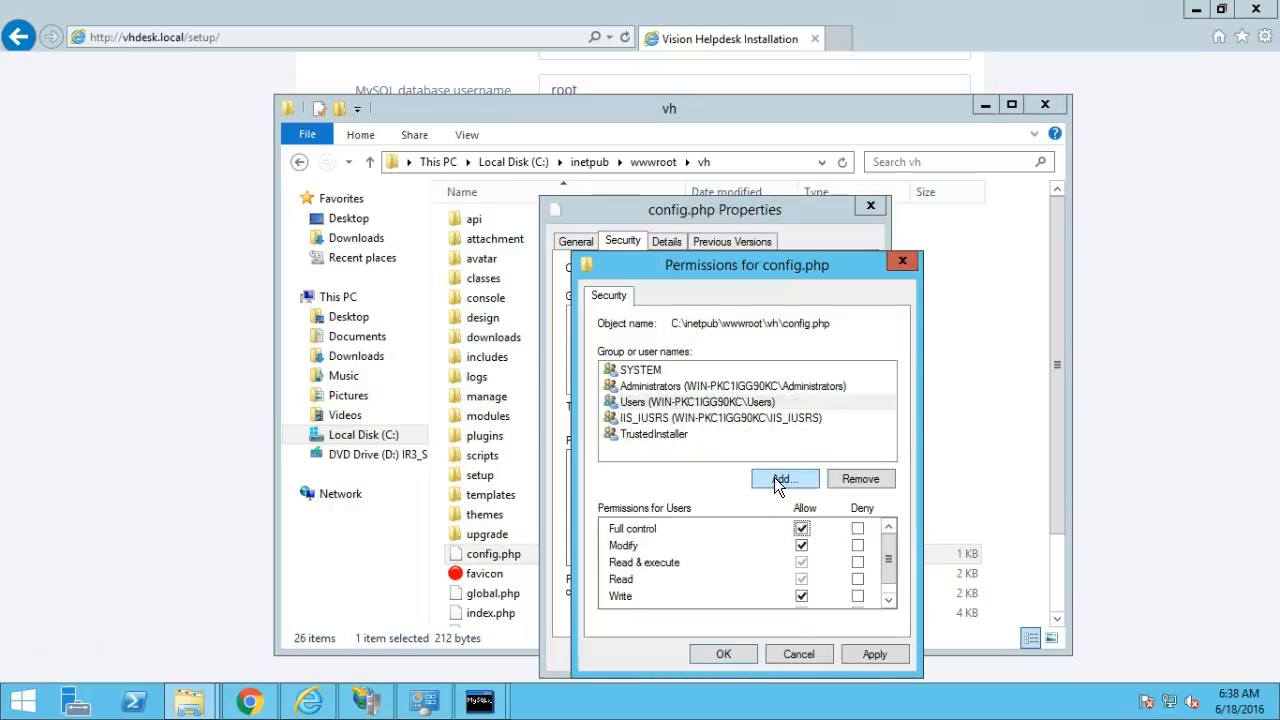
{"action": "left_click", "coordinate": [718, 419]}
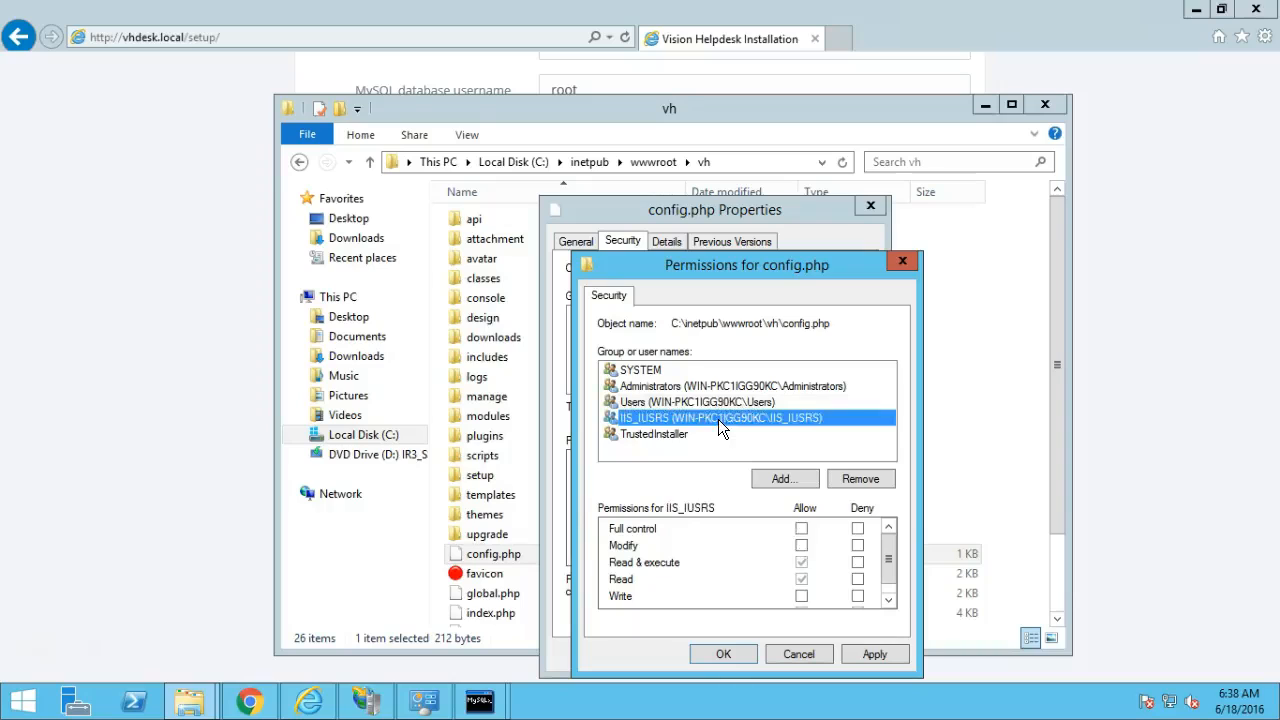
{"action": "left_click", "coordinate": [802, 528]}
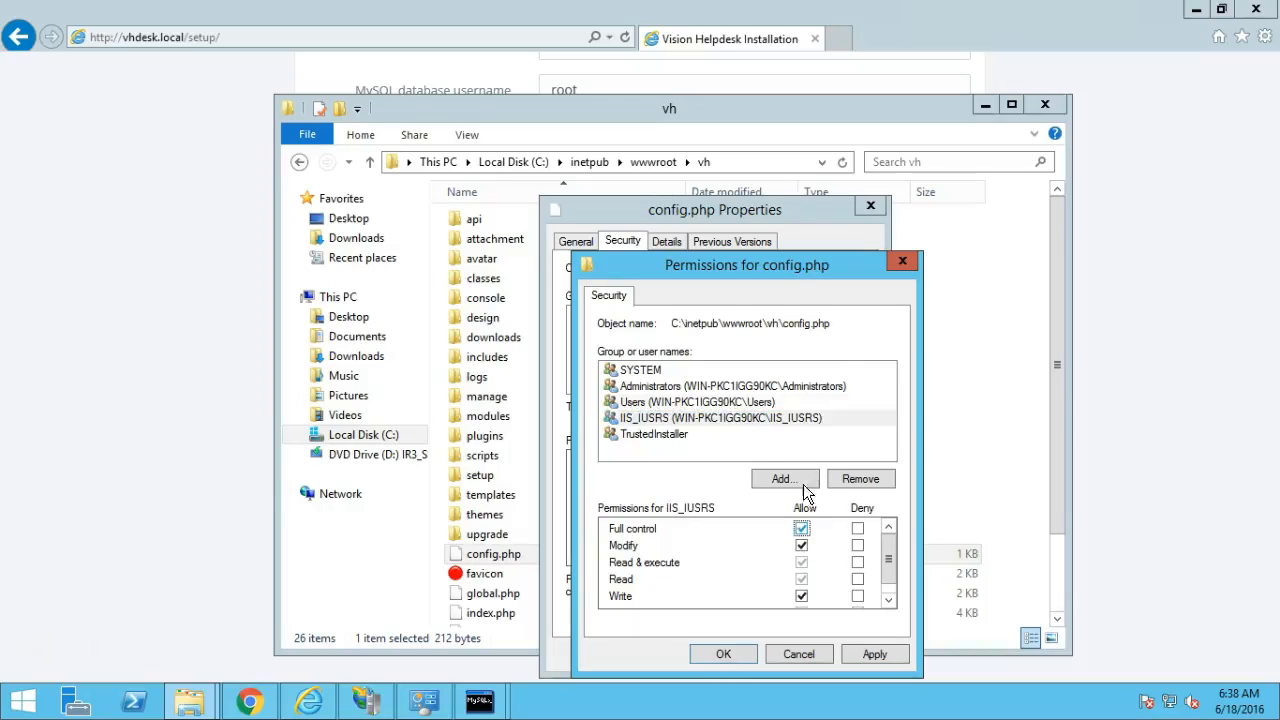
{"action": "left_click", "coordinate": [873, 655]}
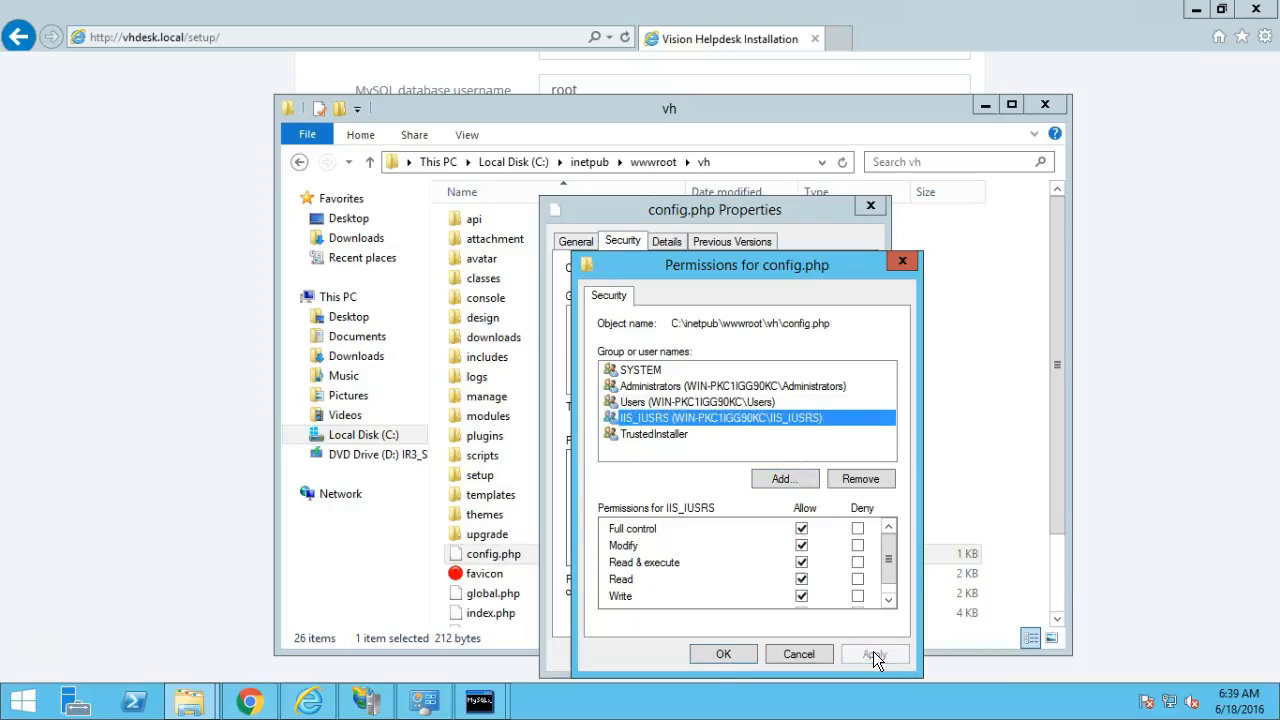
{"action": "left_click", "coordinate": [738, 655]}
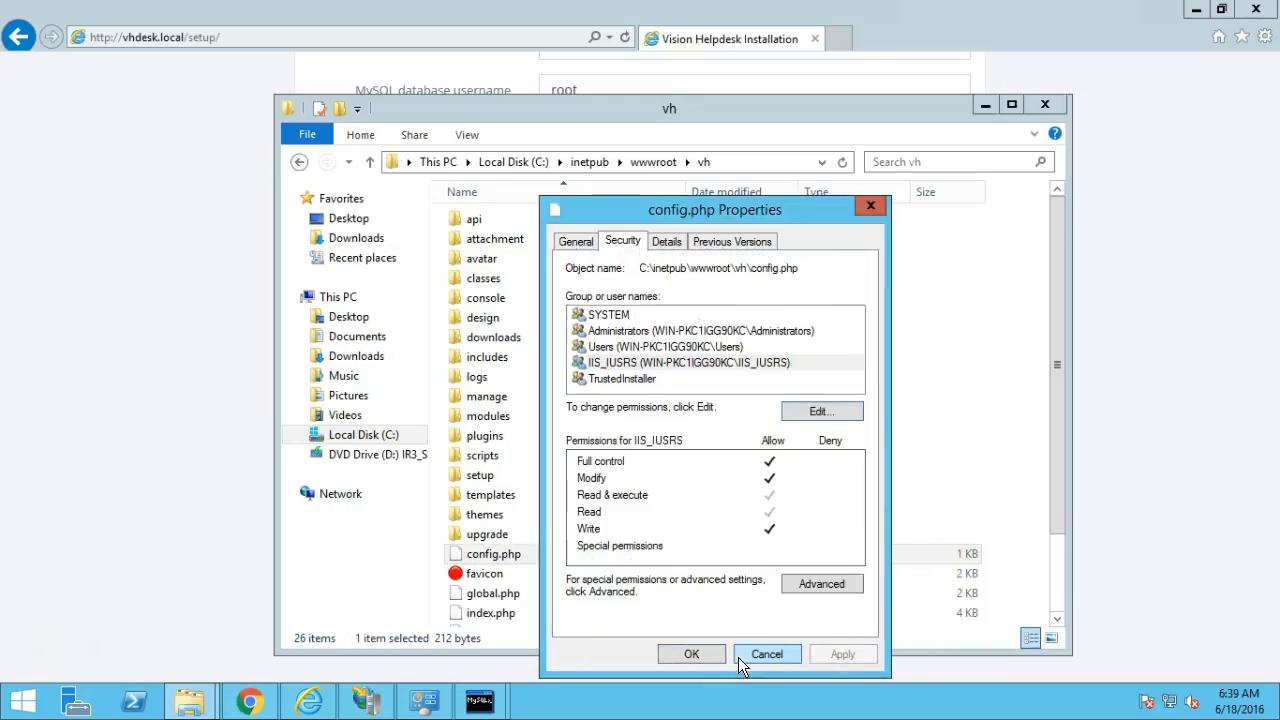
{"action": "left_click", "coordinate": [691, 654]}
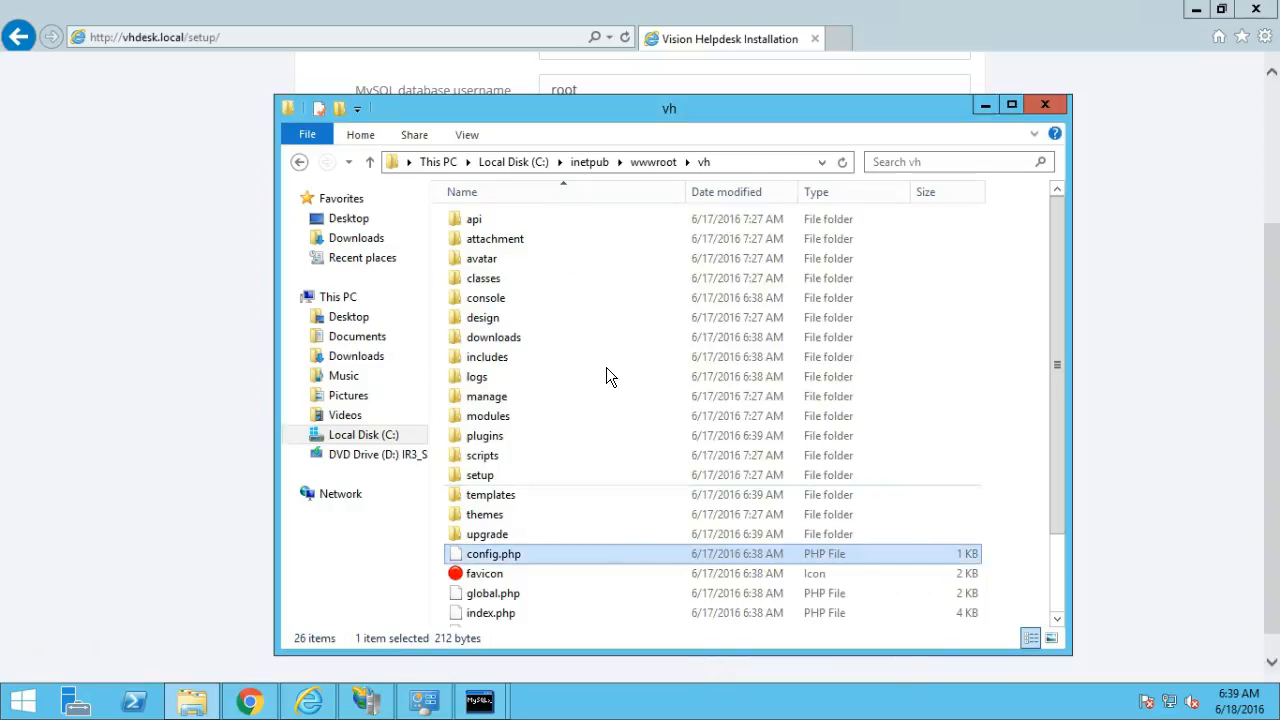
Grant Users and IIS_IUSRS full control of the attachment folder.
{"action": "right_click", "coordinate": [522, 238]}
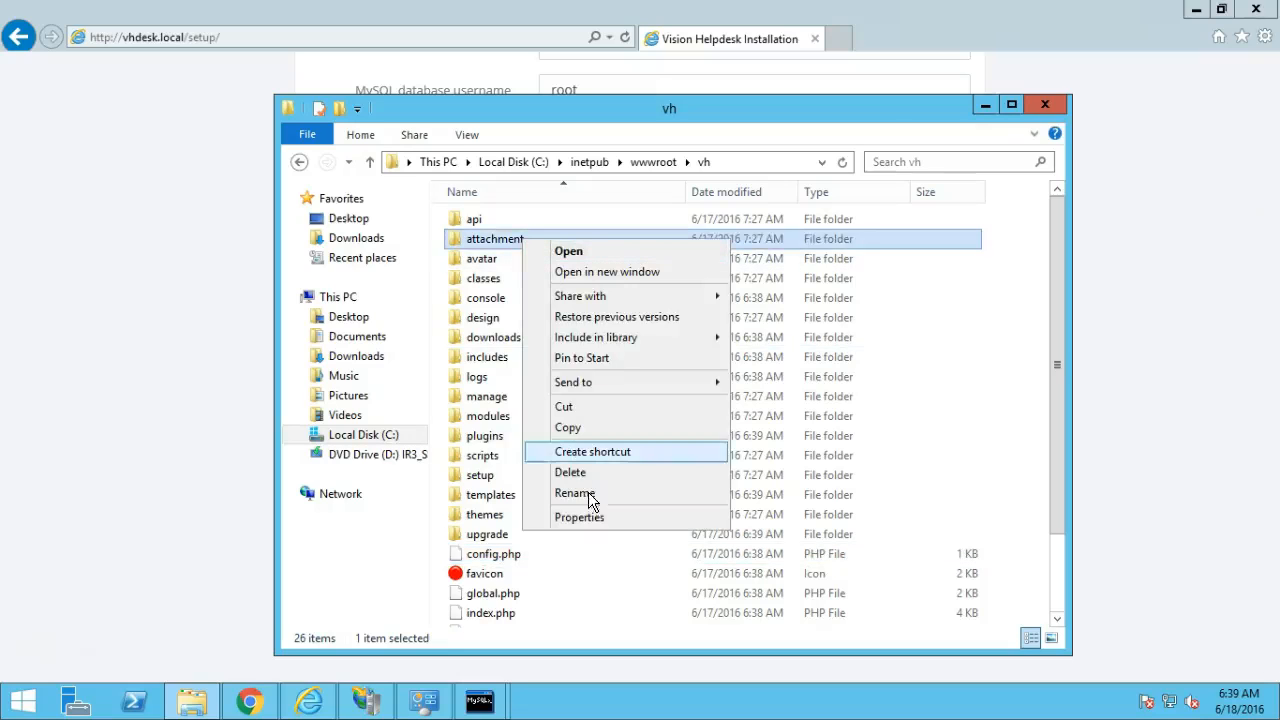
{"action": "left_click", "coordinate": [588, 517]}
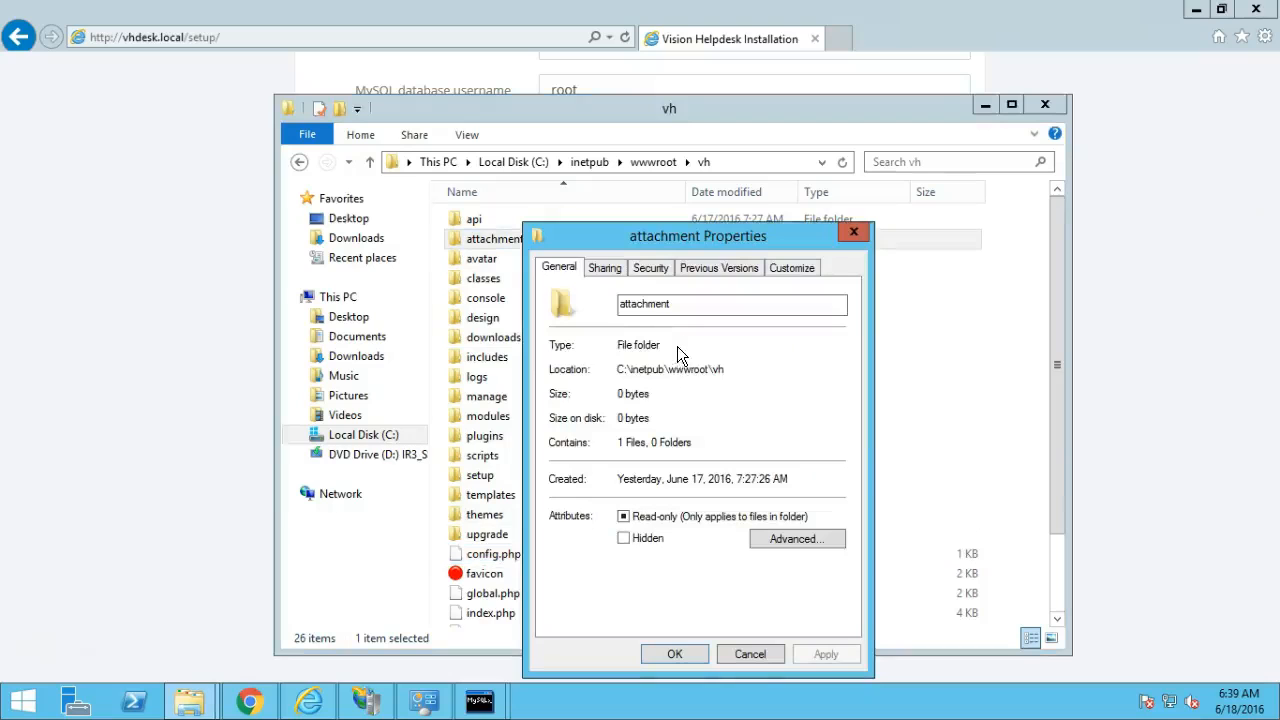
{"action": "left_click", "coordinate": [662, 268]}
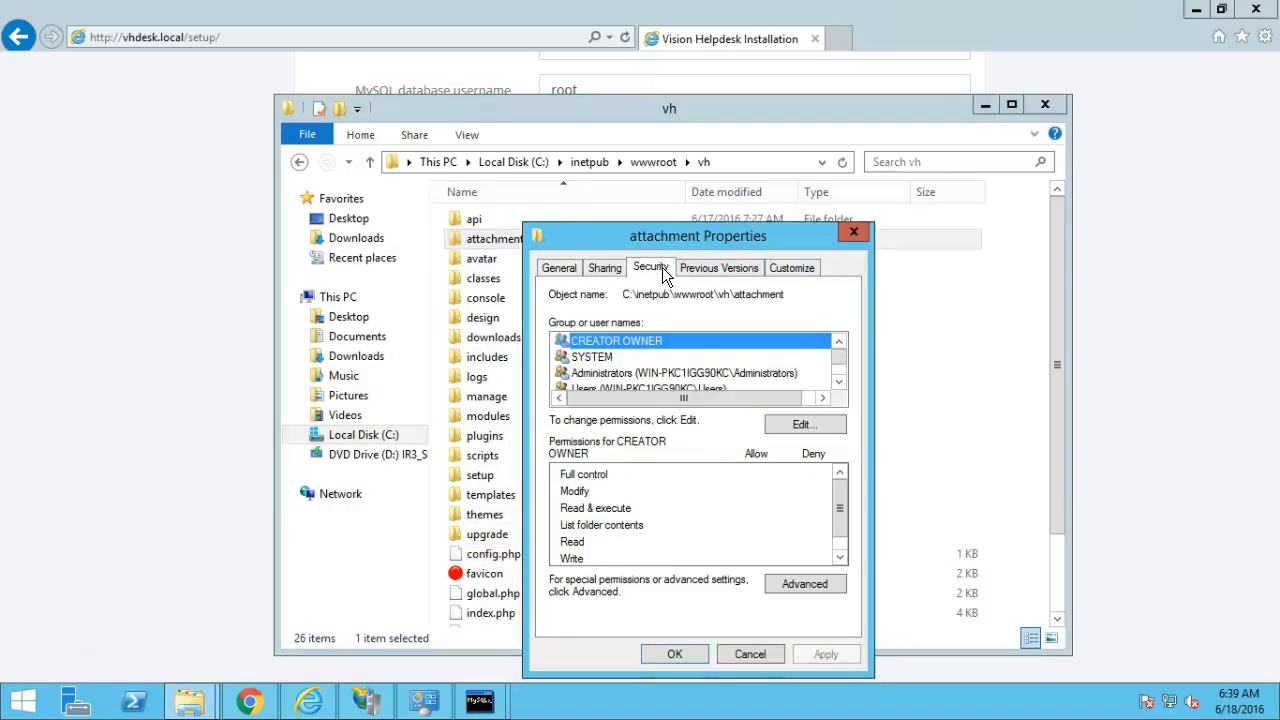
{"action": "left_click", "coordinate": [657, 374]}
{"action": "left_click", "coordinate": [800, 424]}
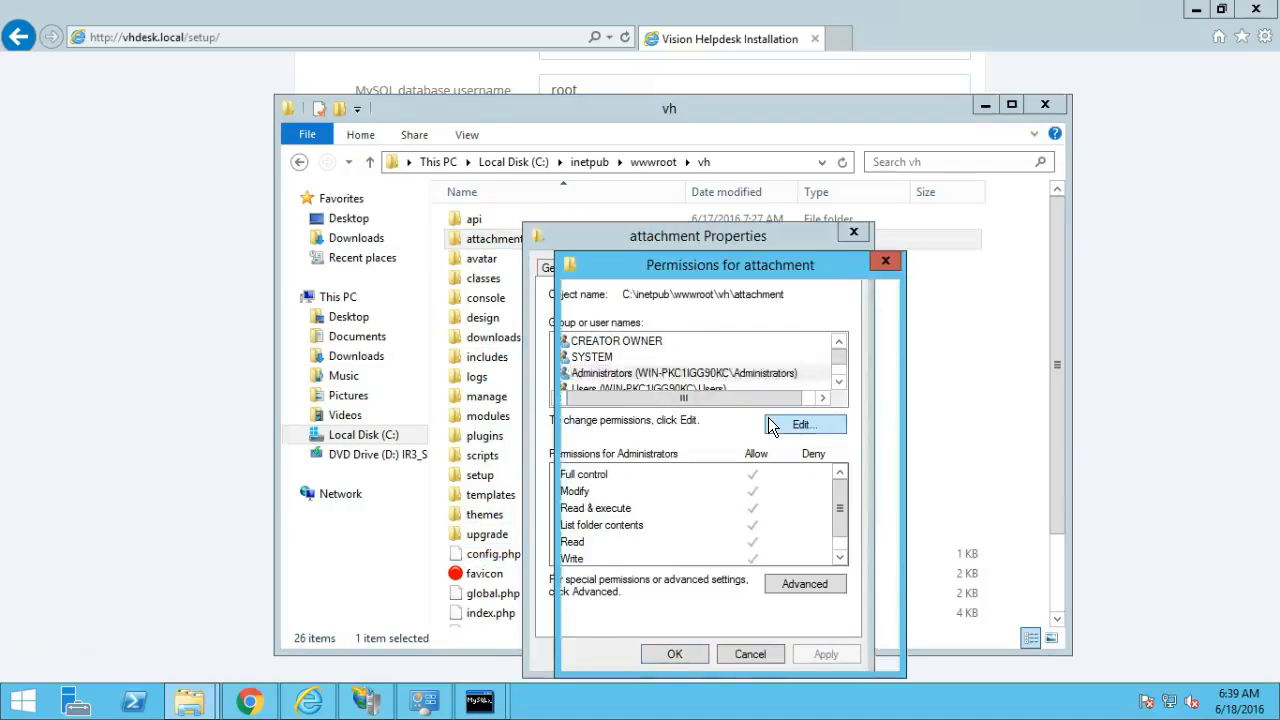
{"action": "left_click", "coordinate": [655, 403]}
{"action": "left_click", "coordinate": [657, 419]}
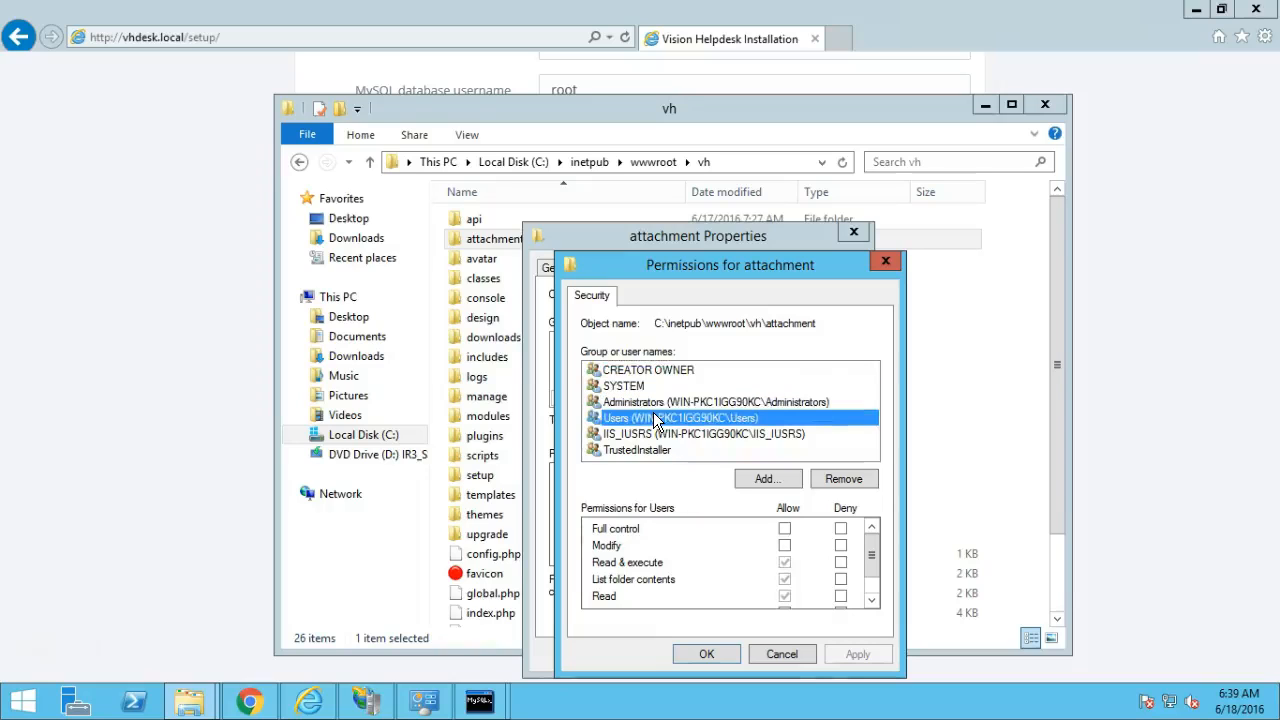
{"action": "left_click", "coordinate": [785, 530]}
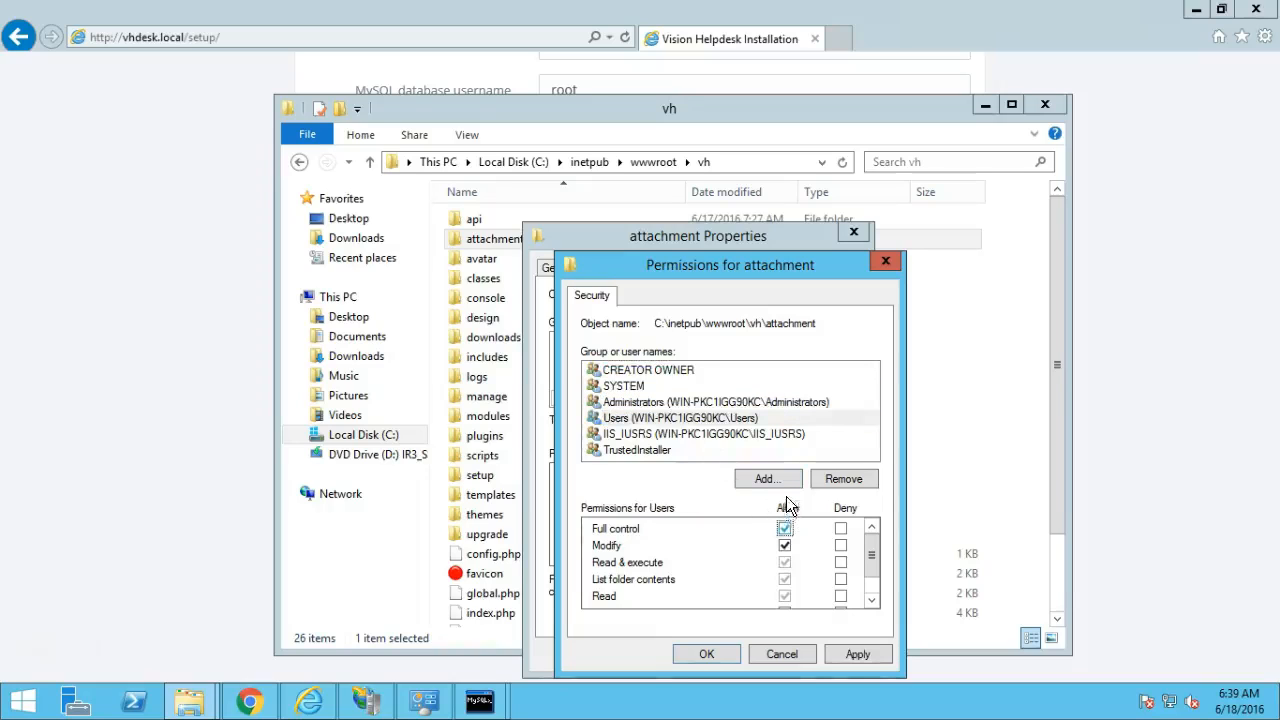
{"action": "left_click", "coordinate": [725, 437]}
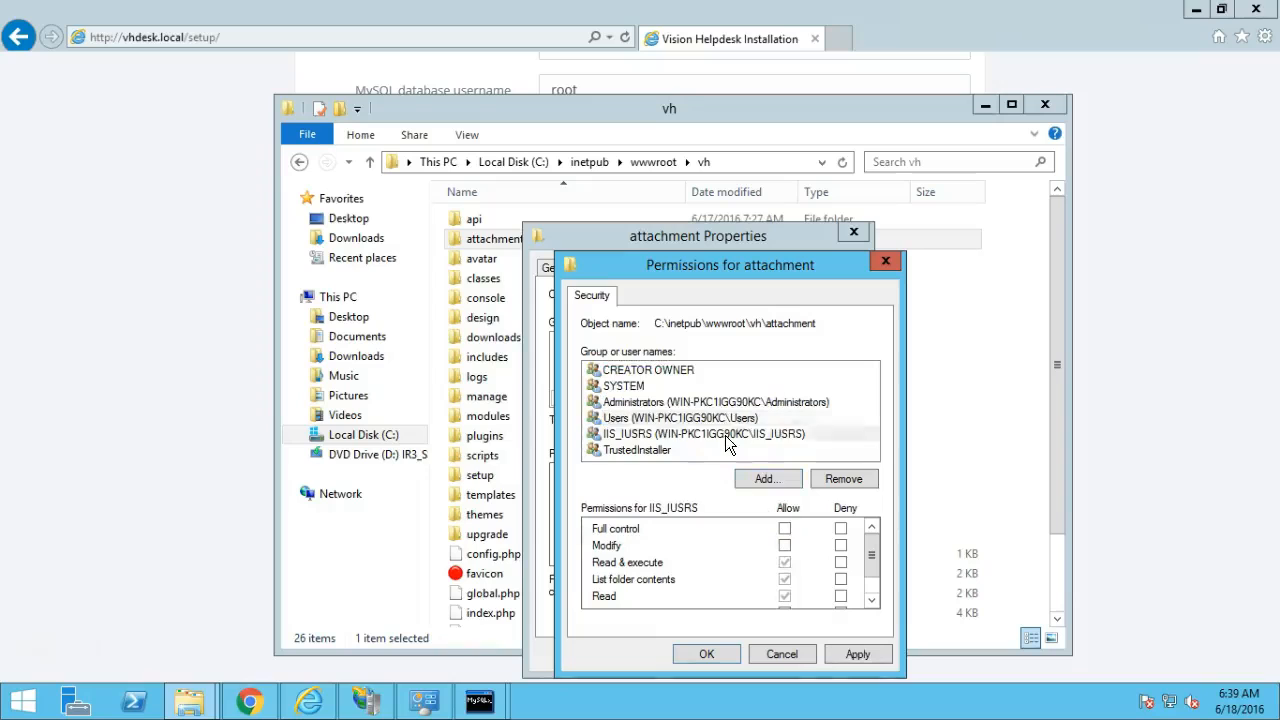
{"action": "left_click", "coordinate": [785, 530]}
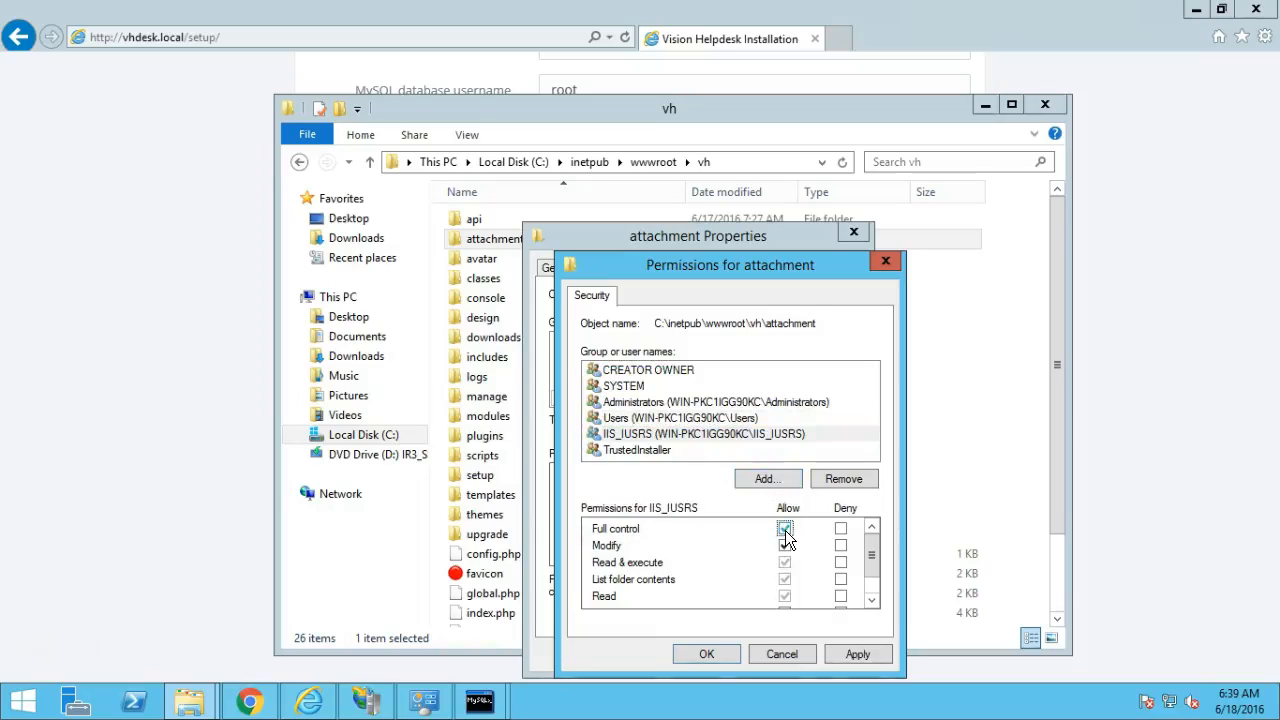
{"action": "left_click", "coordinate": [851, 652]}
{"action": "left_click", "coordinate": [725, 655]}
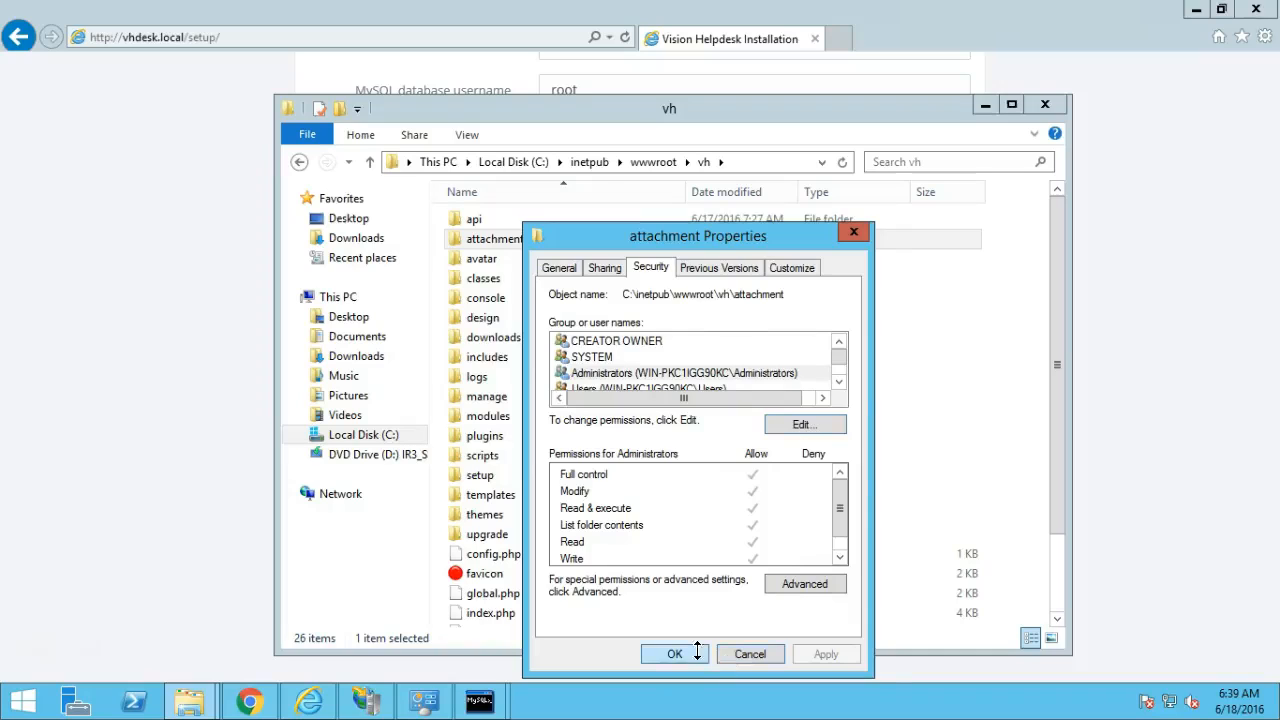
{"action": "left_click", "coordinate": [675, 654]}
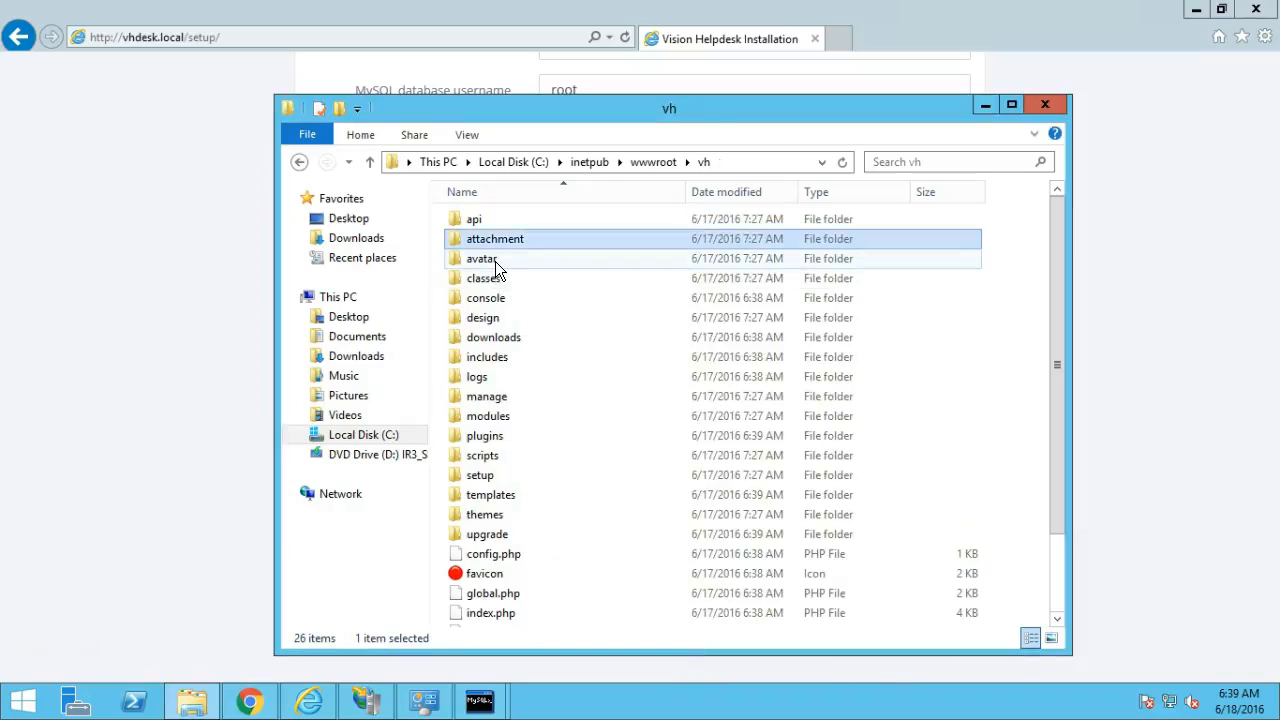
Grant Users and IIS_IUSRS full control of the downloads folder.
{"action": "right_click", "coordinate": [511, 339]}
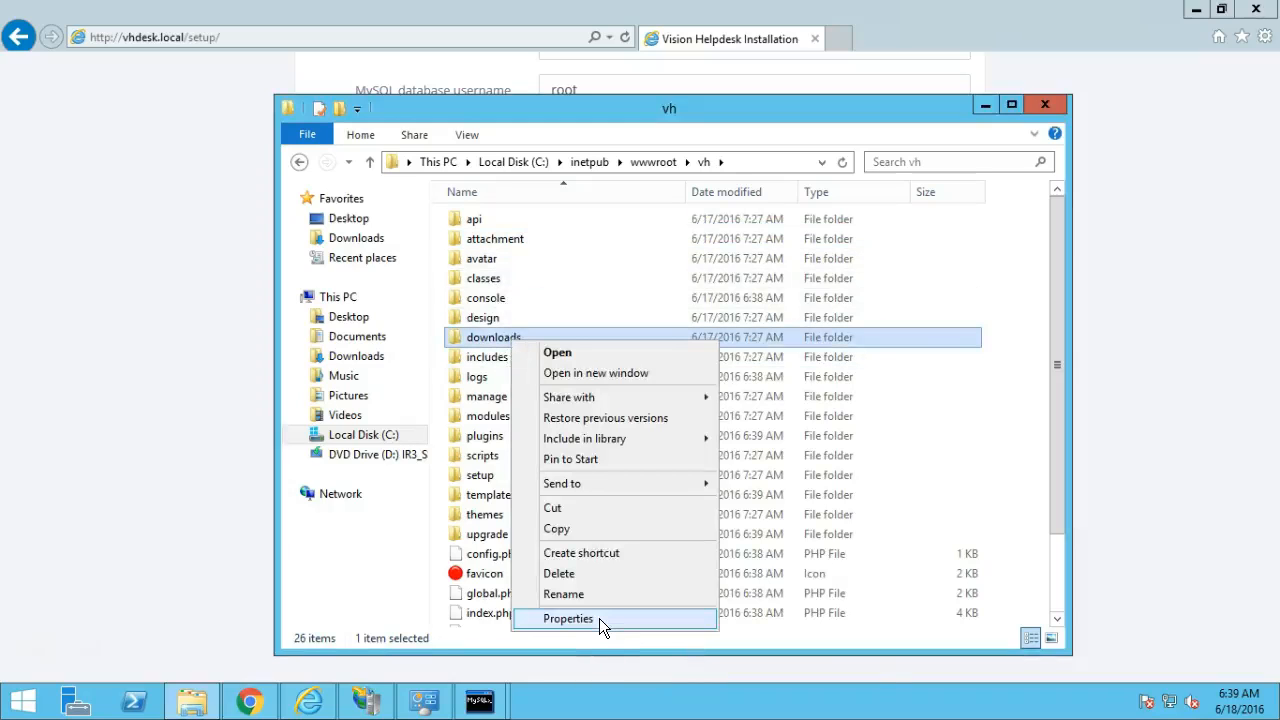
{"action": "left_click", "coordinate": [599, 618]}
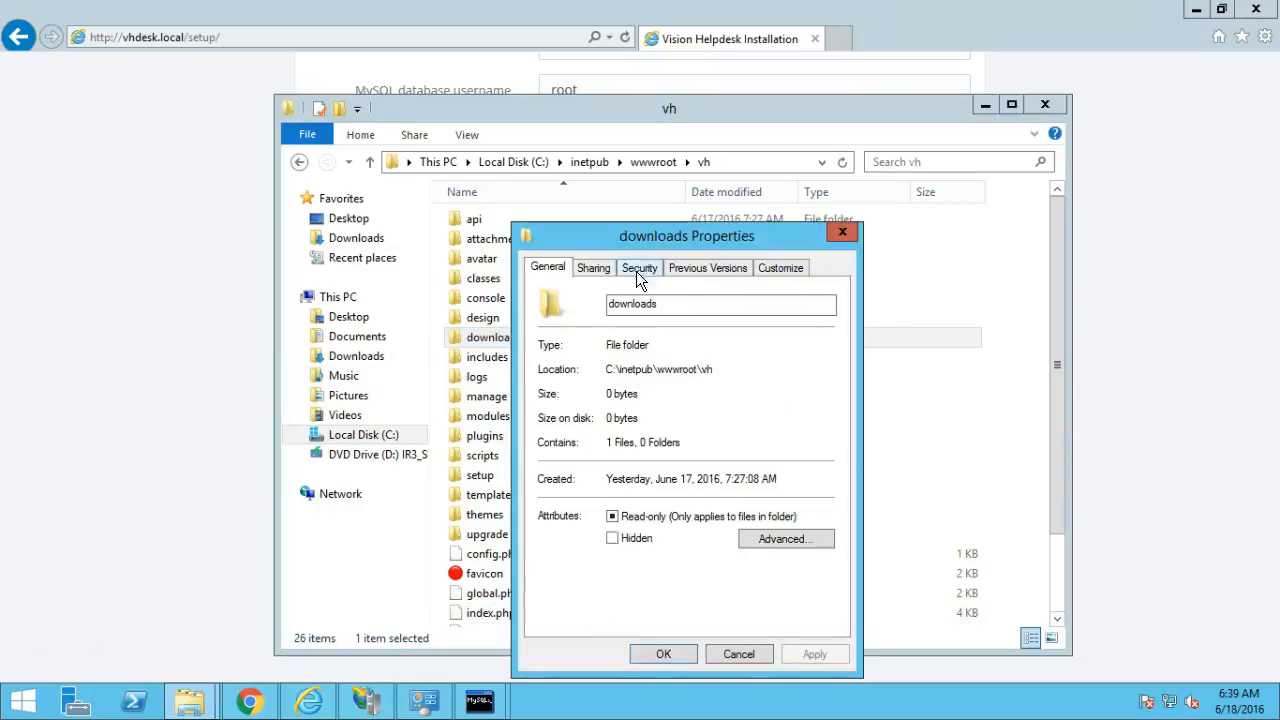
{"action": "left_click", "coordinate": [594, 270]}
{"action": "left_click", "coordinate": [634, 272]}
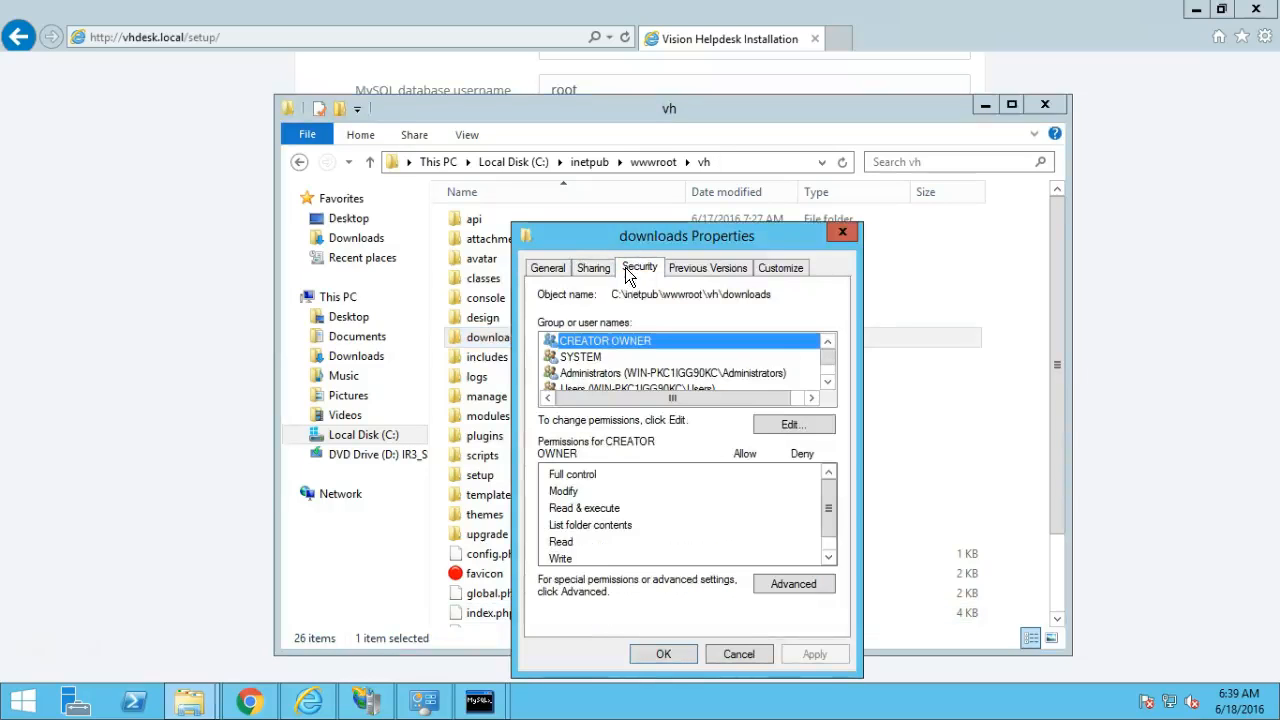
{"action": "left_click", "coordinate": [790, 424]}
{"action": "left_click", "coordinate": [679, 420]}
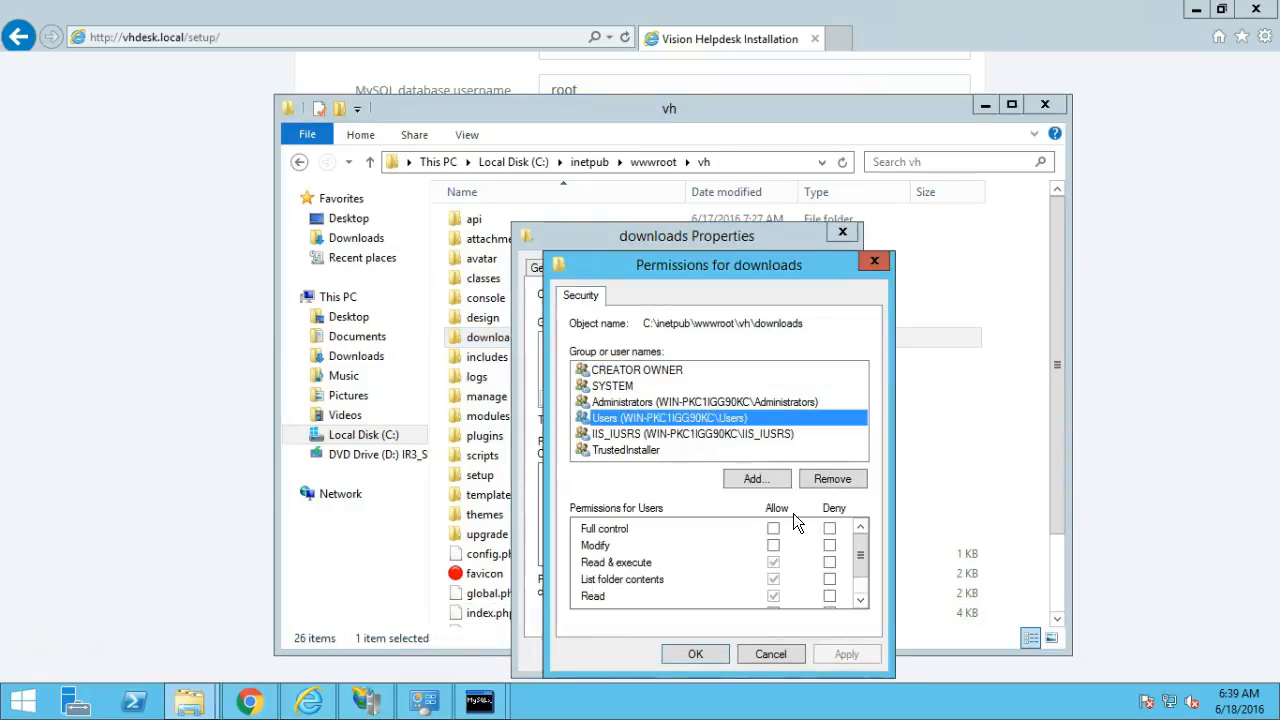
{"action": "left_click", "coordinate": [774, 528]}
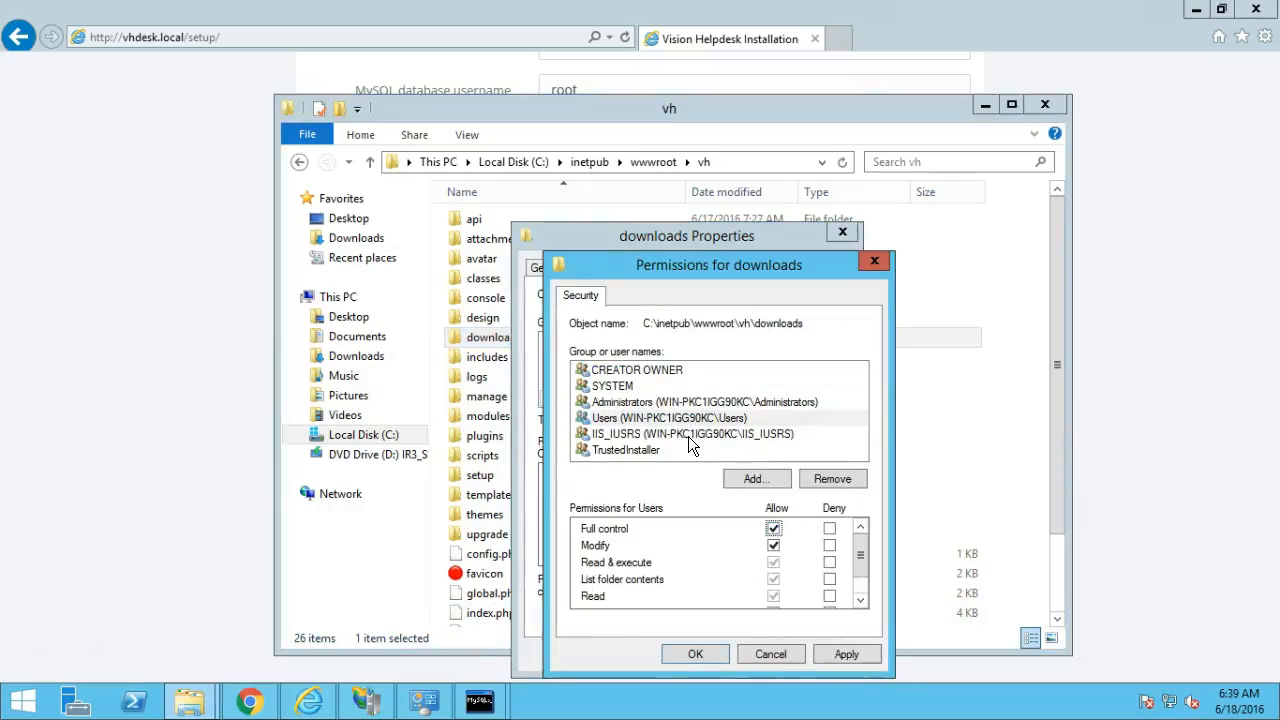
{"action": "left_click", "coordinate": [688, 436]}
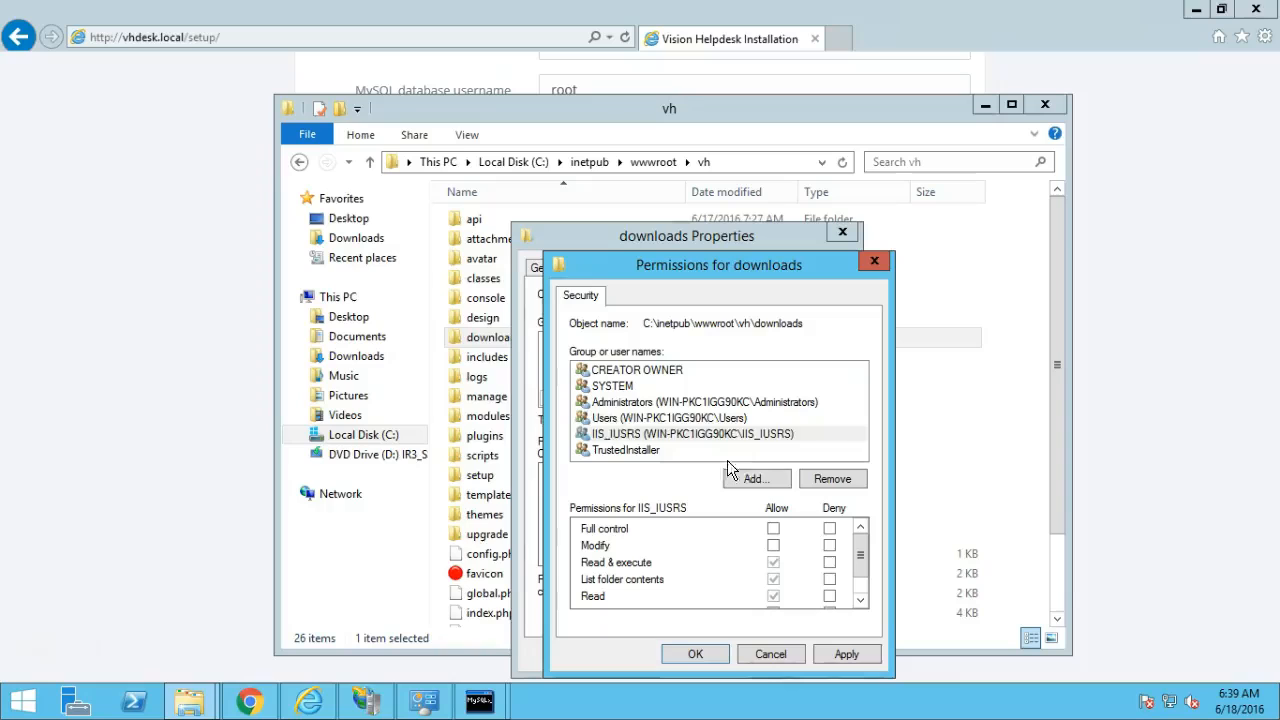
{"action": "left_click", "coordinate": [774, 528]}
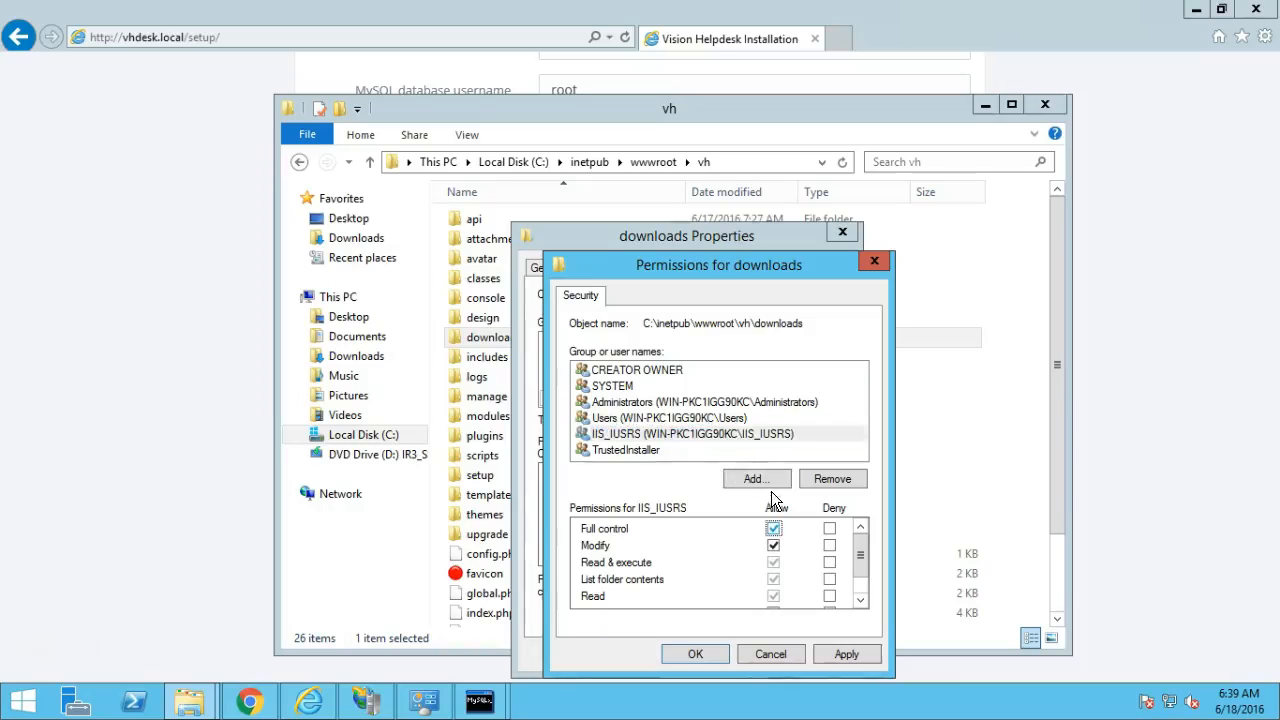
{"action": "left_click", "coordinate": [852, 655]}
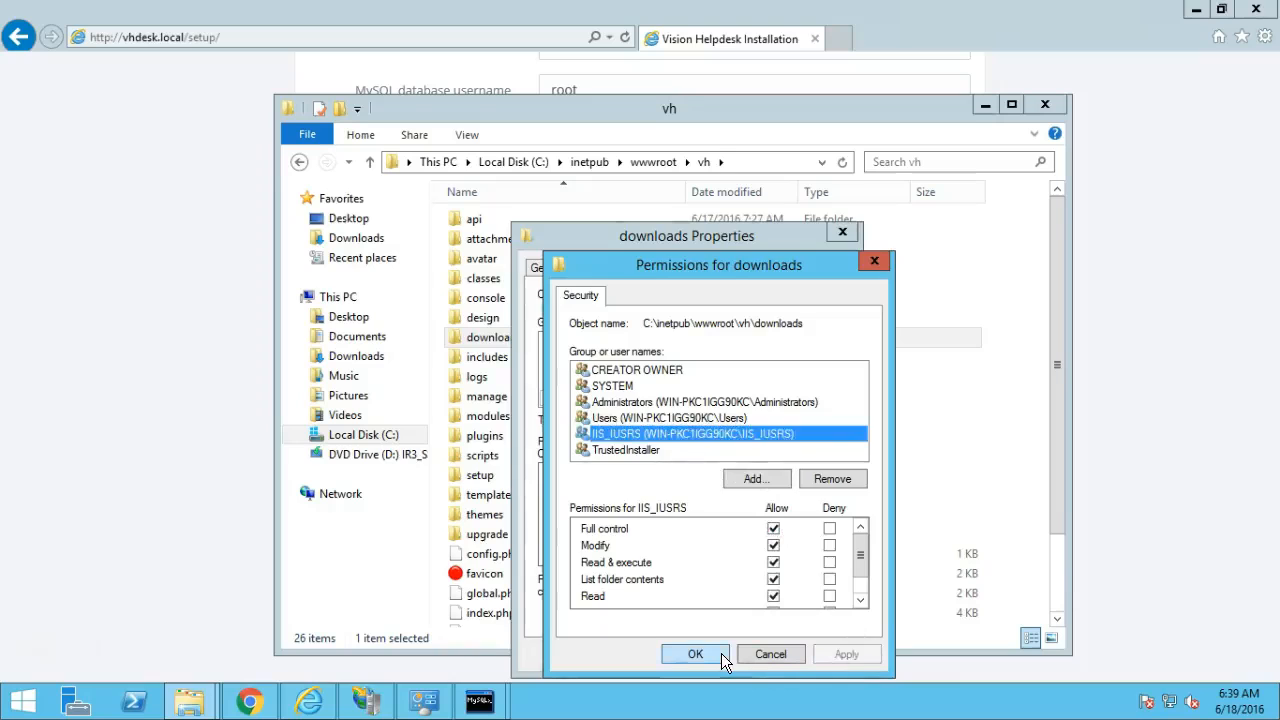
{"action": "left_click", "coordinate": [721, 653]}
{"action": "left_click", "coordinate": [682, 653]}
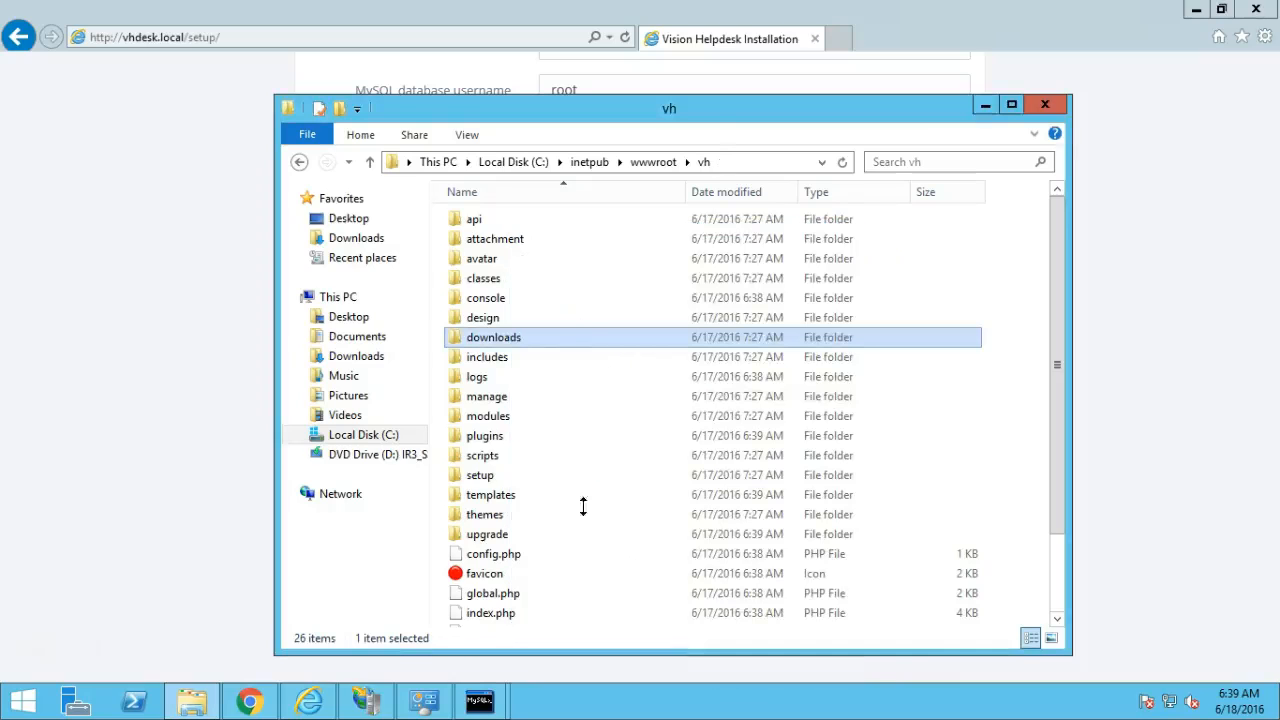
Open the security properties of pipe.php in the console folder.
{"action": "double_click", "coordinate": [511, 298]}
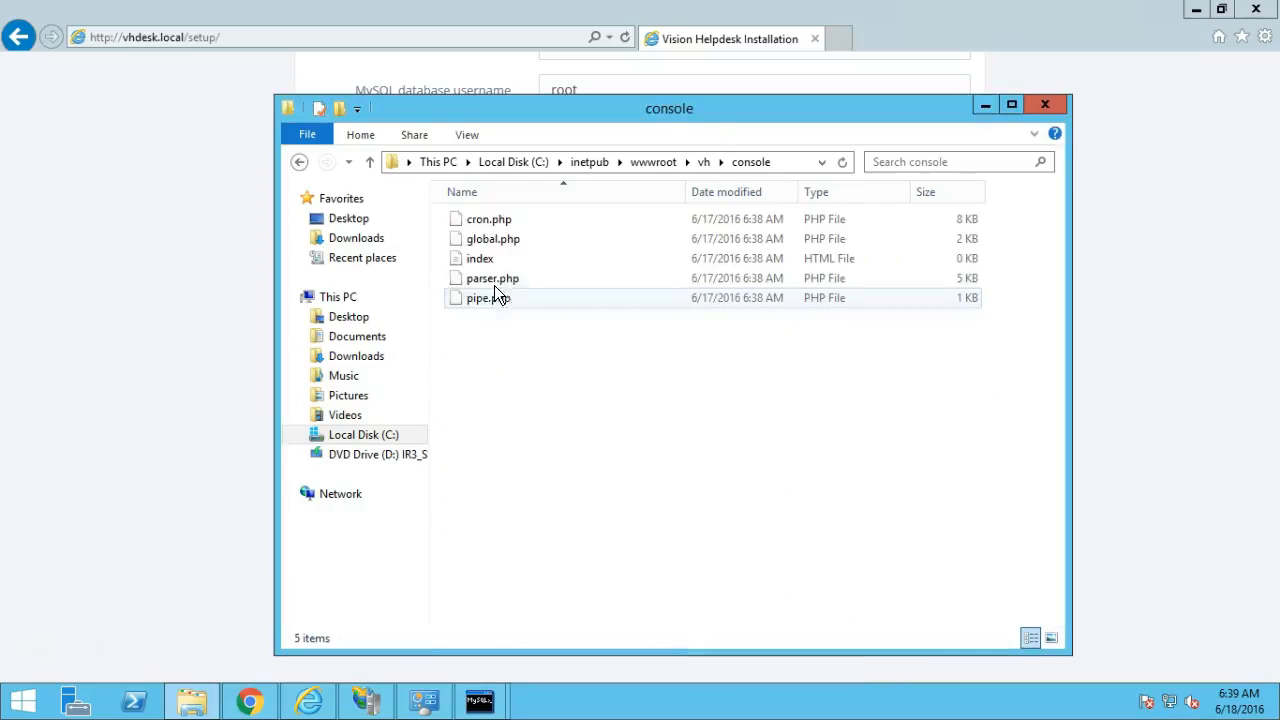
{"action": "left_click", "coordinate": [527, 300]}
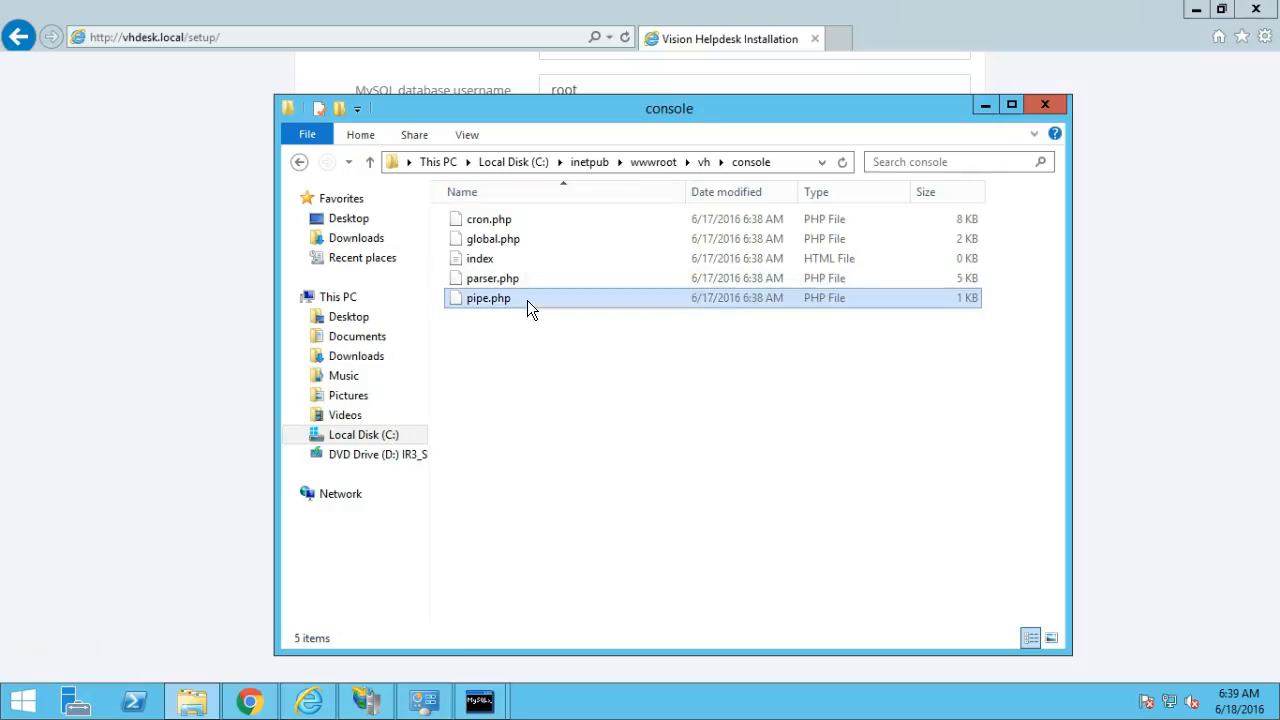
{"action": "right_click", "coordinate": [527, 300]}
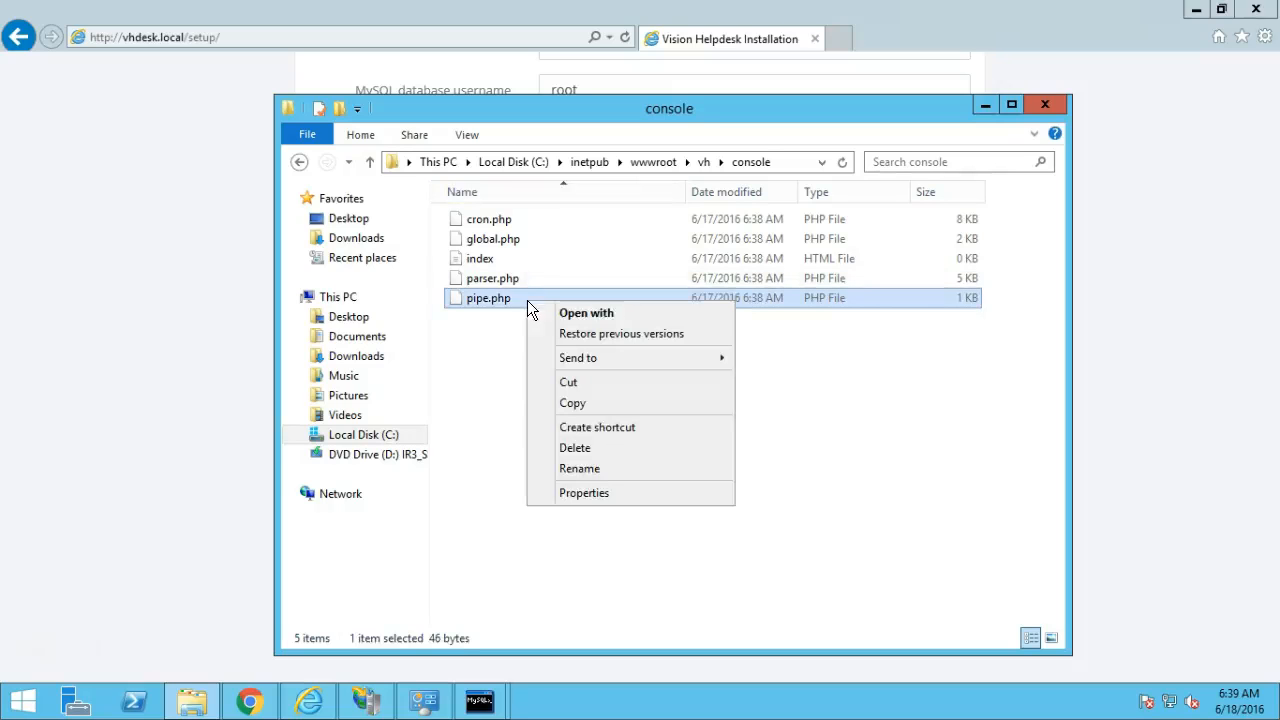
{"action": "left_click", "coordinate": [594, 490]}
{"action": "left_click", "coordinate": [620, 242]}
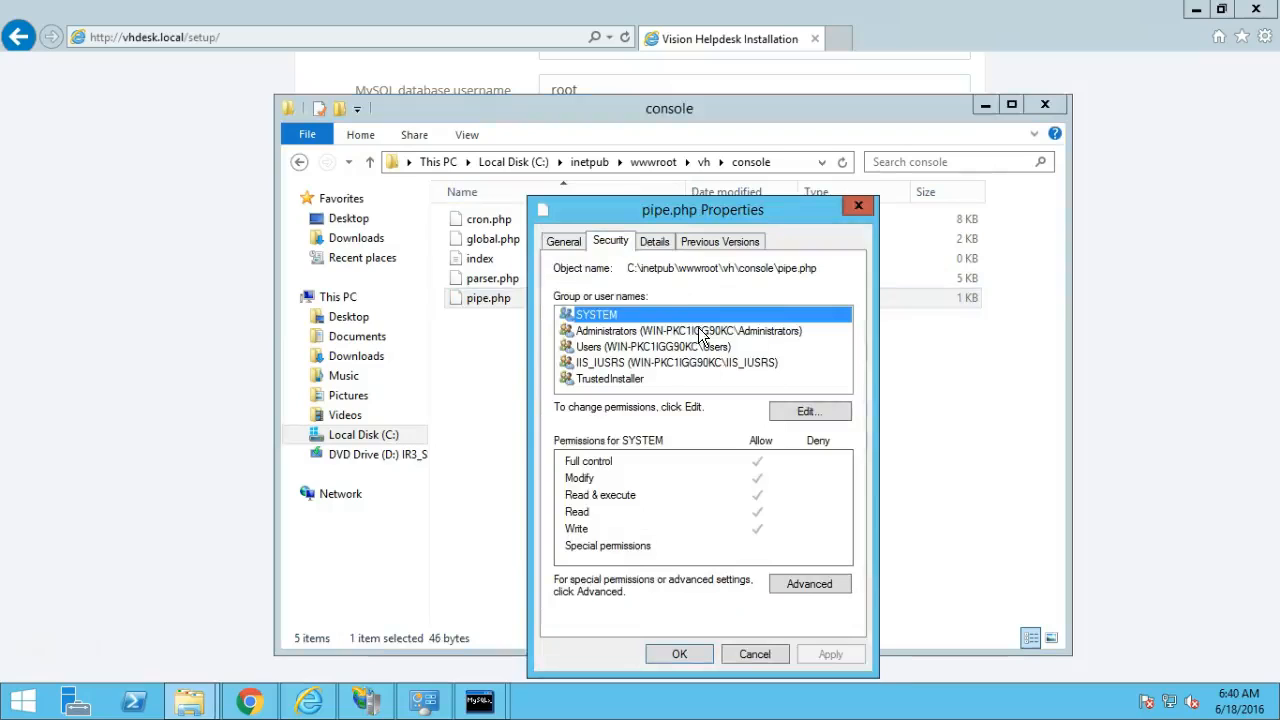
Give Users and IIS_IUSRS full control of pipe.php, then return to vh and minimize Explorer.
{"action": "left_click", "coordinate": [809, 411]}
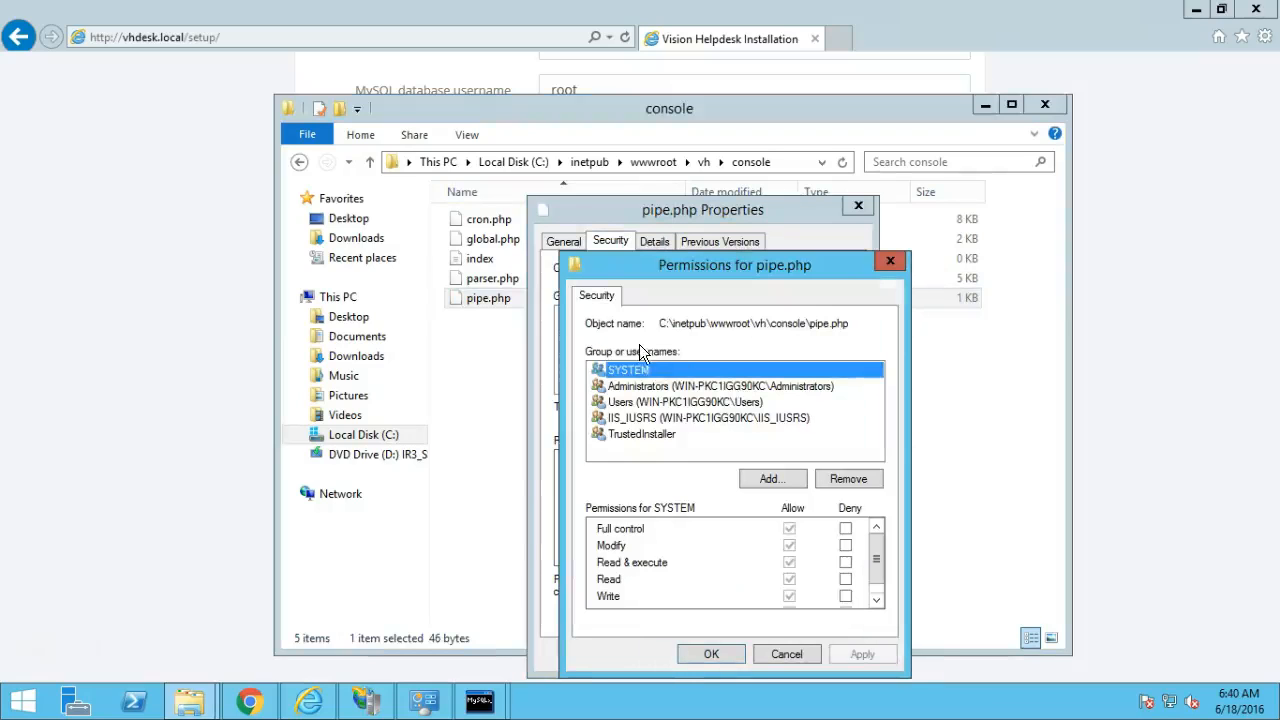
{"action": "left_click", "coordinate": [677, 405]}
{"action": "left_click", "coordinate": [789, 529]}
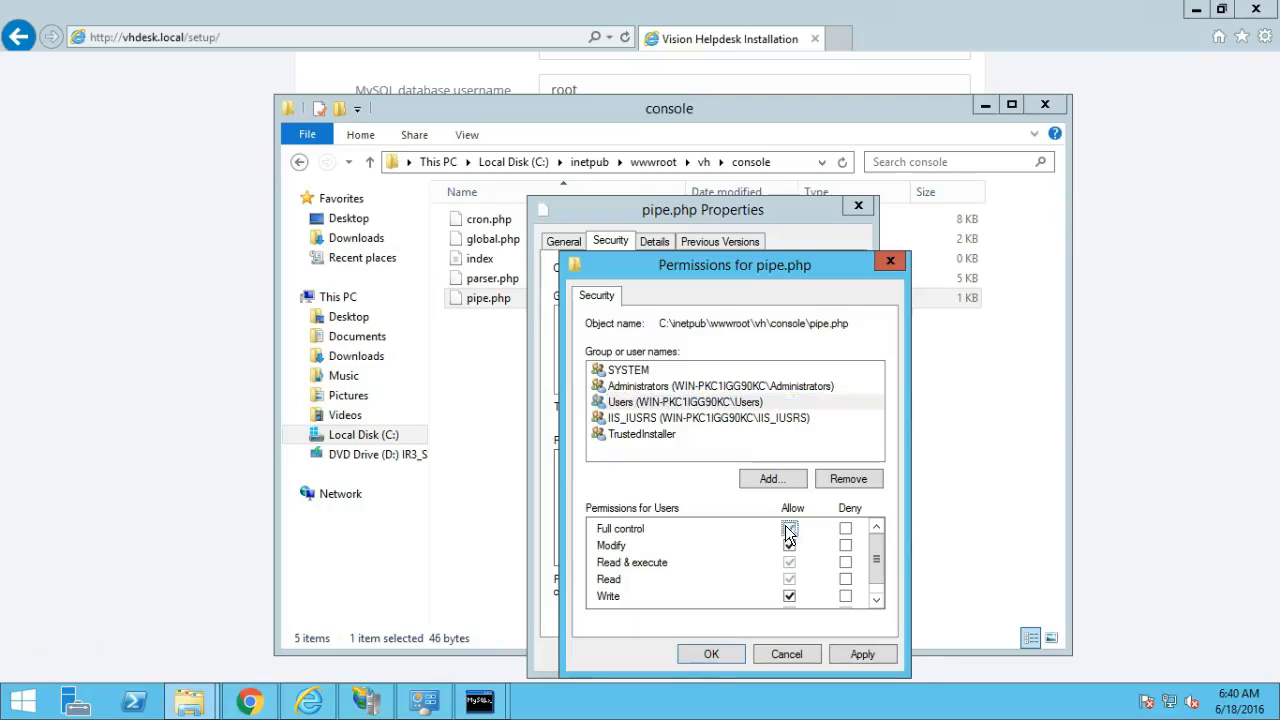
{"action": "left_click", "coordinate": [708, 420]}
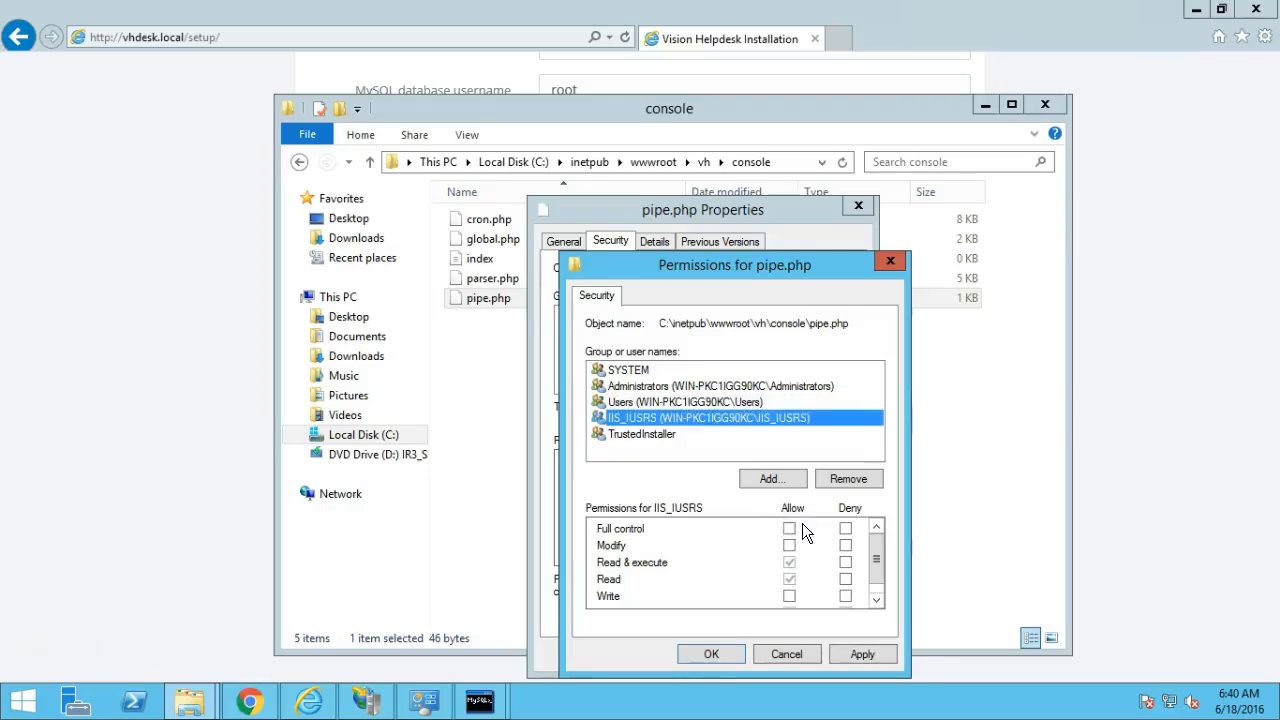
{"action": "left_click", "coordinate": [790, 528]}
{"action": "left_click", "coordinate": [862, 654]}
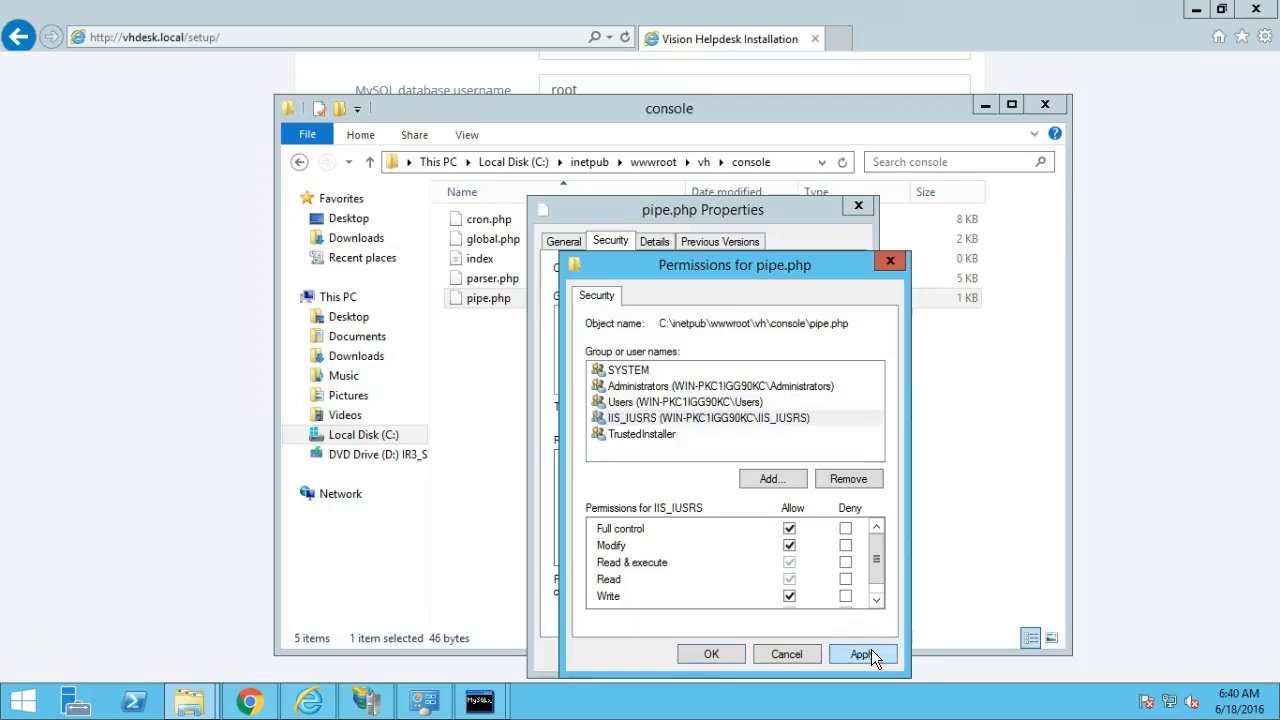
{"action": "left_click", "coordinate": [694, 650]}
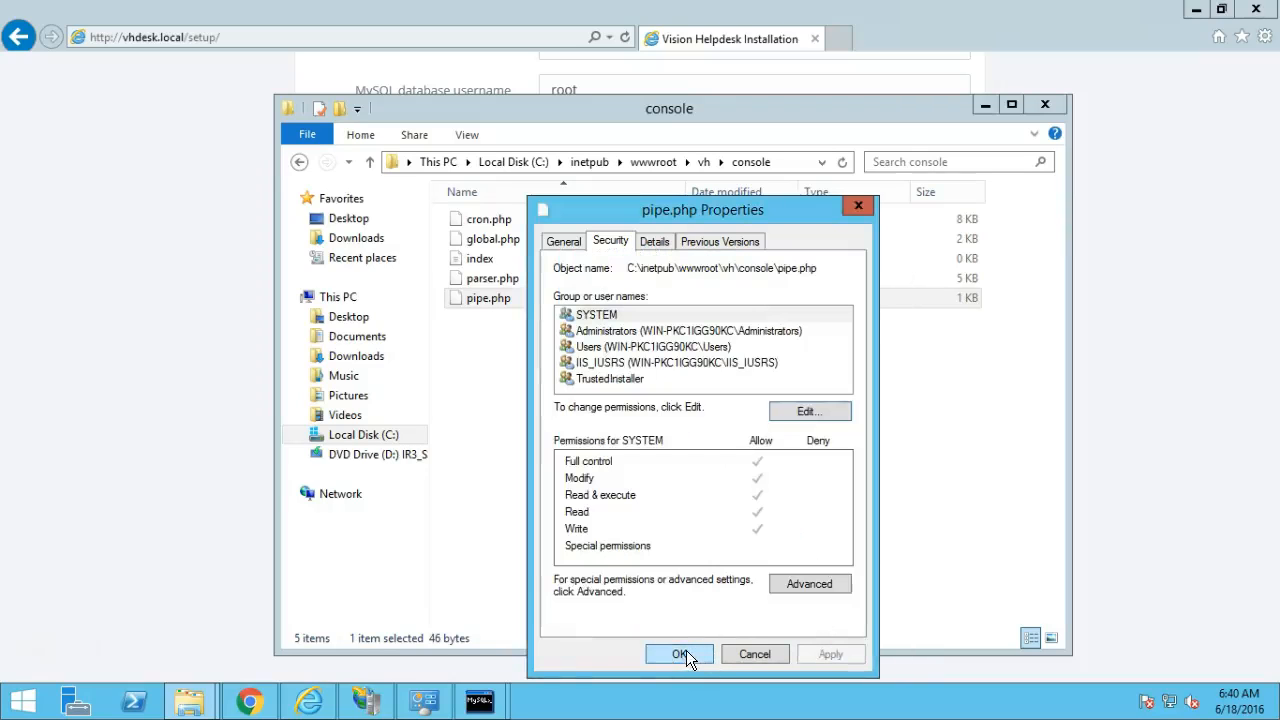
{"action": "left_click", "coordinate": [686, 654]}
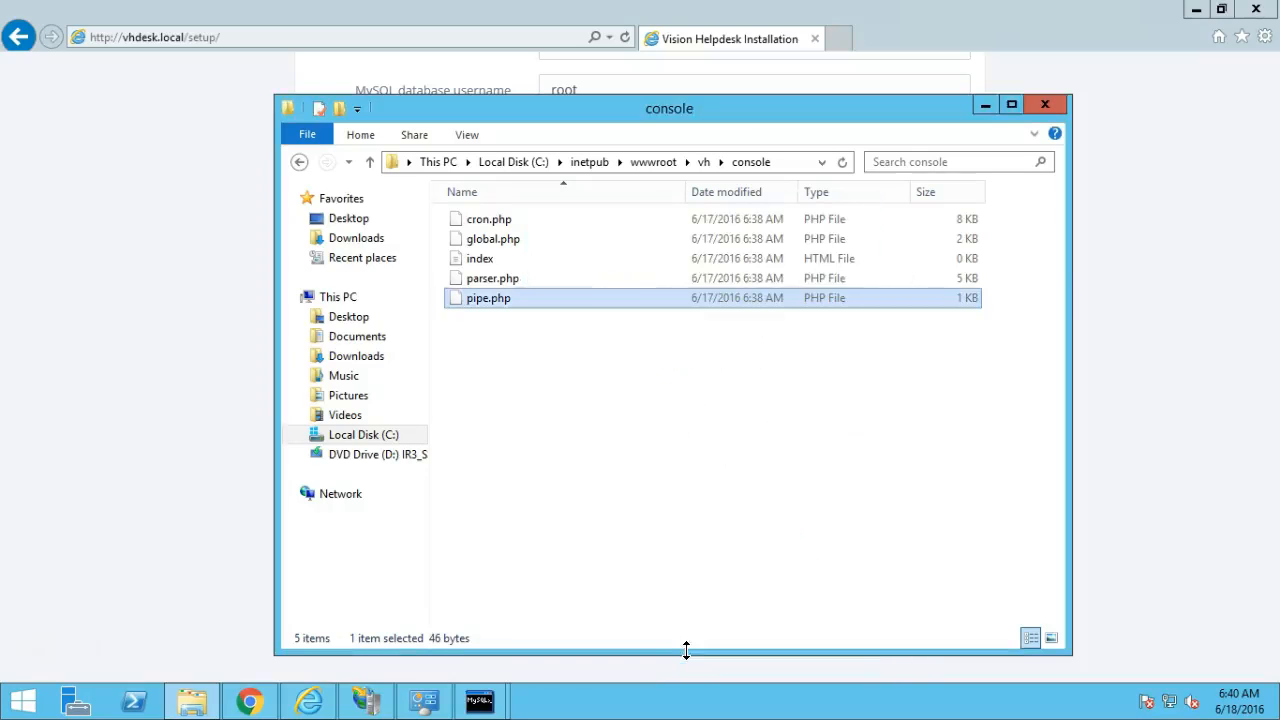
{"action": "left_click", "coordinate": [704, 163]}
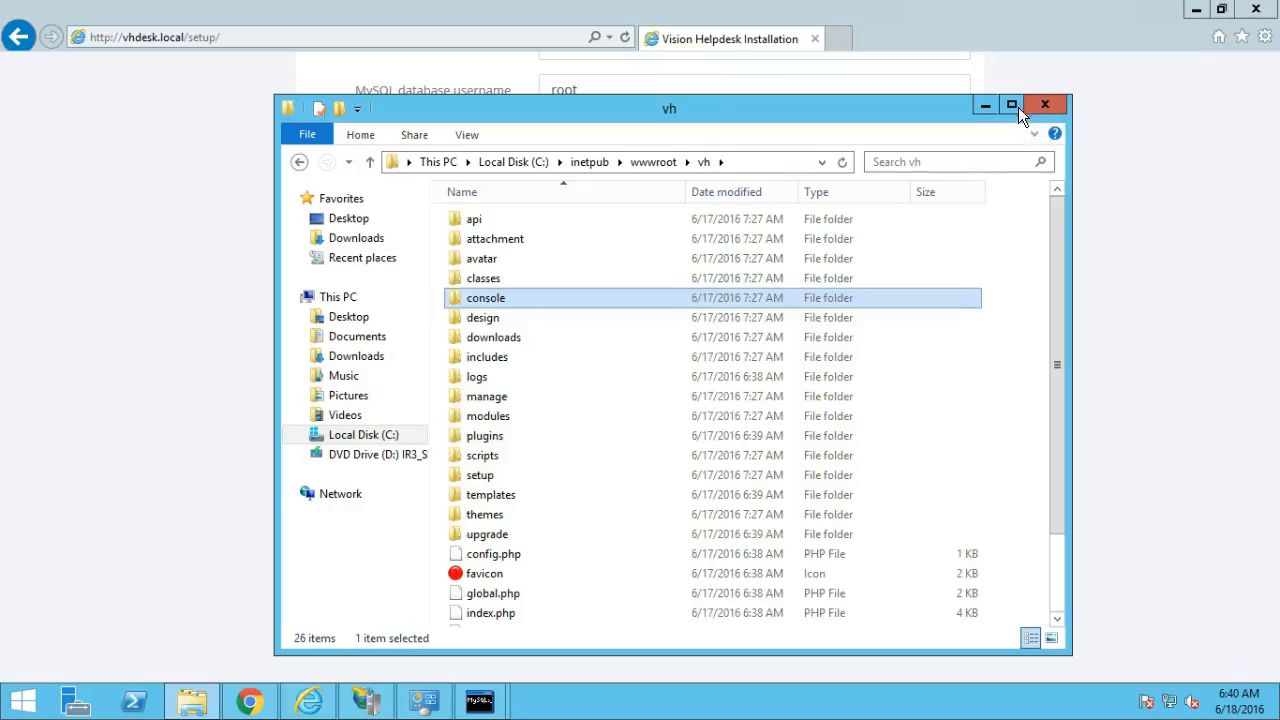
{"action": "left_click", "coordinate": [985, 105]}
Reload the setup page and enter MySQL host 127.0.0.1, username root and the password.
{"action": "left_click", "coordinate": [1055, 217]}
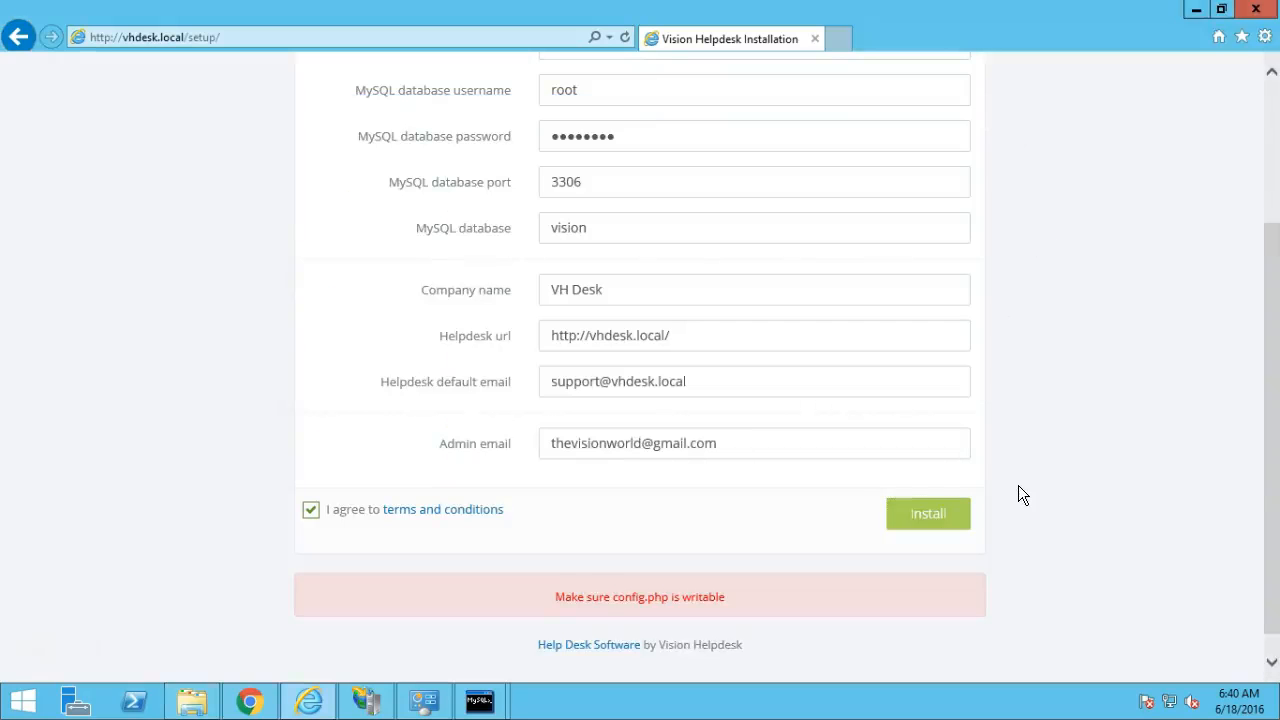
{"action": "left_click", "coordinate": [625, 37]}
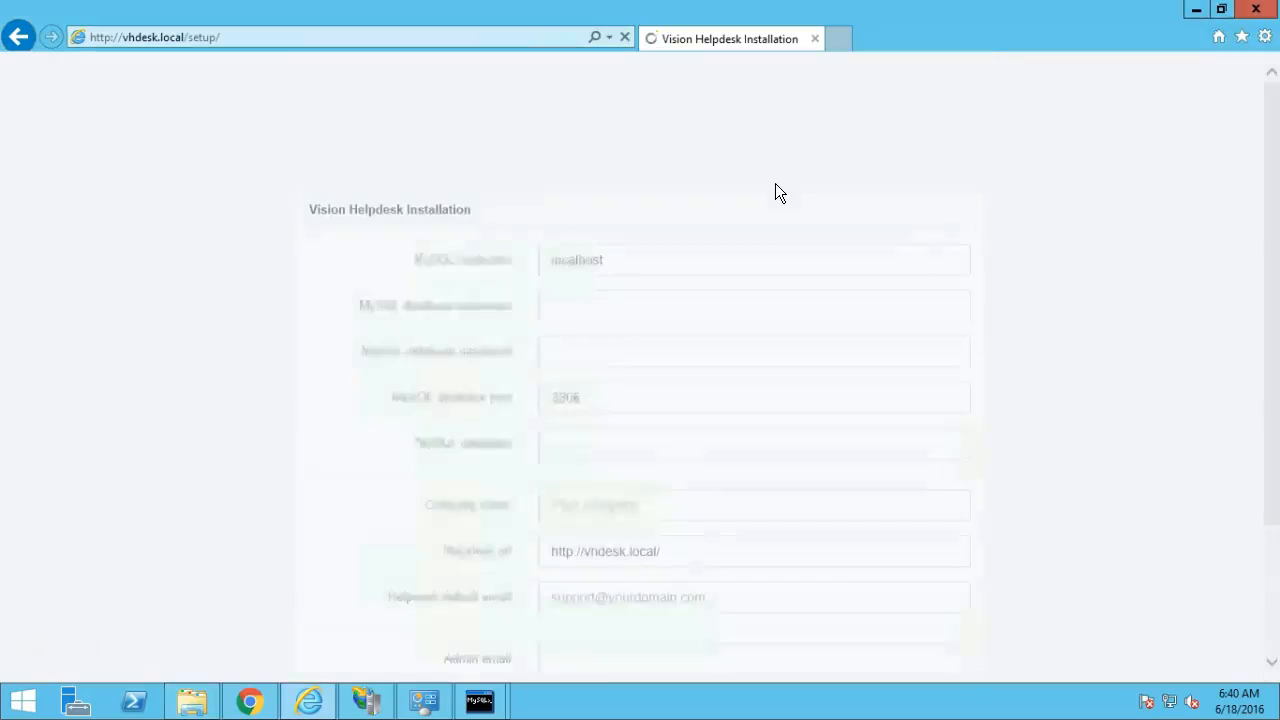
{"action": "double_click", "coordinate": [543, 80]}
{"action": "type", "text": "12"}
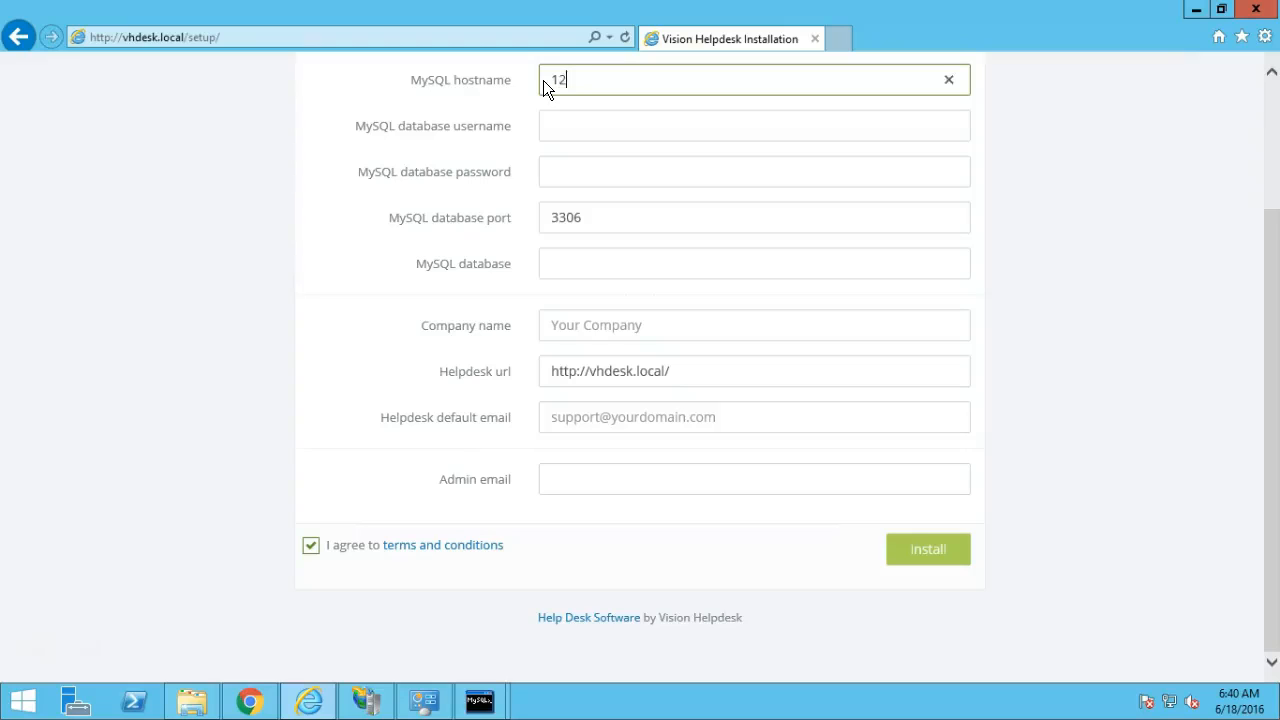
{"action": "type", "text": "7."}
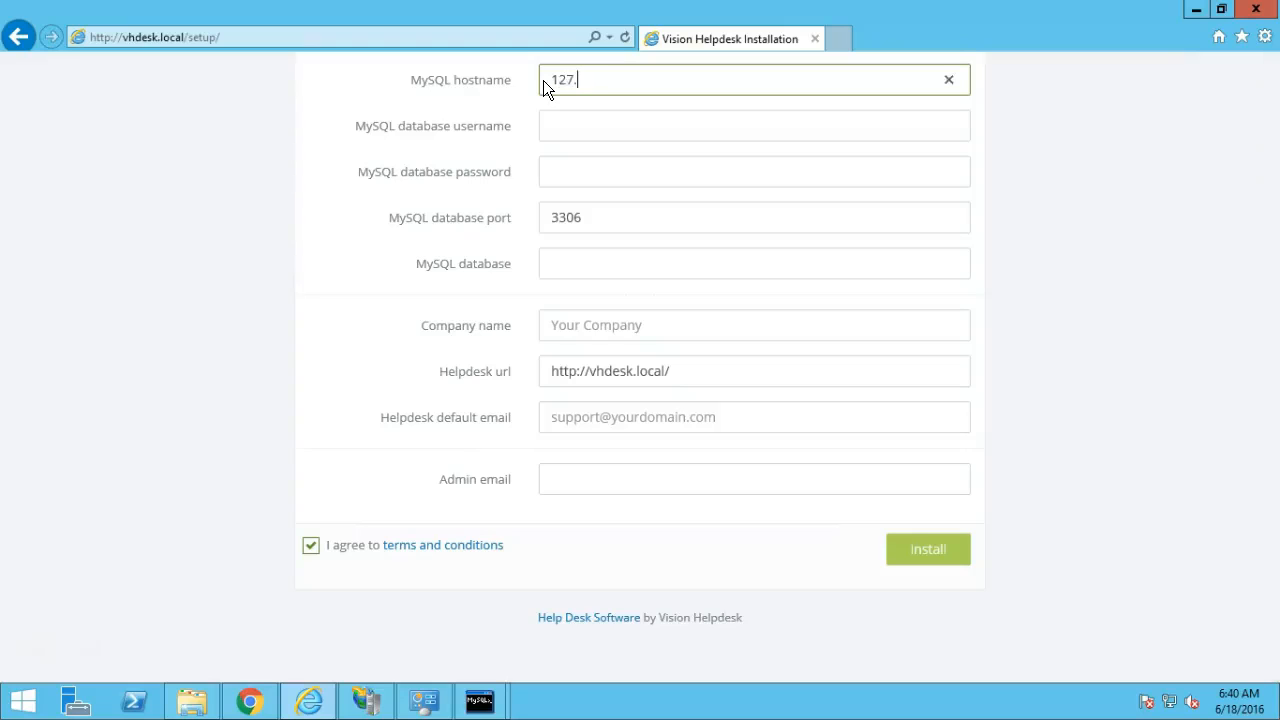
{"action": "type", "text": "0.0.1"}
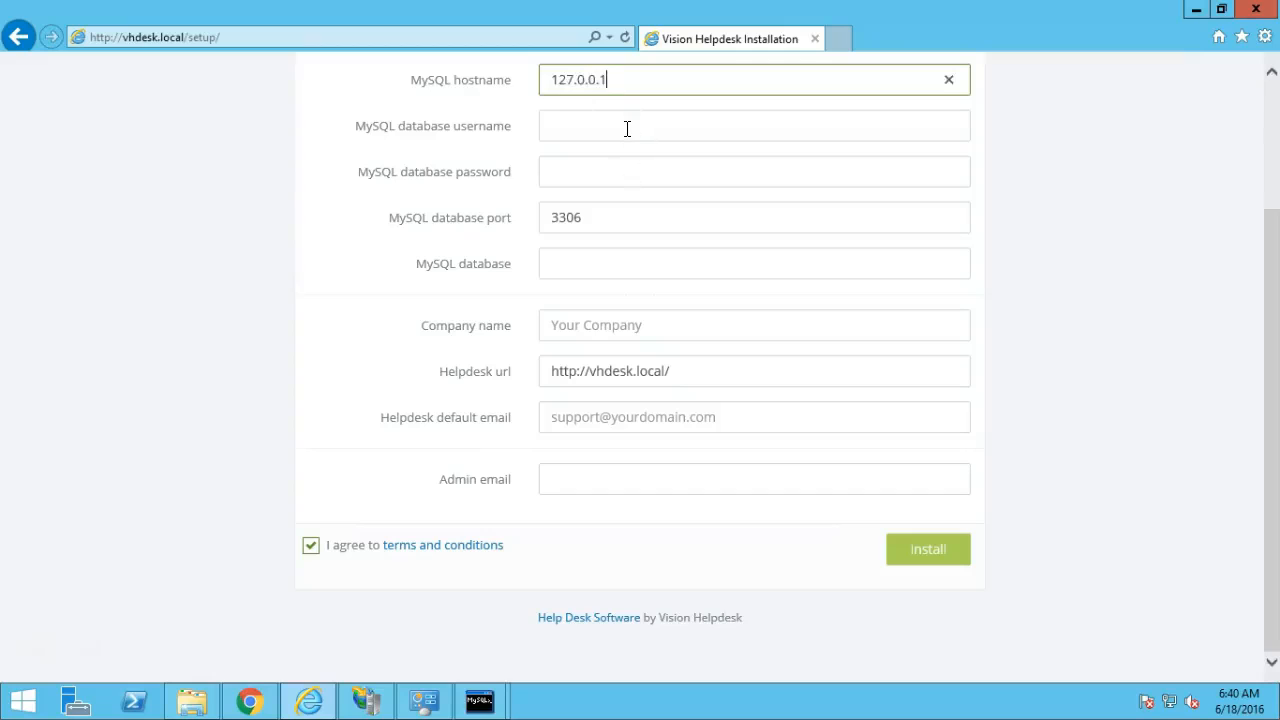
{"action": "left_click", "coordinate": [627, 128]}
{"action": "type", "text": "root"}
{"action": "key", "text": "Tab"}
{"action": "type", "text": "rootroot"}
Enter database vision, company VH Desk, the helpdesk and admin emails, then install.
{"action": "left_click", "coordinate": [599, 251]}
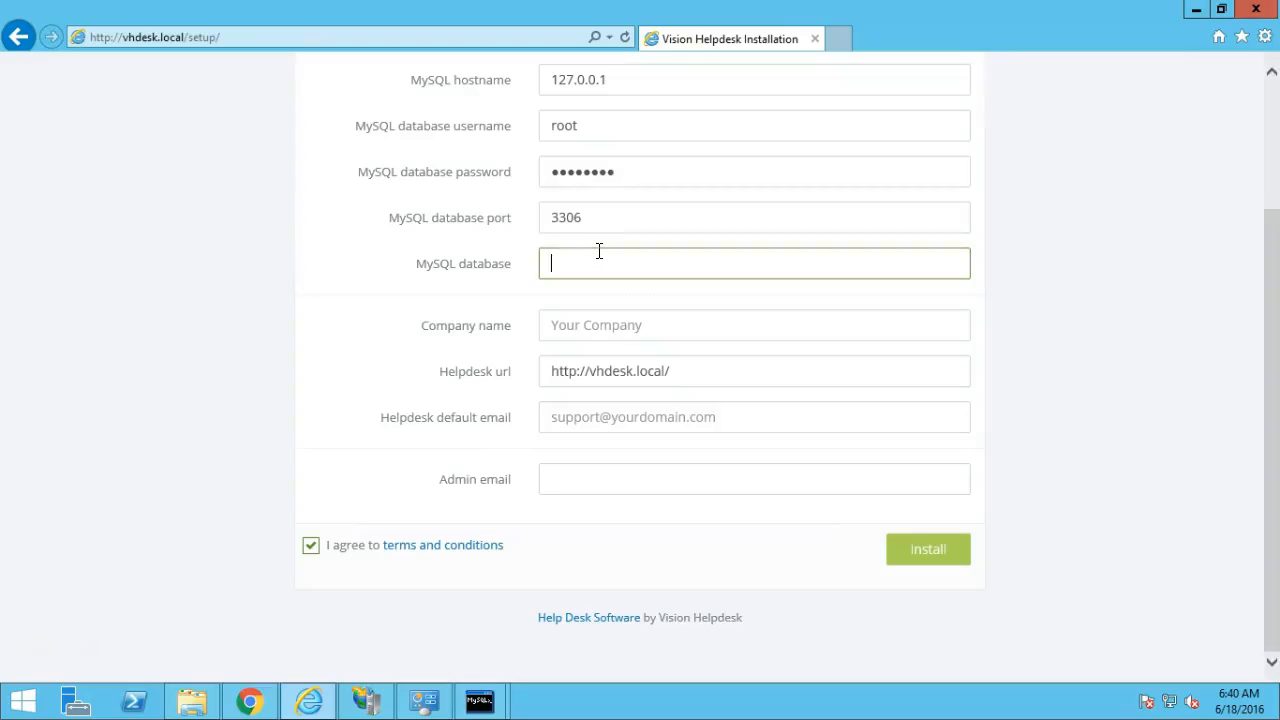
{"action": "type", "text": "vision"}
{"action": "left_click", "coordinate": [615, 330]}
{"action": "type", "text": "VH Desk"}
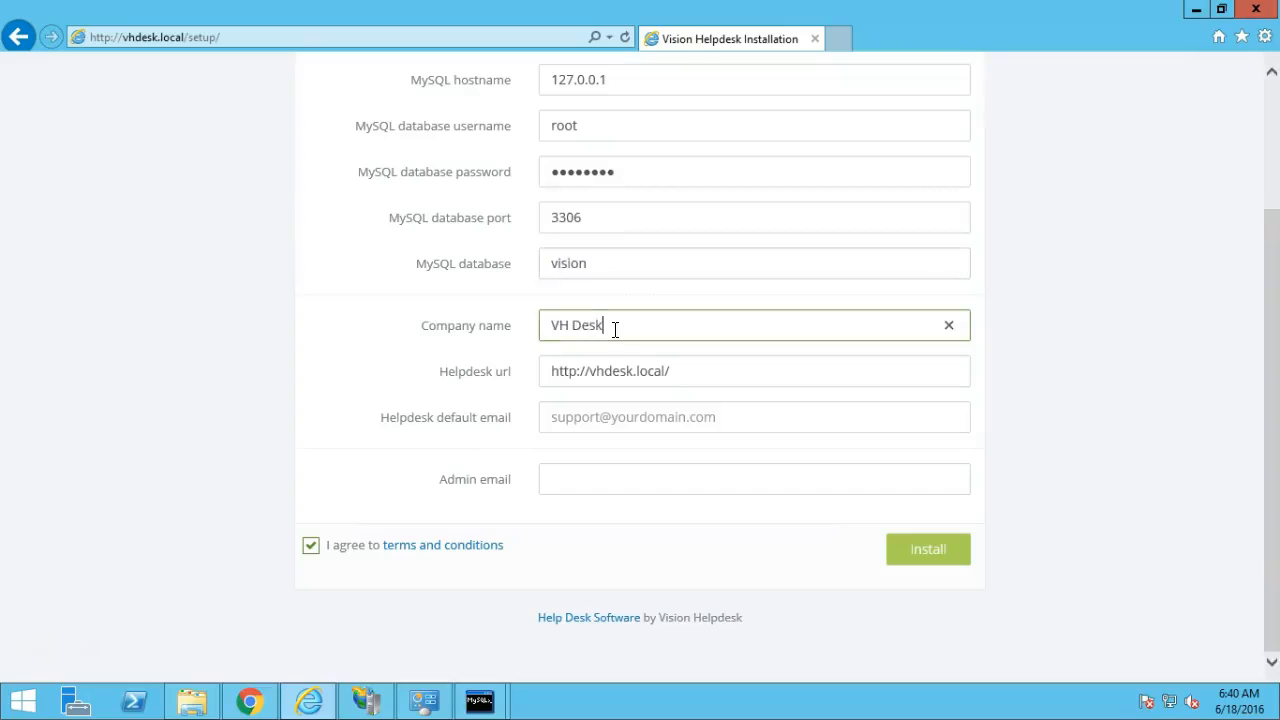
{"action": "left_click", "coordinate": [617, 418]}
{"action": "type", "text": "su"}
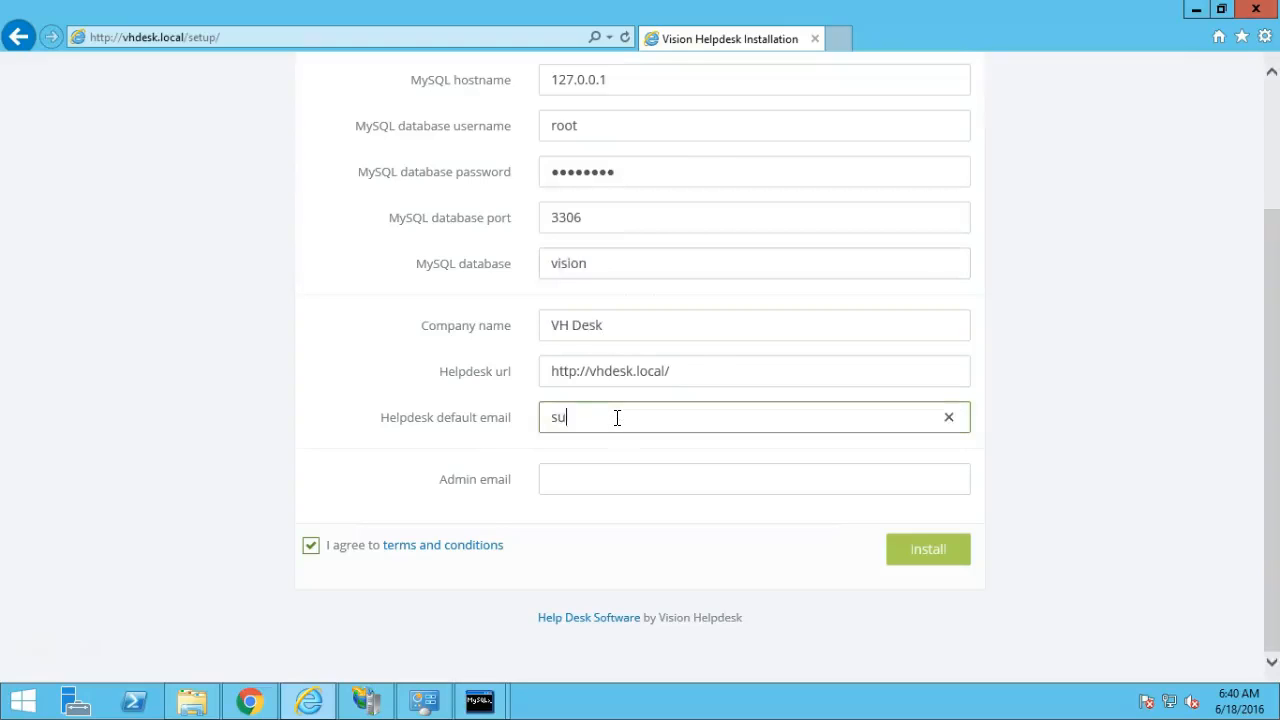
{"action": "type", "text": "pport@vhdesk.local"}
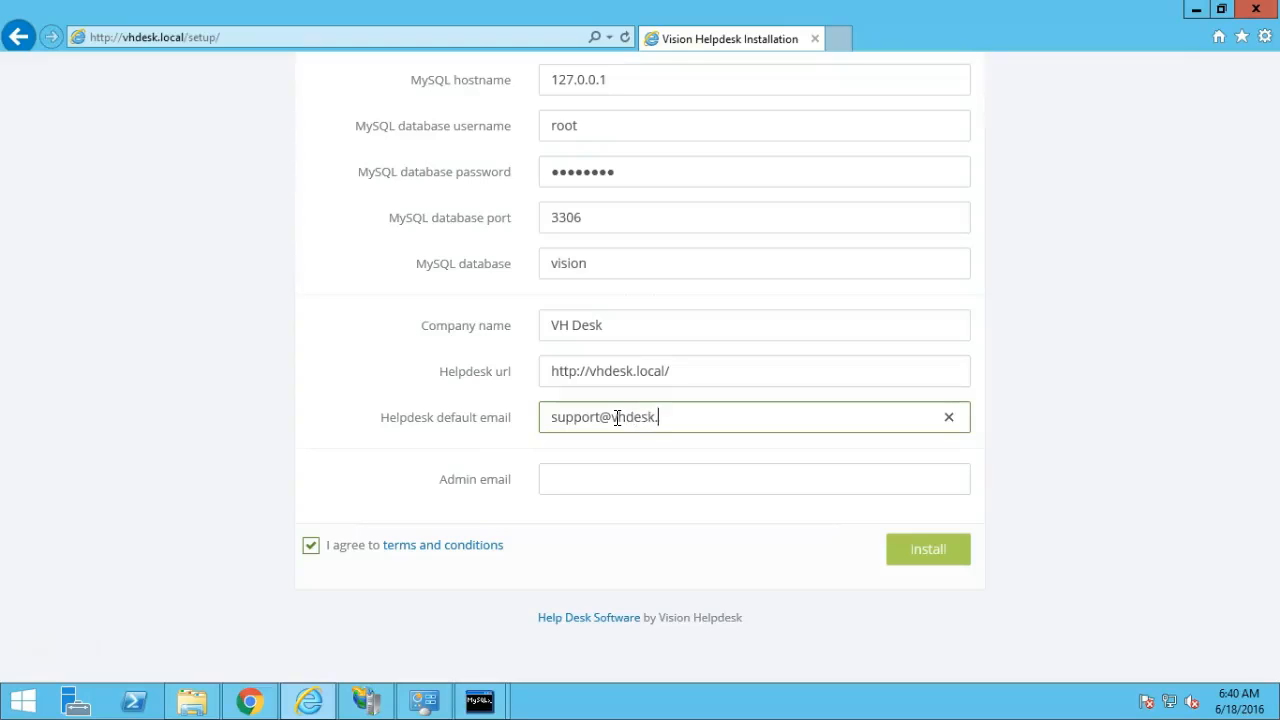
{"action": "left_click", "coordinate": [622, 468]}
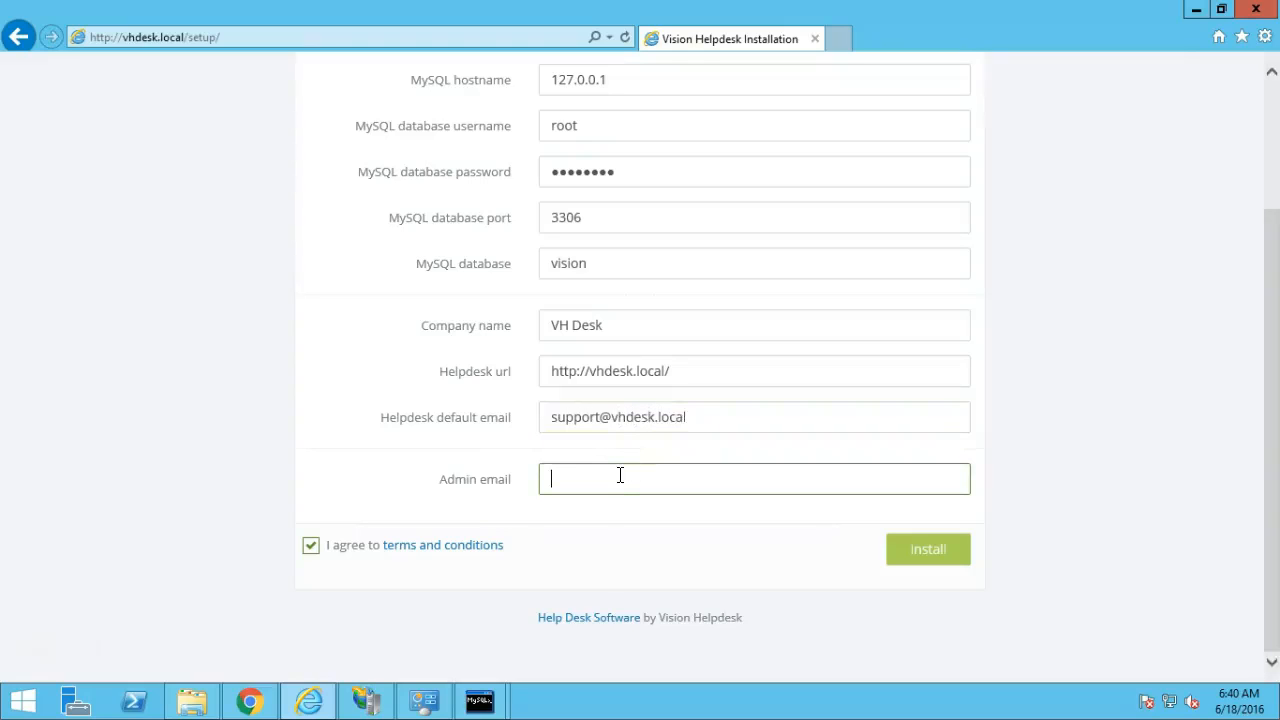
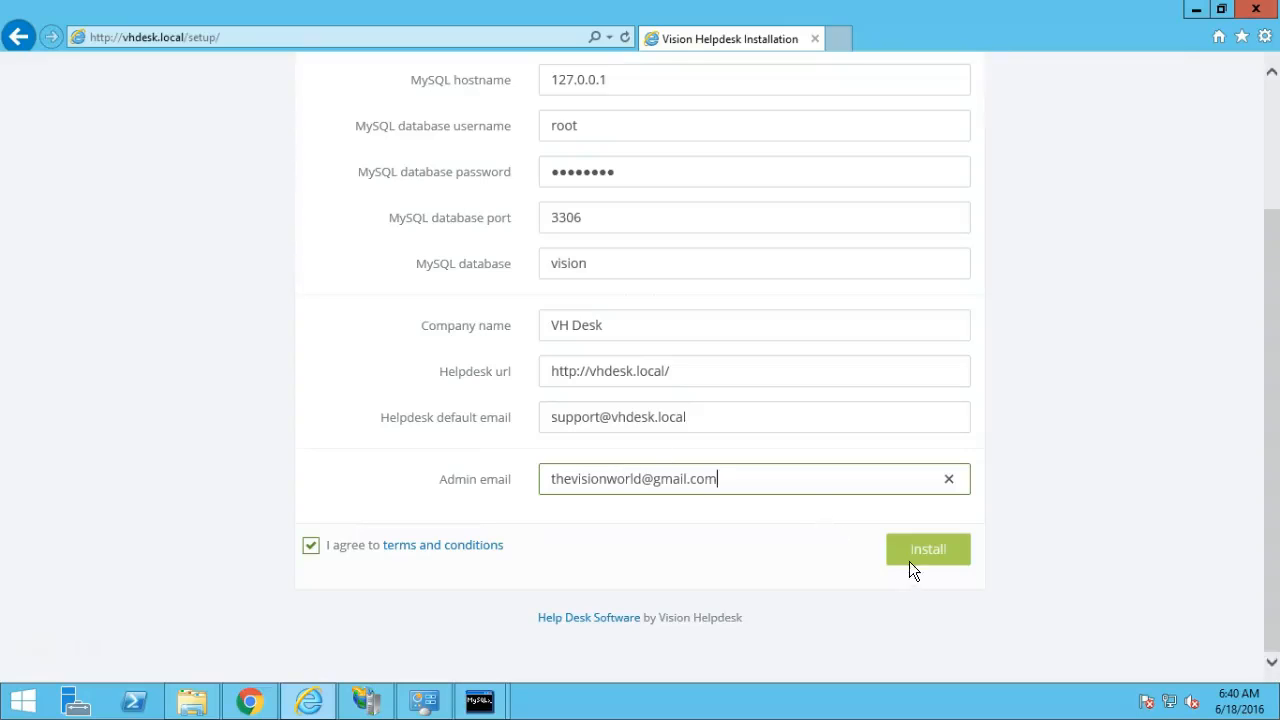
{"action": "left_click", "coordinate": [915, 558]}
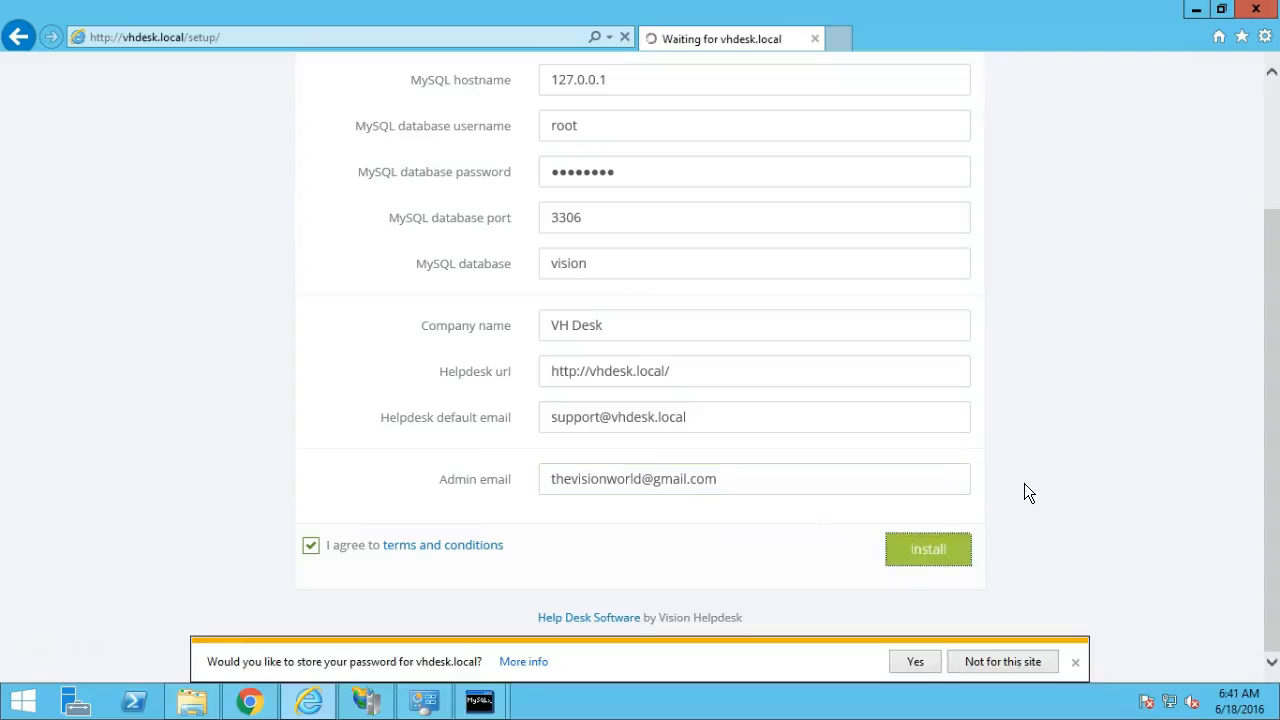
Dismiss the save-password prompt and copy the portal URLs and admin login details.
{"action": "left_click", "coordinate": [1075, 662]}
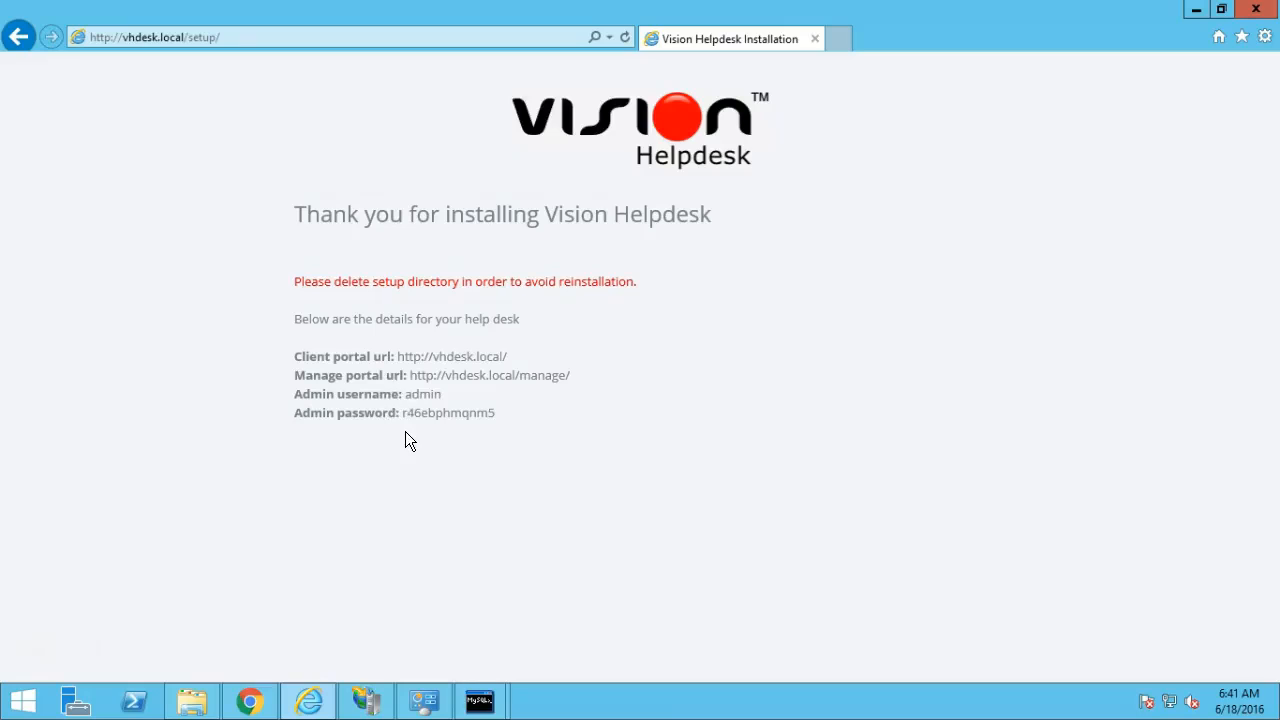
{"action": "left_click_drag", "start_coordinate": [496, 413], "coordinate": [296, 350]}
{"action": "key", "text": "ctrl+c"}
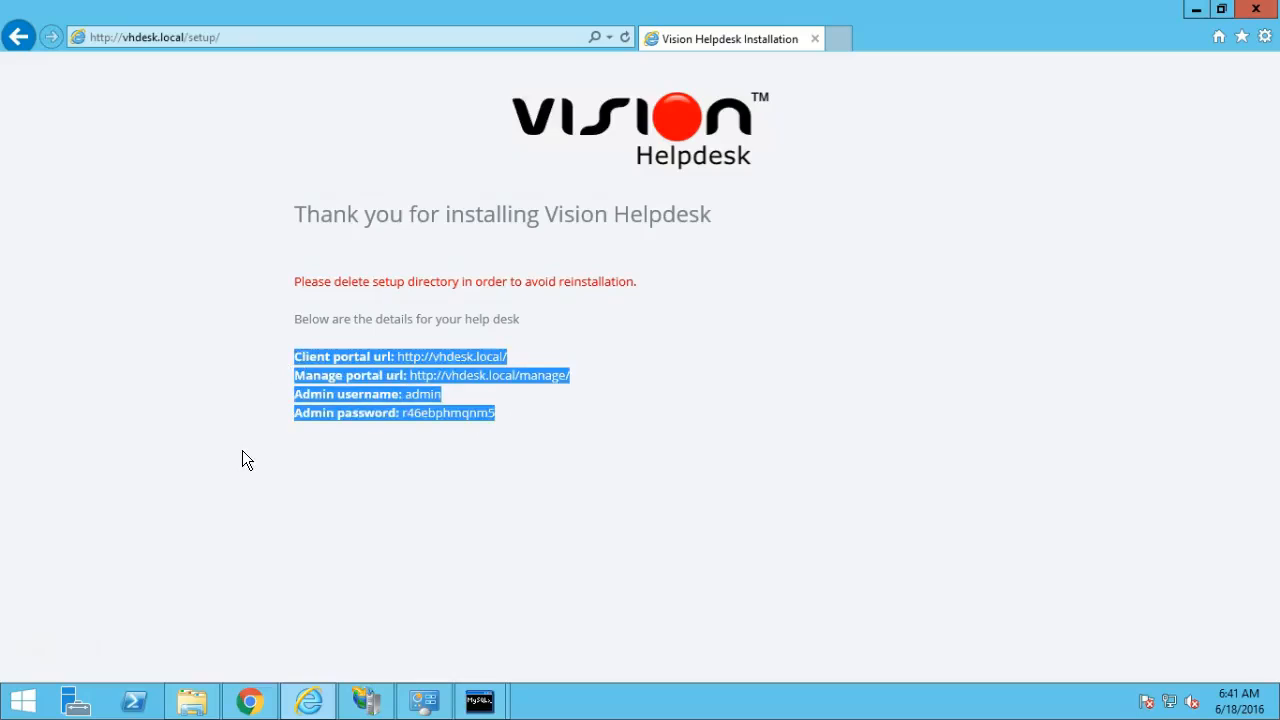
{"action": "key", "text": "super+r"}
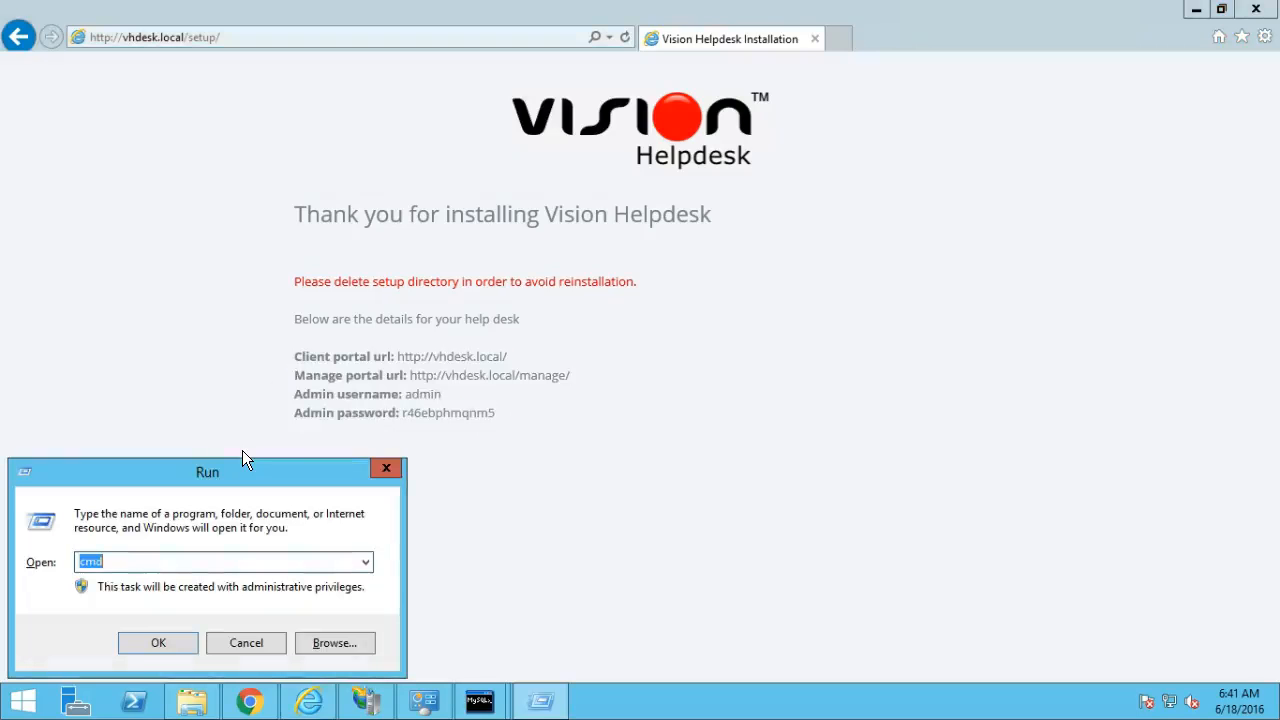
Paste the portal URLs and admin details into a new Notepad note, with a blank line before the manage portal URL.
{"action": "key", "text": "BackSpace"}
{"action": "type", "text": "notepad"}
{"action": "key", "text": "Return"}
{"action": "key", "text": "ctrl+v"}
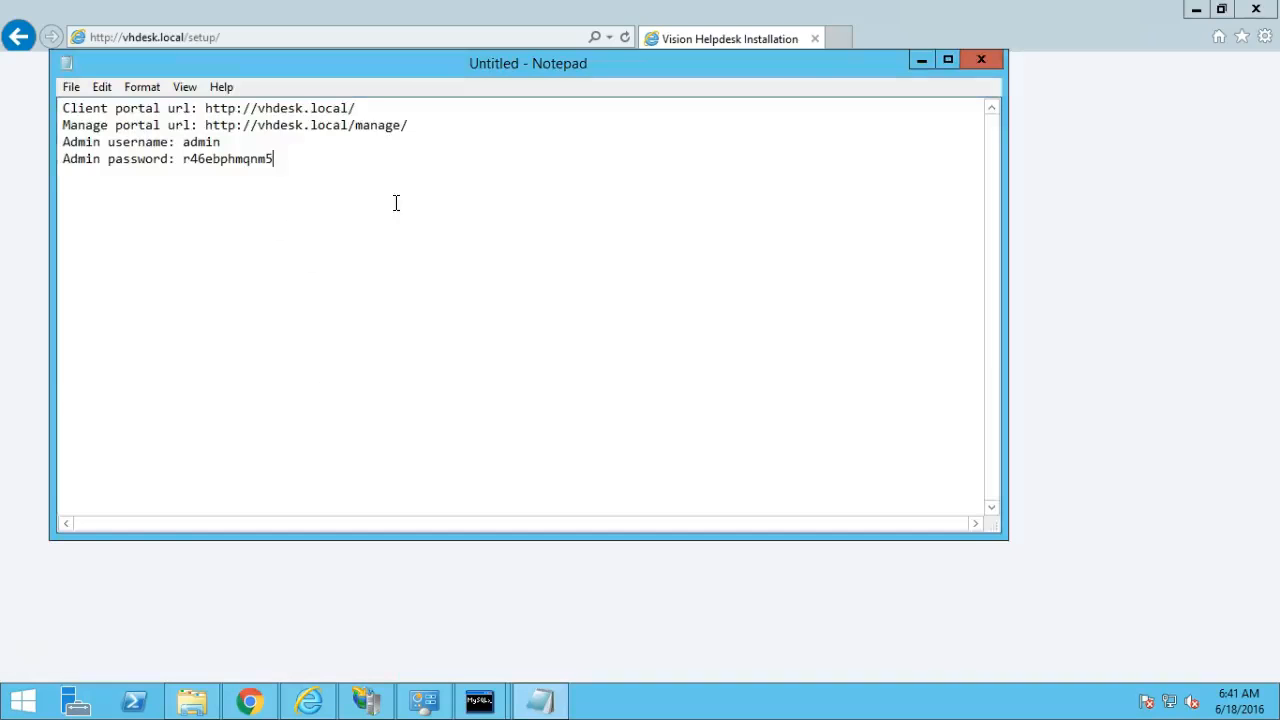
{"action": "left_click", "coordinate": [158, 124]}
{"action": "key", "text": "Return"}
{"action": "key", "text": "Up"}
{"action": "key", "text": "Up"}
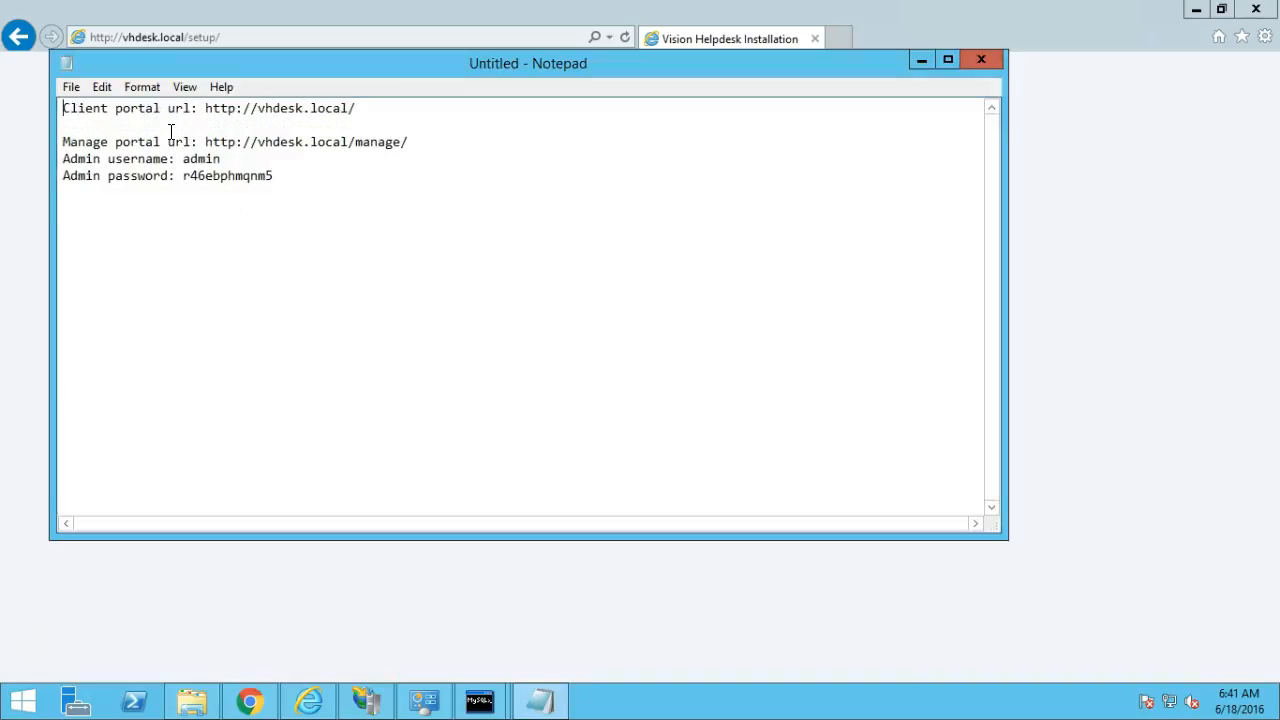
{"action": "key", "text": "shift+End"}
{"action": "key", "text": "Down"}
{"action": "key", "text": "Down"}
{"action": "key", "text": "Down"}
{"action": "key", "text": "shift+End"}
{"action": "key", "text": "Up"}
Change the Internet Explorer address from setup/ to manage/ to load the manage portal.
{"action": "left_click", "coordinate": [11, 234]}
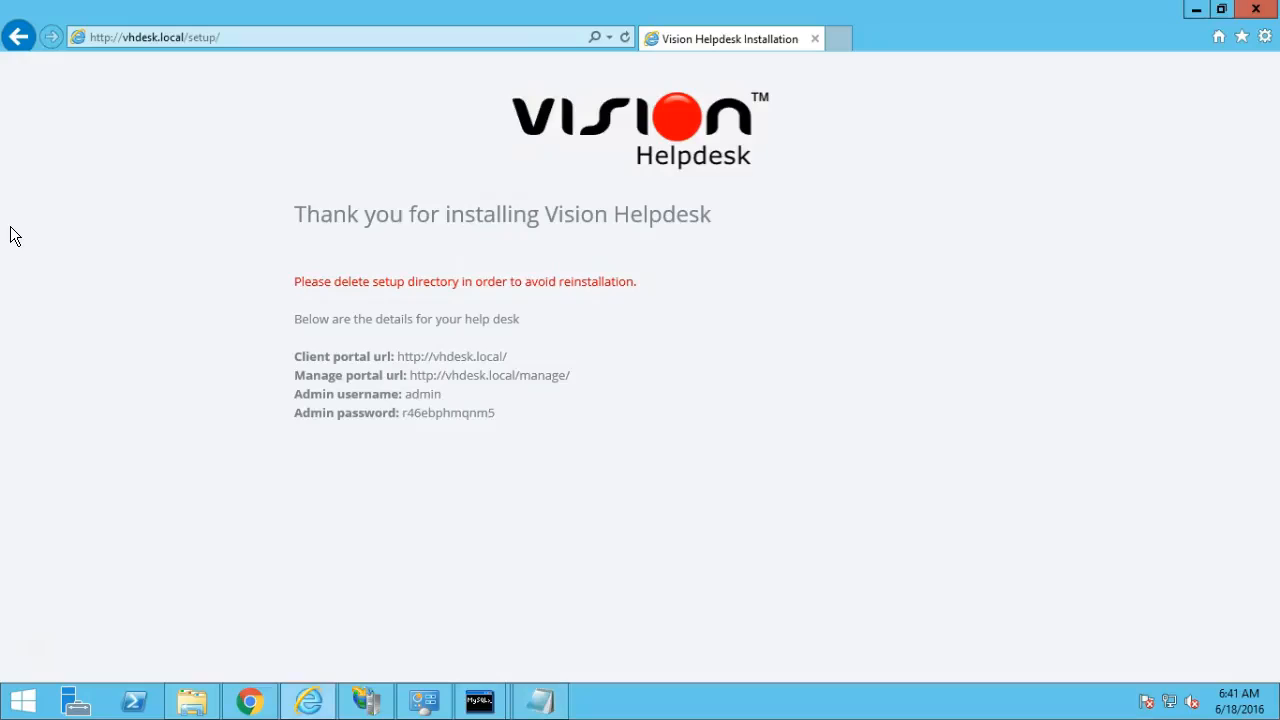
{"action": "left_click", "coordinate": [191, 40]}
{"action": "left_click_drag", "start_coordinate": [191, 40], "coordinate": [234, 48]}
{"action": "key", "text": "BackSpace"}
{"action": "key", "text": "BackSpace"}
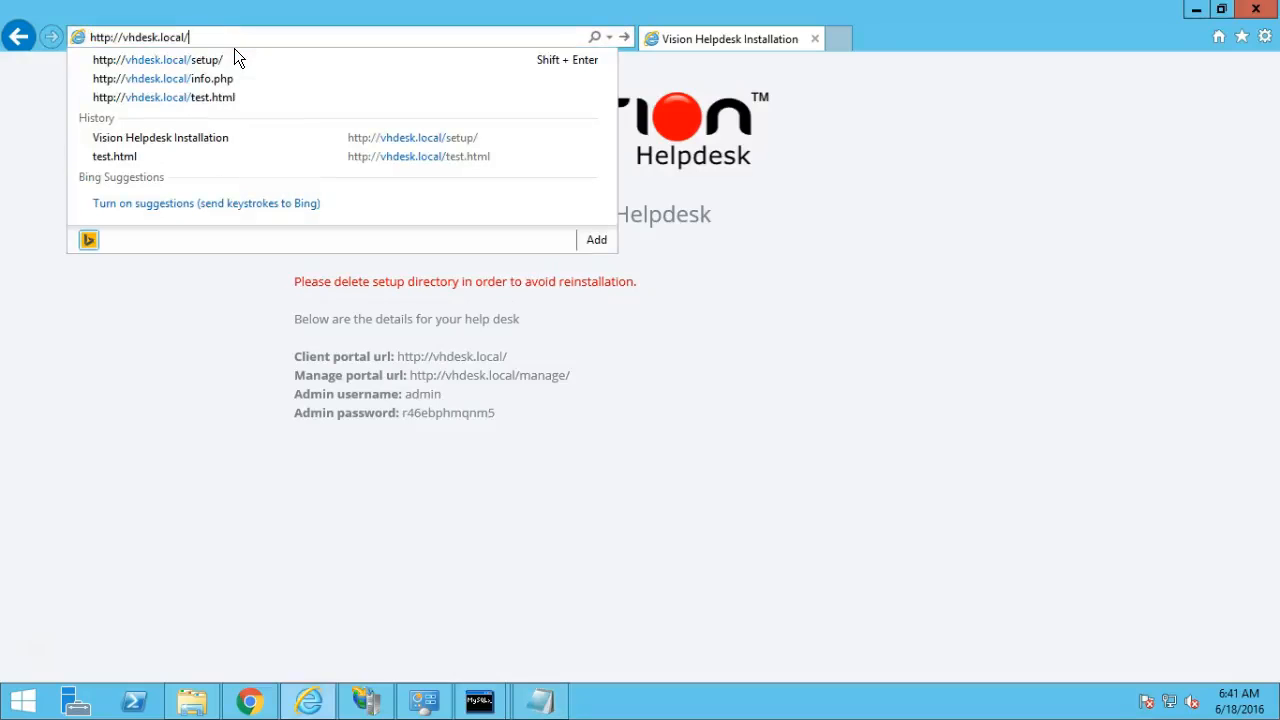
{"action": "type", "text": "manage/"}
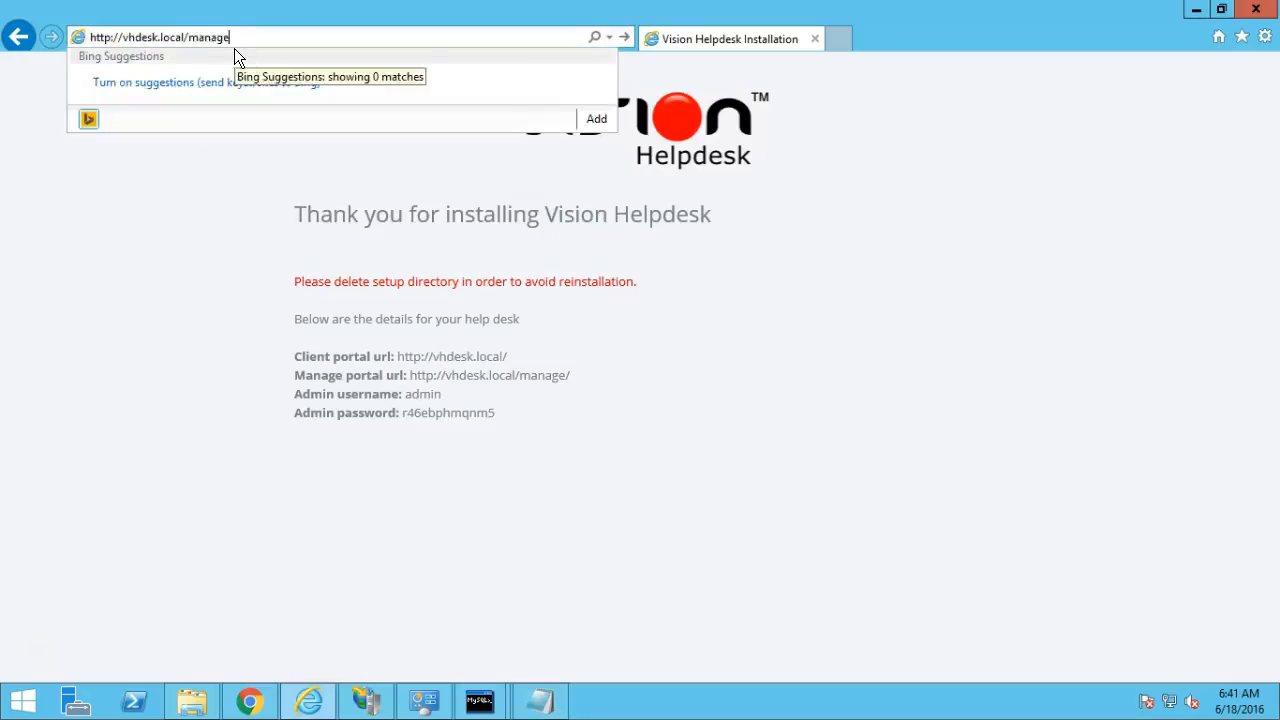
{"action": "key", "text": "Return"}
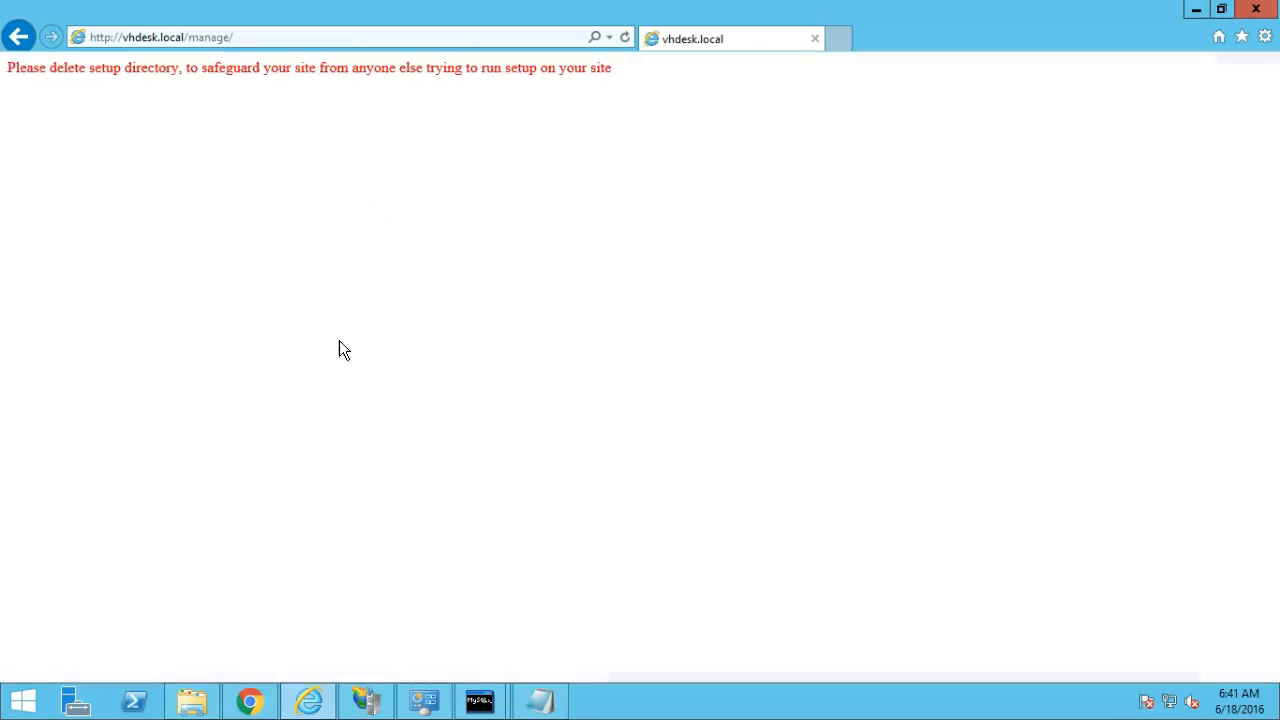
Rename the vh setup folder to setup-khsdksjd and close File Explorer.
{"action": "left_click", "coordinate": [191, 700]}
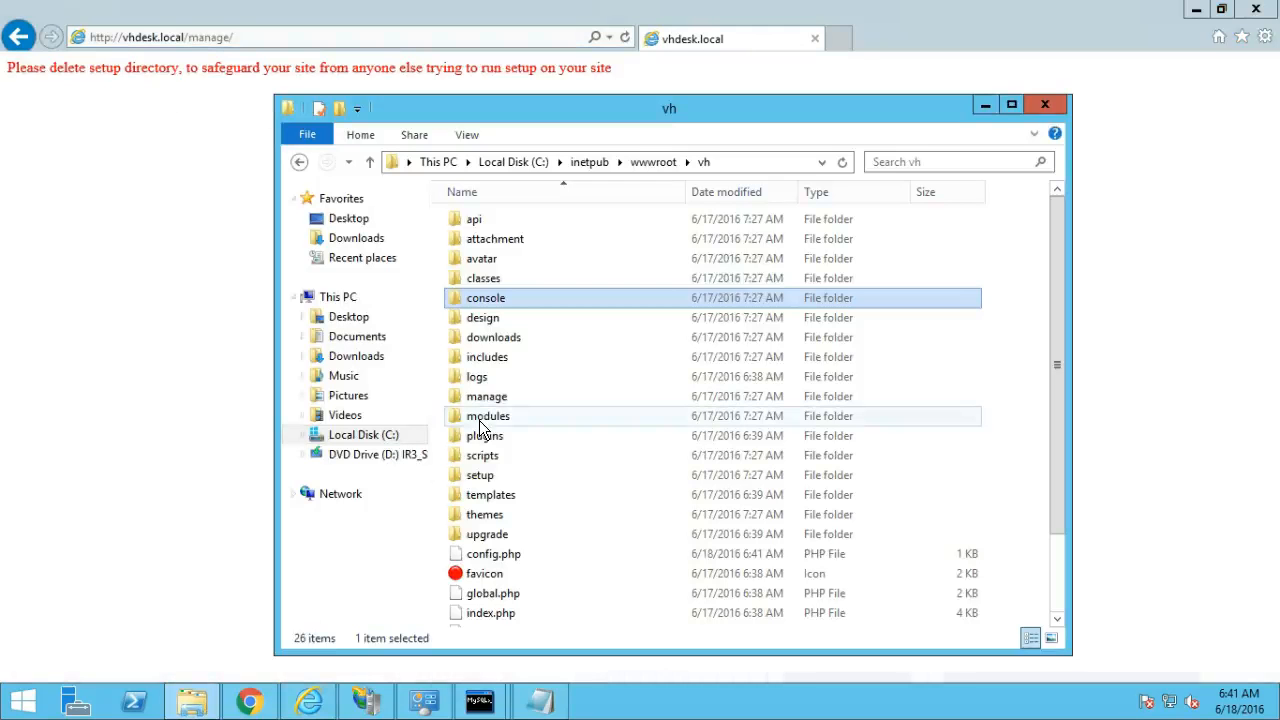
{"action": "left_click", "coordinate": [499, 477]}
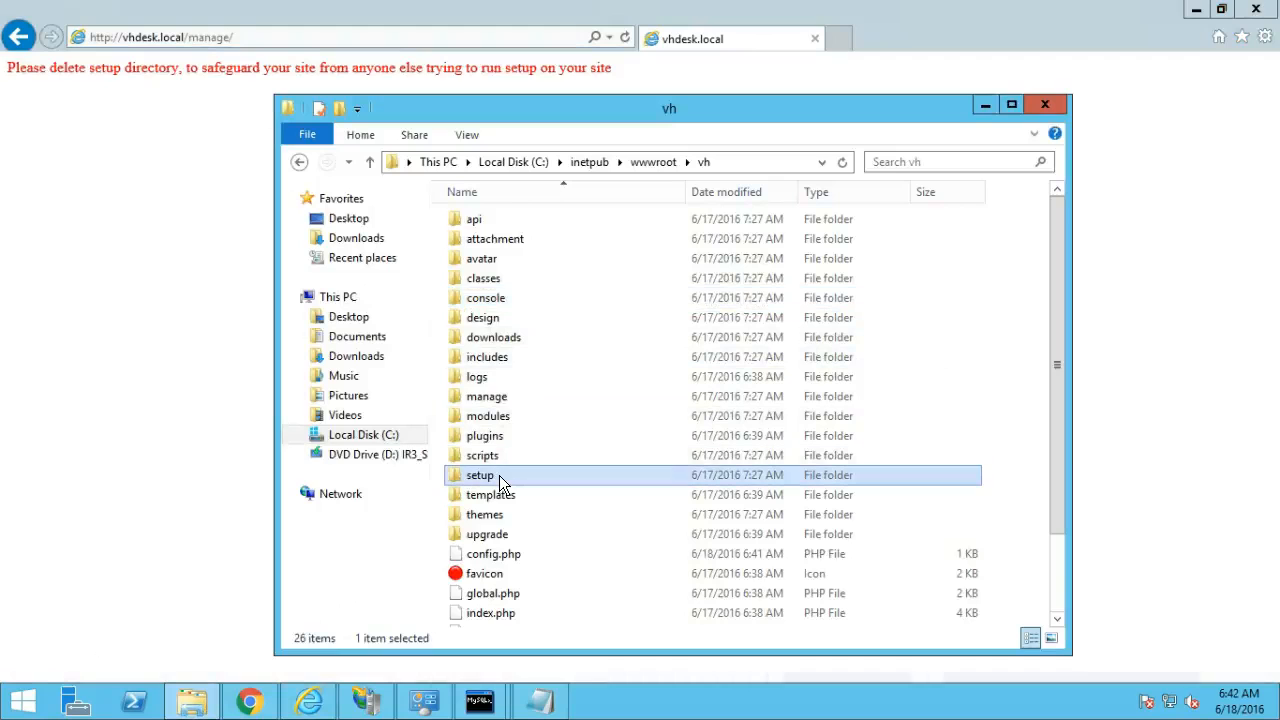
{"action": "right_click", "coordinate": [499, 475]}
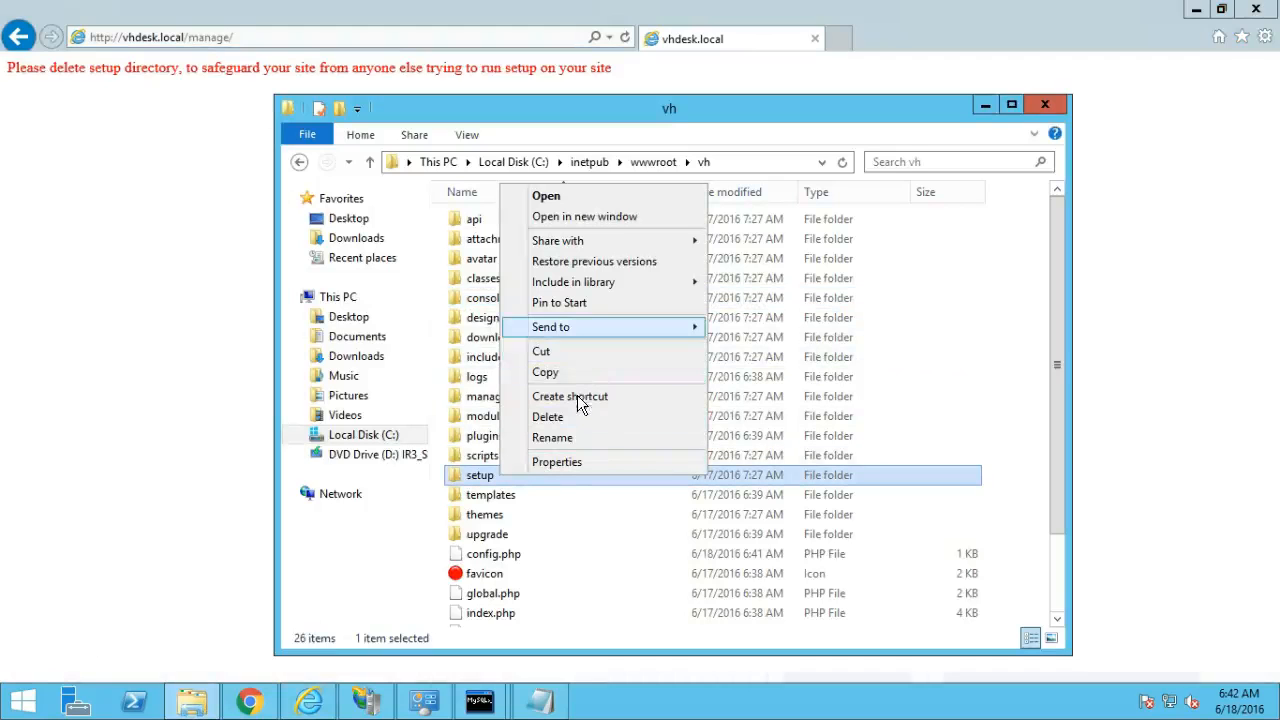
{"action": "left_click", "coordinate": [573, 434]}
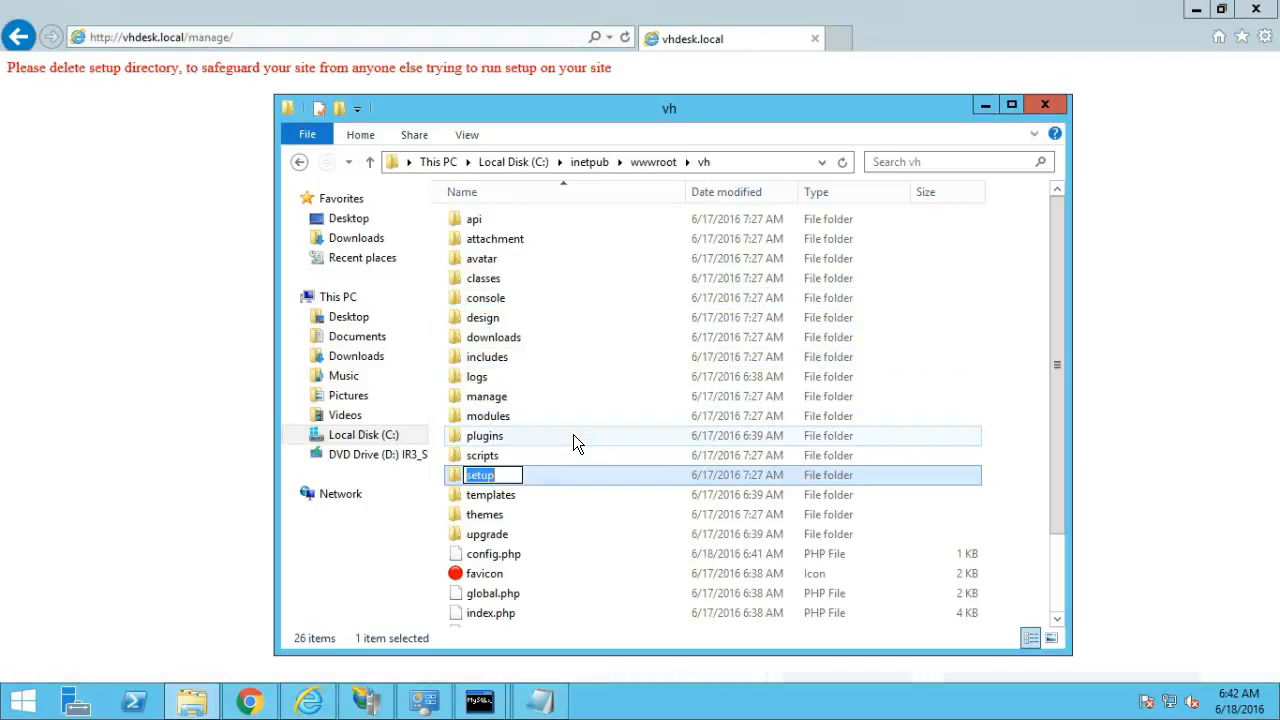
{"action": "key", "text": "End"}
{"action": "type", "text": "-khsdksjd"}
{"action": "key", "text": "Return"}
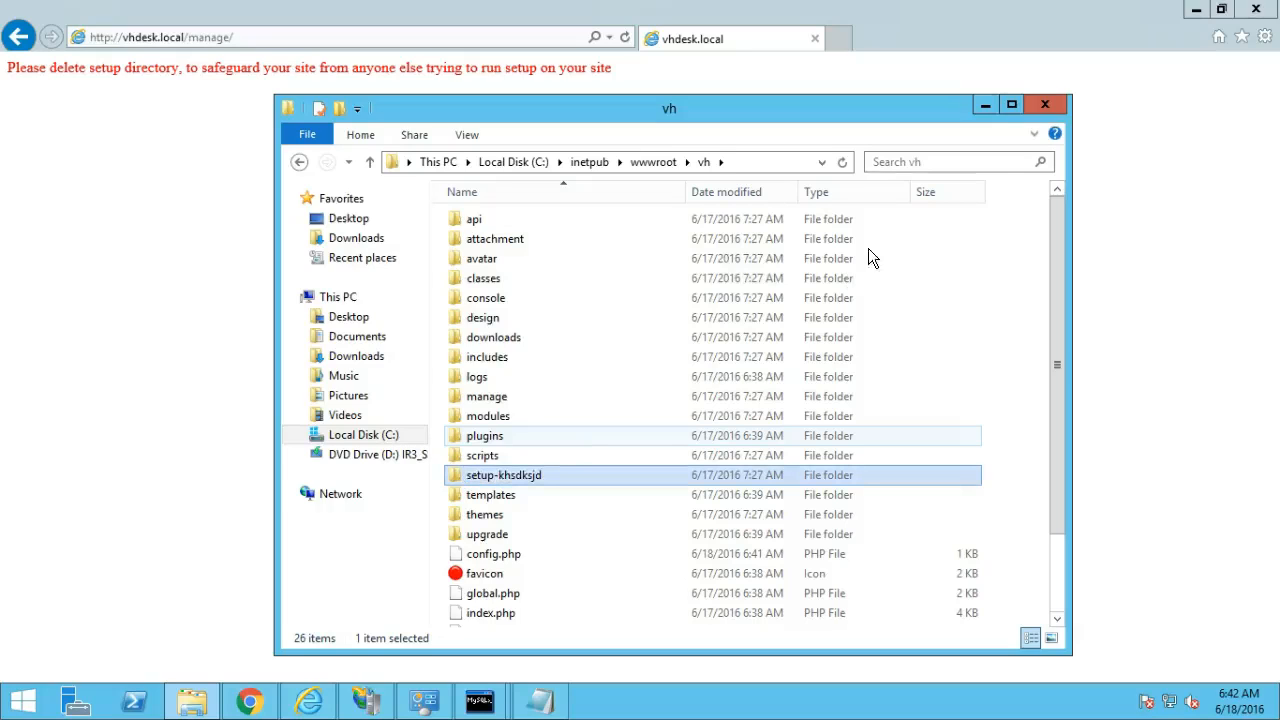
{"action": "left_click", "coordinate": [1043, 108]}
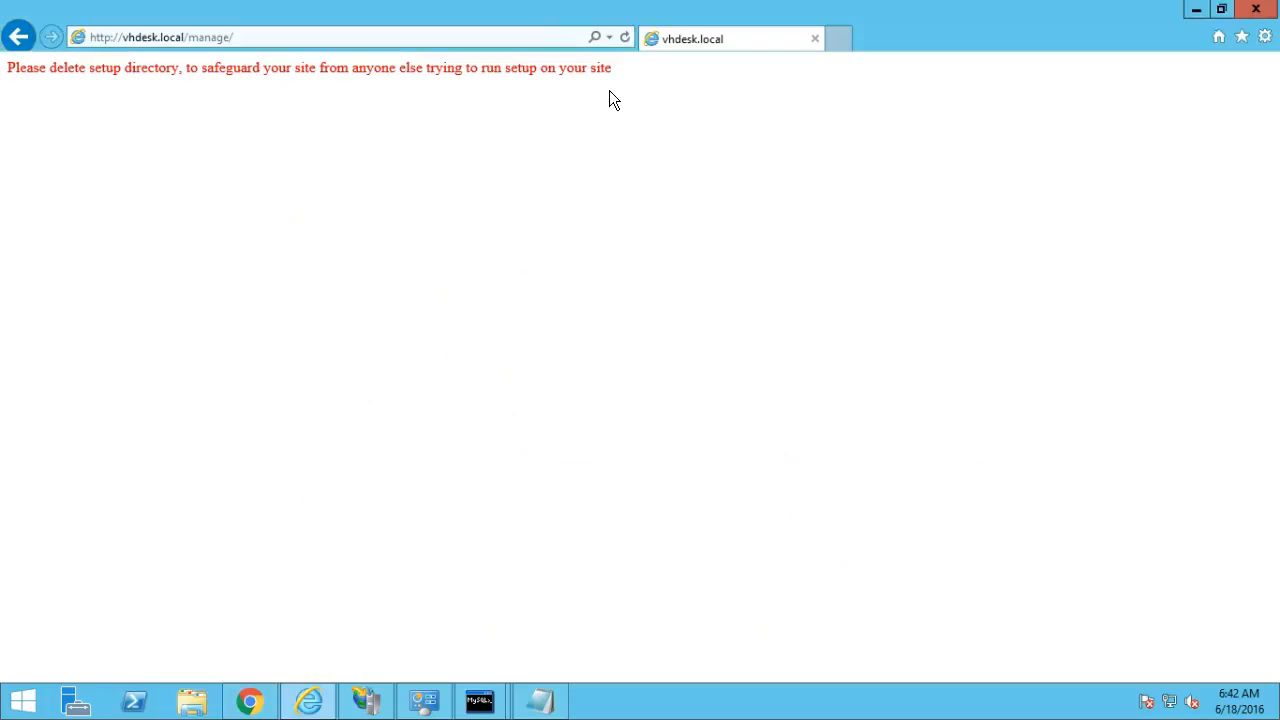
Reload the manage portal and log in as admin using the password copied from Notepad.
{"action": "left_click", "coordinate": [623, 38]}
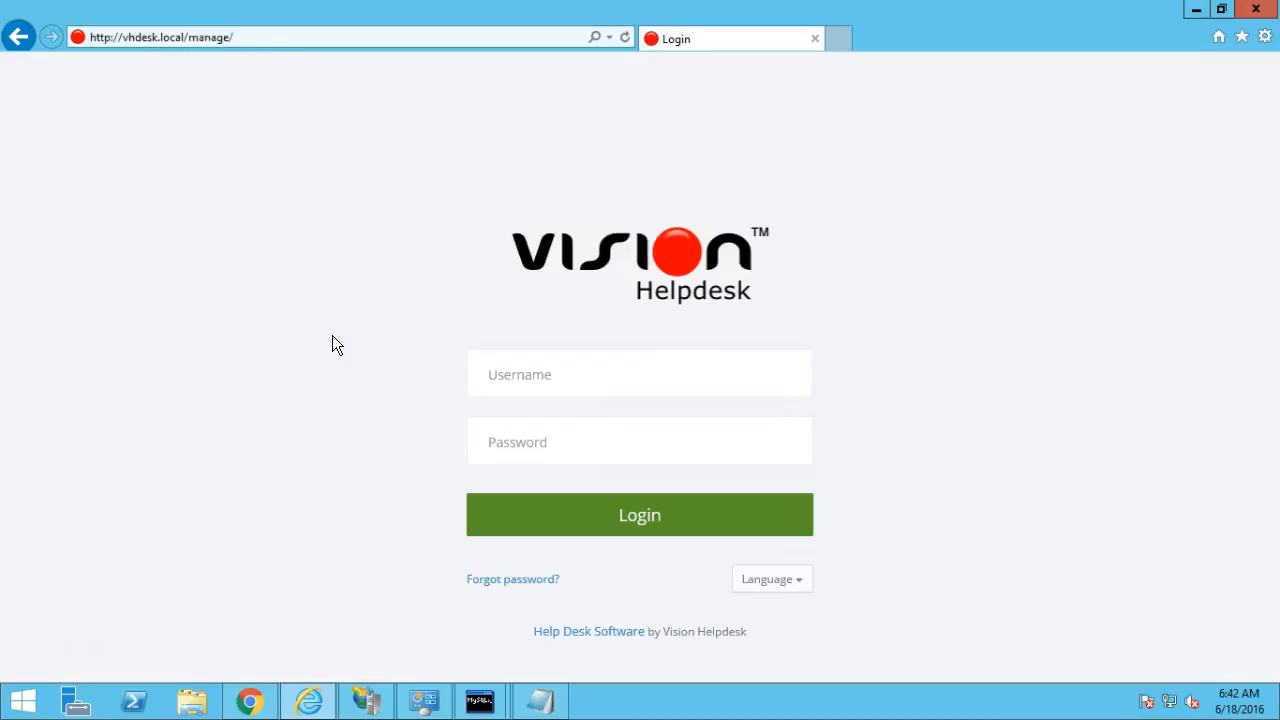
{"action": "left_click", "coordinate": [540, 702]}
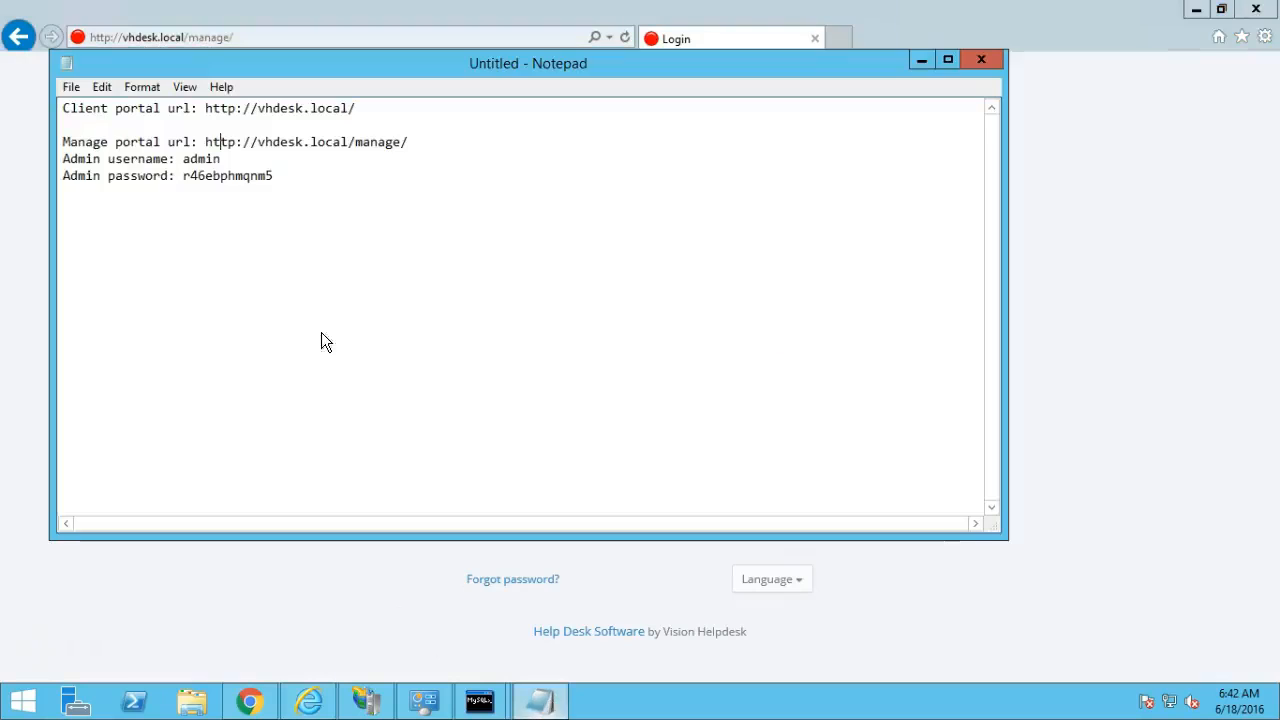
{"action": "double_click", "coordinate": [220, 176]}
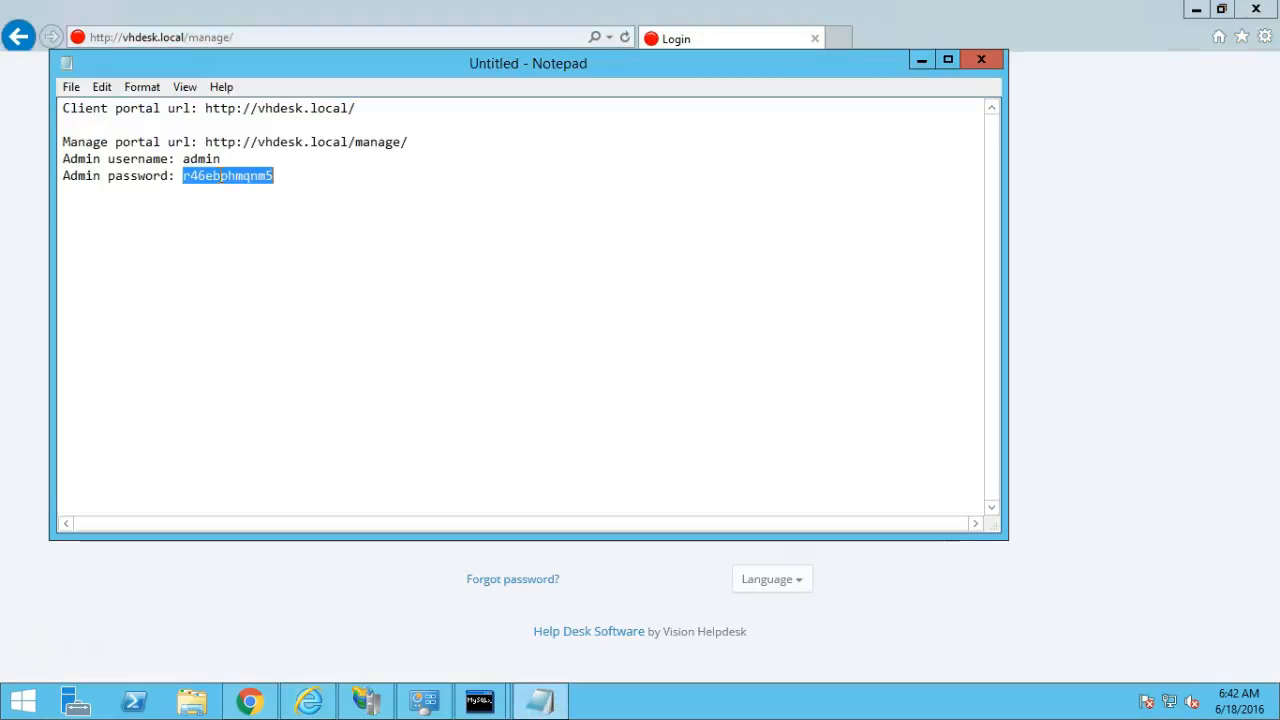
{"action": "left_click", "coordinate": [28, 369]}
{"action": "left_click", "coordinate": [526, 366]}
{"action": "type", "text": "admin"}
{"action": "key", "text": "Tab"}
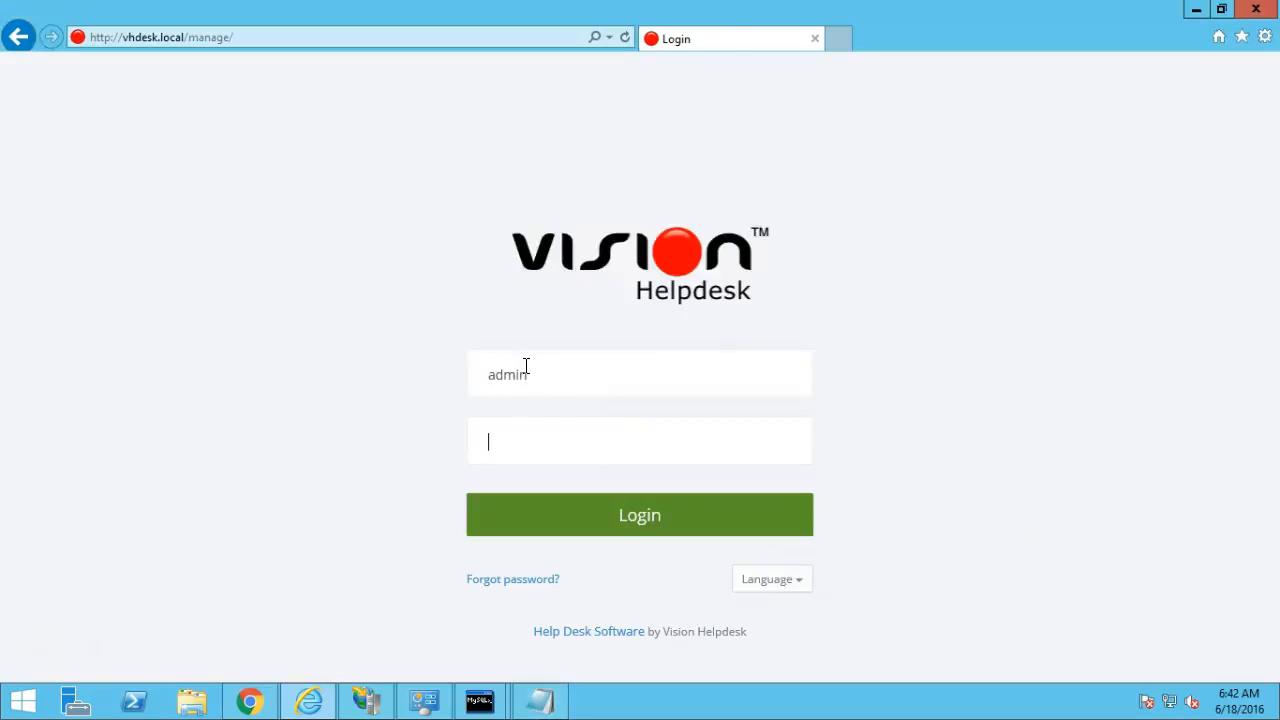
{"action": "key", "text": "ctrl+v"}
{"action": "left_click", "coordinate": [571, 522]}
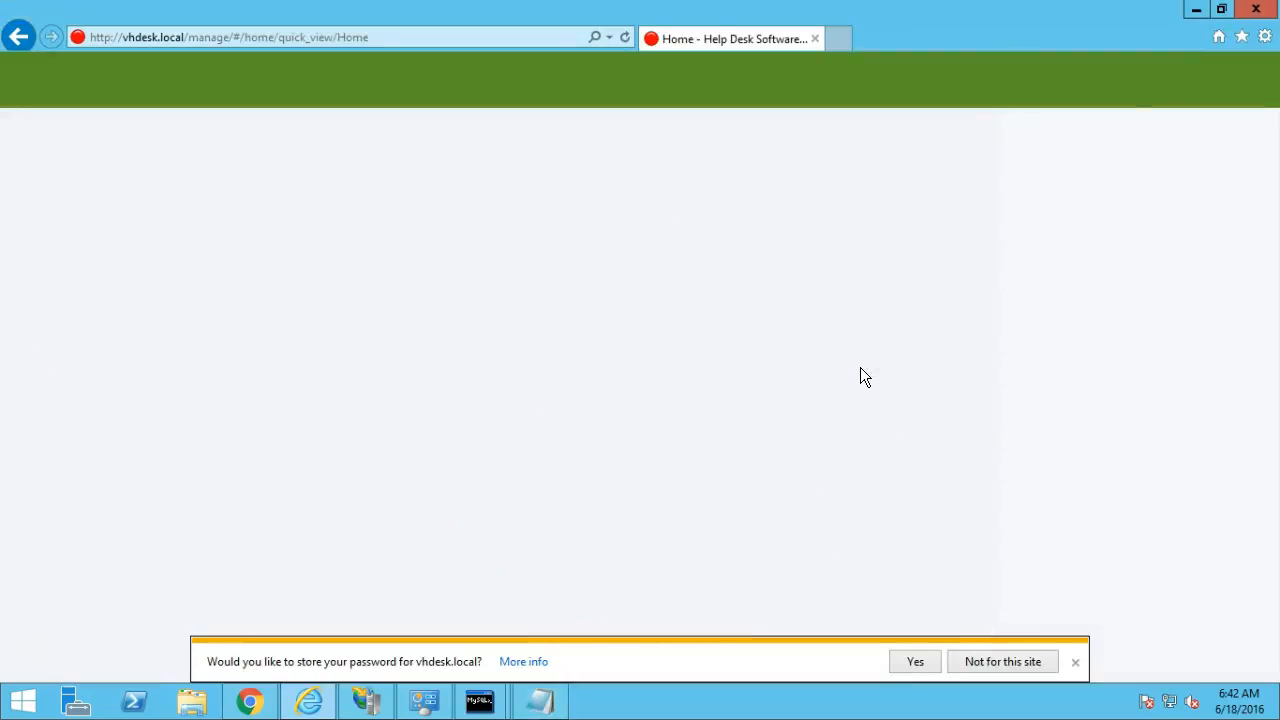
Decline saving the password, skip the guided tour and open the ticket Inbox.
{"action": "left_click", "coordinate": [1076, 664]}
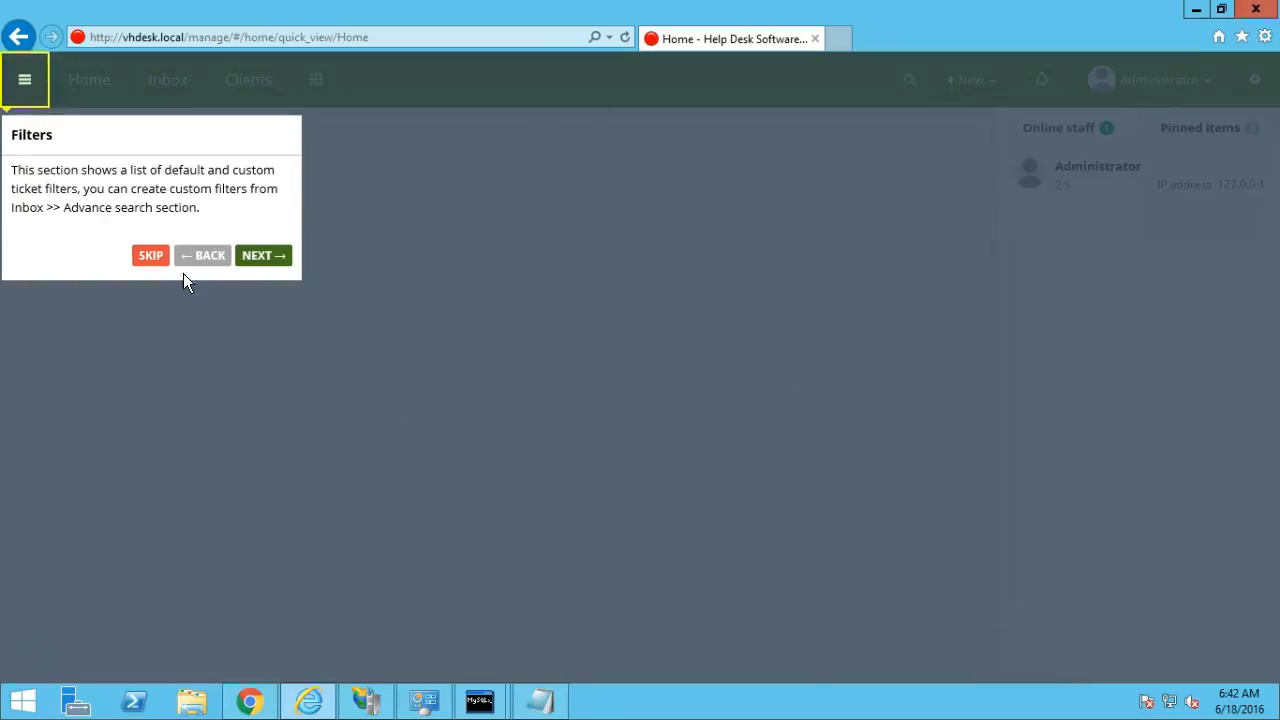
{"action": "left_click", "coordinate": [150, 258]}
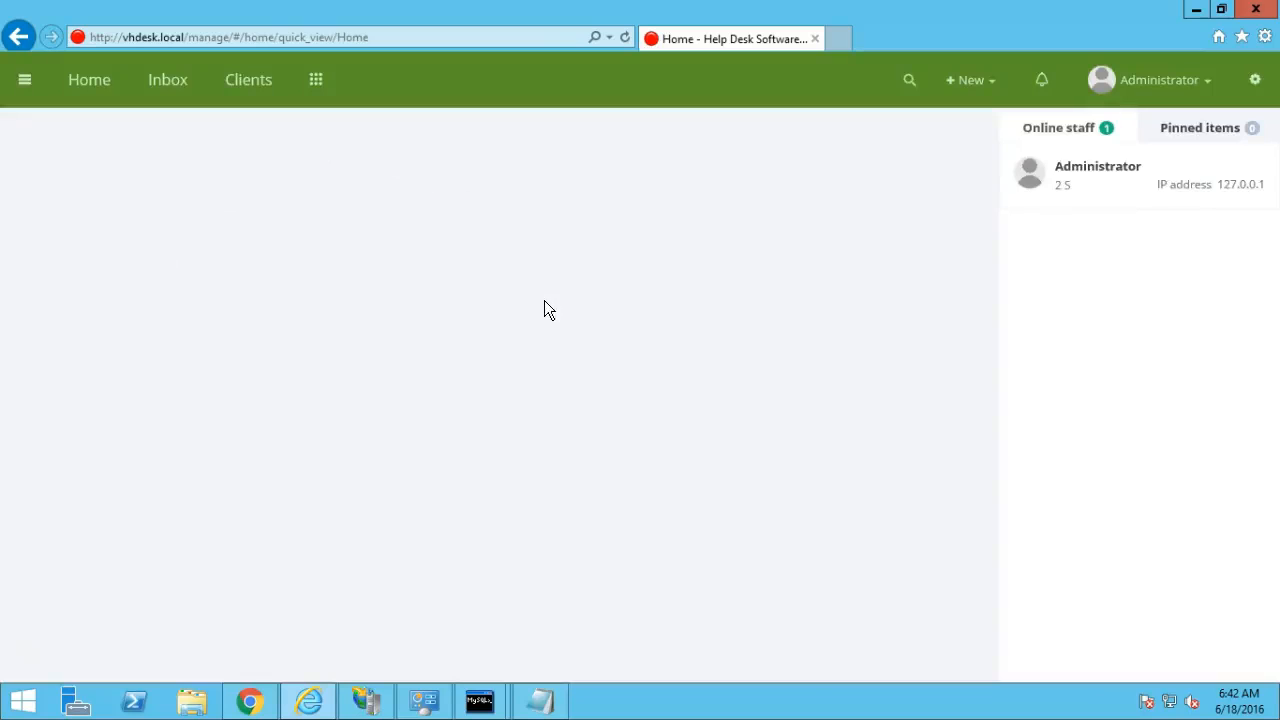
{"action": "left_click", "coordinate": [165, 80]}
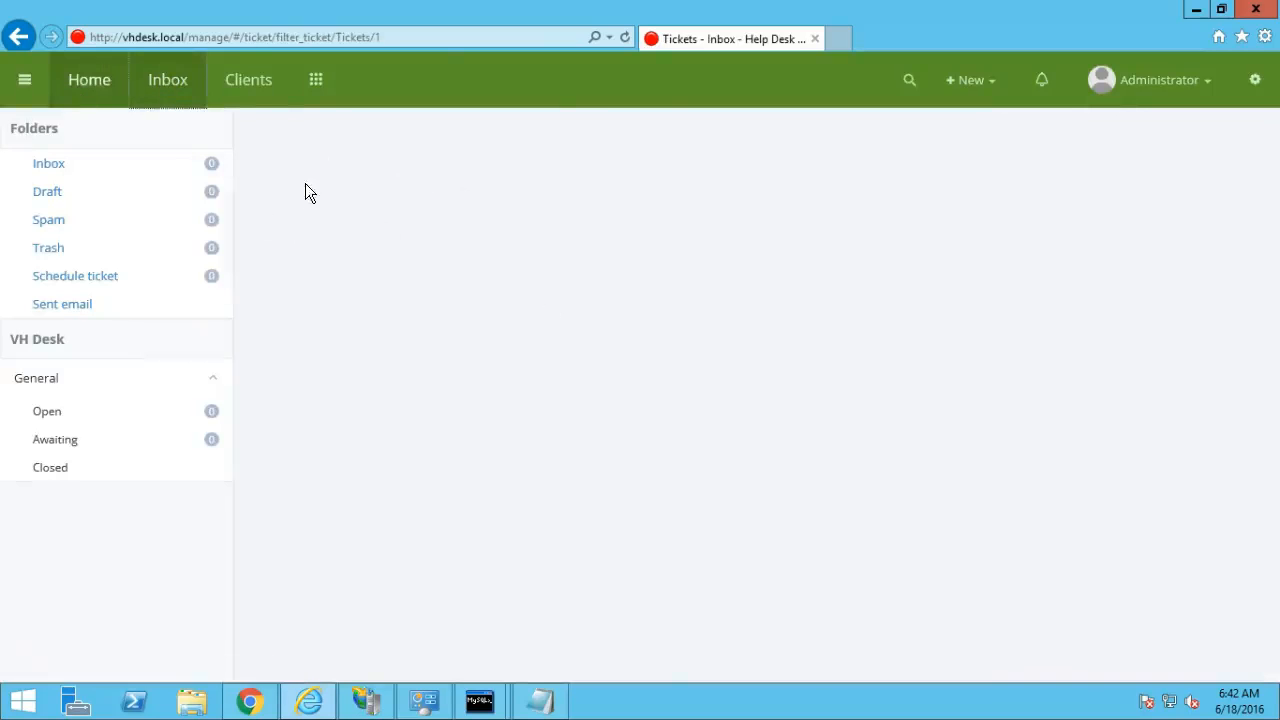
Copy the Vision Helpdesk site's base address and load it in a new tab.
{"action": "left_click", "coordinate": [186, 35]}
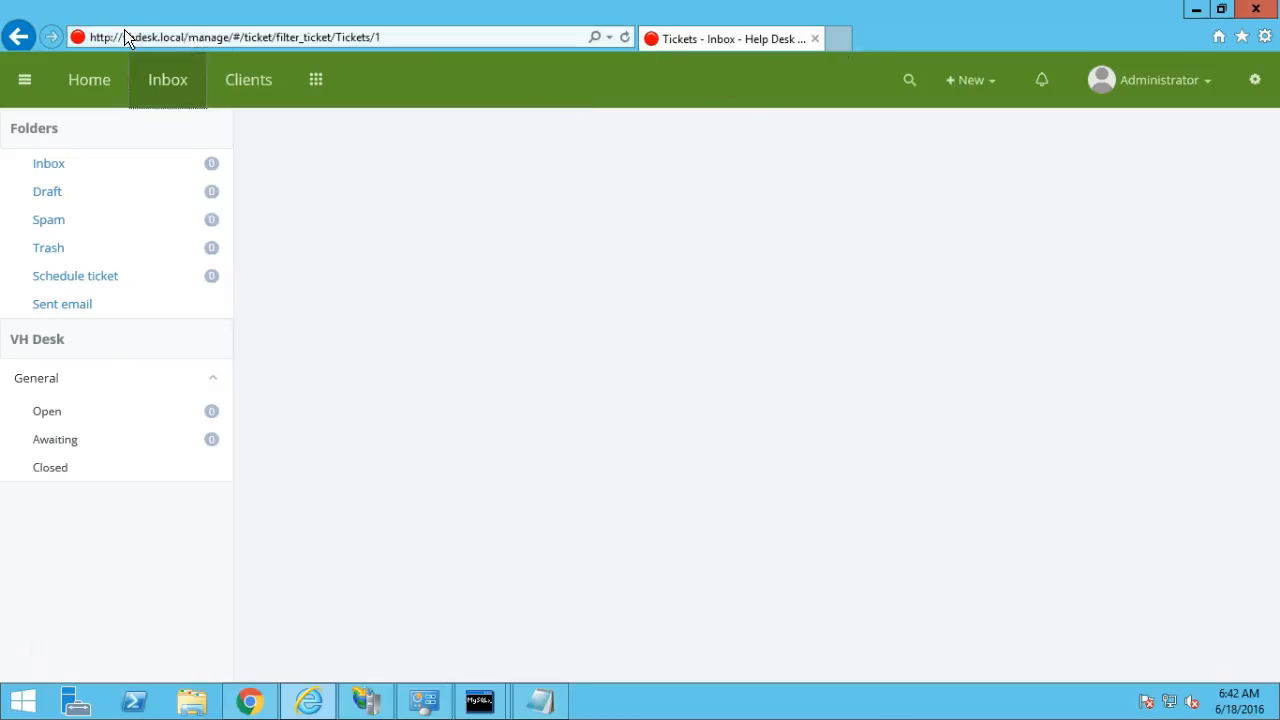
{"action": "left_click", "coordinate": [187, 37]}
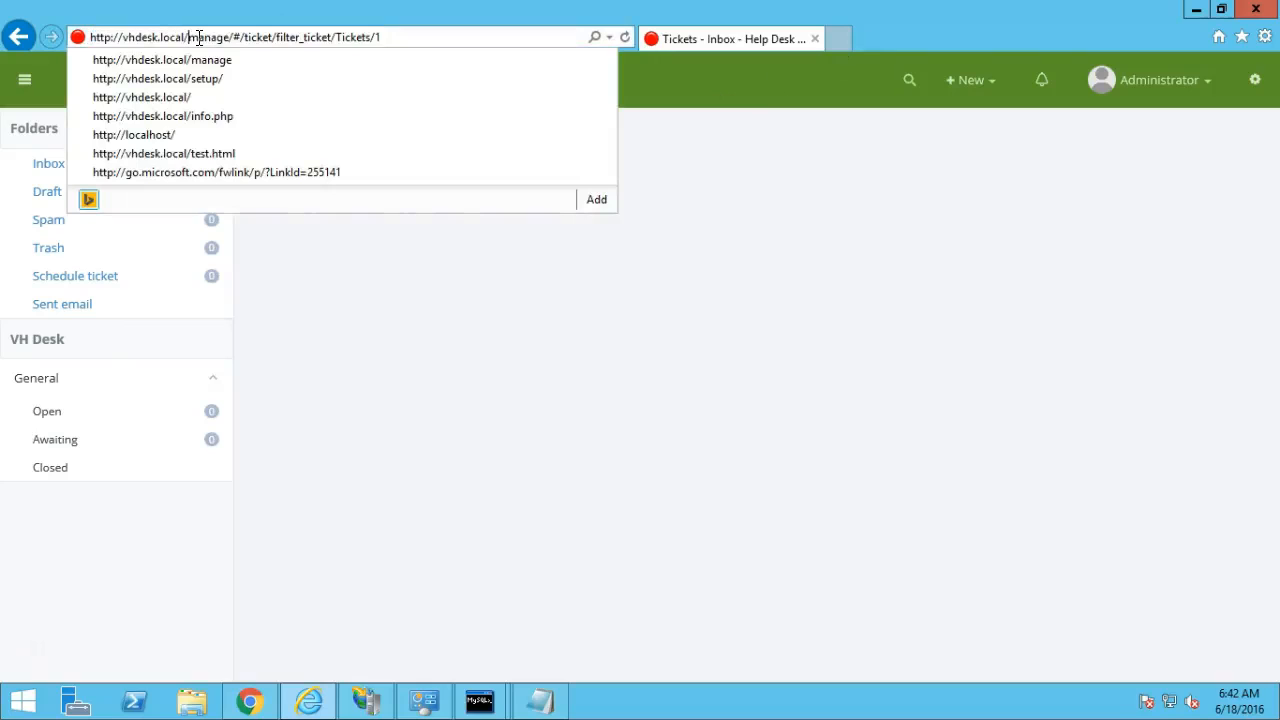
{"action": "key", "text": "shift+Home"}
{"action": "key", "text": "ctrl+c"}
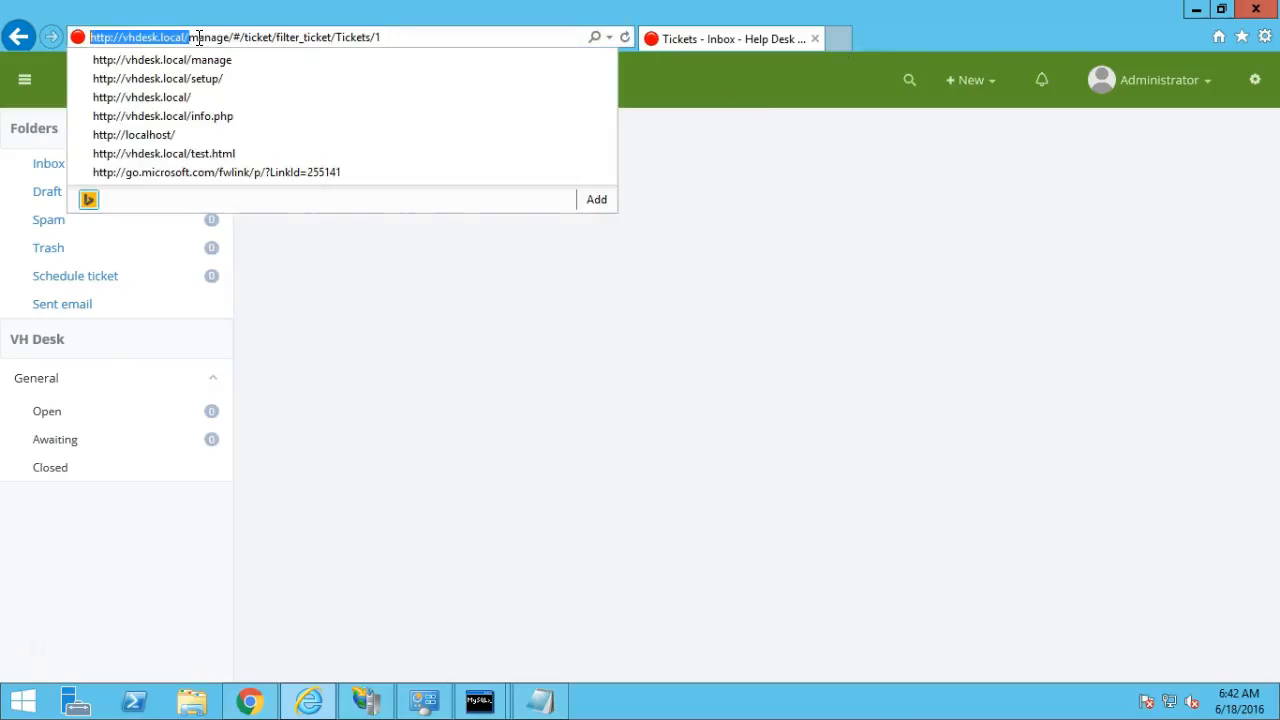
{"action": "left_click", "coordinate": [838, 38]}
{"action": "key", "text": "ctrl+v"}
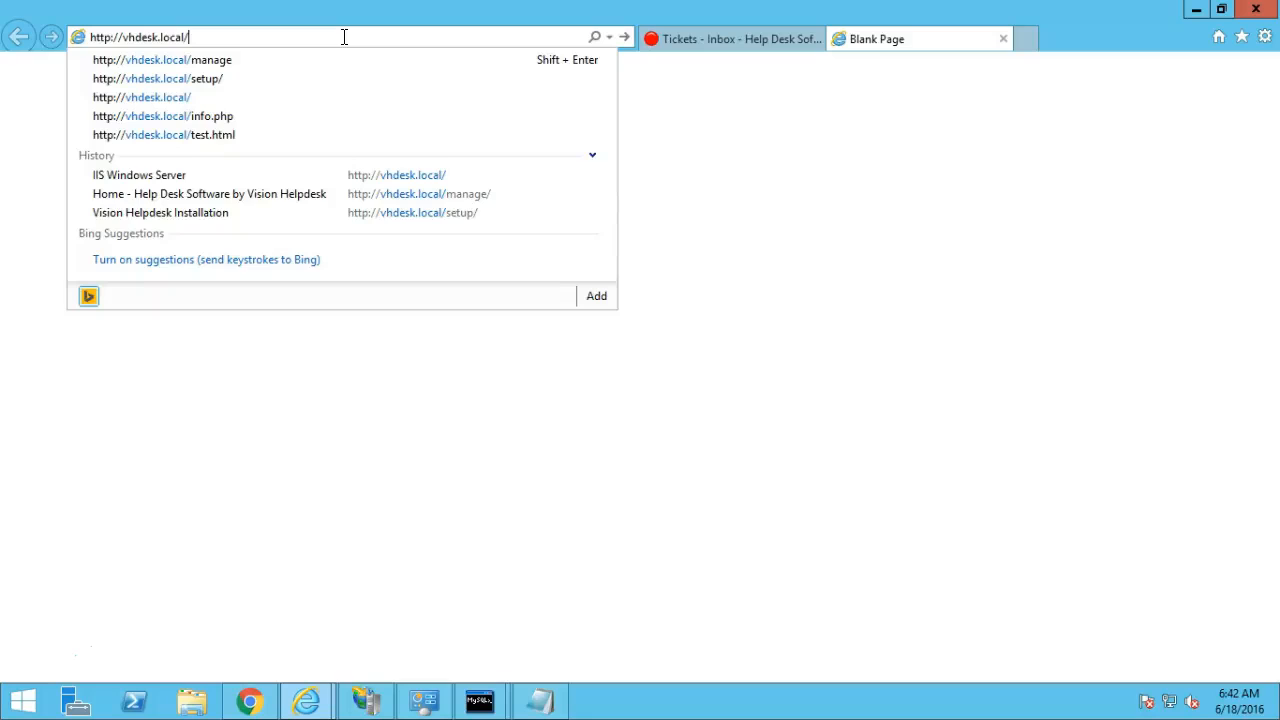
{"action": "key", "text": "Return"}
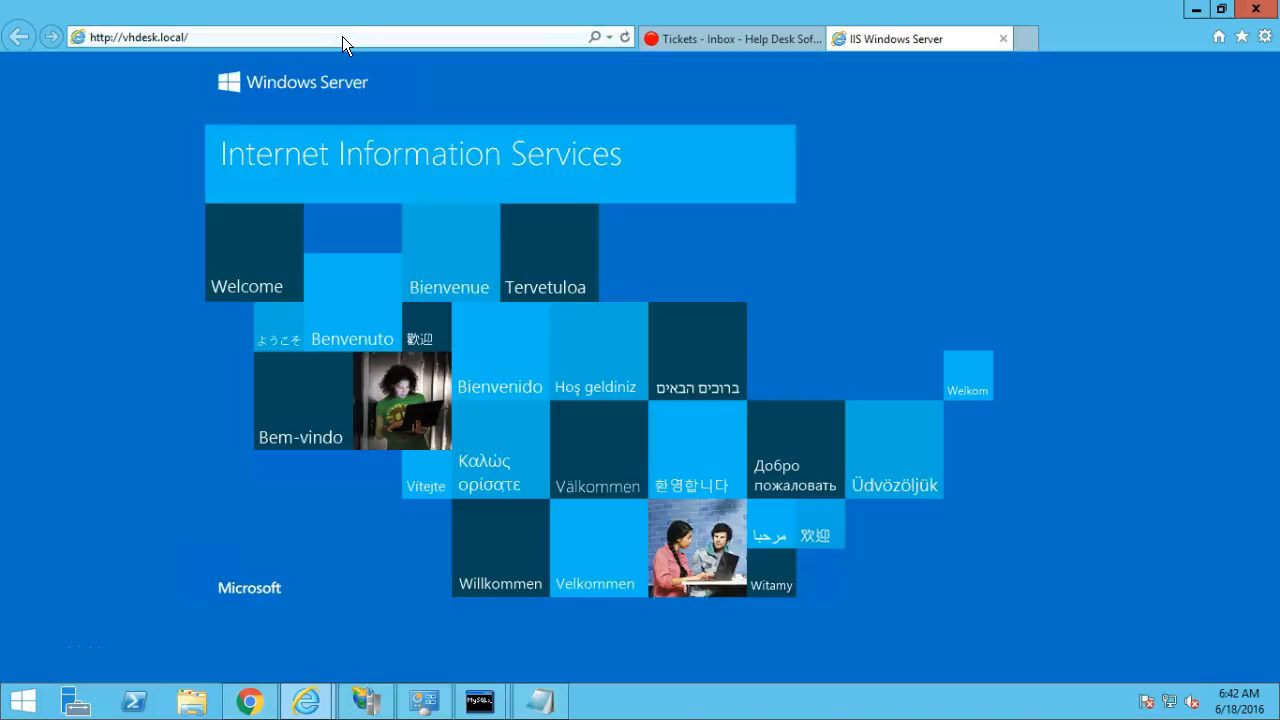
Load the client portal Solutions page at vhdesk.local/index.php, then return to the Inbox tab.
{"action": "left_click", "coordinate": [343, 37]}
{"action": "key", "text": "End"}
{"action": "type", "text": "index.php"}
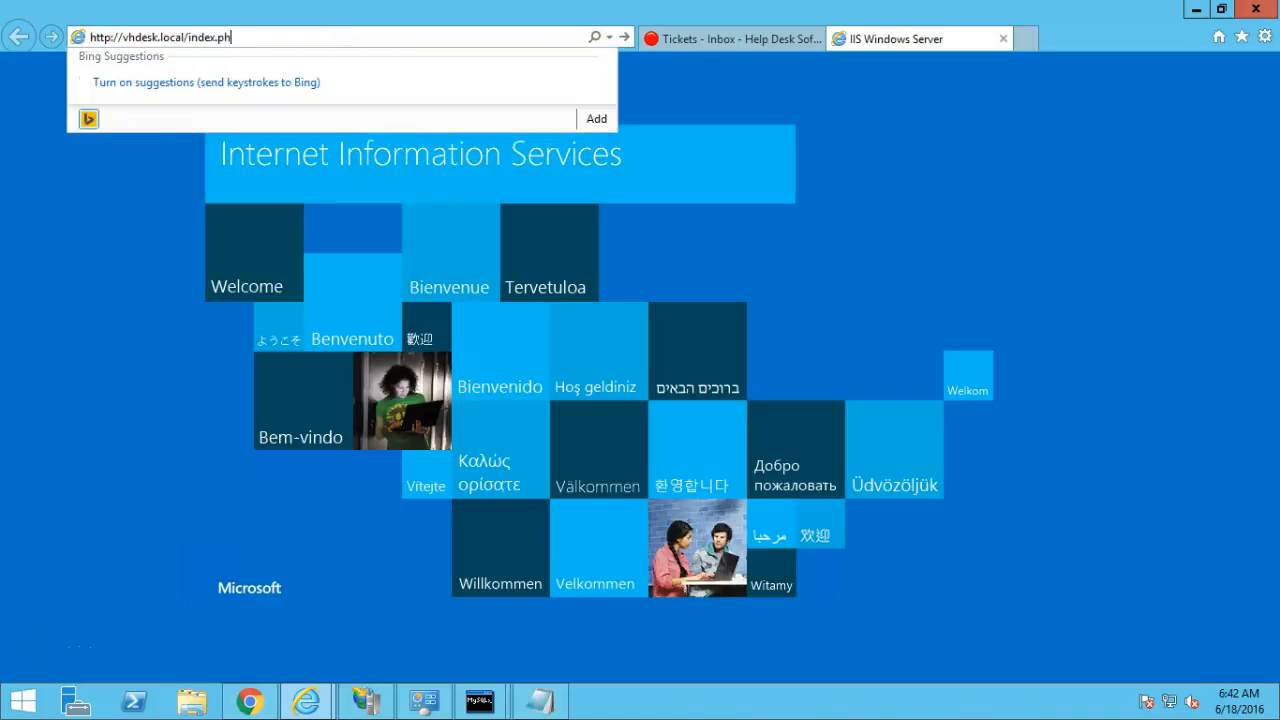
{"action": "key", "text": "Return"}
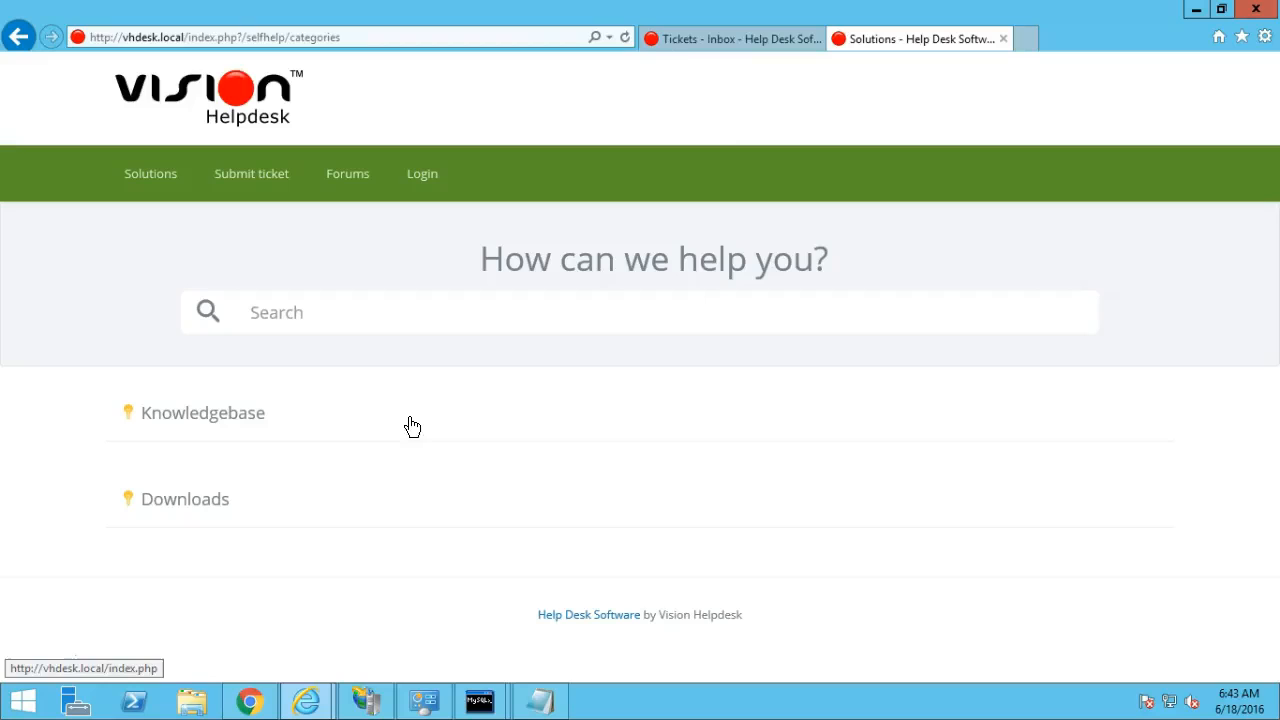
{"action": "left_click", "coordinate": [679, 45]}
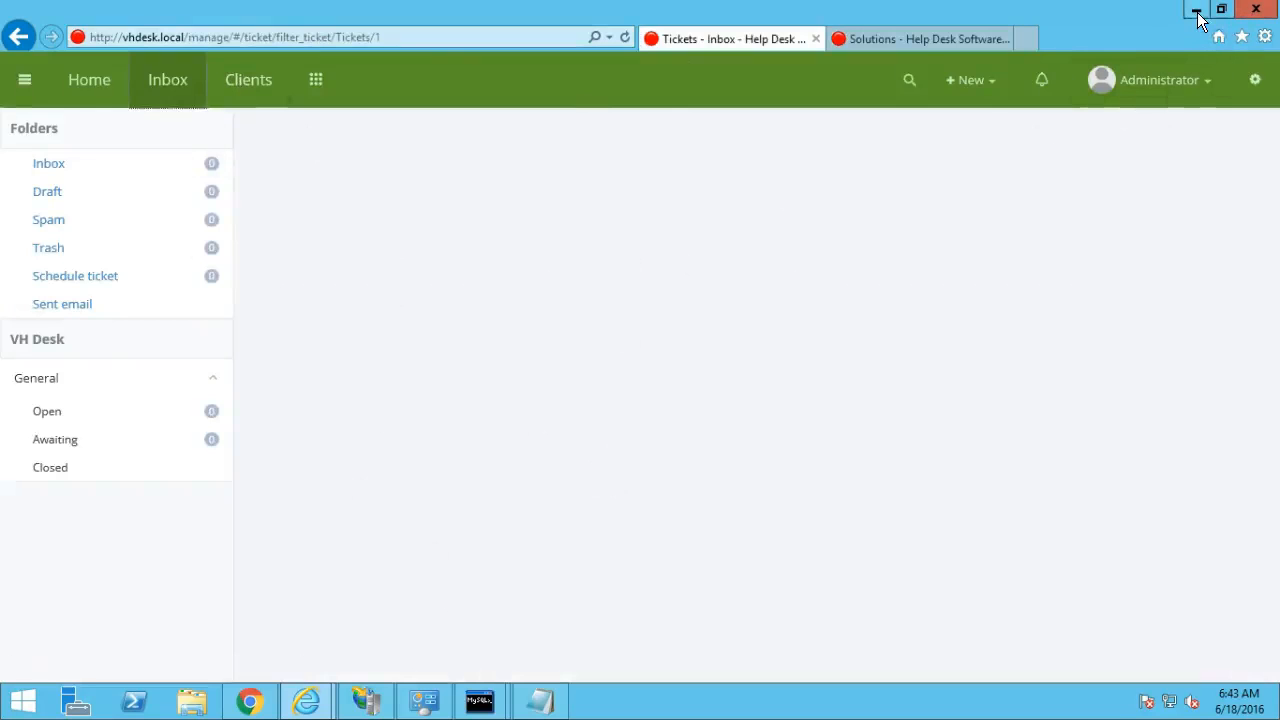
Bring the help-article browser forward and go back to the Solutions categories page.
{"action": "left_click", "coordinate": [1253, 88]}
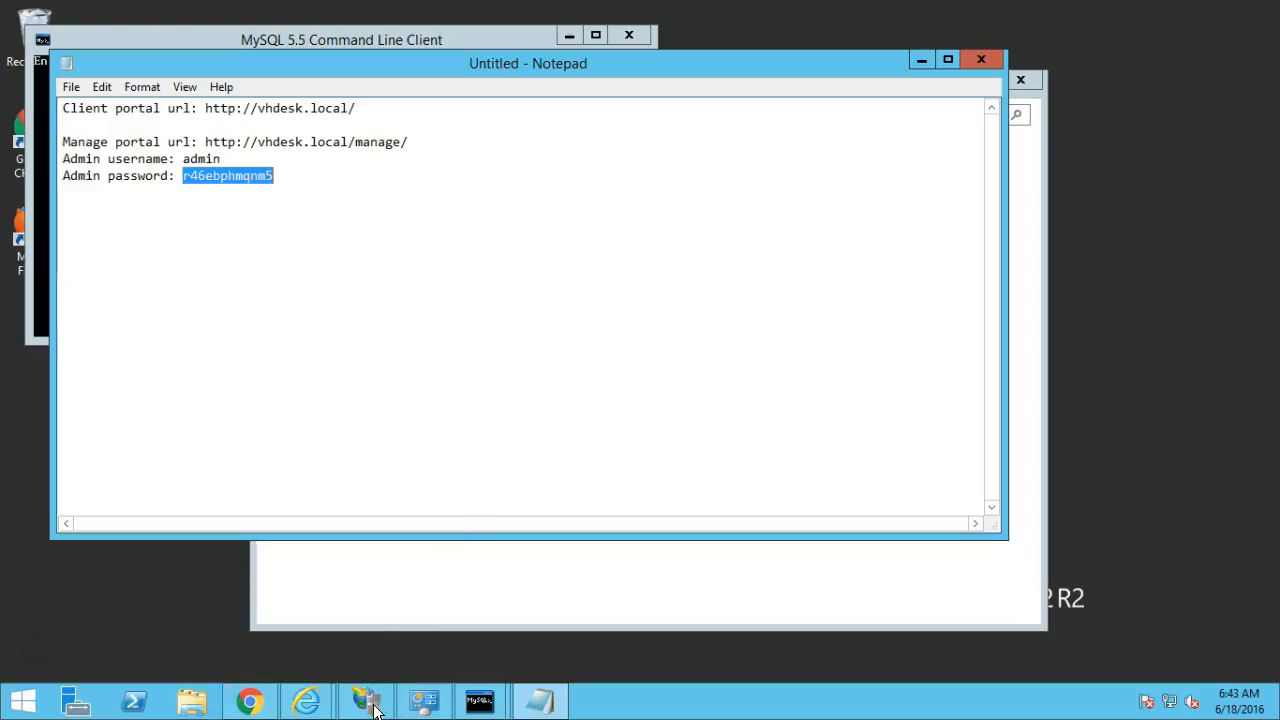
{"action": "left_click", "coordinate": [193, 703]}
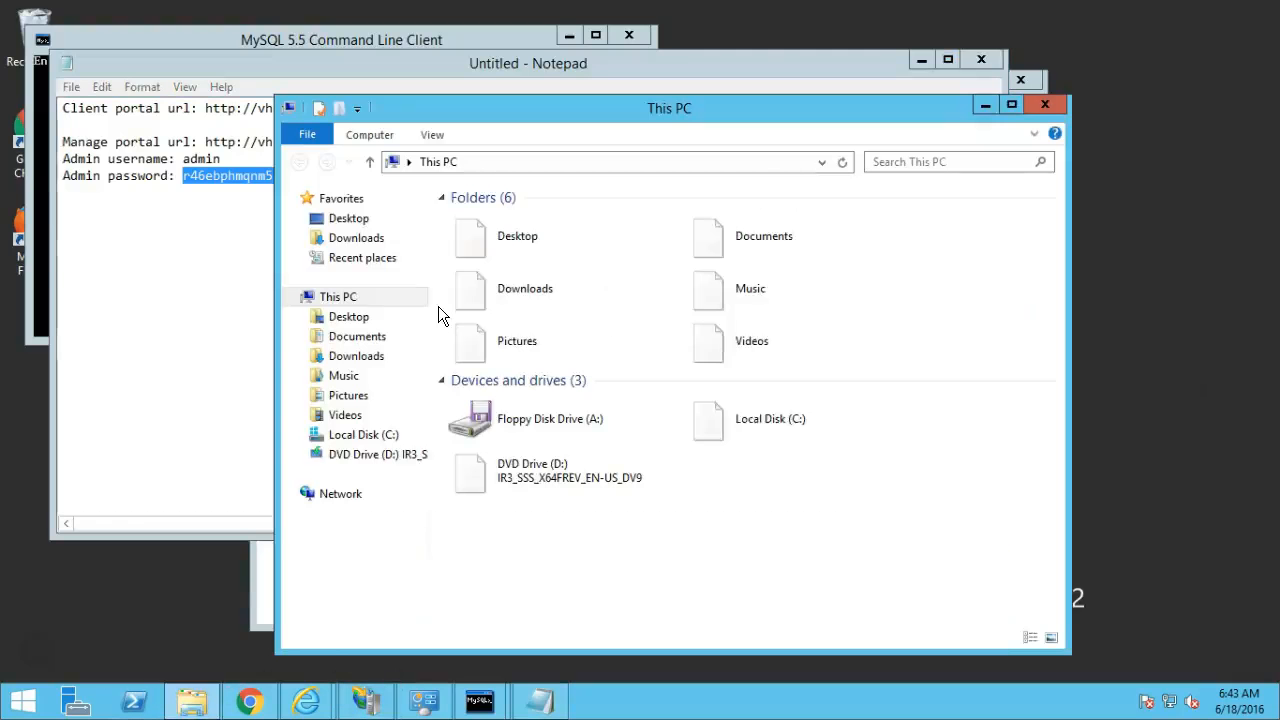
{"action": "left_click", "coordinate": [250, 703]}
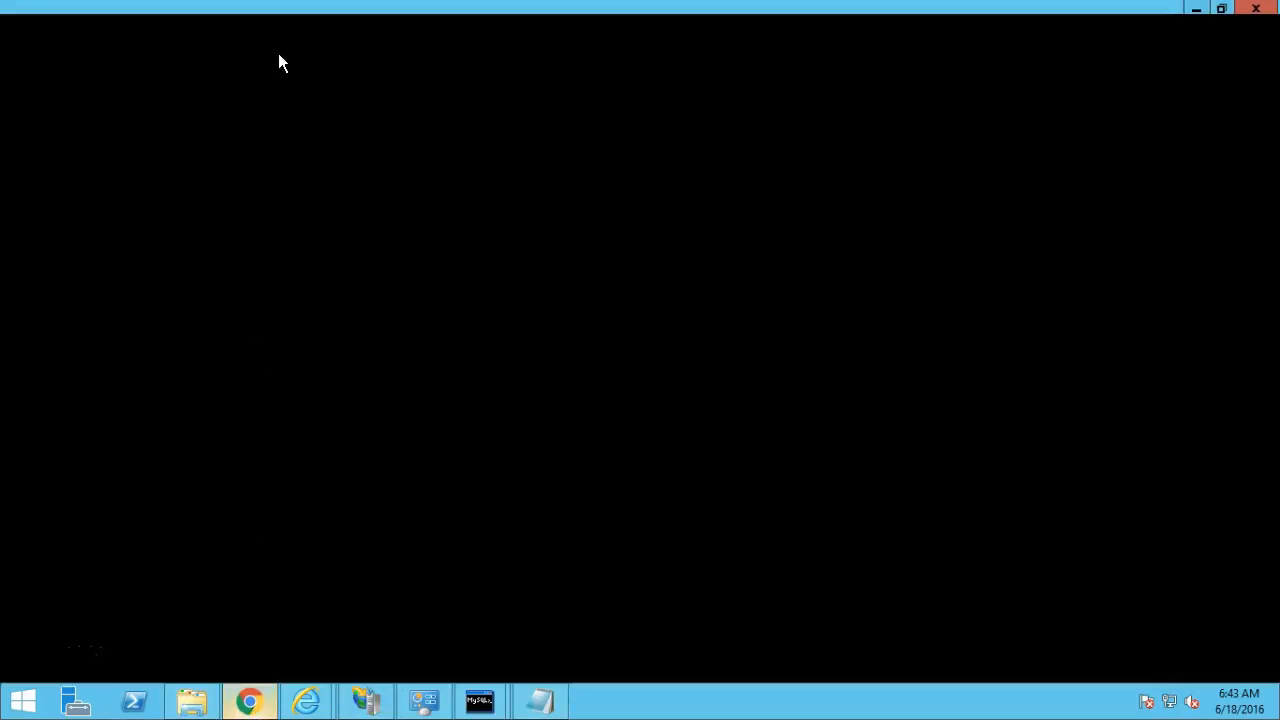
{"action": "left_click", "coordinate": [274, 44]}
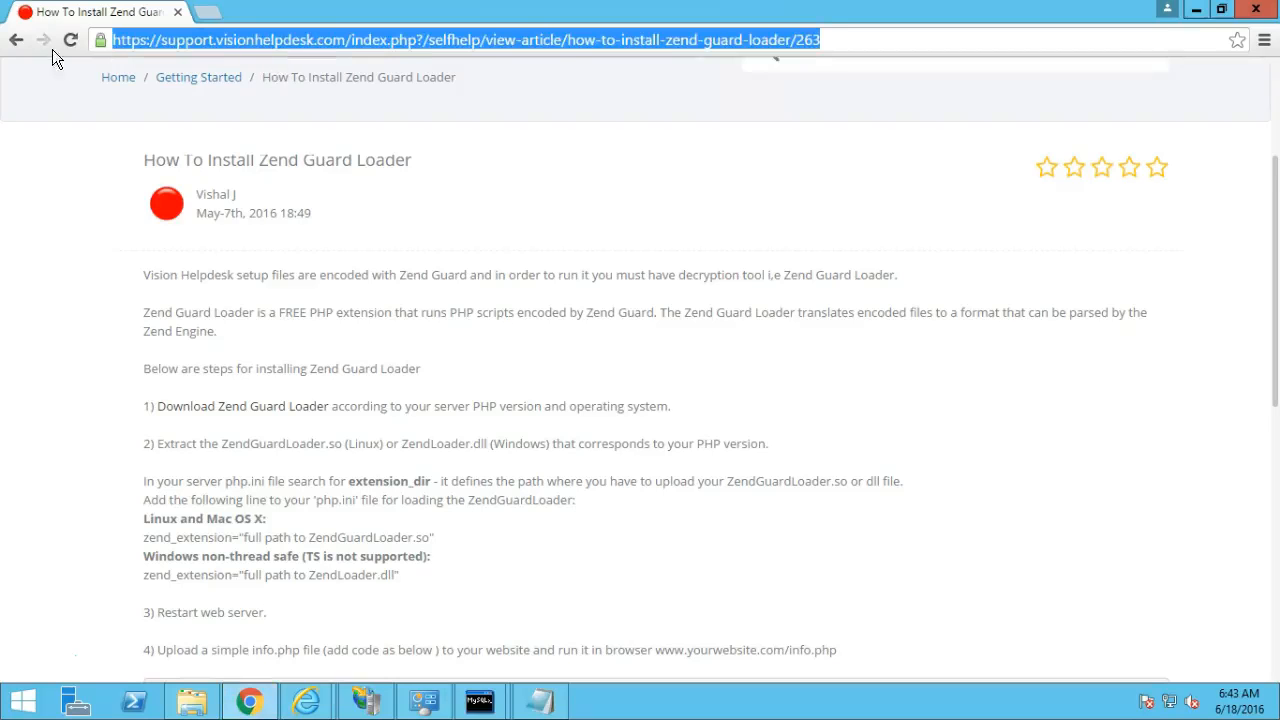
{"action": "left_click", "coordinate": [17, 41]}
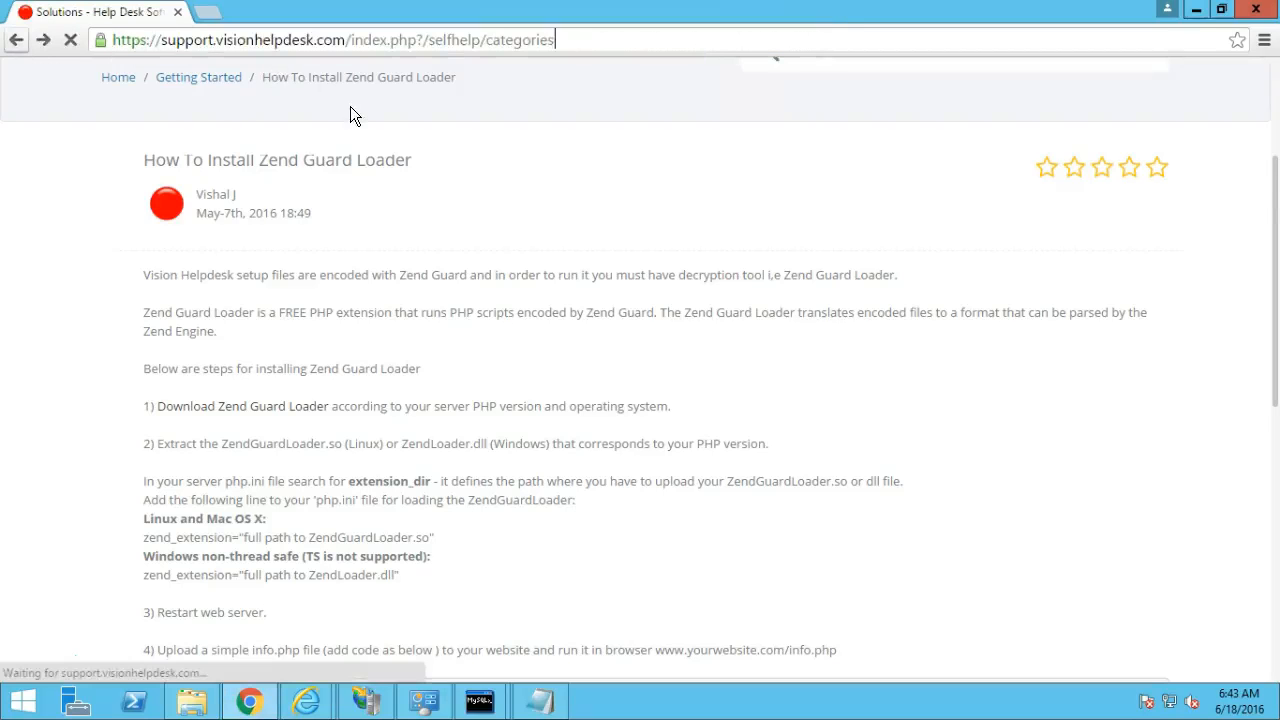
Open 'Not able to change Vision Helpdesk logo on Windows platform' and select application/octet-stream.
{"action": "scroll", "coordinate": [443, 330], "scroll_direction": "down", "scroll_amount": 1}
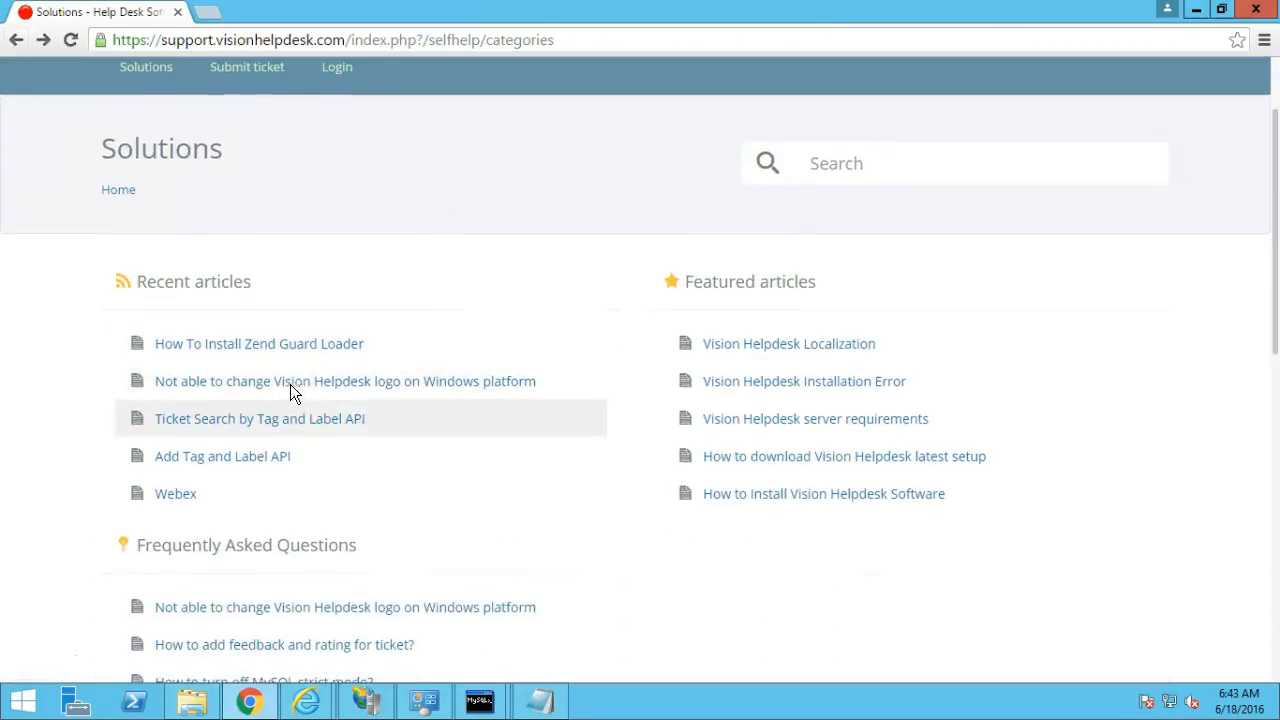
{"action": "left_click", "coordinate": [381, 390]}
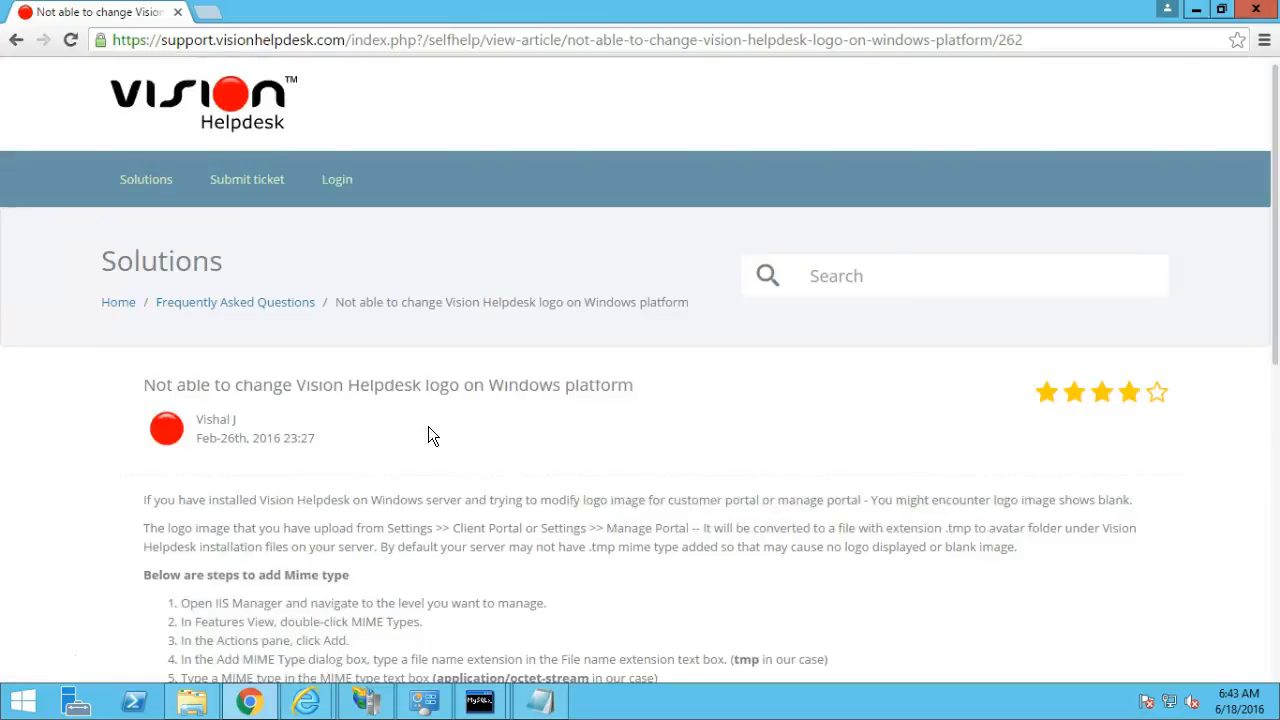
{"action": "scroll", "coordinate": [428, 426], "scroll_direction": "down", "scroll_amount": 1}
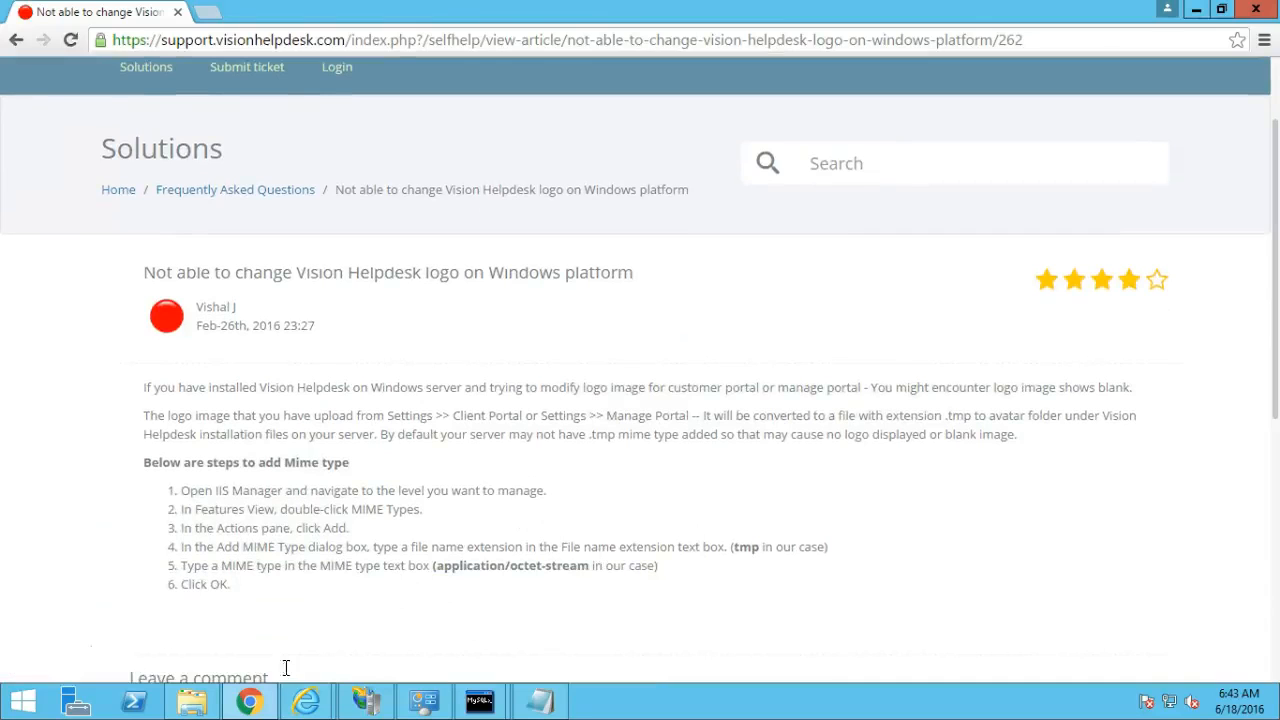
{"action": "mouse_move", "coordinate": [376, 706]}
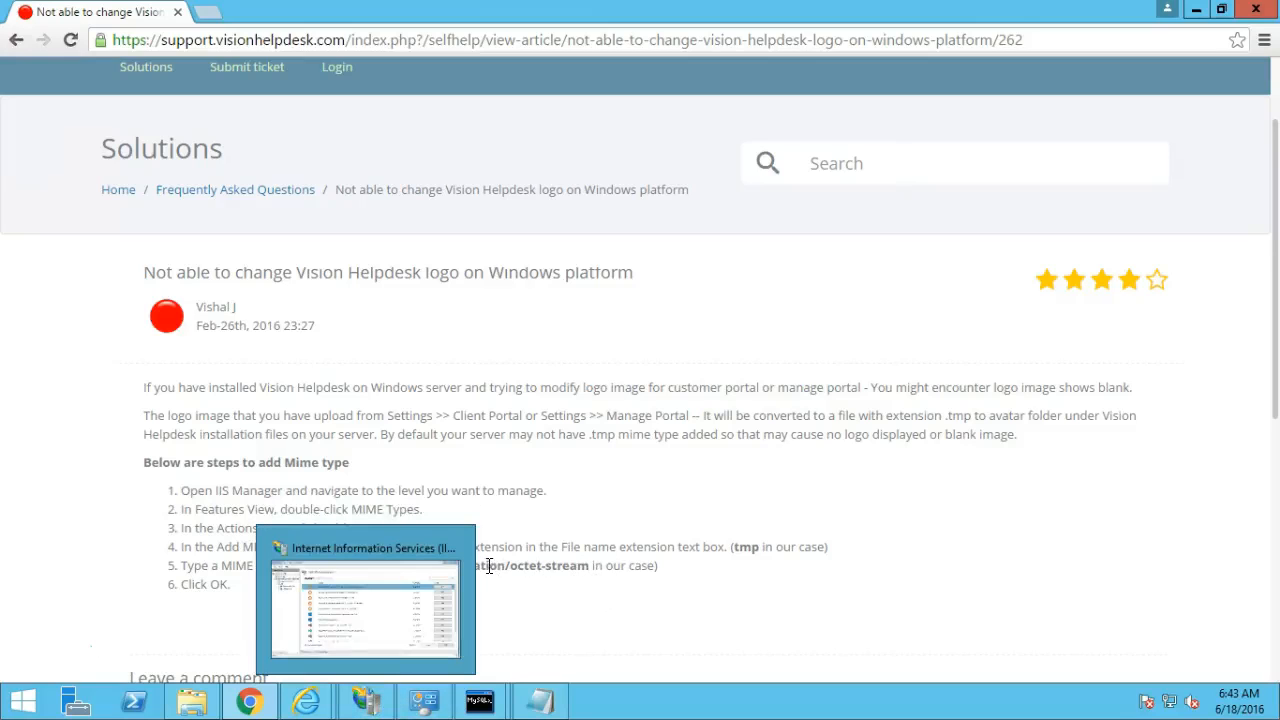
{"action": "left_click_drag", "start_coordinate": [435, 566], "coordinate": [590, 566]}
{"action": "key", "text": "ctrl+c"}
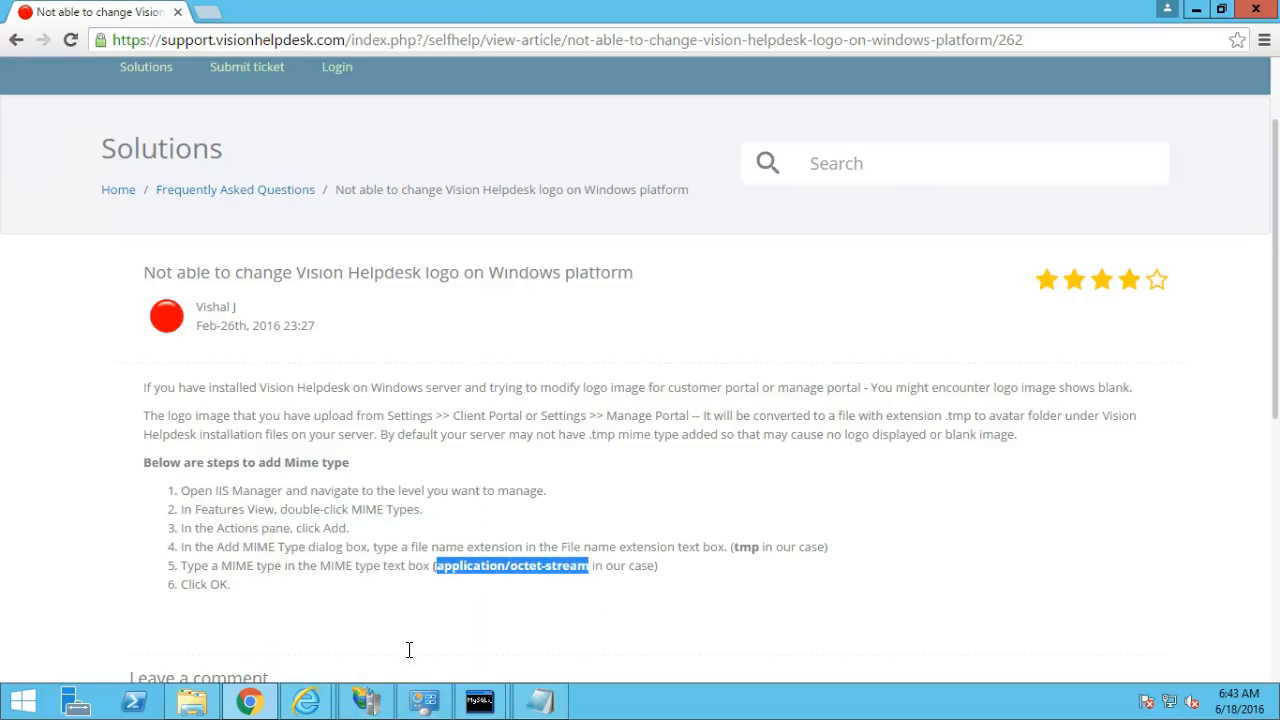
Add a .tmp extension mapped to application/octet-stream in vhdesk.local's MIME Types, then minimize IIS Manager.
{"action": "mouse_move", "coordinate": [273, 703]}
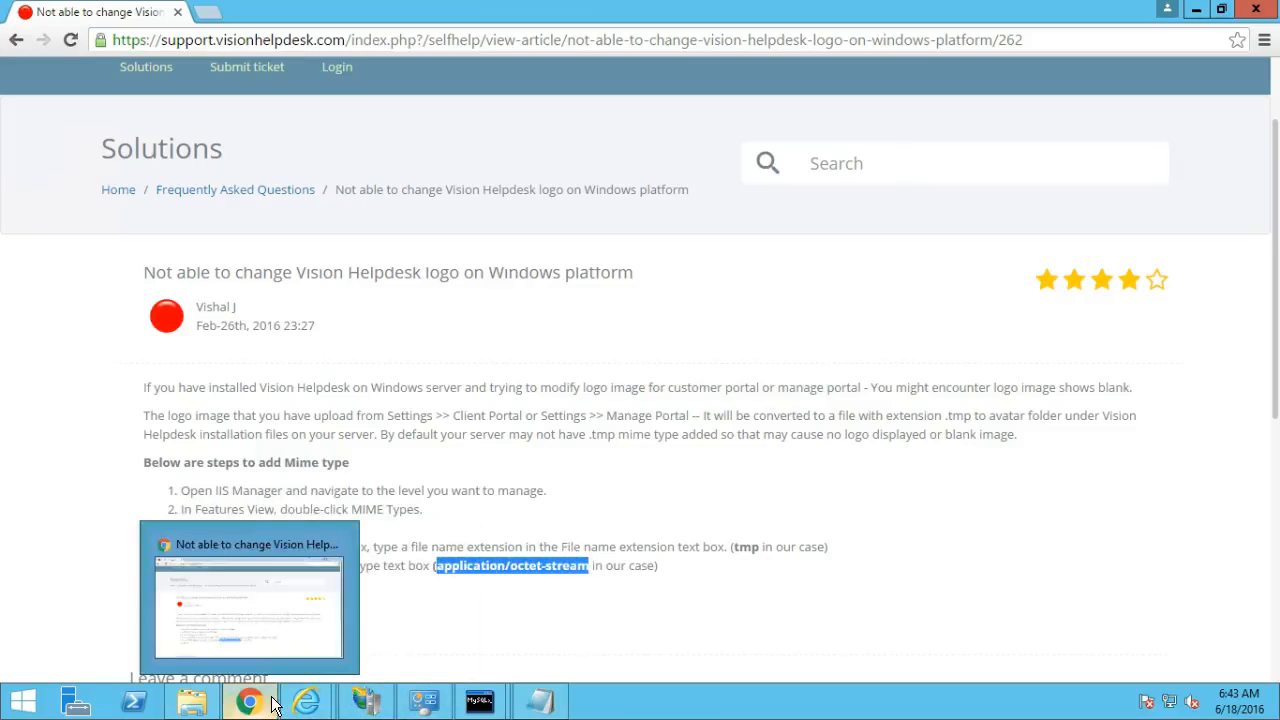
{"action": "left_click", "coordinate": [366, 701]}
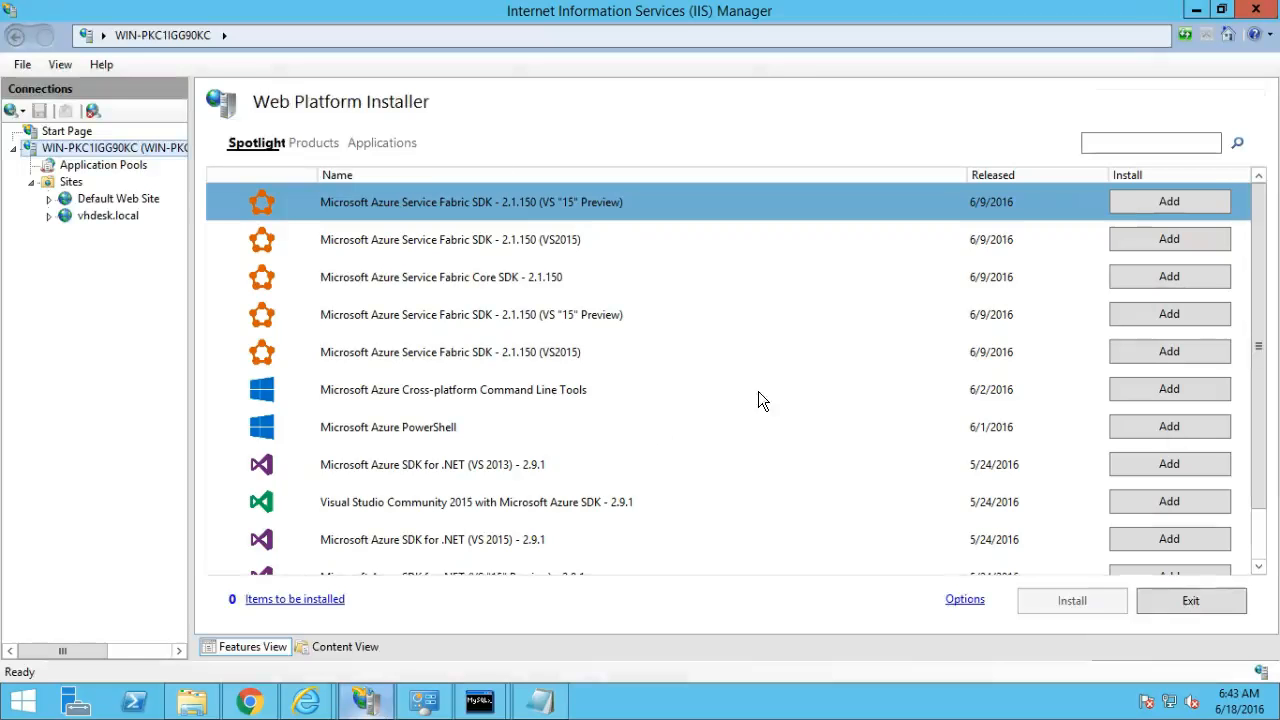
{"action": "left_click", "coordinate": [117, 214]}
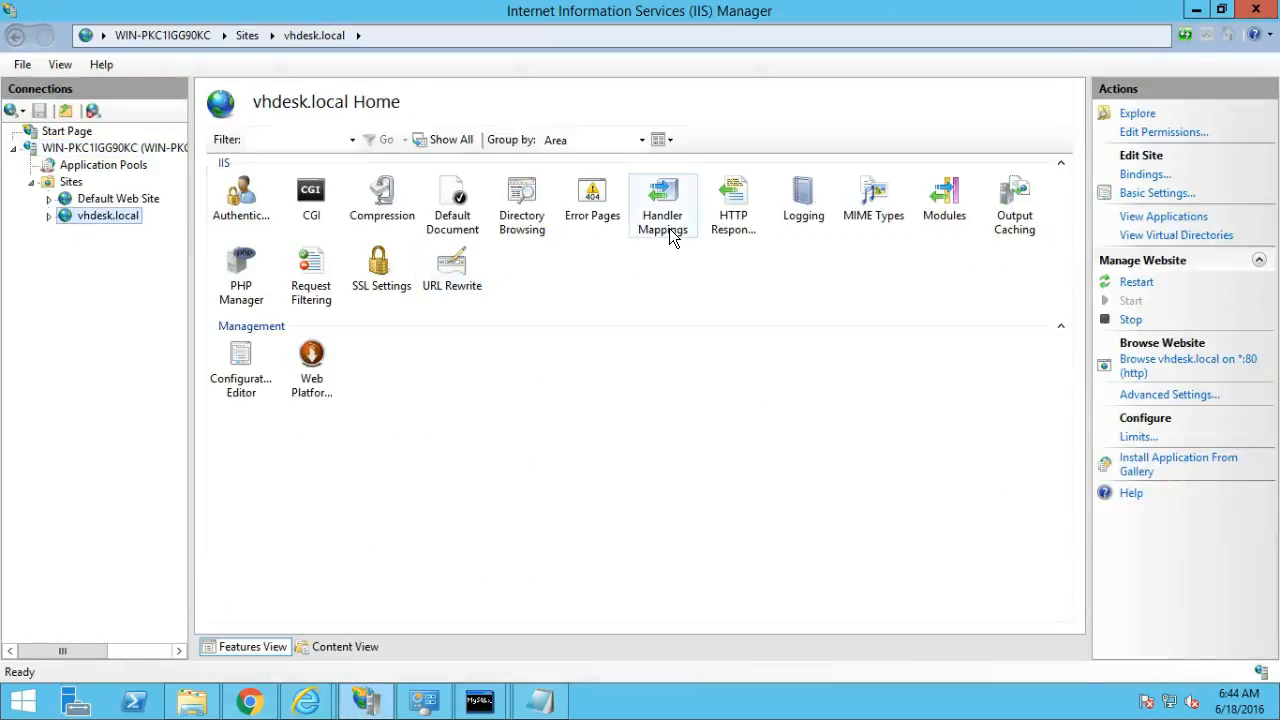
{"action": "double_click", "coordinate": [871, 212]}
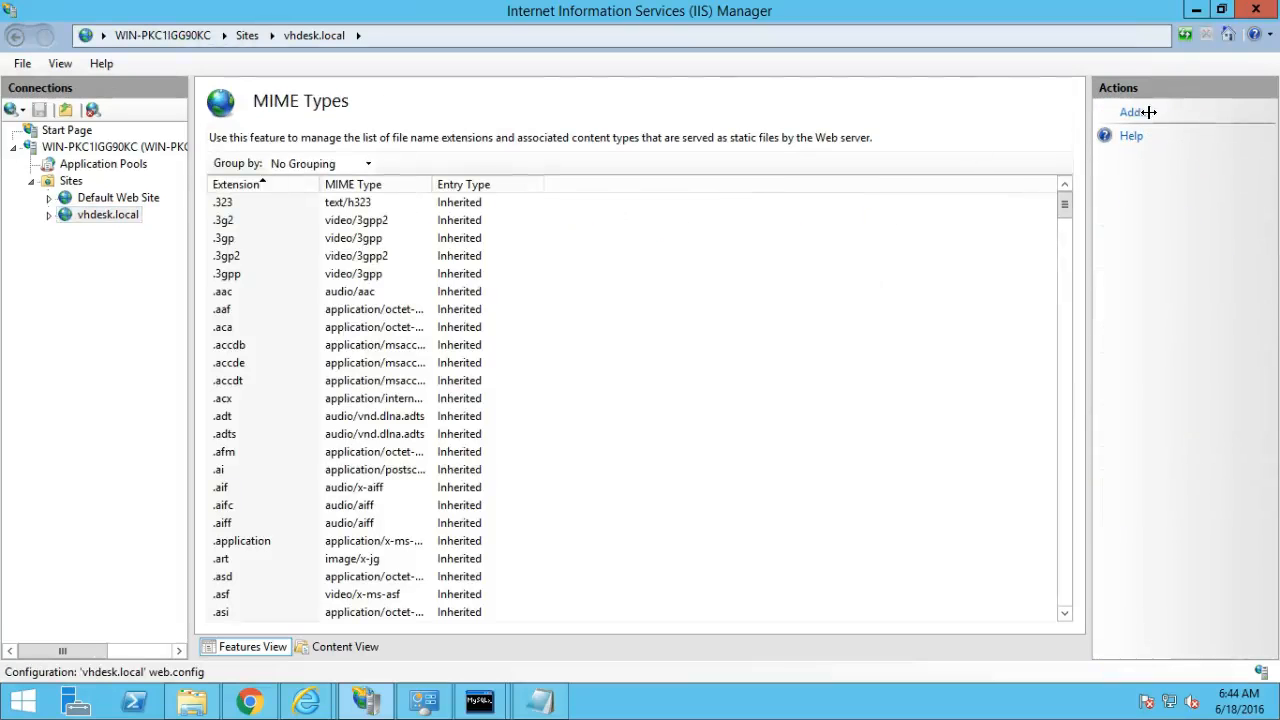
{"action": "left_click", "coordinate": [1137, 114]}
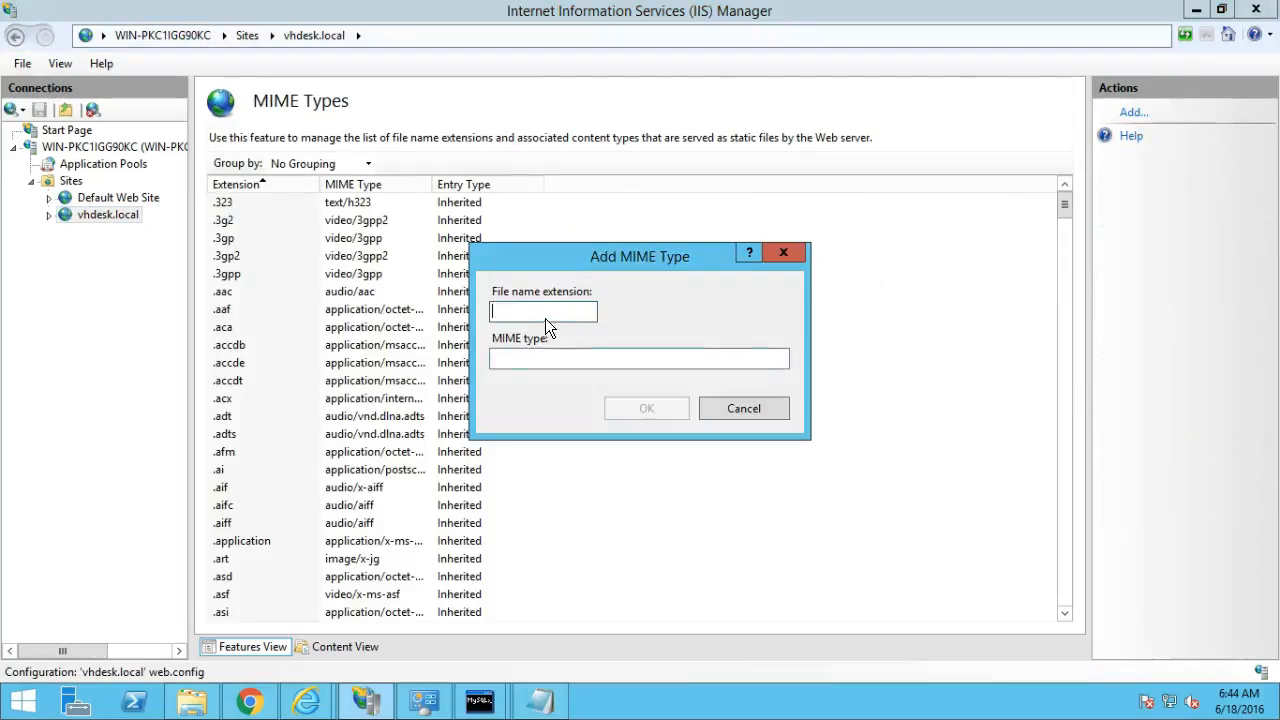
{"action": "type", "text": ".tmp"}
{"action": "left_click", "coordinate": [538, 362]}
{"action": "key", "text": "ctrl+v"}
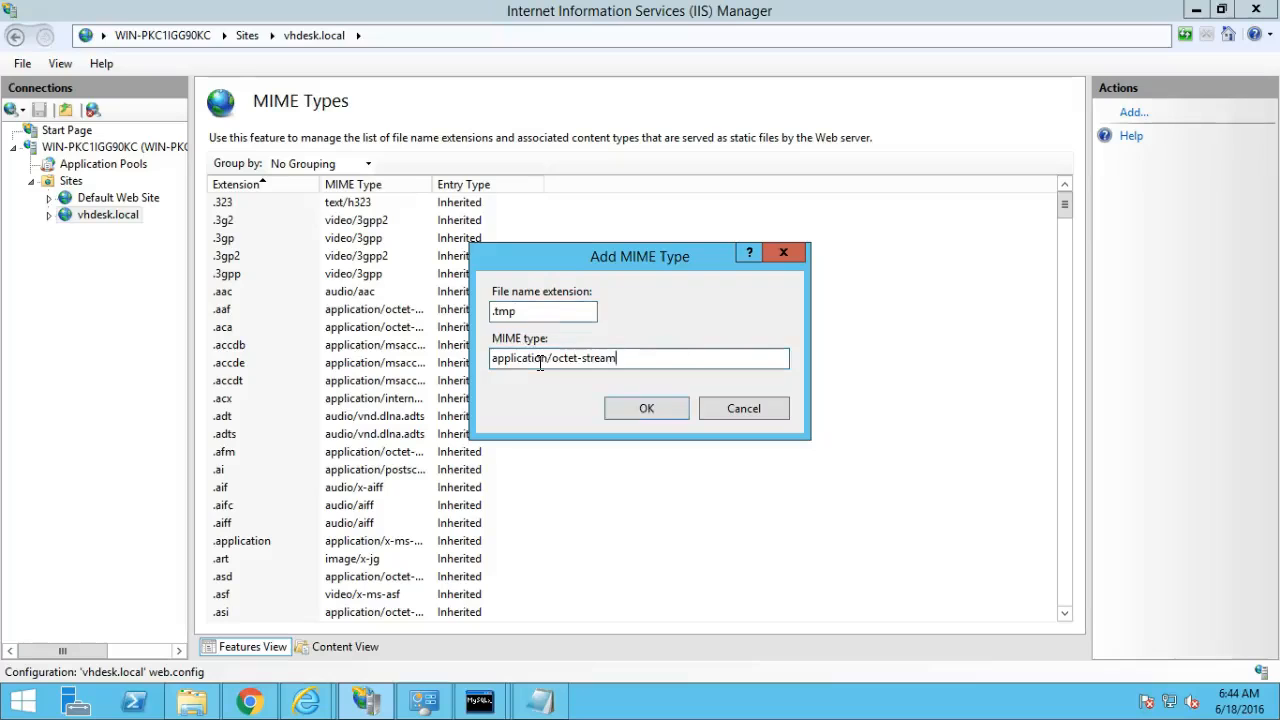
{"action": "left_click", "coordinate": [644, 408]}
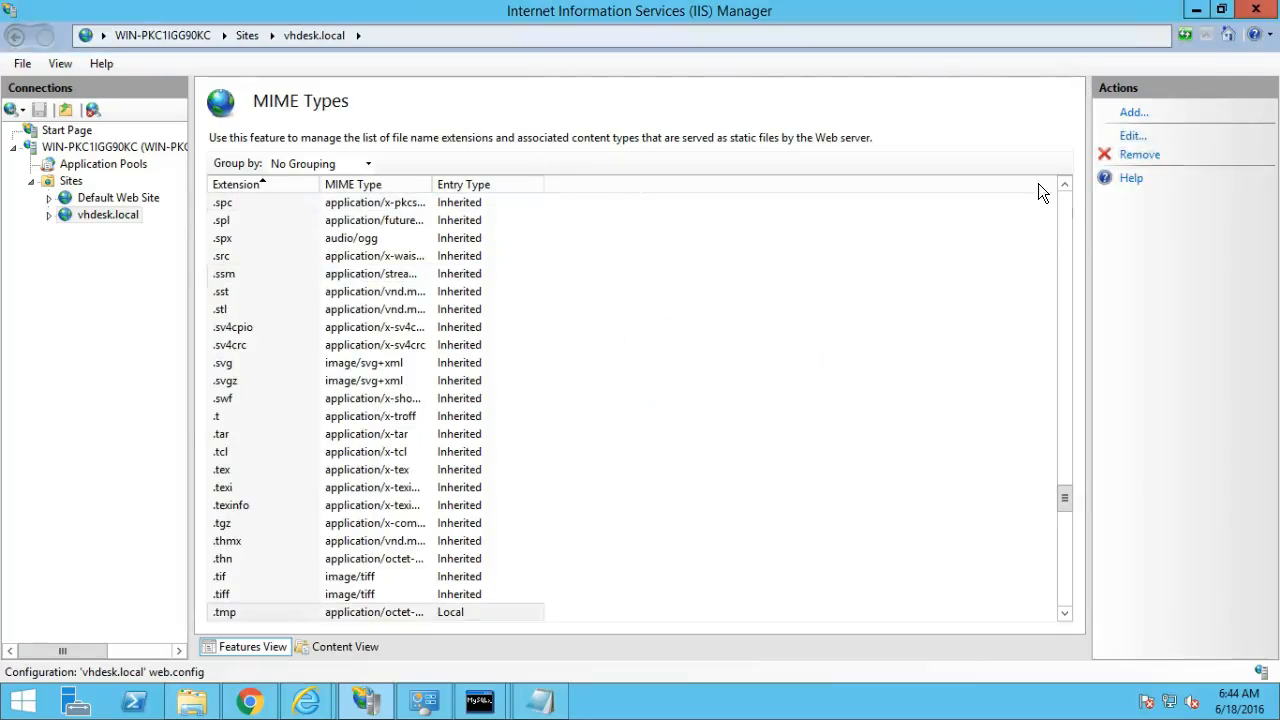
{"action": "left_click", "coordinate": [1196, 10]}
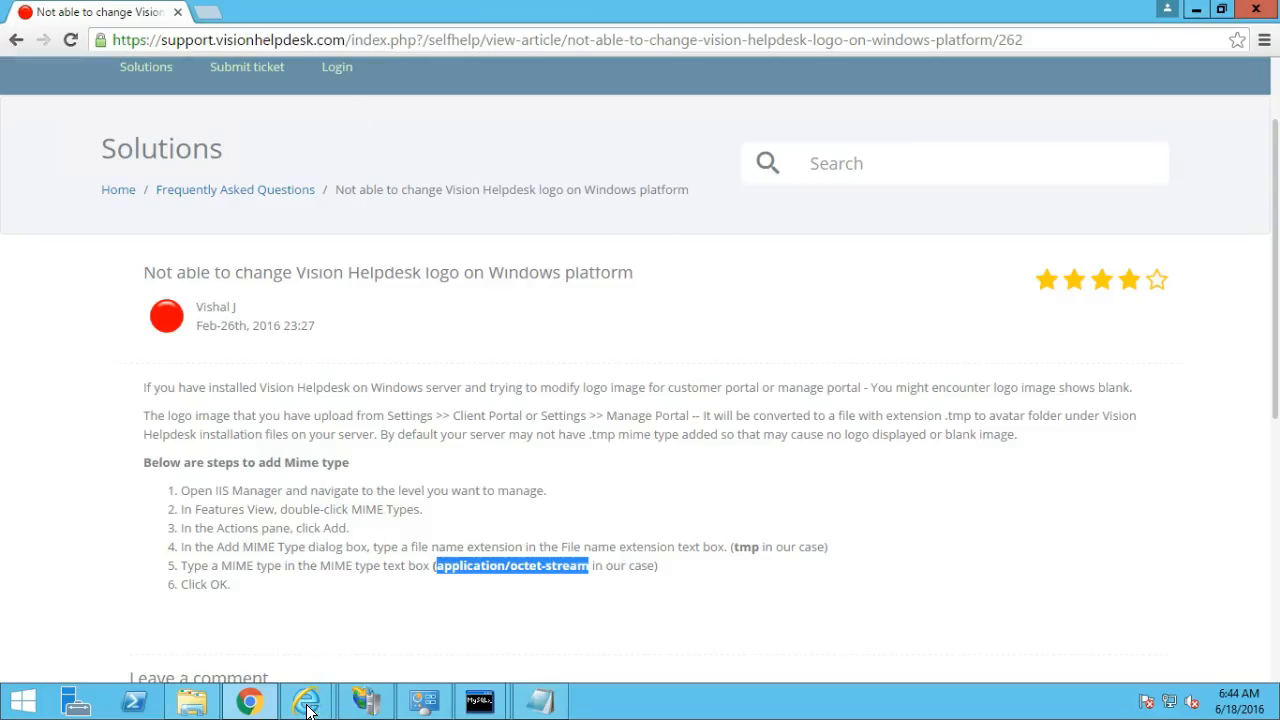
Close the Vision Helpdesk settings page and exit Internet Explorer.
{"action": "mouse_move", "coordinate": [308, 708]}
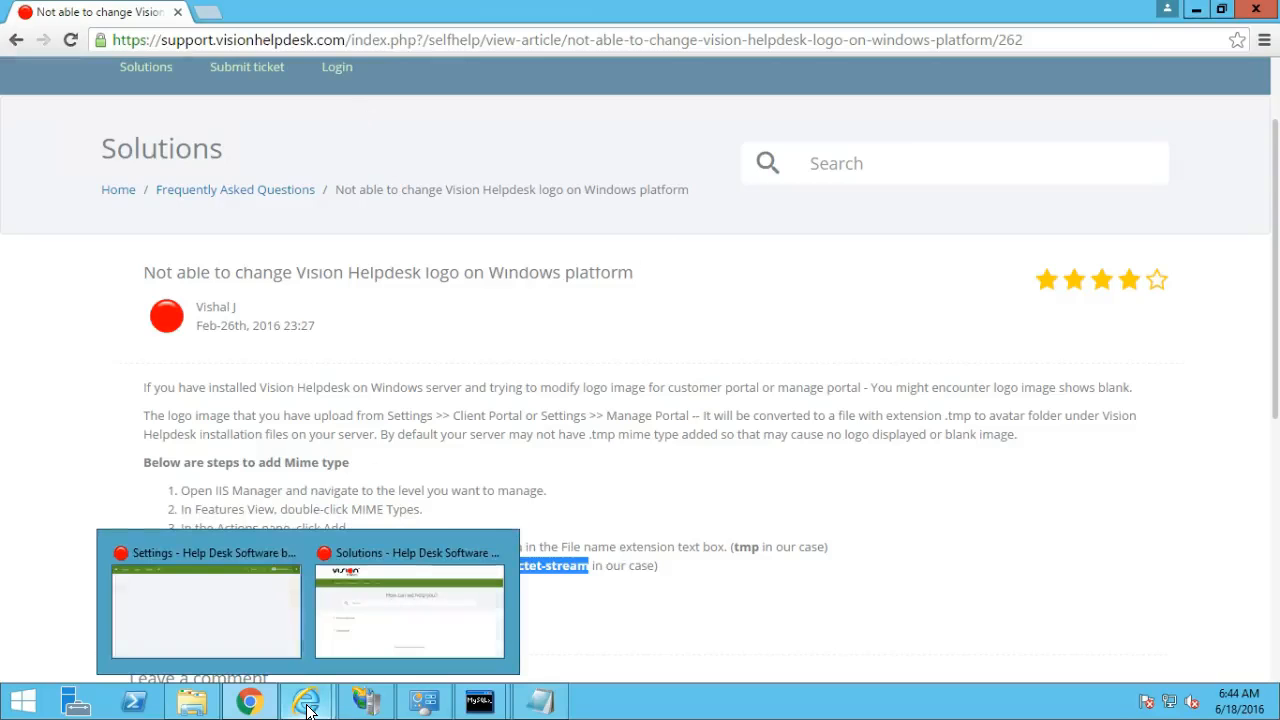
{"action": "left_click", "coordinate": [256, 613]}
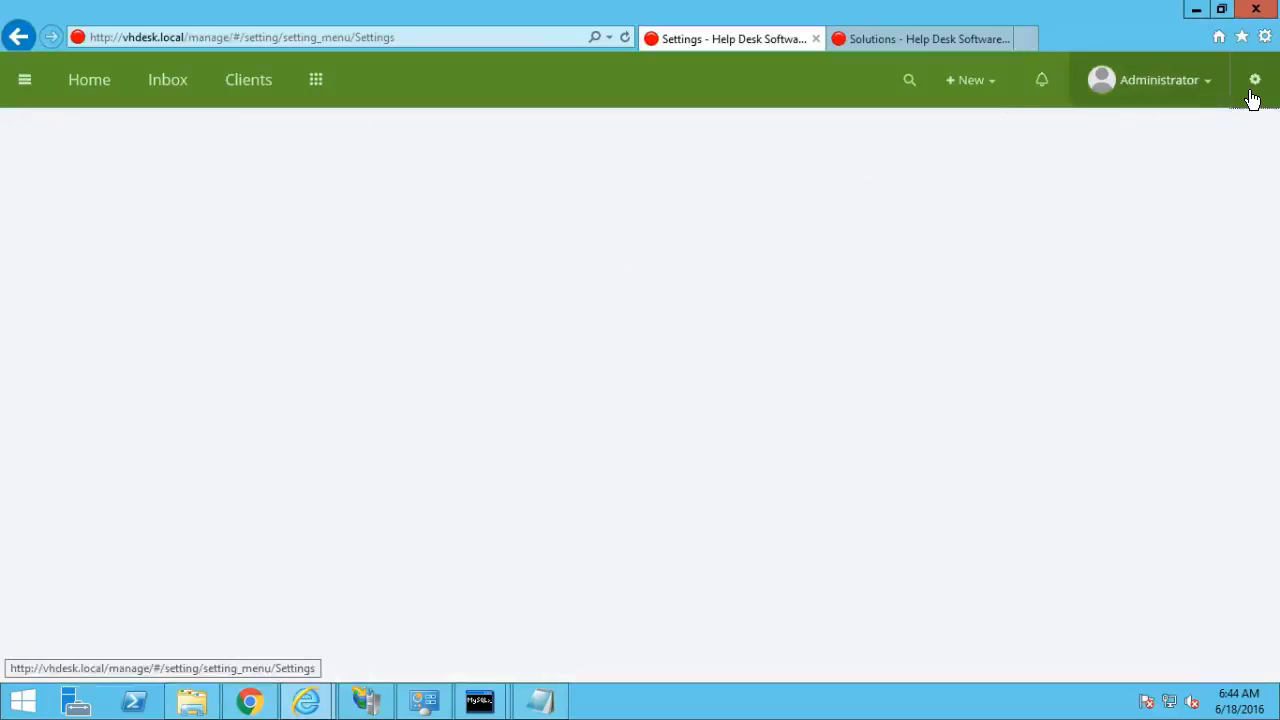
{"action": "left_click", "coordinate": [413, 40]}
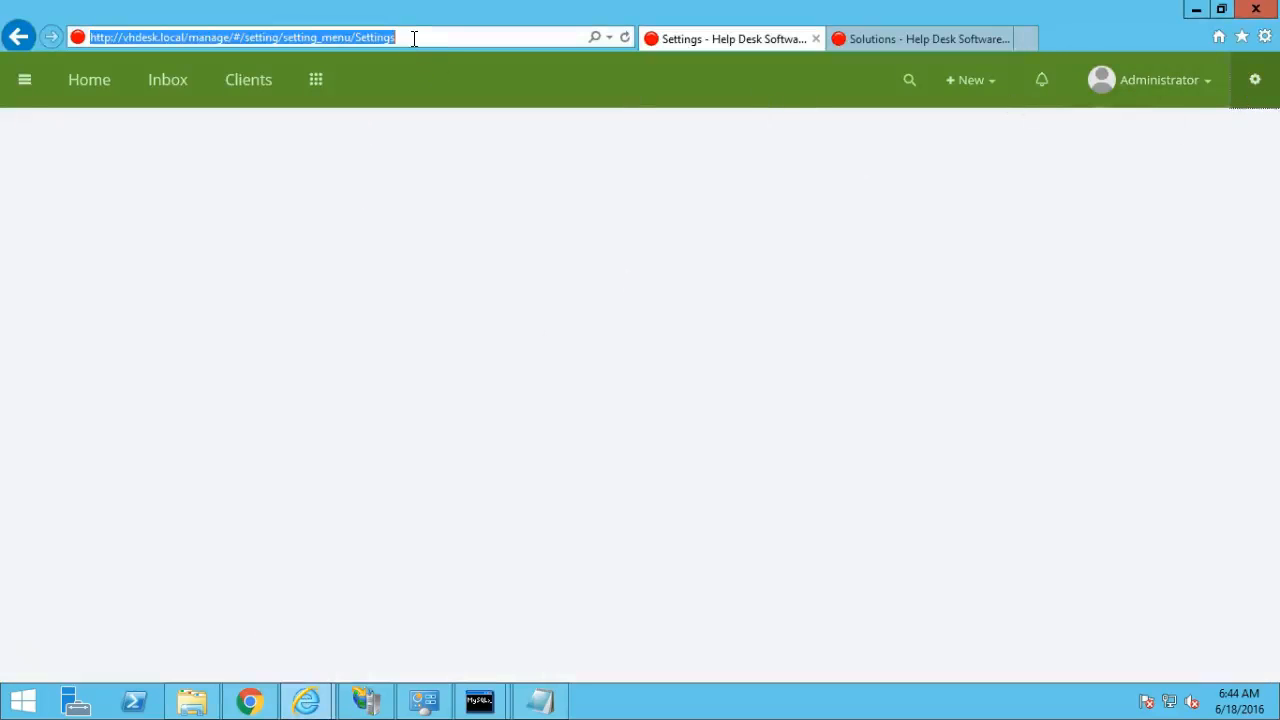
{"action": "left_click", "coordinate": [815, 41]}
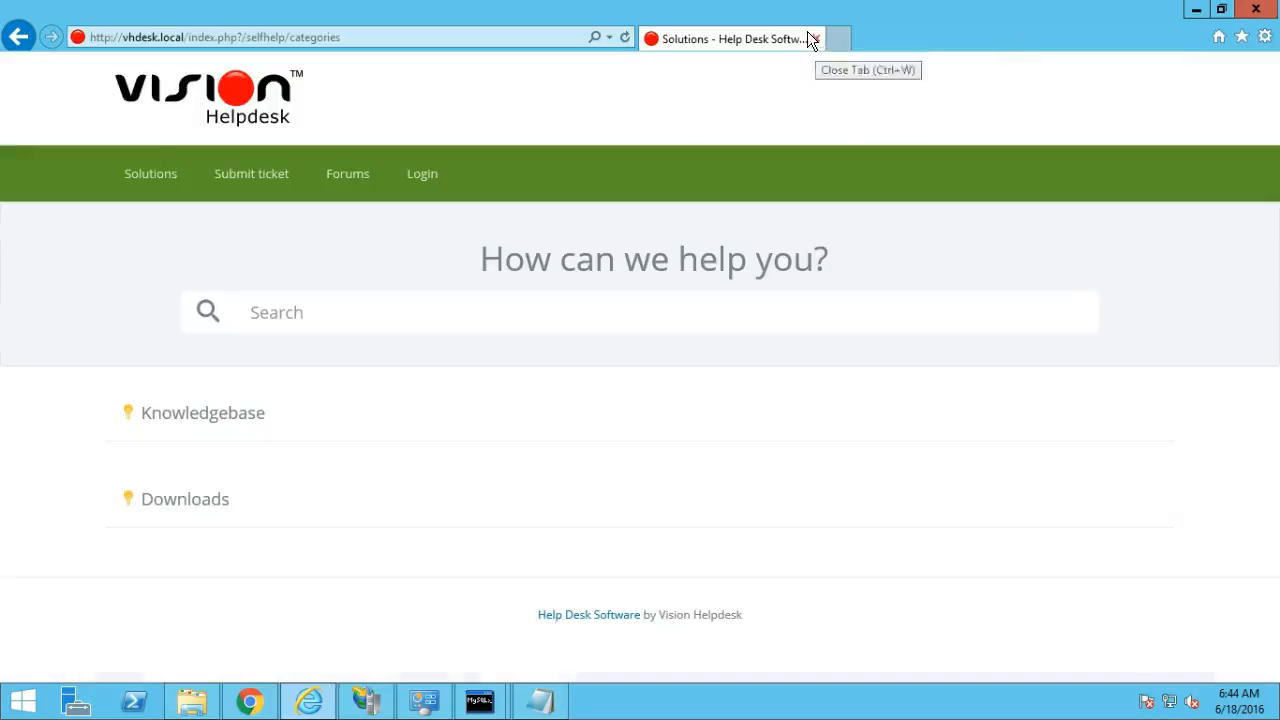
{"action": "left_click", "coordinate": [815, 39]}
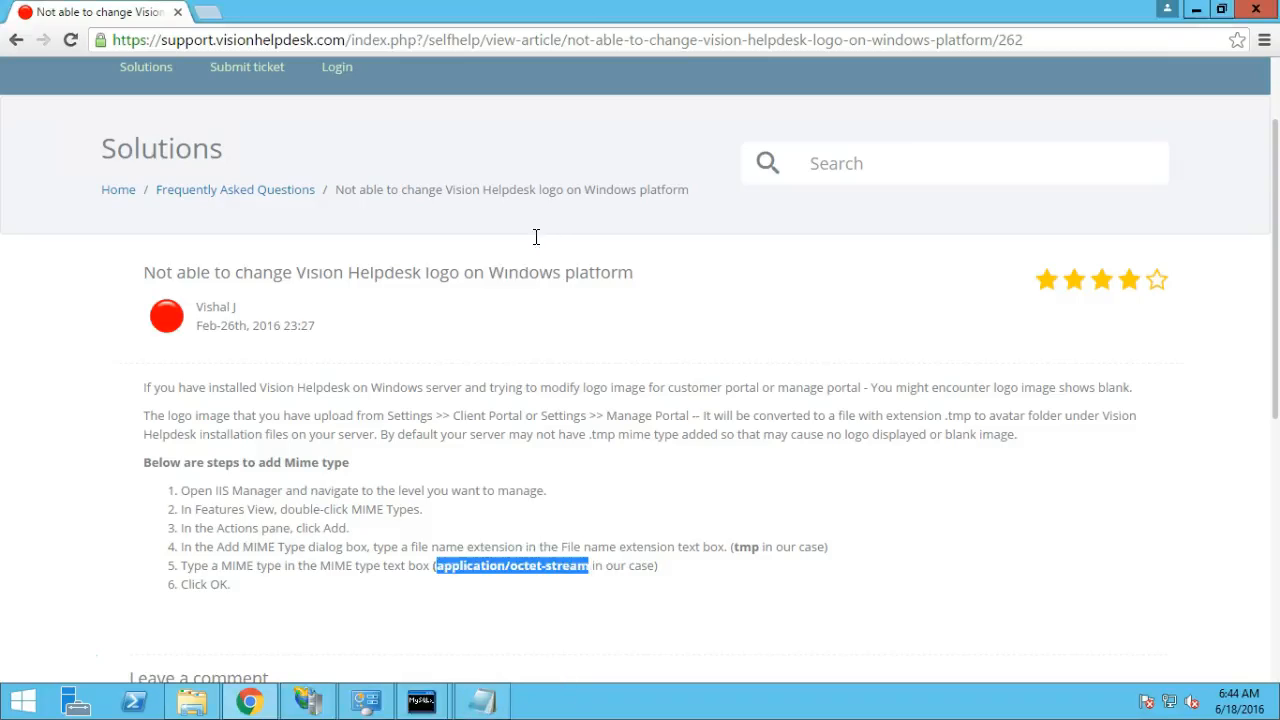
Load the manage portal login page at vhdesk.local/manage/ in Chrome.
{"action": "left_click", "coordinate": [367, 40]}
{"action": "type", "text": "v"}
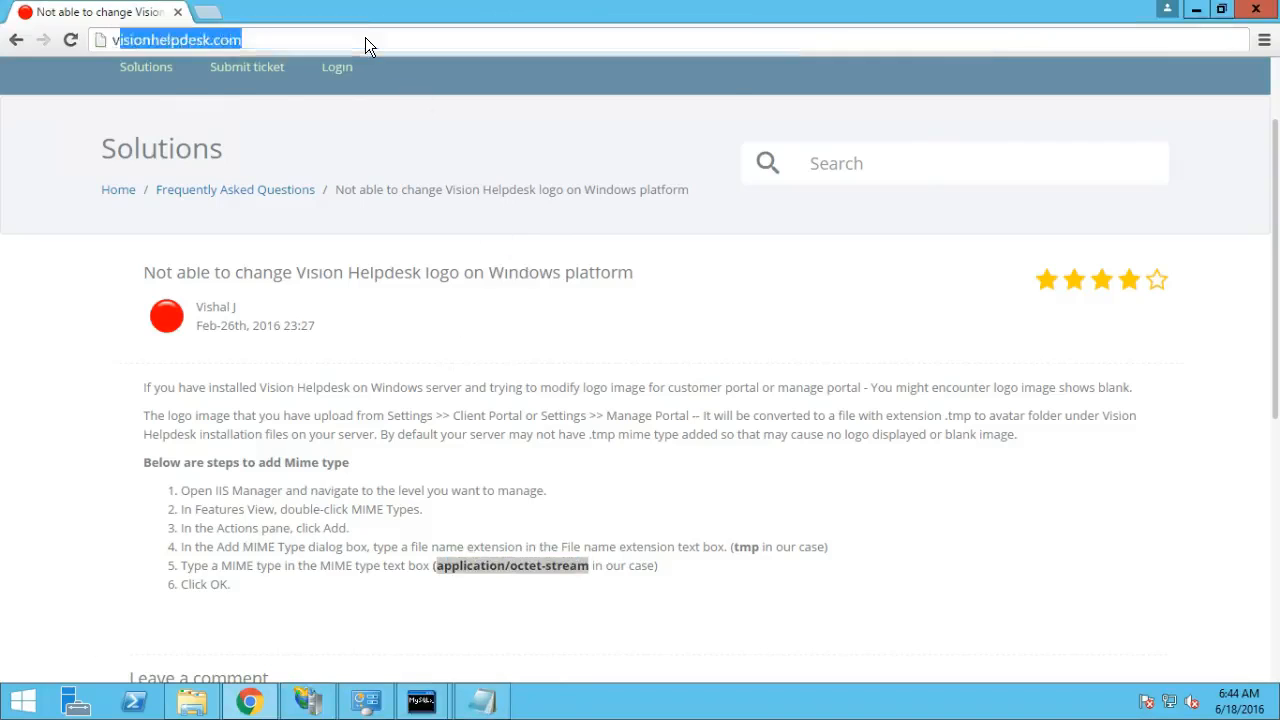
{"action": "type", "text": "hdesk.local/"}
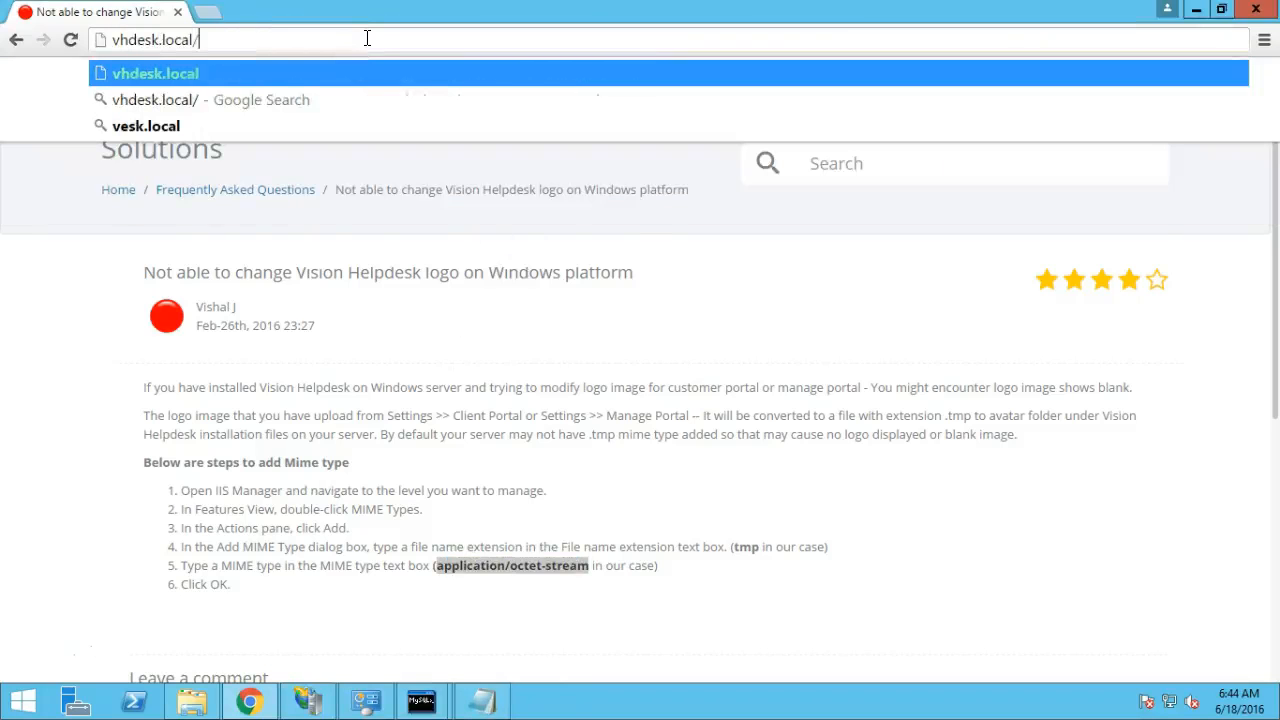
{"action": "type", "text": "manage/"}
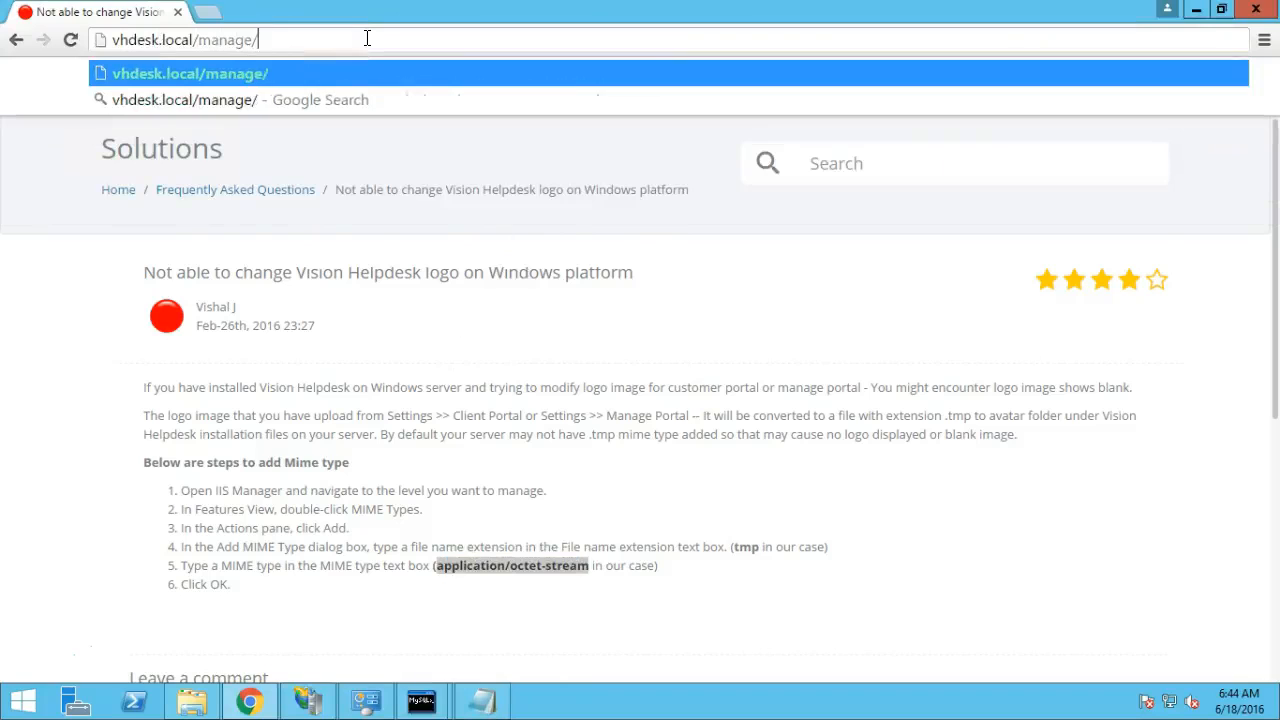
{"action": "key", "text": "Return"}
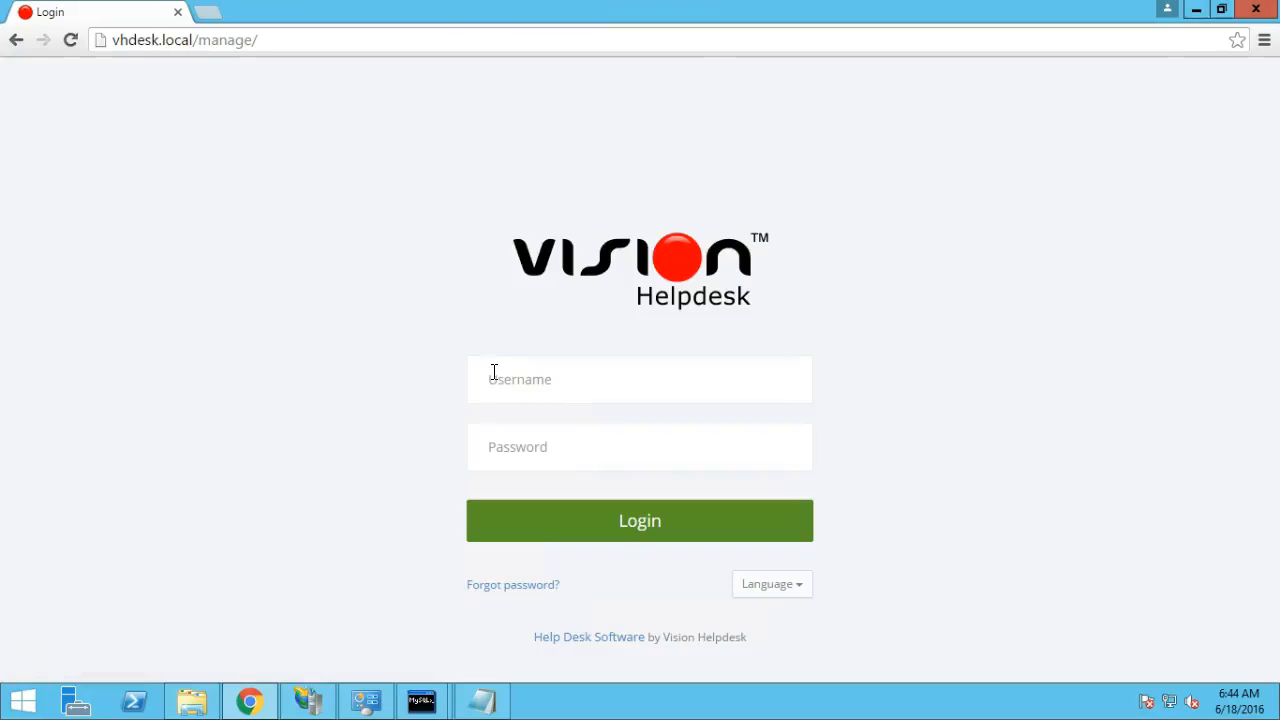
Enter username admin and paste the administrator password copied from Notepad.
{"action": "left_click", "coordinate": [546, 377]}
{"action": "type", "text": "admin"}
{"action": "key", "text": "Tab"}
{"action": "left_click", "coordinate": [482, 701]}
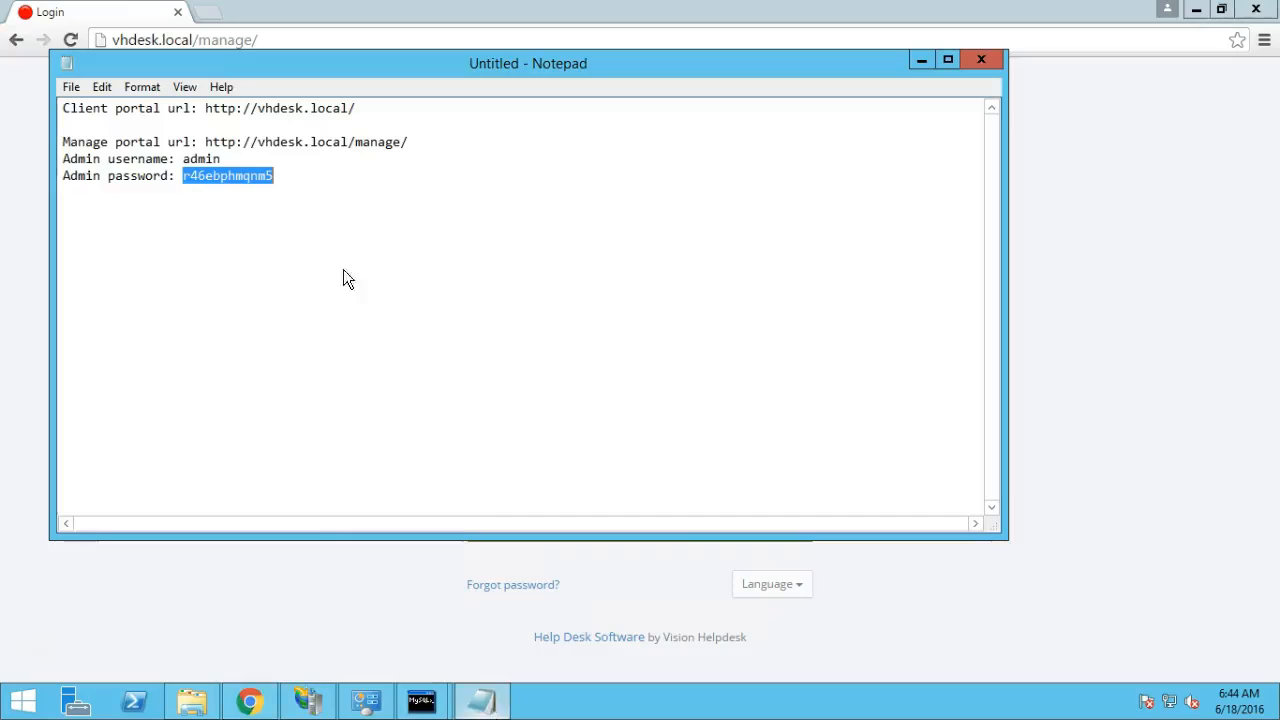
{"action": "left_click", "coordinate": [279, 172]}
{"action": "double_click", "coordinate": [242, 176]}
{"action": "key", "text": "alt+Tab"}
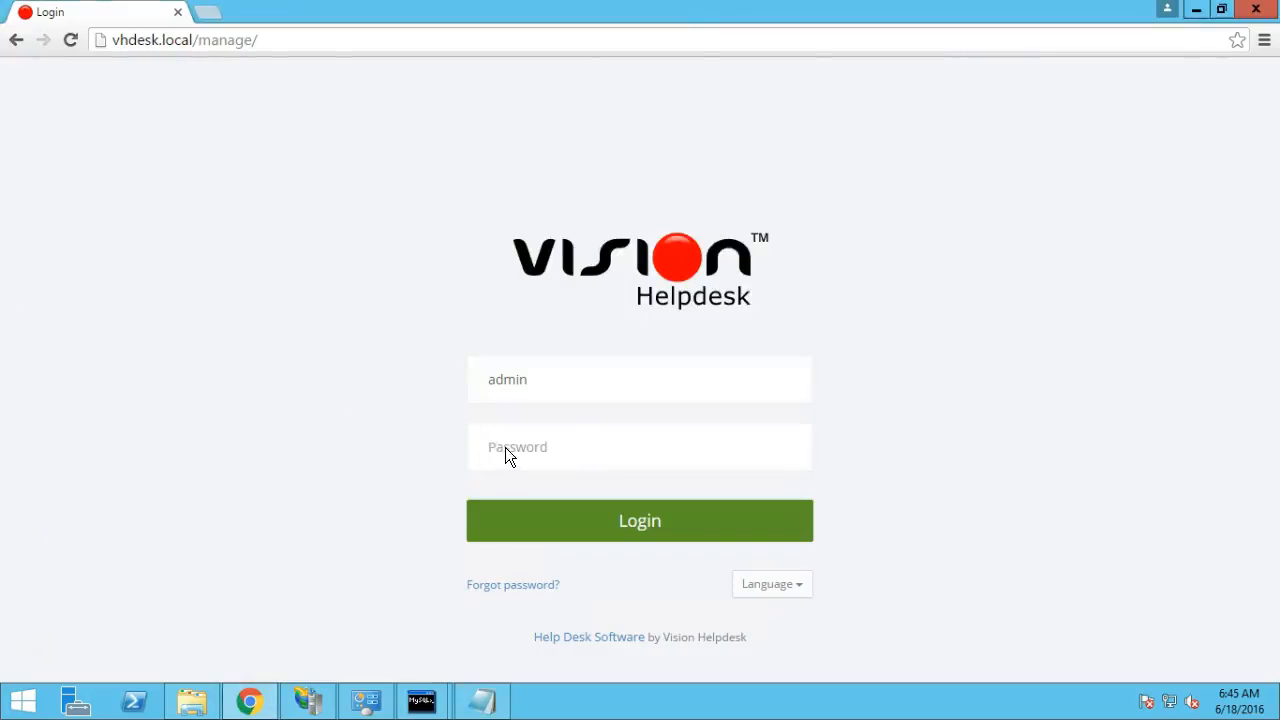
{"action": "key", "text": "ctrl+v"}
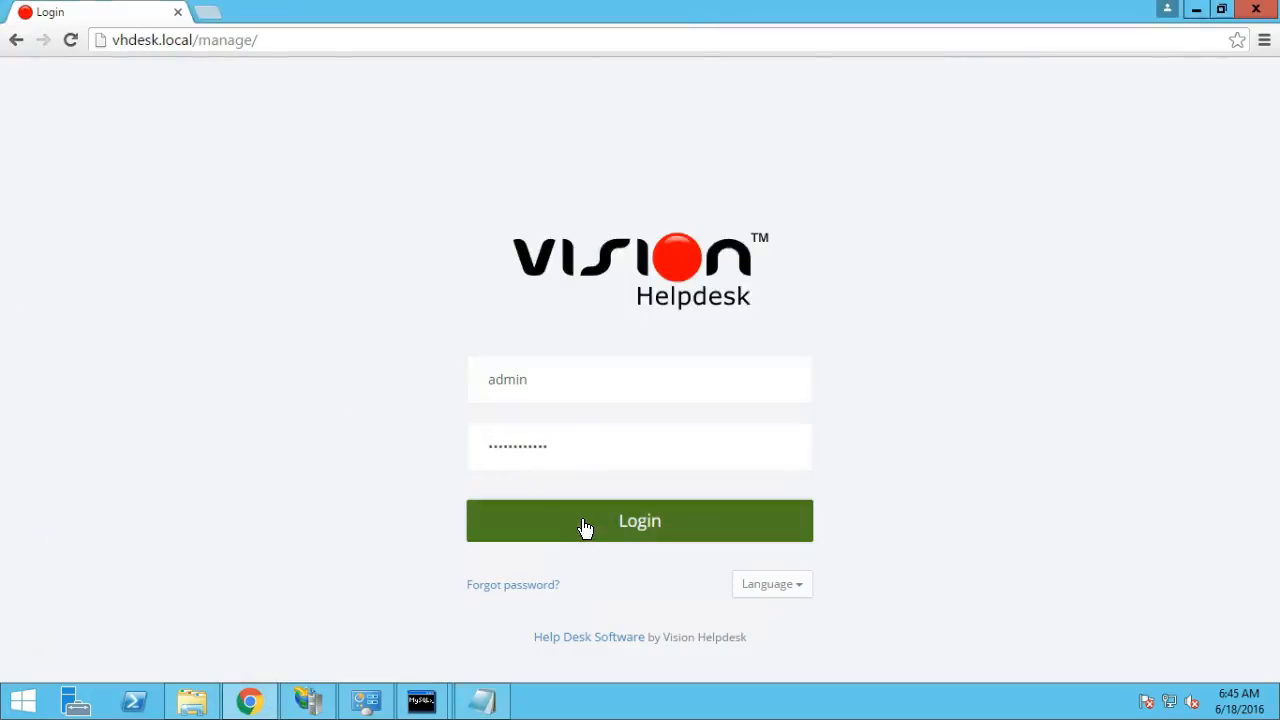